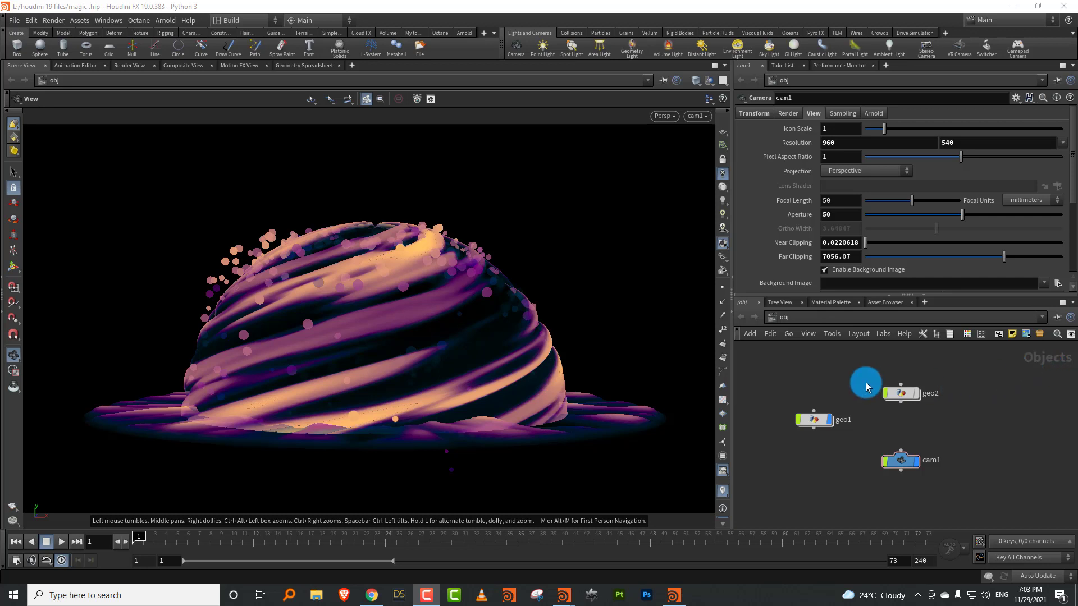
Switch to Chrome and briefly play the flipbook section of the stylized smoke bomb VFX reference video, pausing it
left_click(371, 595)
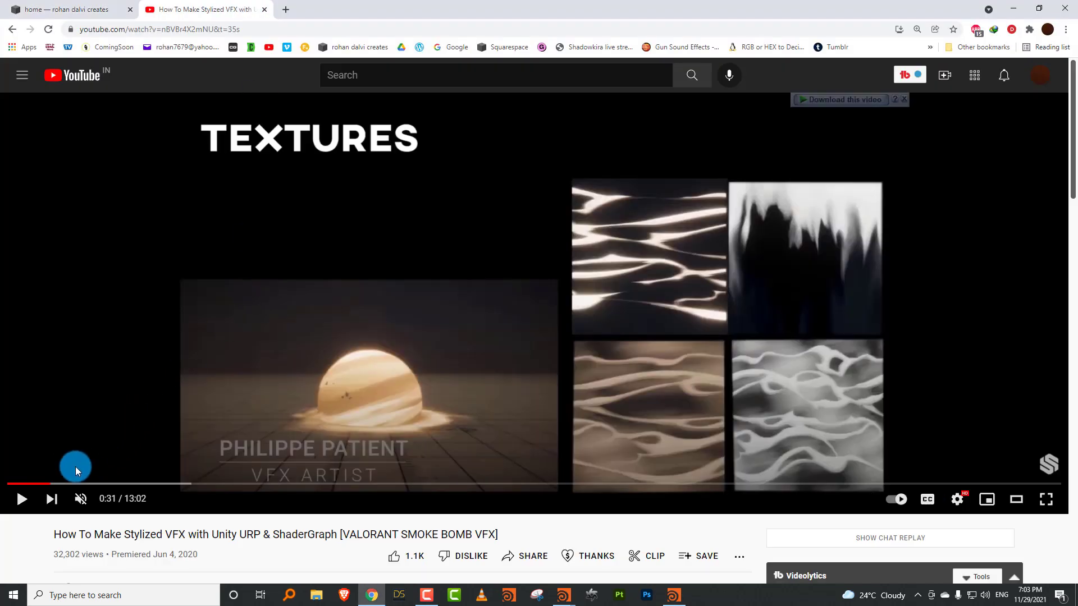
left_click_drag(50, 483, 47, 483)
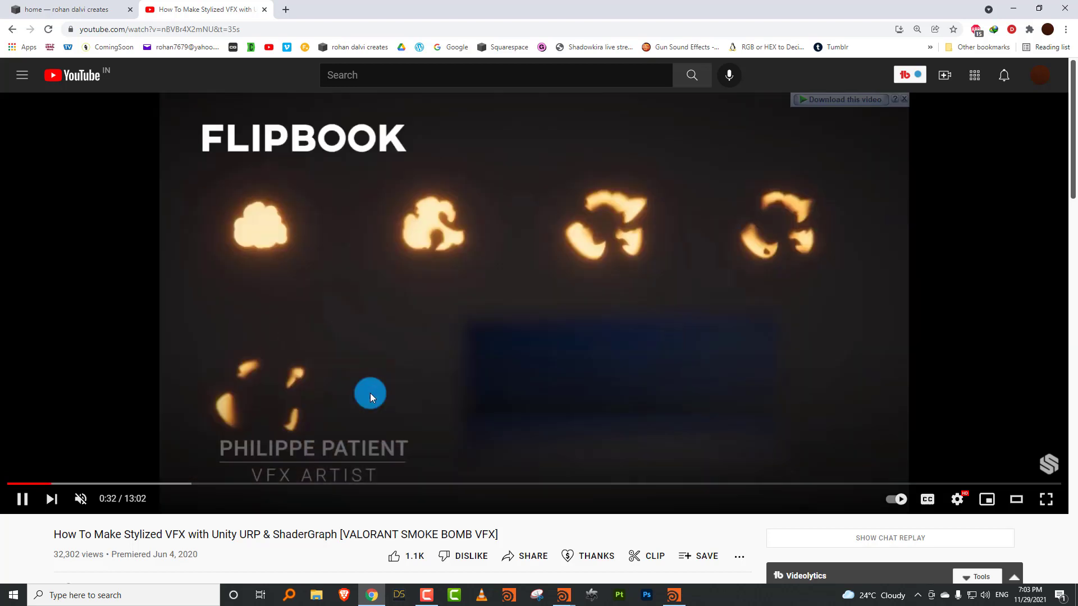
left_click(369, 394)
Bring up the rendered magic flipbook in MPlay, play it briefly, stop it and minimize the player
left_click(686, 594)
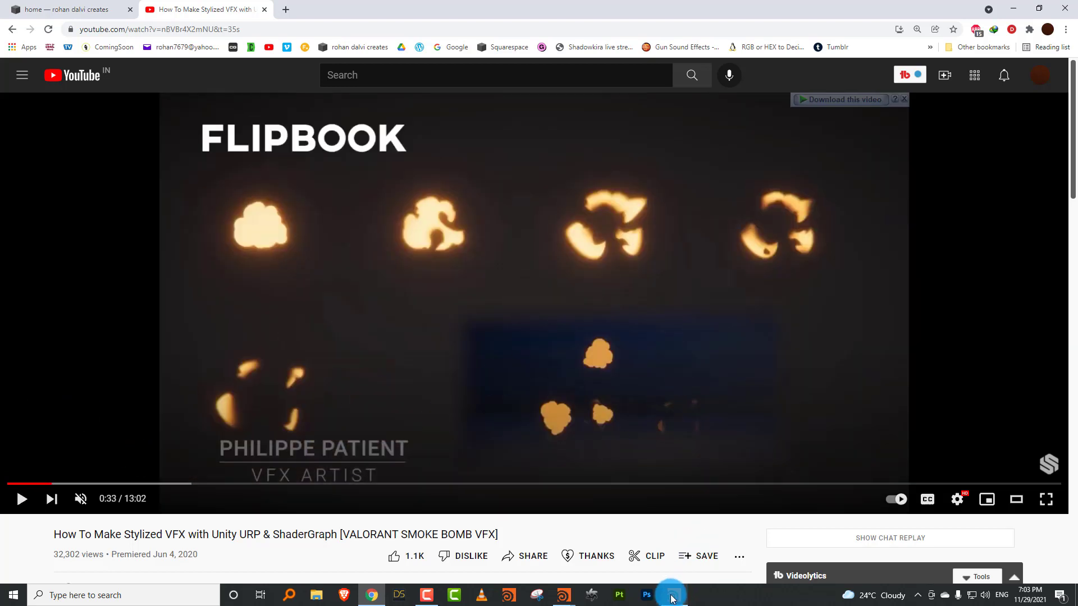
left_click(237, 372)
left_click(56, 444)
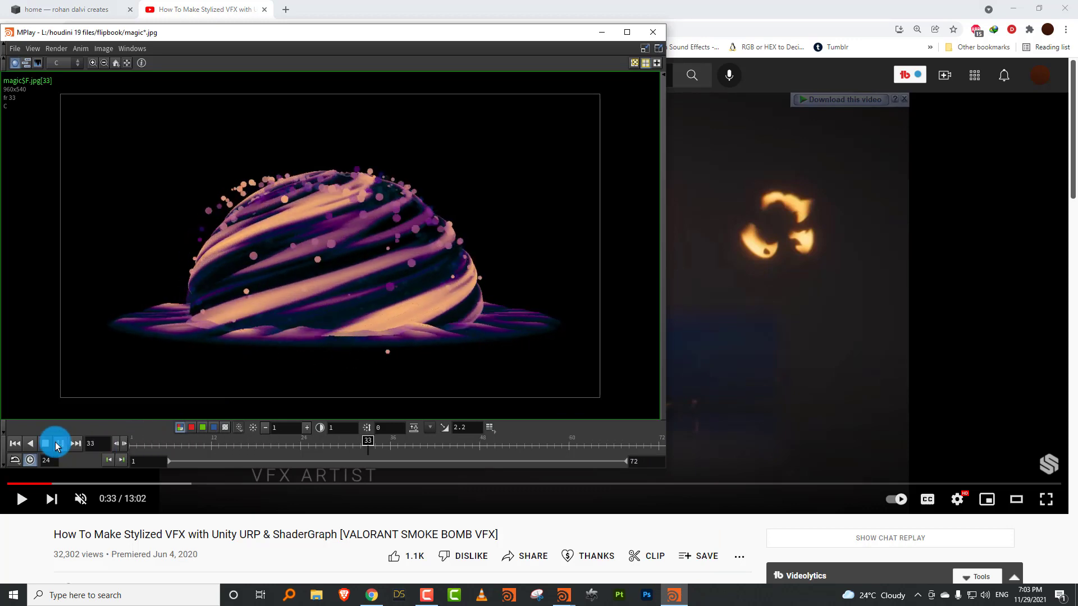
left_click(49, 448)
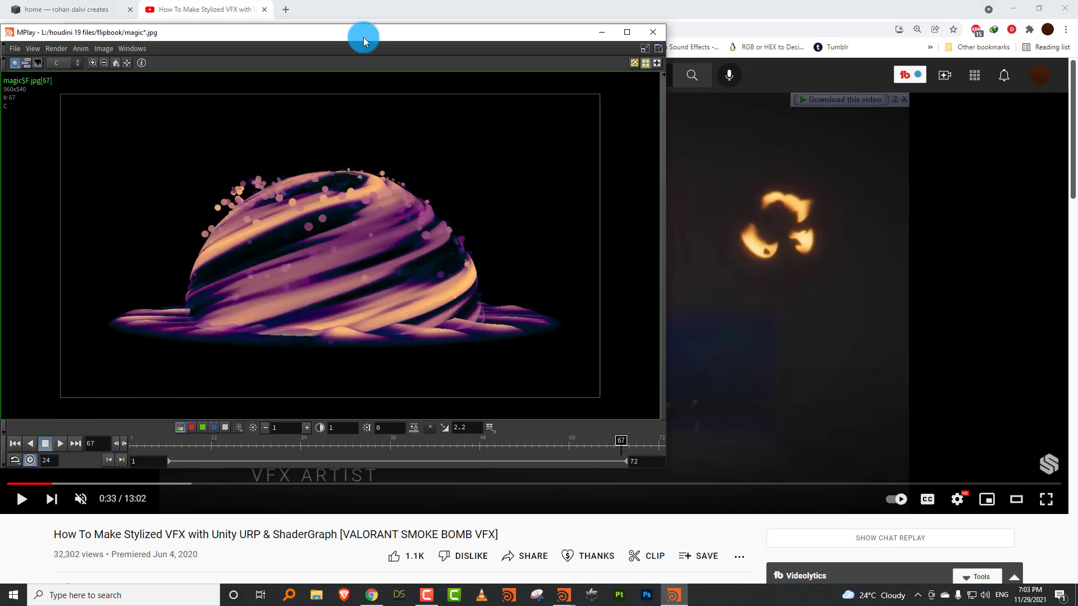
left_click(599, 31)
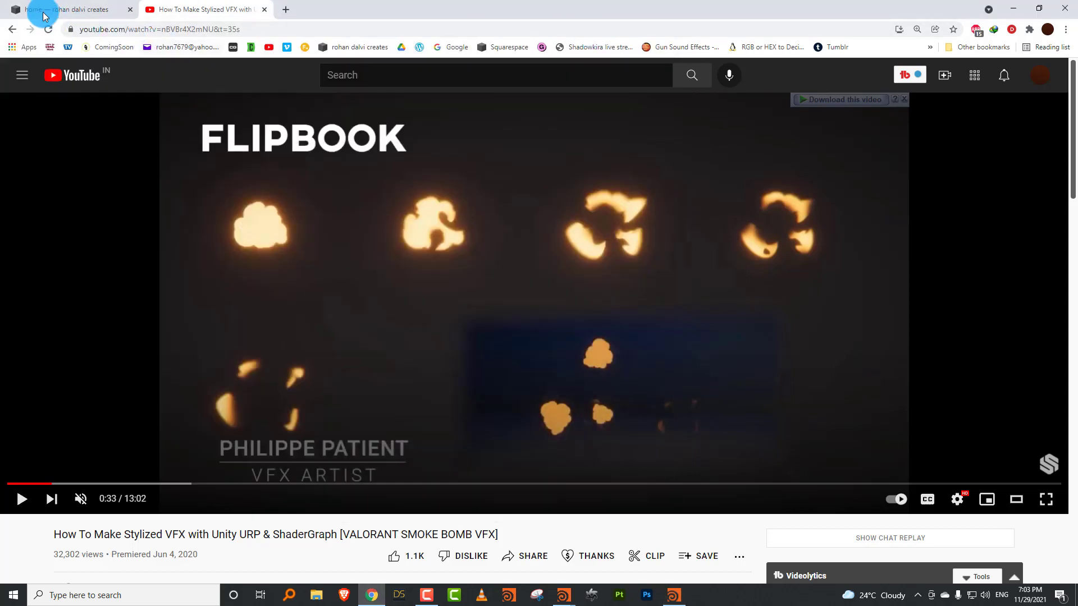
View the home page of the training website and return to the Houdini windows
left_click(40, 10)
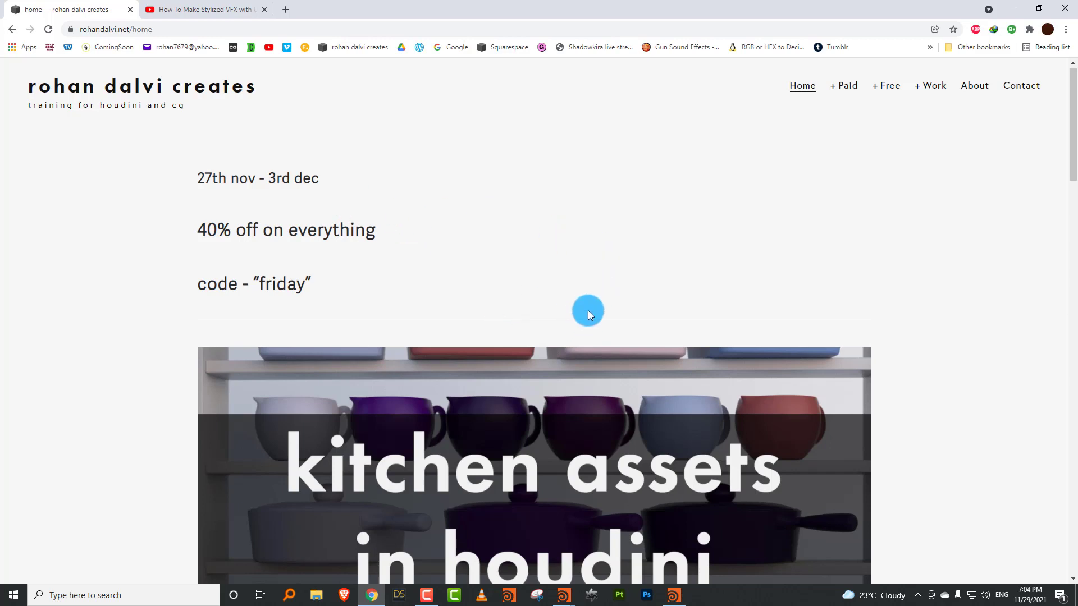
mouse_move(563, 595)
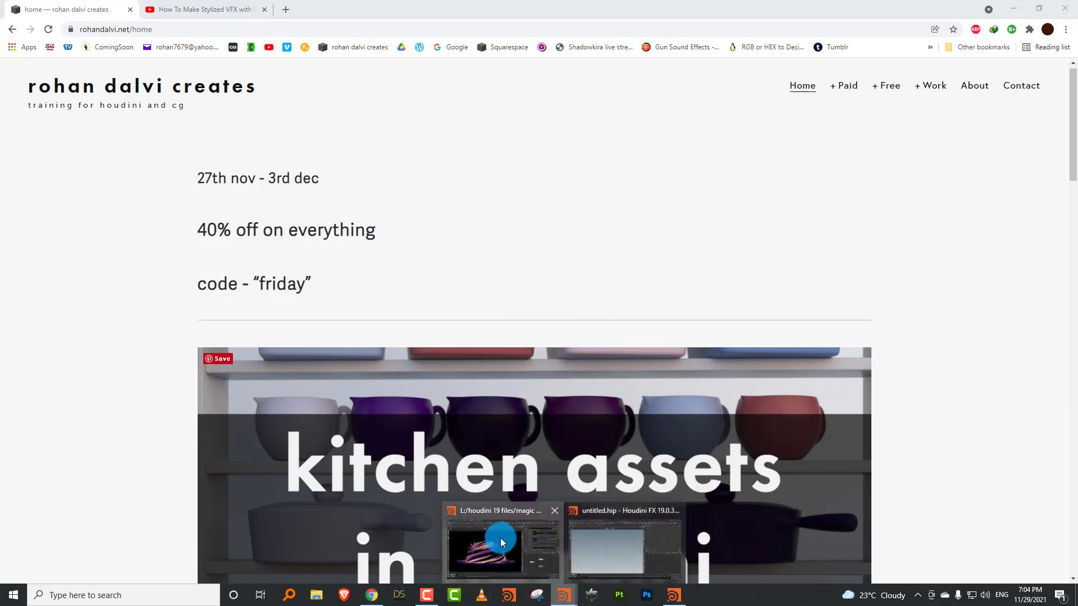
left_click(594, 534)
Replay the magic flipbook in MPlay to examine the swirling dome and particles, stopping playback at the end
left_click(675, 592)
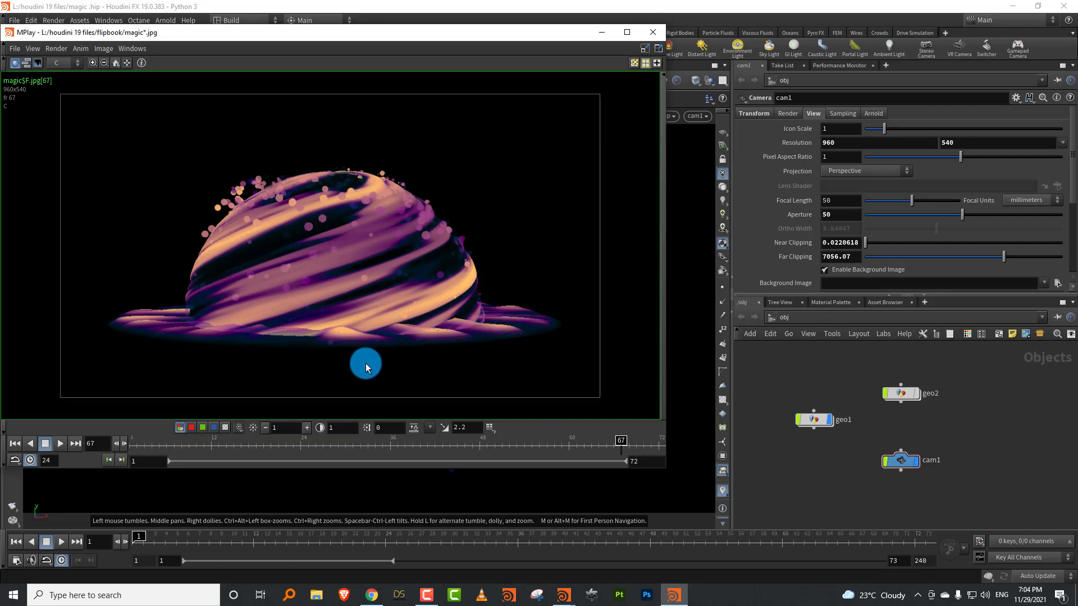
left_click(174, 443)
left_click(61, 443)
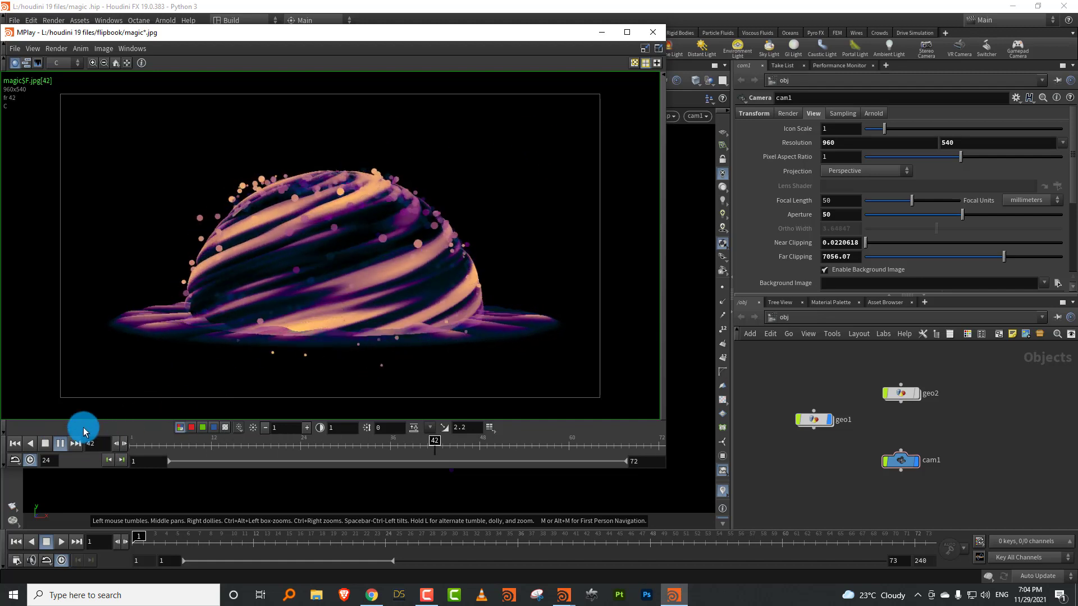
left_click(60, 442)
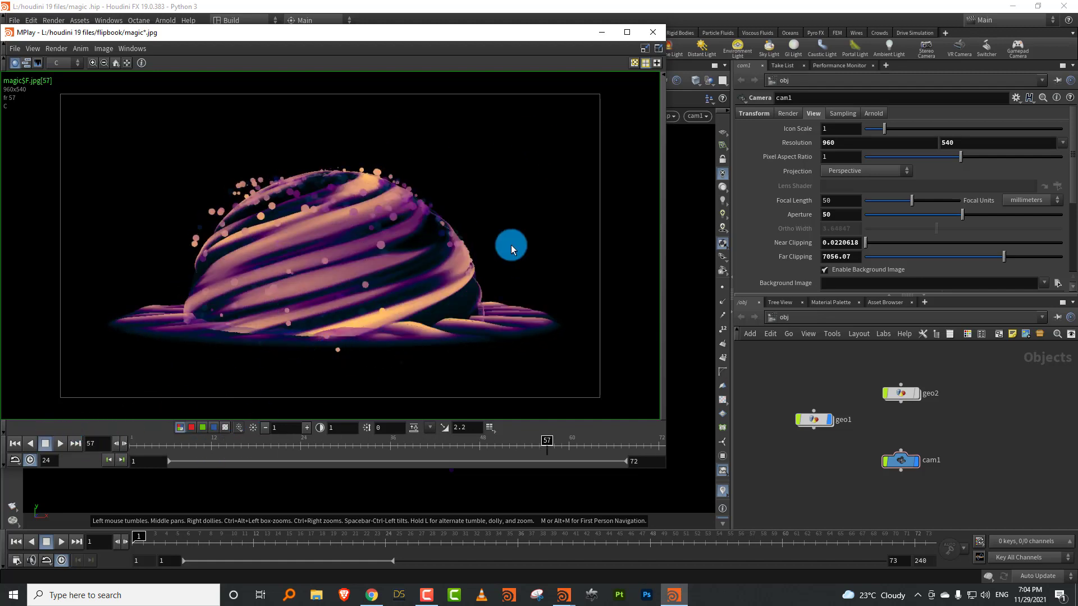
left_click(59, 444)
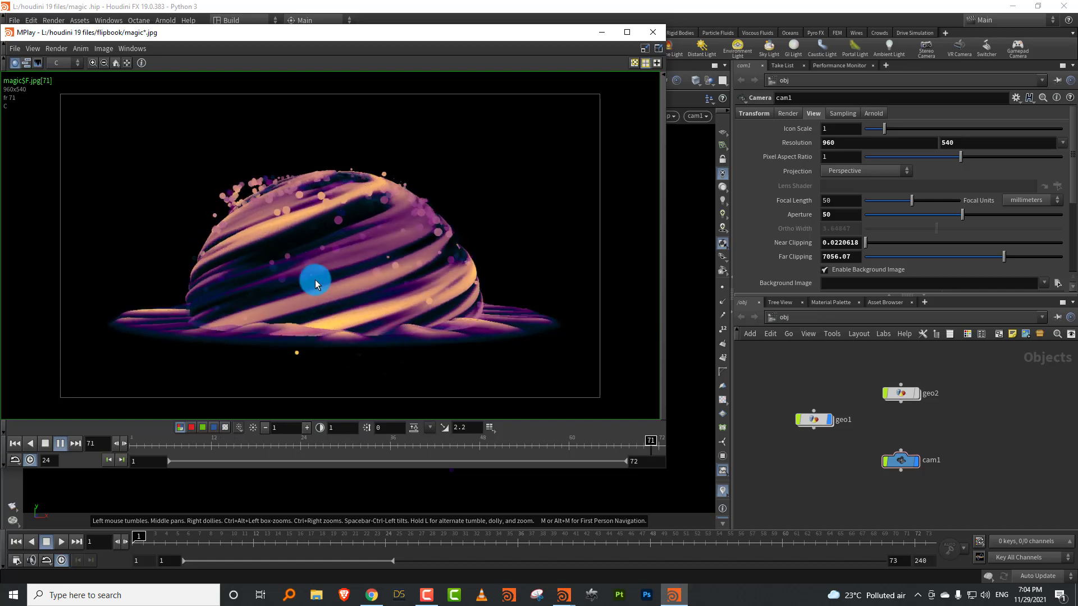
left_click(45, 442)
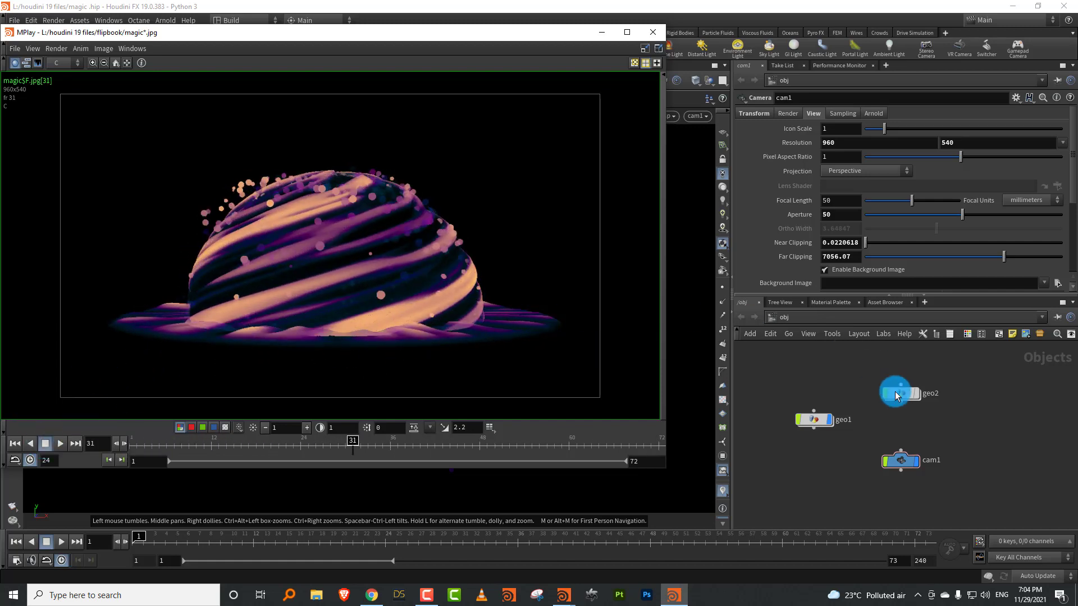
Switch to the empty untitled Houdini scene and create a sphere inside a new geometry object
left_click_drag(834, 469, 834, 498)
left_click(573, 584)
left_click(659, 536)
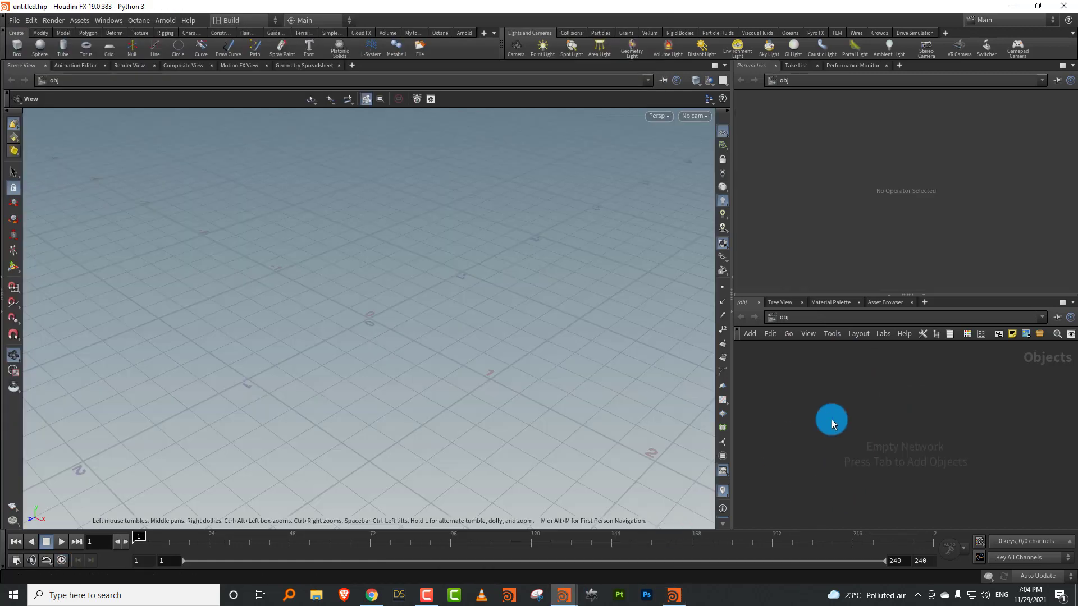
left_click_drag(849, 408, 863, 441)
key("Tab")
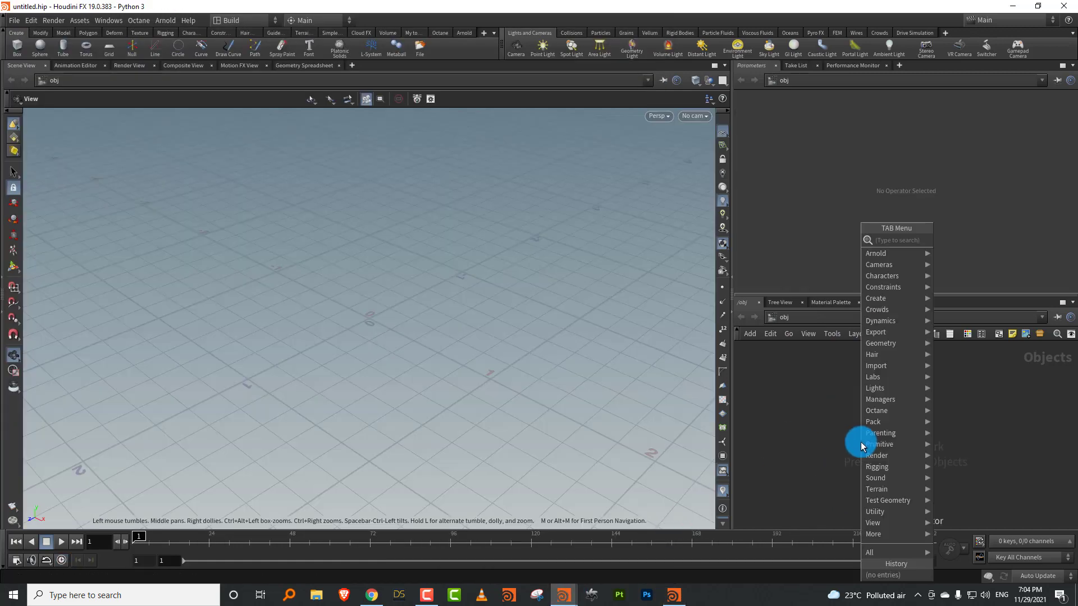
type("sph")
key("Return")
left_click(861, 441)
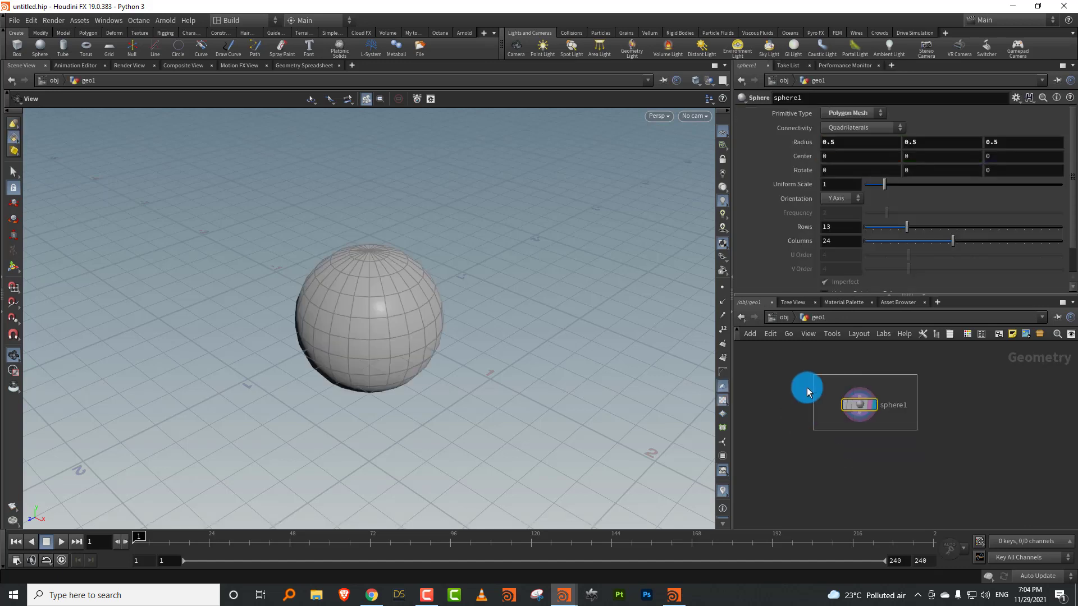
Set the sphere's uniform scale to 1.48, its primitive type to Polygon and its frequency to 40
mouse_move(908, 197)
left_mouse_down()
mouse_move(919, 180)
mouse_move(896, 188)
left_mouse_up()
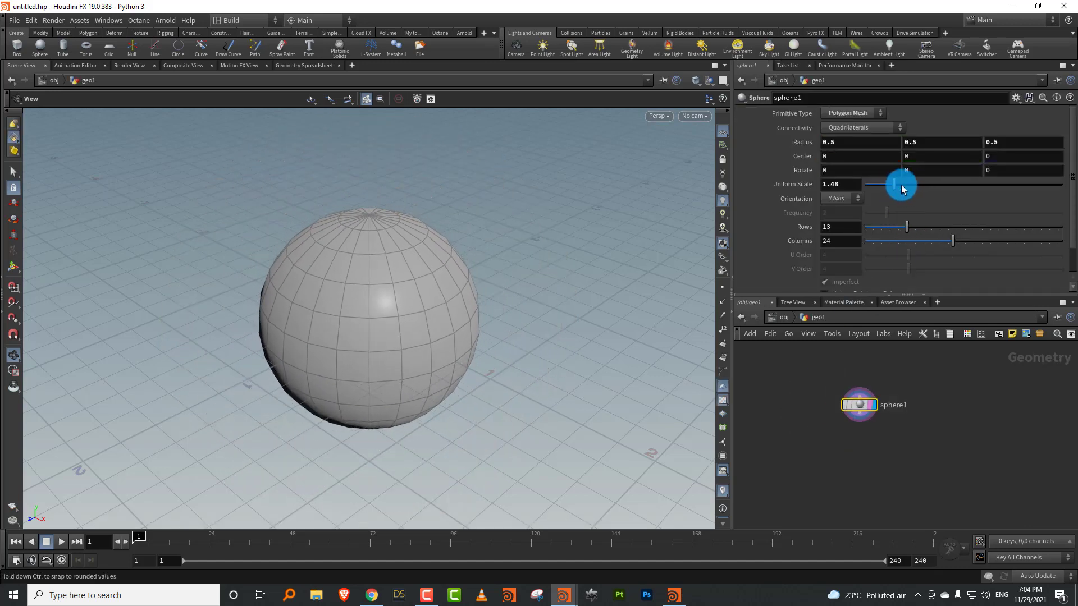
left_click(856, 114)
left_click(851, 138)
left_click(841, 212)
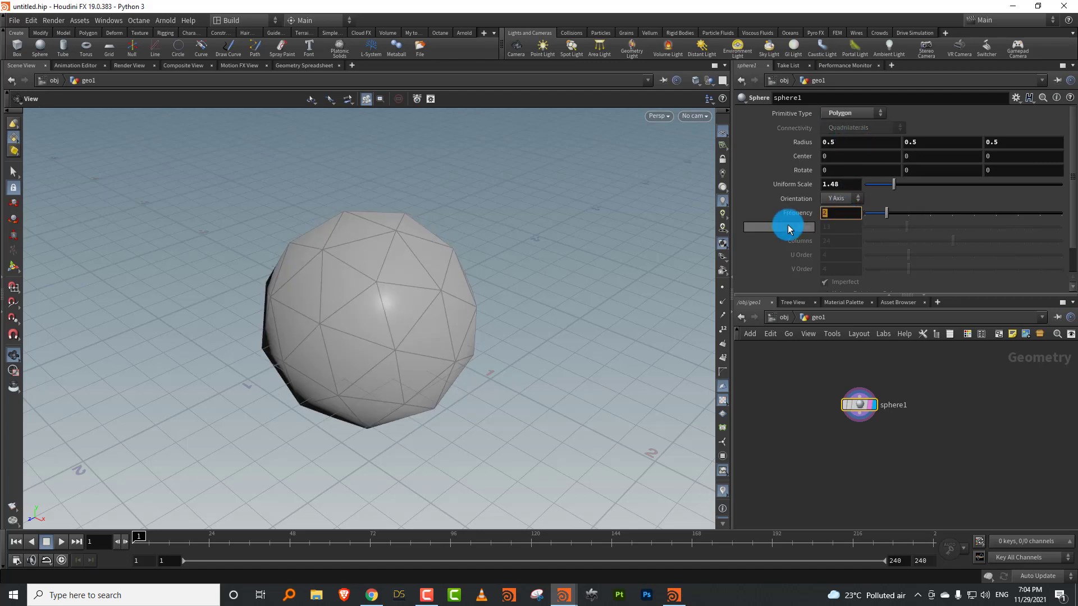
key("Return")
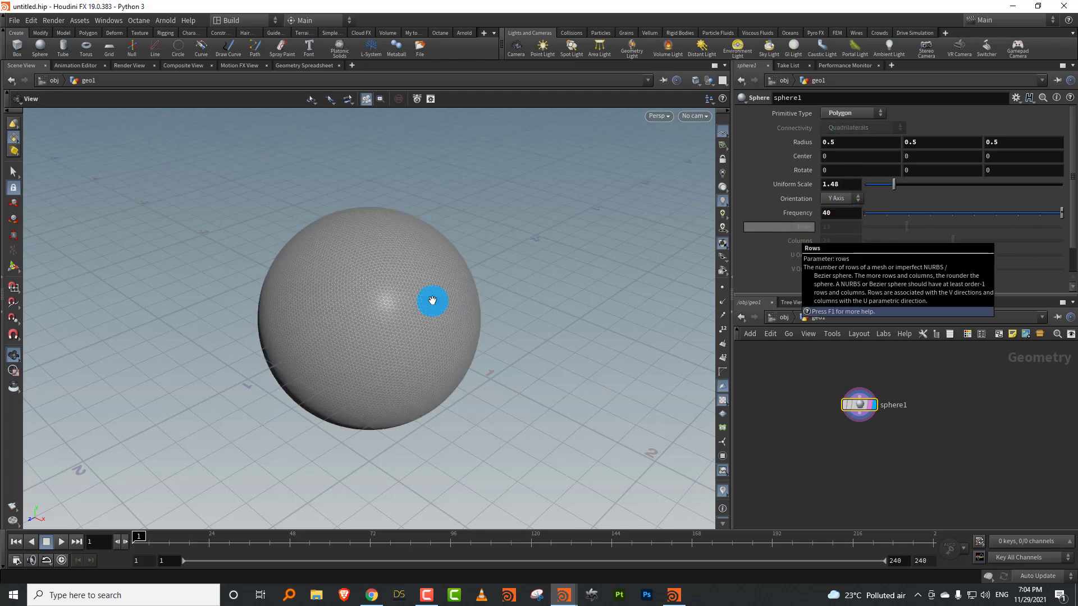
left_click_drag(409, 352, 371, 284)
scroll(866, 451, "up", 3)
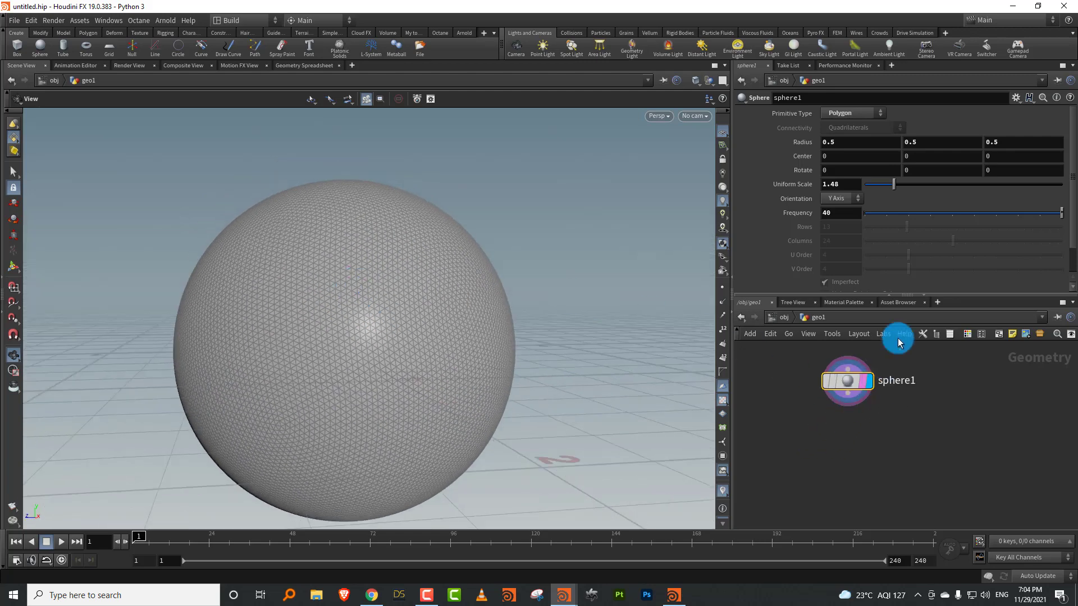
Enlarge the network editor area and turn off the reference grid in the viewport
left_click_drag(846, 296, 859, 233)
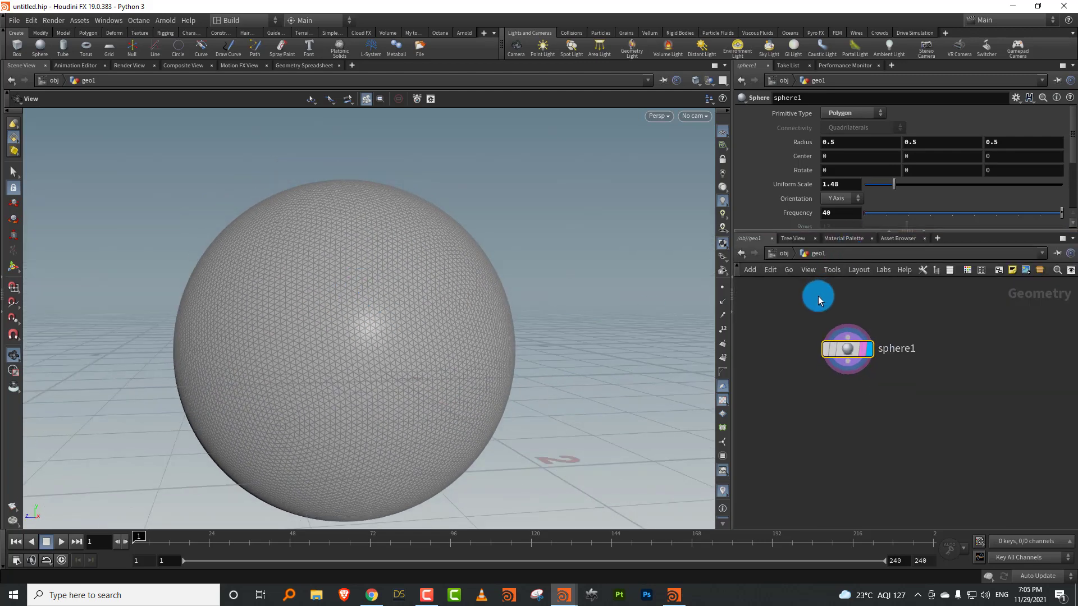
right_click(723, 131)
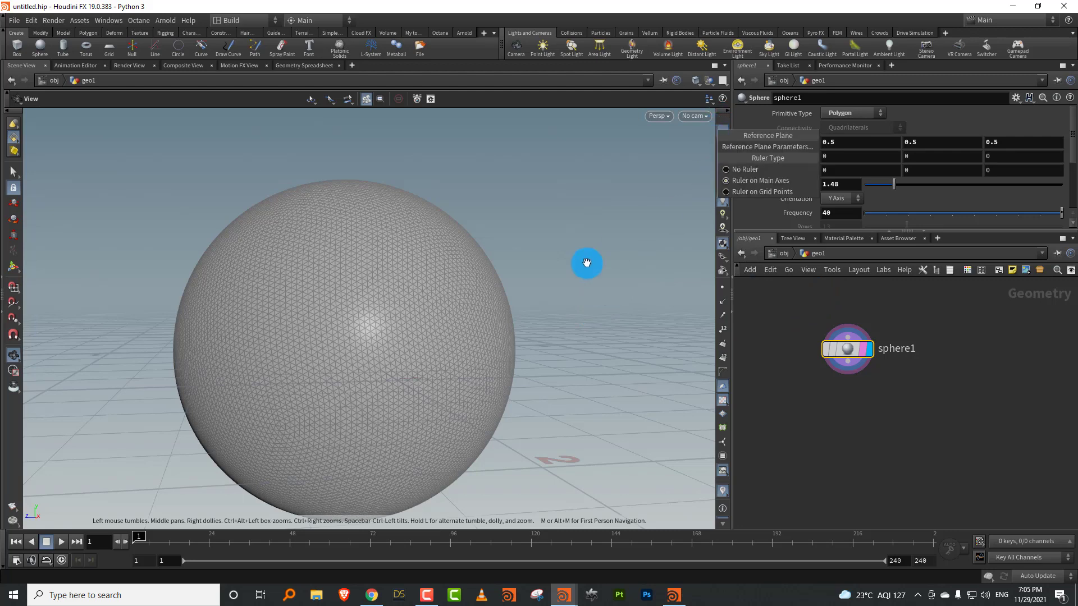
left_click(757, 336)
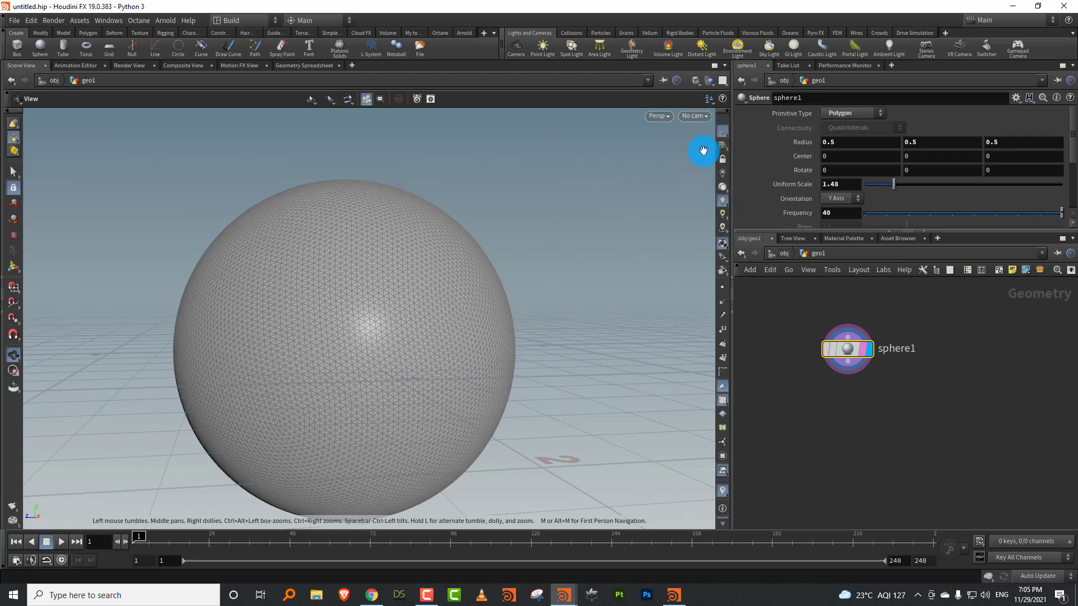
left_click(721, 132)
left_click_drag(522, 270, 399, 287)
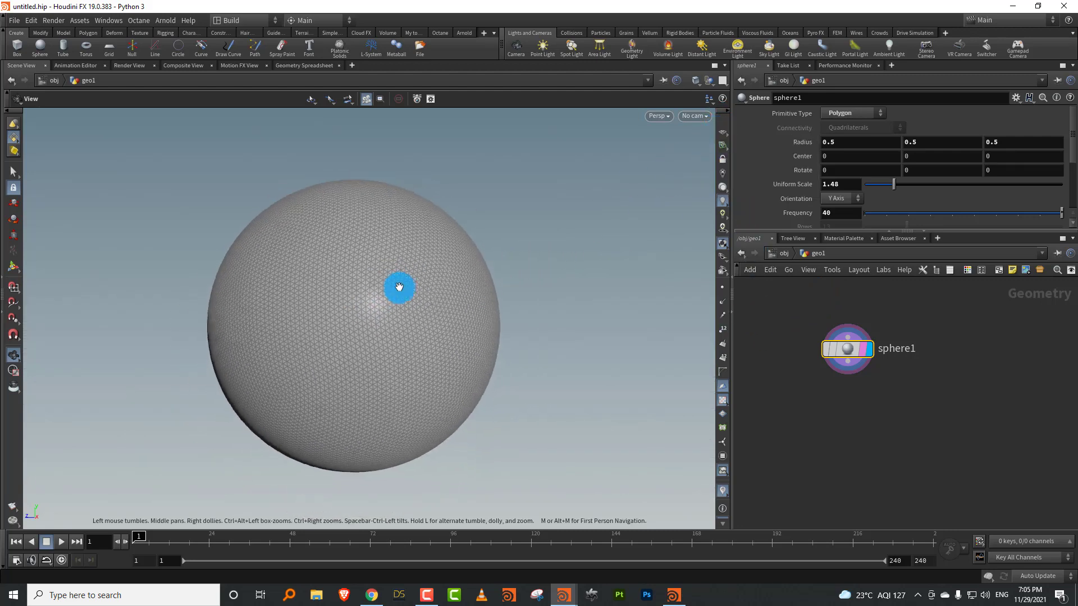
right_click_drag(380, 299, 431, 291)
middle_click_drag(450, 246, 450, 270)
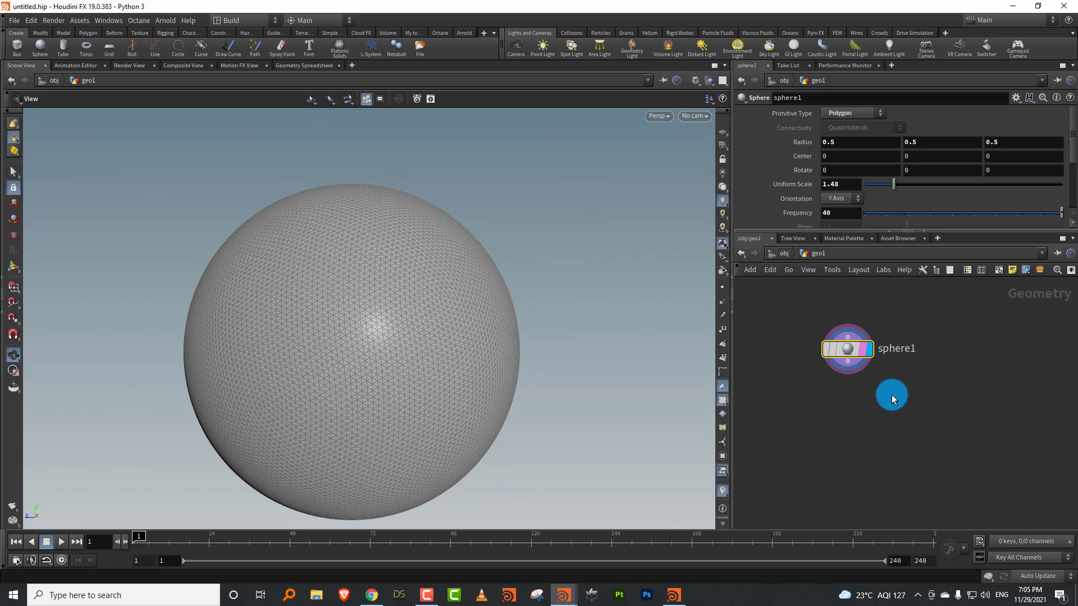
Add a UV Texture node below the sphere, connected to its output, and display its result
left_click(838, 394)
key("Tab")
type("u")
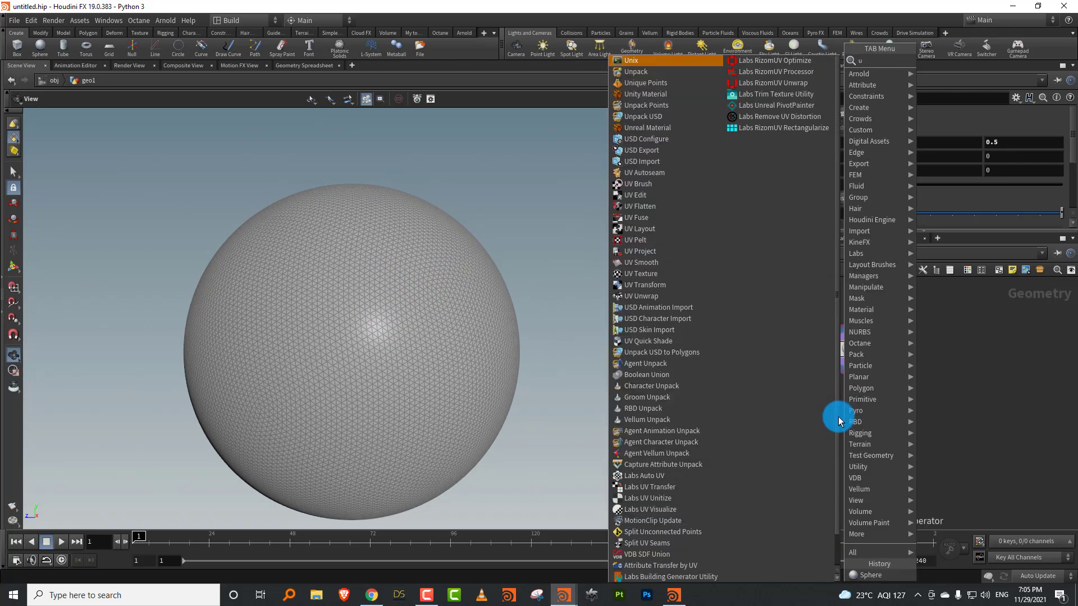
type("v")
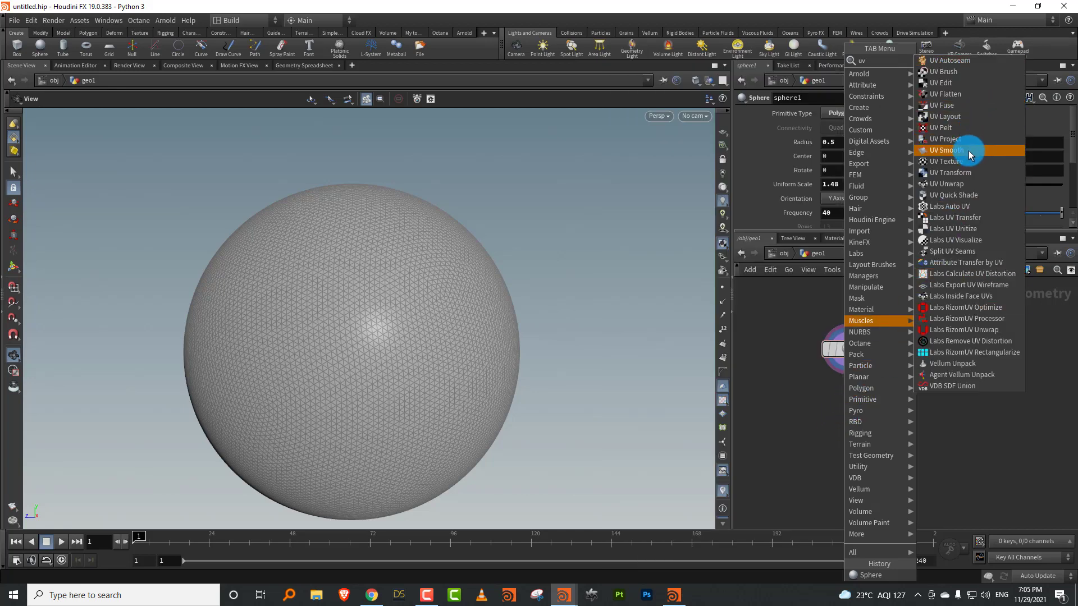
left_click(963, 161)
left_click(847, 438)
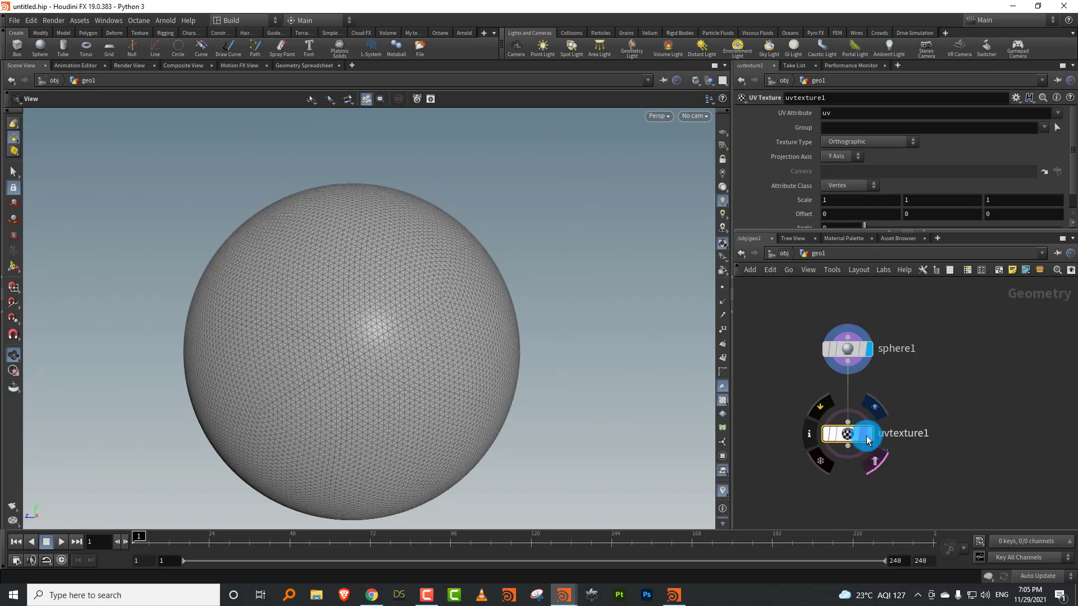
left_click(867, 435)
Set the UV Texture's attribute class to Point and its texture type to Polar
left_click(842, 185)
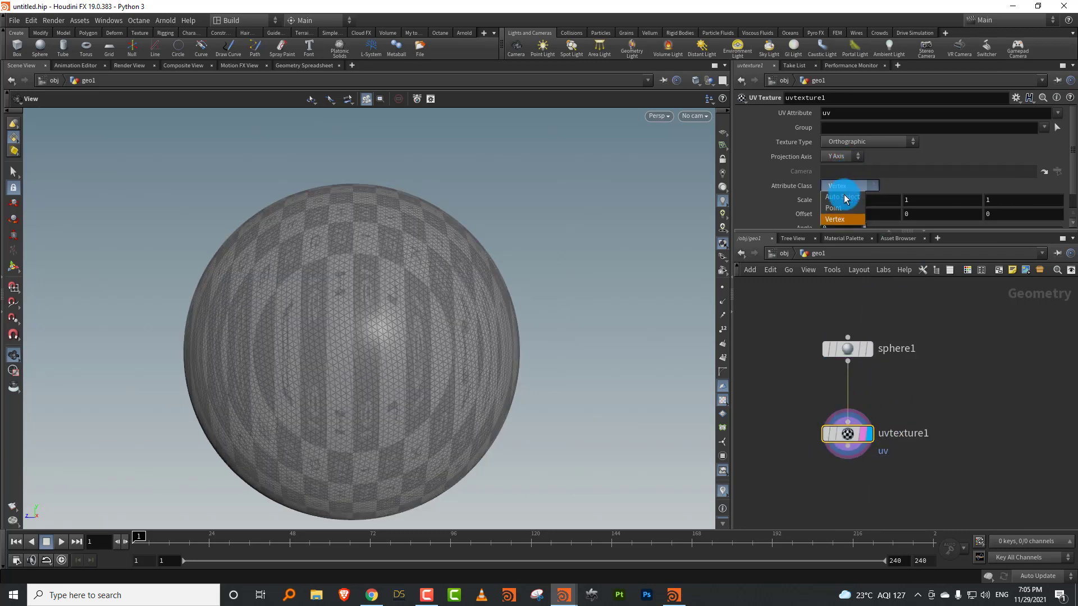
left_click(843, 209)
left_click_drag(401, 319, 409, 343)
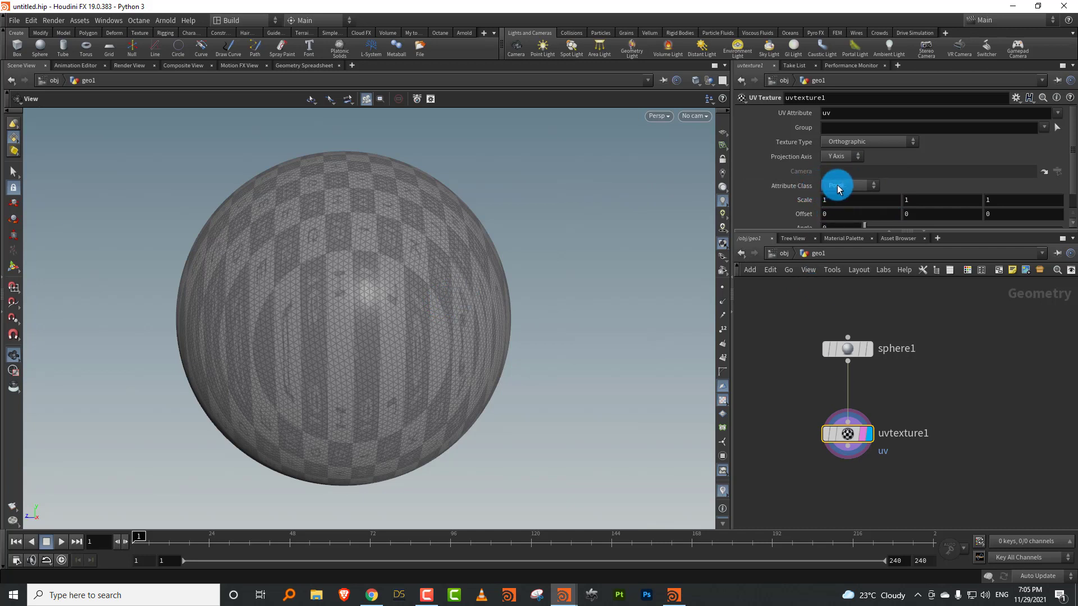
left_click(842, 156)
left_click(879, 143)
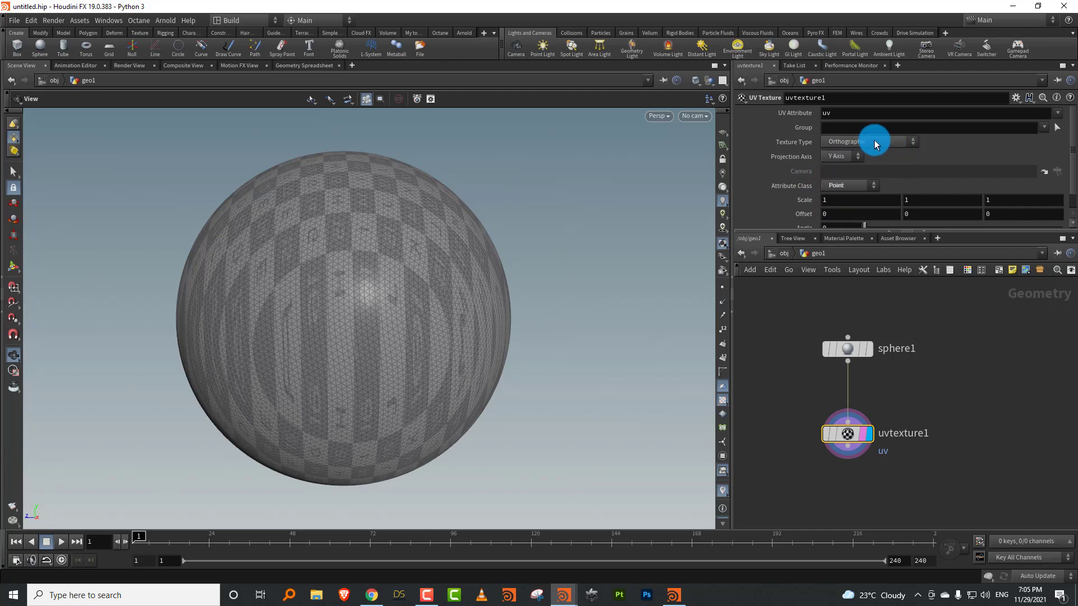
left_click(874, 142)
left_click(867, 165)
mouse_move(545, 289)
left_mouse_down()
mouse_move(341, 337)
mouse_move(342, 351)
mouse_move(539, 304)
left_mouse_up()
Add a Clip node below the UV Texture node and display it to cut the sphere into a dome
middle_click_drag(903, 379, 882, 349)
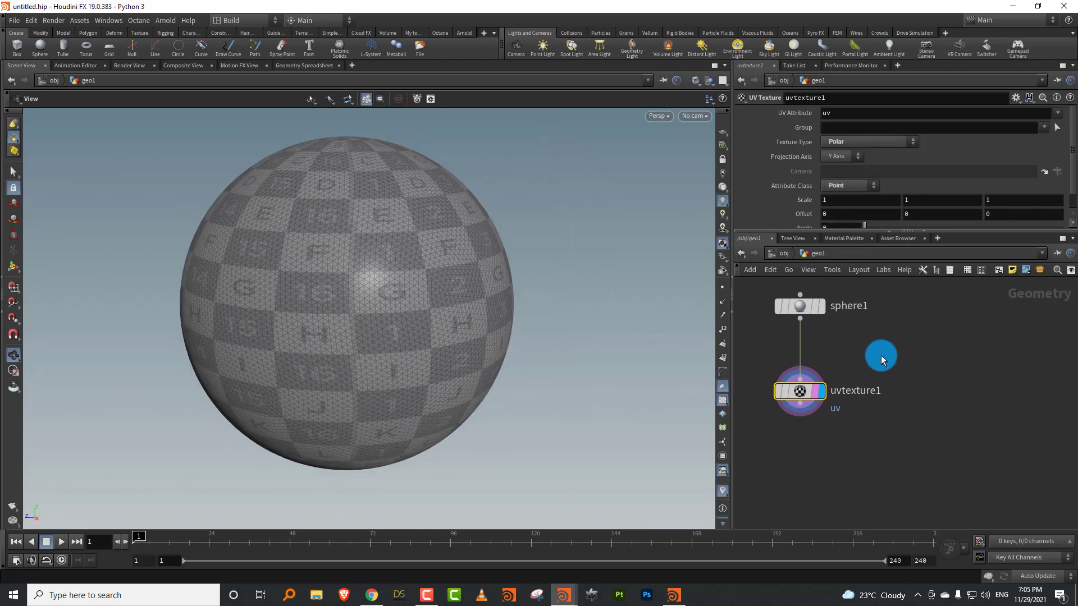
key("Tab")
type("clip")
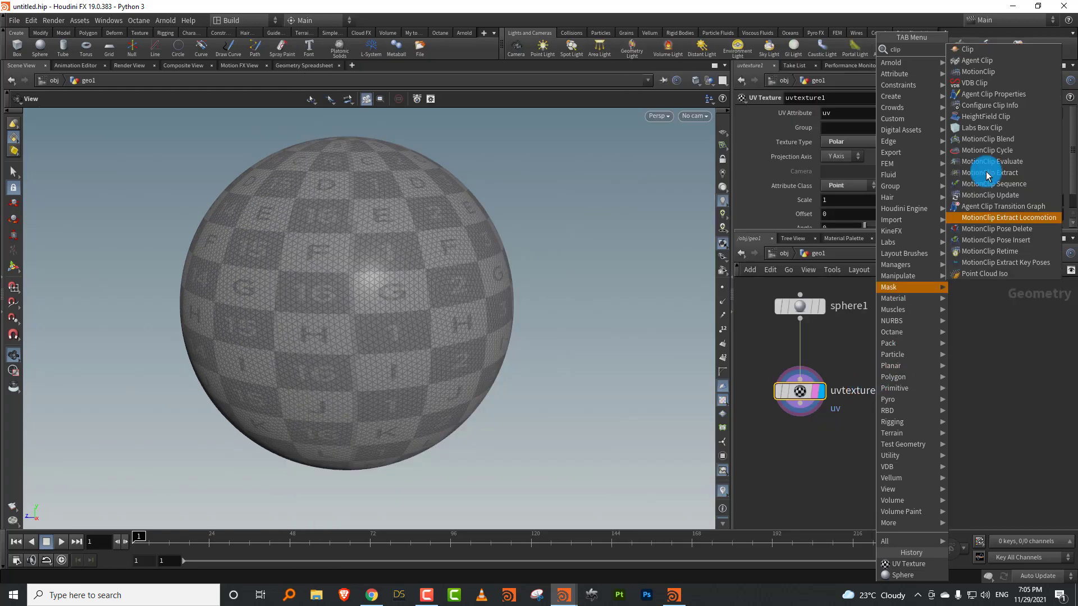
left_click(981, 46)
left_click(808, 487)
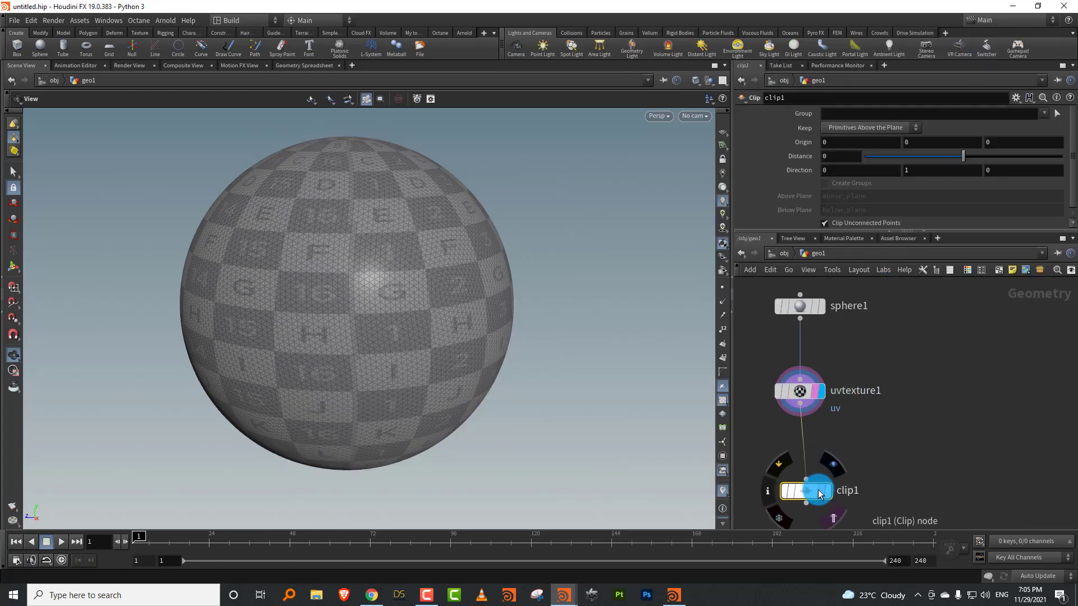
left_click_drag(401, 320, 358, 306)
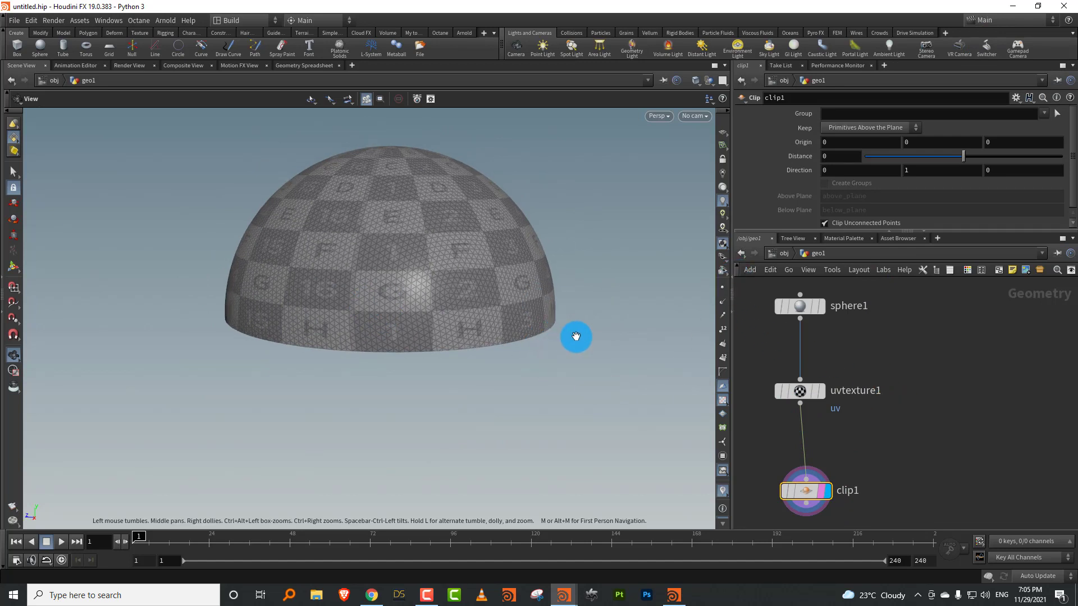
Turn off the wireframe overlay on the dome and enable Fix Boundary Seams on the UV Texture node
key("shift+w")
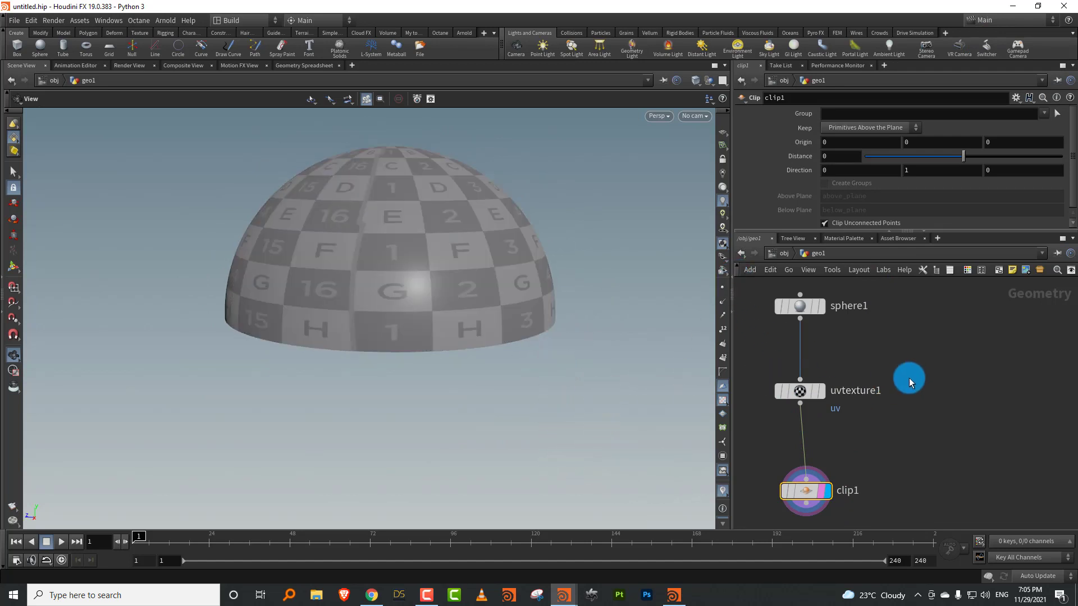
left_click(801, 391)
left_click_drag(847, 232, 849, 322)
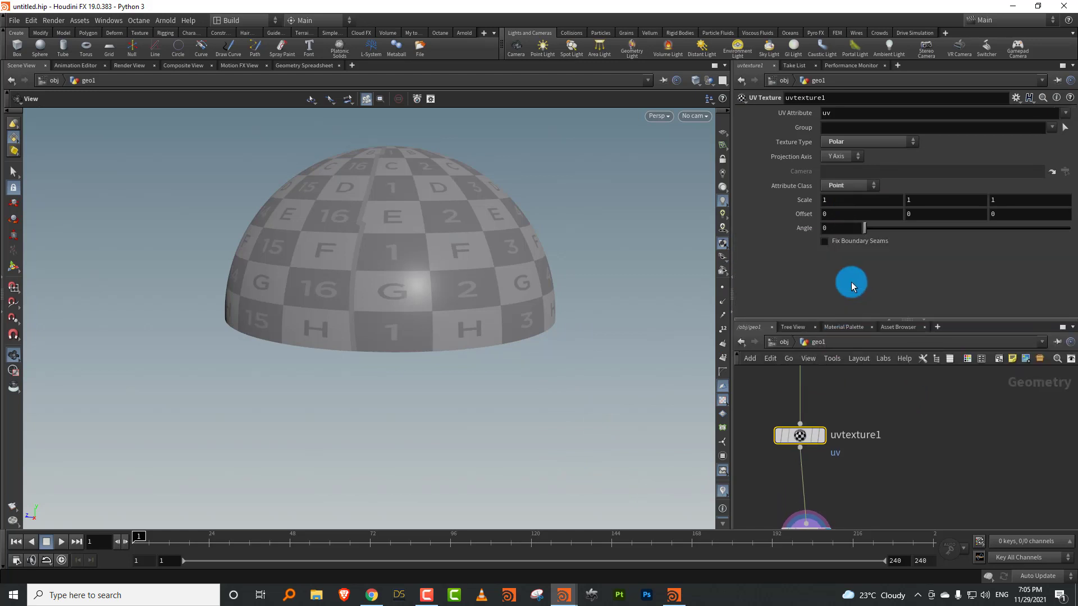
left_click(847, 242)
Inspect the UV grid and its seam around the dome from several angles
left_click_drag(496, 287, 315, 315)
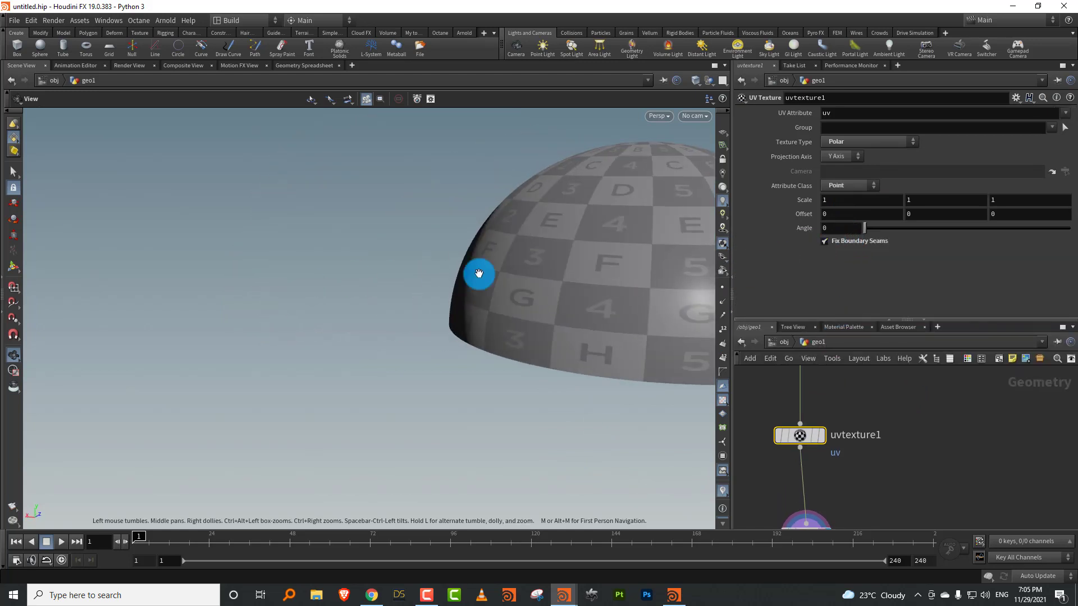
middle_click_drag(486, 290, 317, 303)
right_click_drag(337, 304, 445, 320)
left_click_drag(445, 320, 384, 325)
middle_click_drag(460, 298, 411, 305)
left_click_drag(390, 269, 562, 281)
right_click_drag(397, 302, 240, 288)
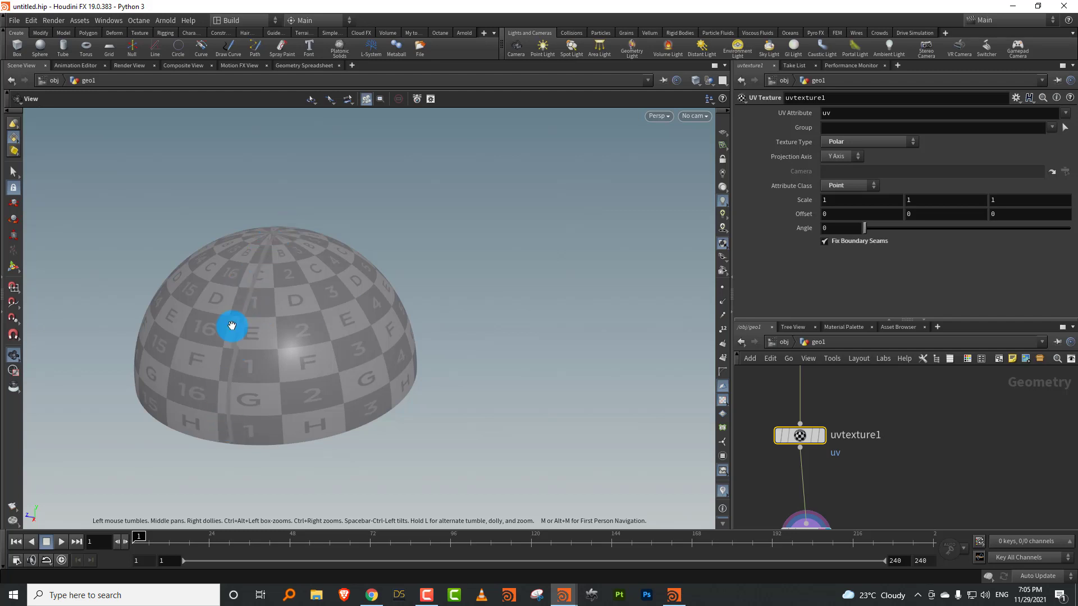
left_click_drag(414, 316, 181, 299)
left_click_drag(383, 308, 346, 281)
middle_click_drag(359, 298, 326, 310)
right_click_drag(326, 310, 404, 286)
left_click_drag(404, 287, 408, 284)
middle_click_drag(343, 324, 346, 301)
right_click_drag(346, 301, 397, 290)
left_click_drag(396, 289, 398, 290)
left_click_drag(381, 236, 382, 256)
middle_click_drag(884, 431, 899, 410)
left_click_drag(898, 320, 894, 240)
left_click_drag(436, 288, 444, 335)
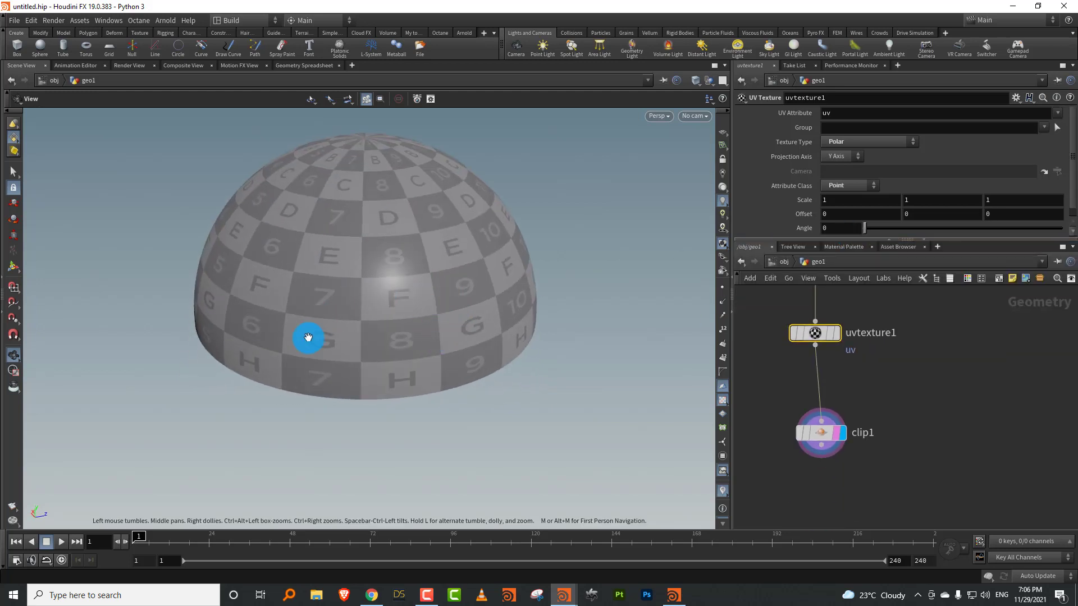
Switch to MPlay, scrub the reference magic dome flipbook back to frame 1, and minimize it
left_click(676, 595)
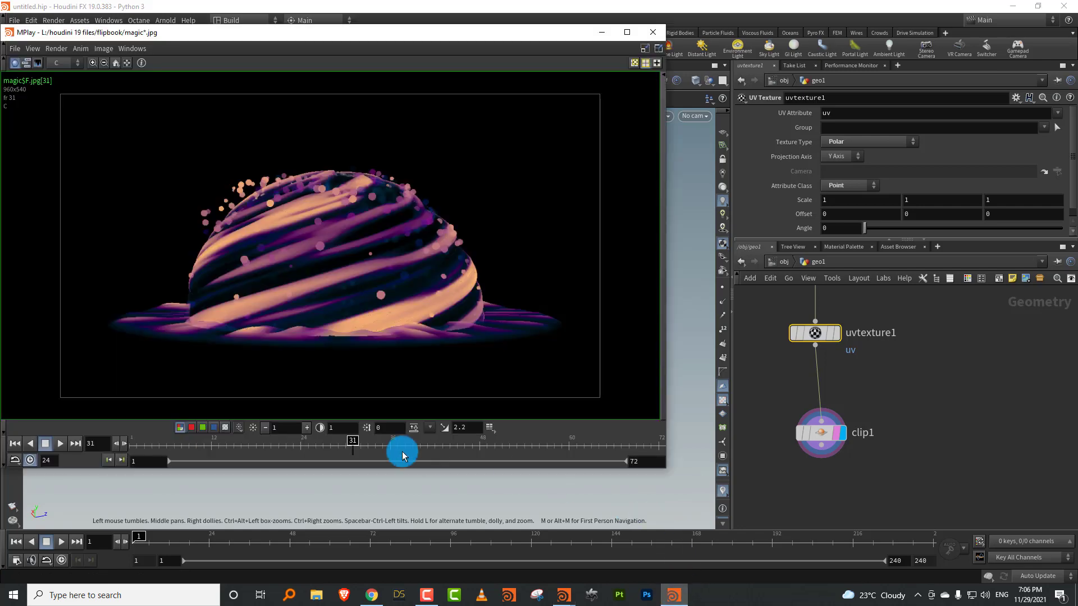
left_click_drag(184, 438, 88, 435)
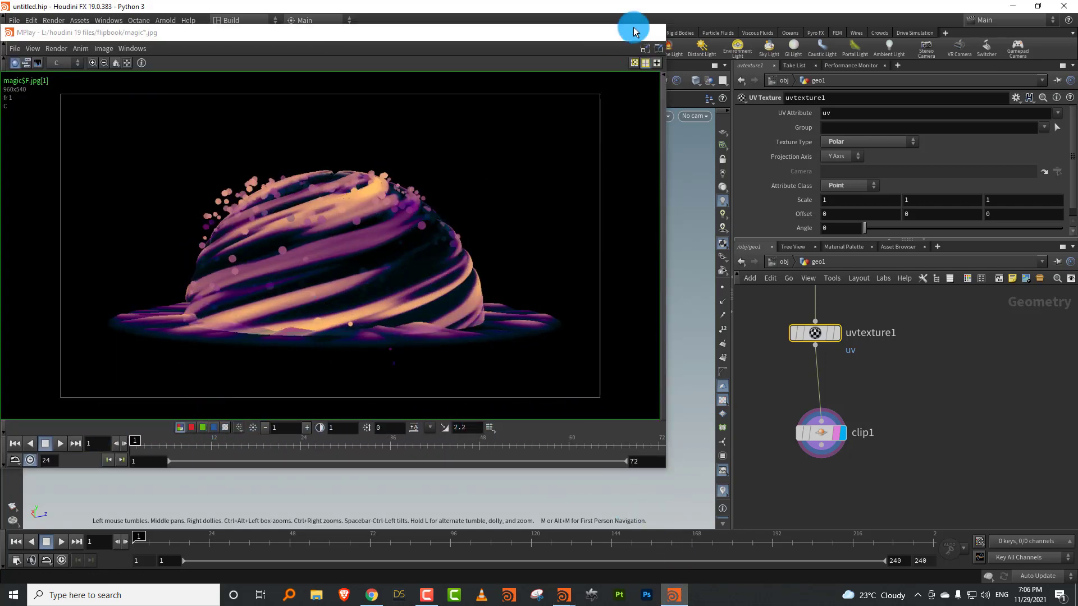
left_click(601, 32)
Add a Twist node below the Clip node, connect it to the clip's output, and display it
key("Tab")
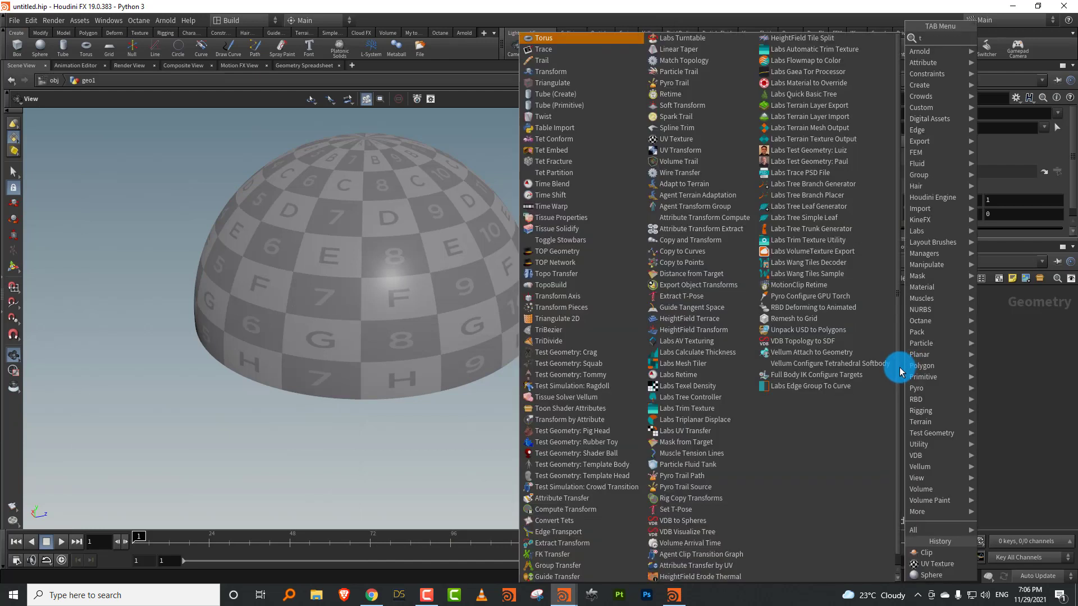
type("twi")
left_click(1005, 38)
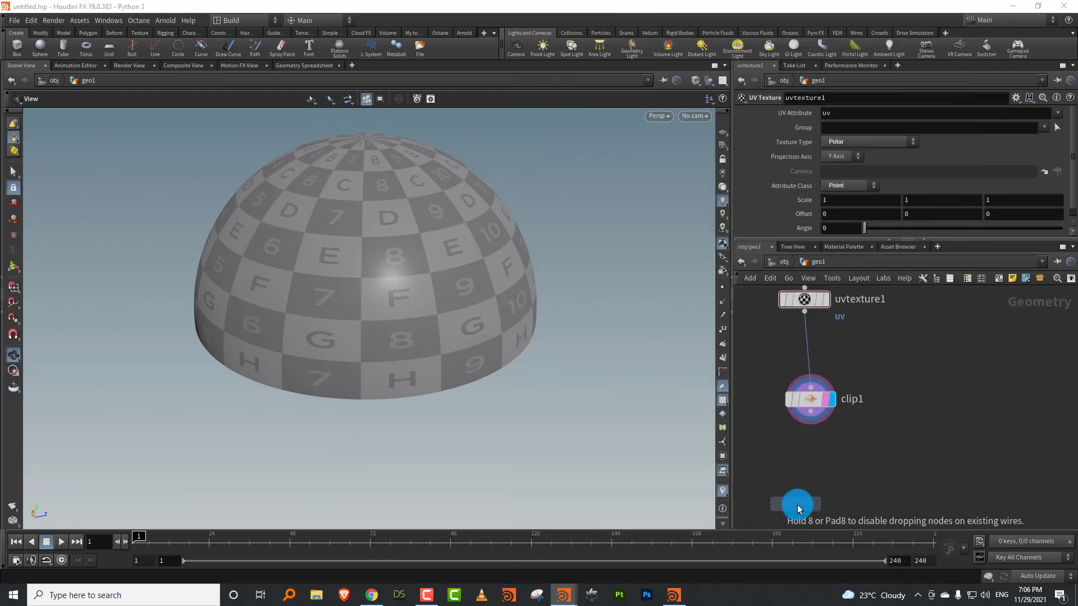
left_click(799, 502)
left_click_drag(811, 413, 794, 488)
left_click(825, 499)
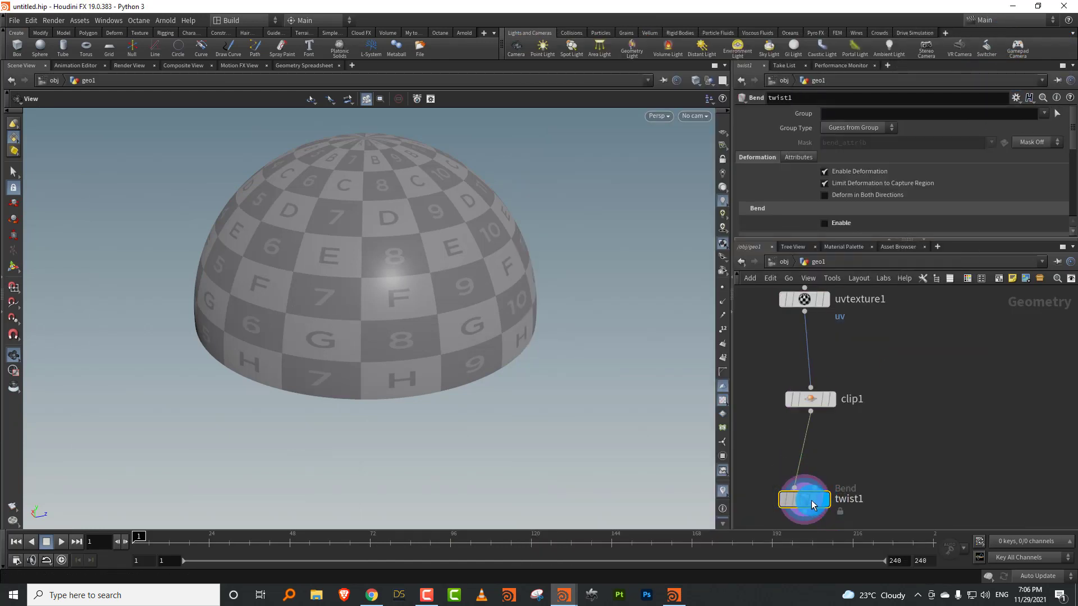
Set the Twist node's capture direction to 0, 1, 0 so the deformation runs vertically through the dome
key("Return")
left_click_drag(481, 348, 467, 308, "alt")
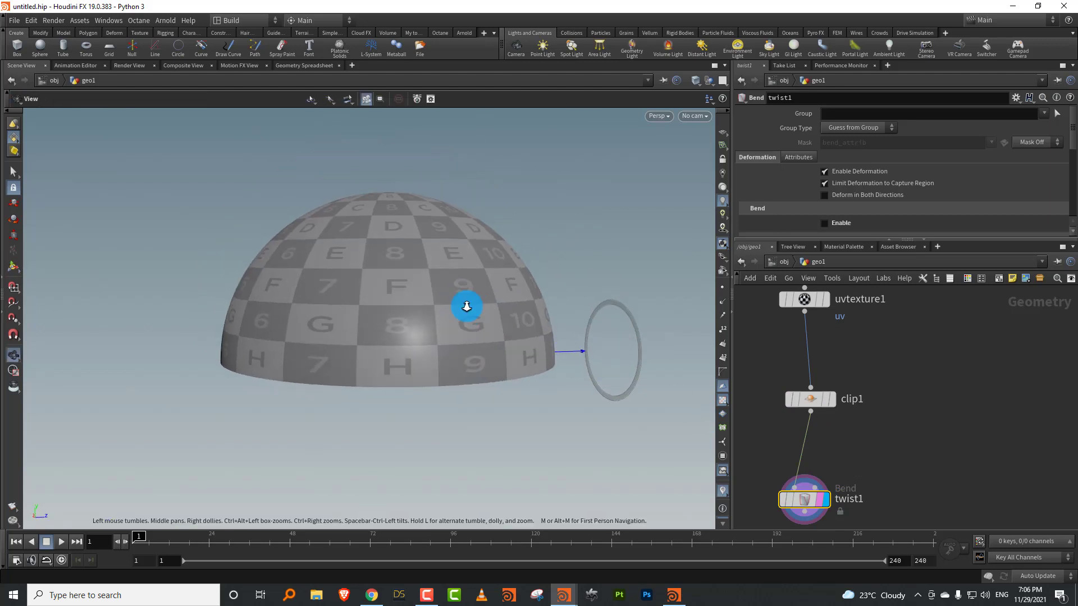
scroll(467, 307, "down", 2)
left_click_drag(795, 241, 794, 362)
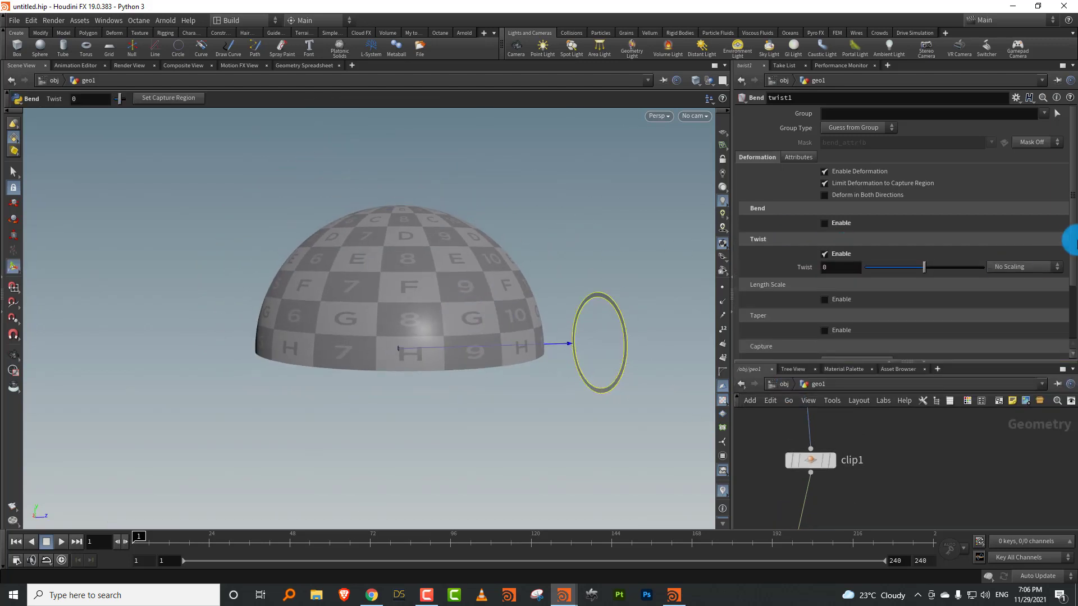
left_click_drag(1075, 248, 1066, 313)
left_click_drag(924, 318, 871, 328)
type("1")
key("Tab")
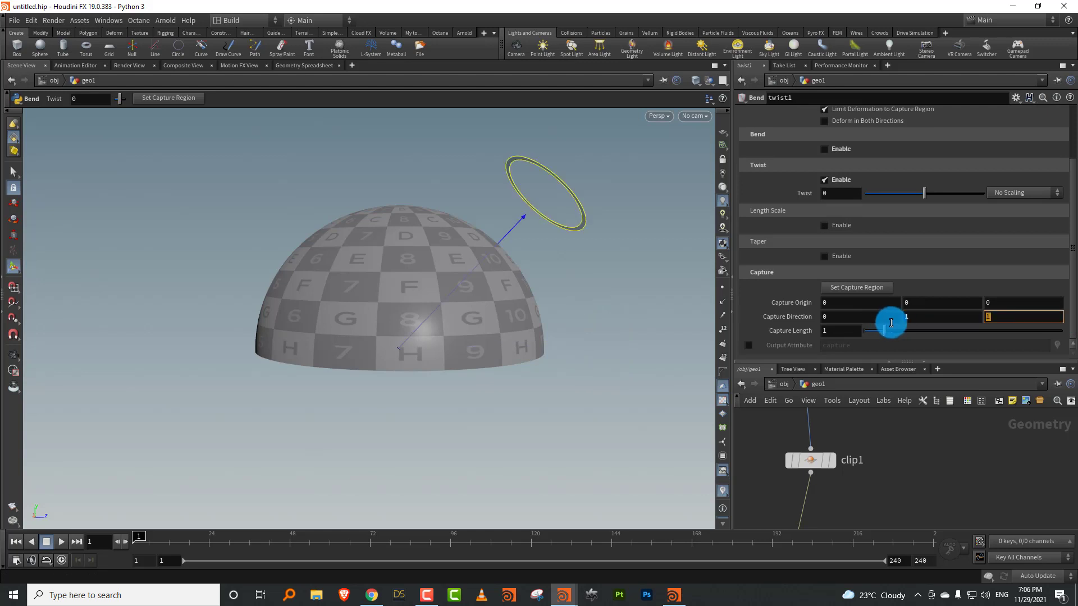
key("Return")
left_click_drag(483, 310, 473, 324, "alt")
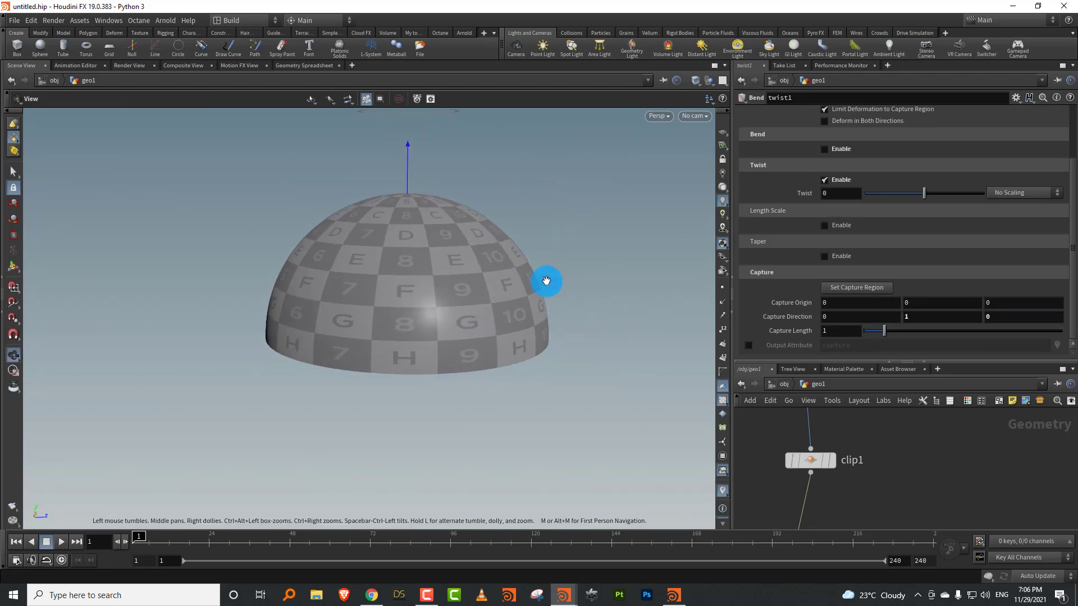
Try a twist amount of 360 on the dome and check the distorted UV grid
left_click_drag(925, 193, 1009, 197)
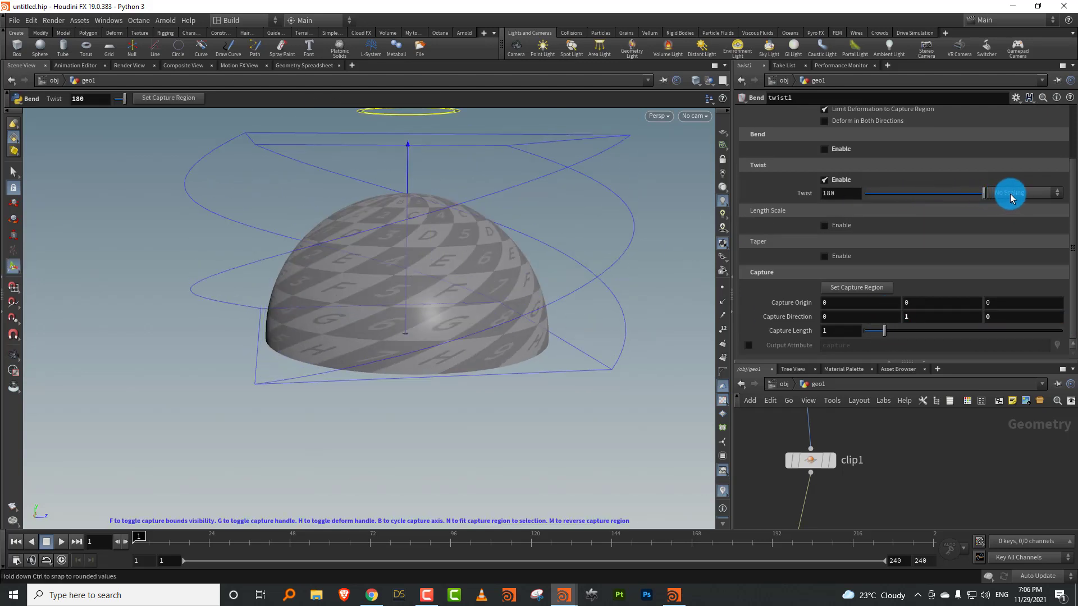
double_click(859, 193)
type("360")
key("Return")
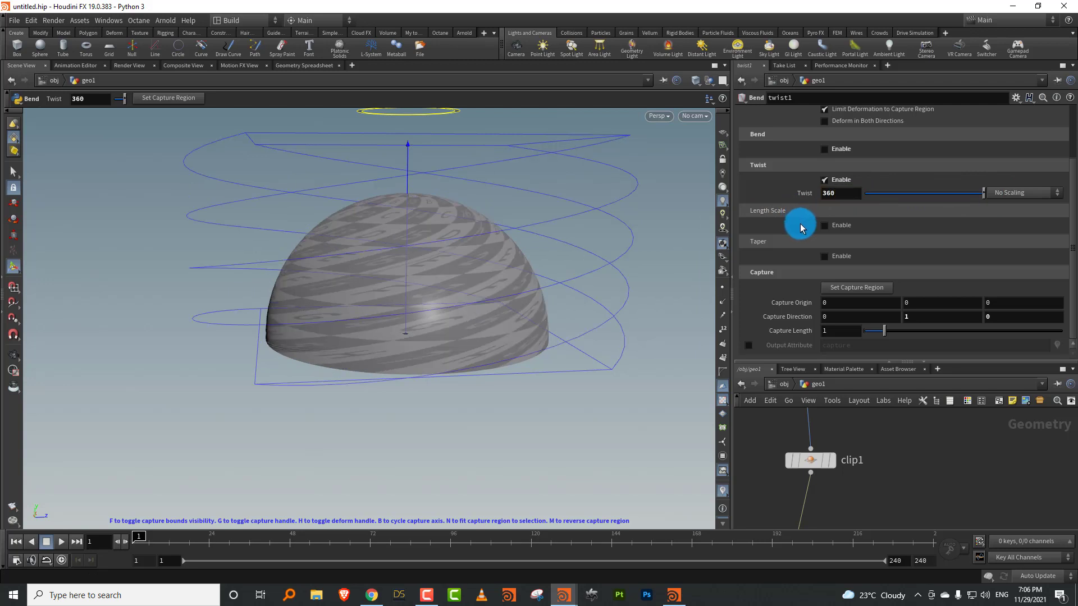
key("Escape")
left_click_drag(556, 260, 514, 284)
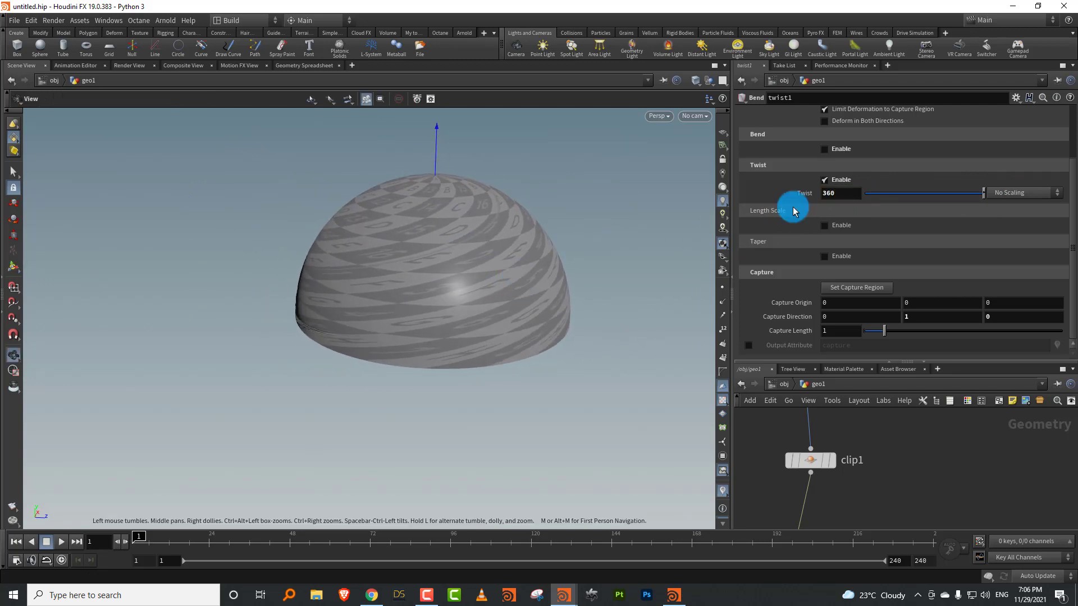
Set the Twist node's twist amount to 180
key("Return")
double_click(840, 193)
type("180")
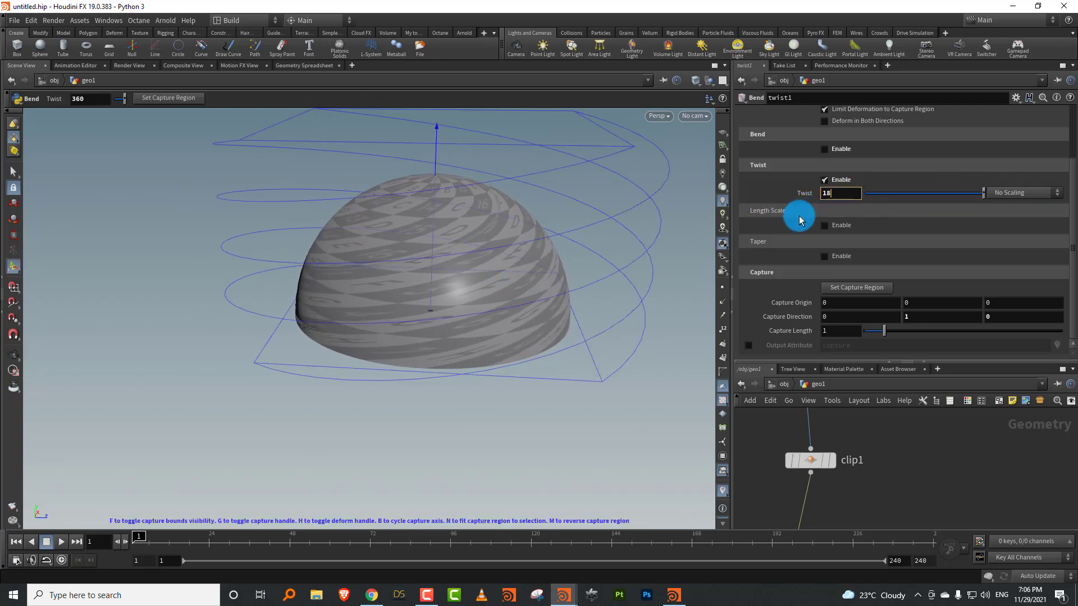
key("Return")
key("Escape")
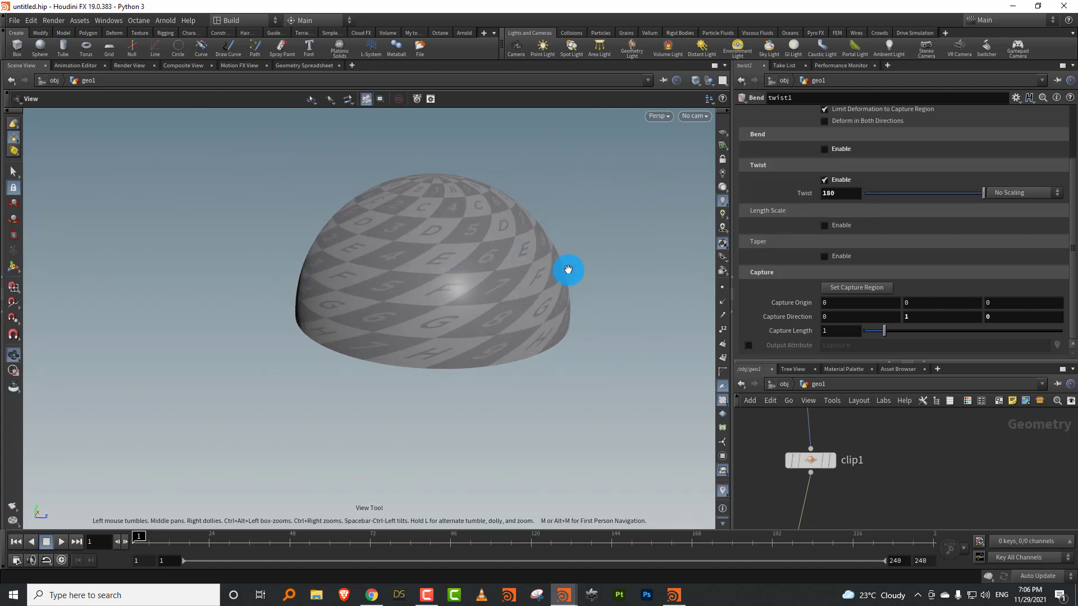
Enlarge the network editor area and lay out all nodes automatically
left_click_drag(822, 361, 822, 275)
left_click_drag(544, 311, 554, 271)
left_click(880, 413)
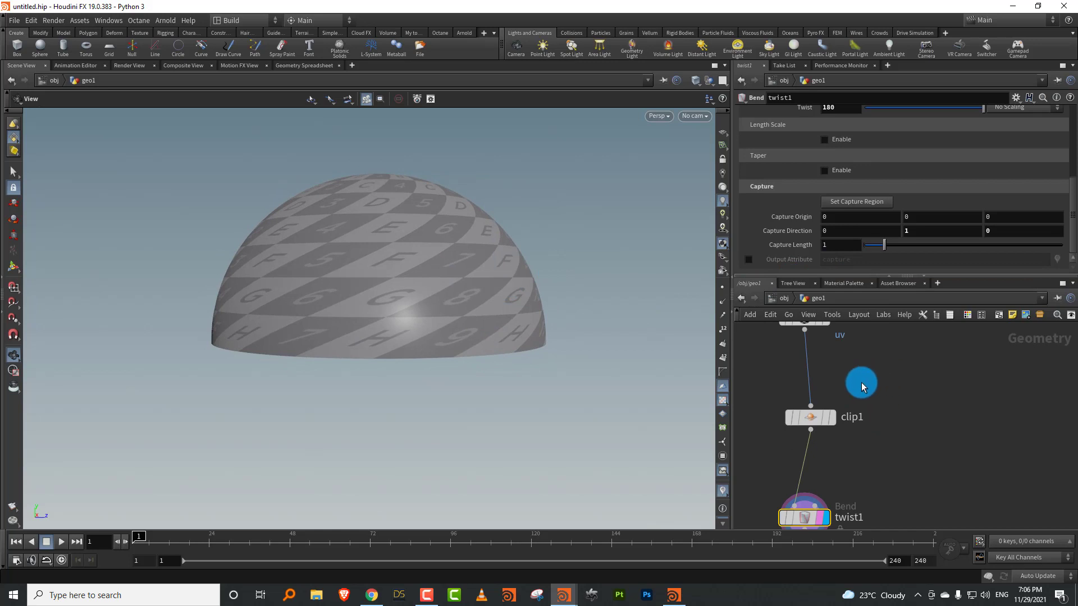
key("l")
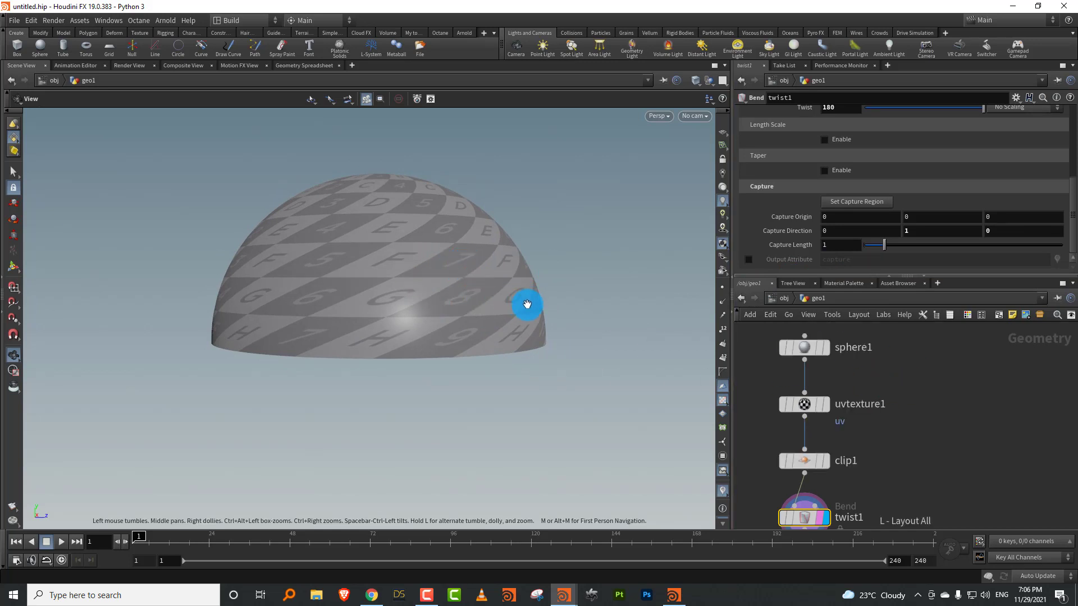
Turn off Show UV Map in the viewport display options so the dome shows without the grid texture
key("d")
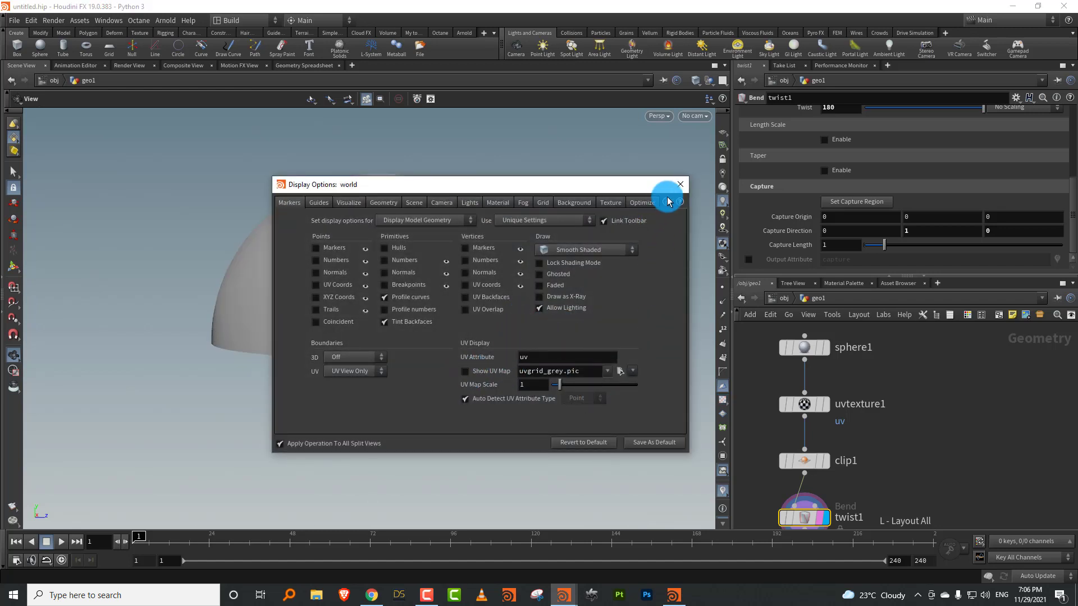
left_click(680, 185)
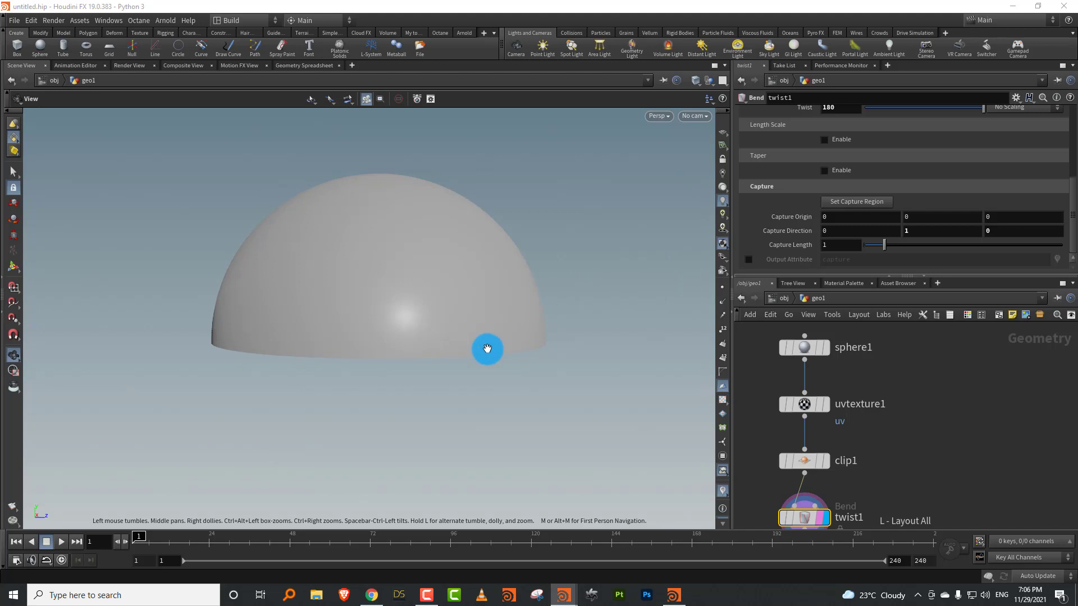
key("d")
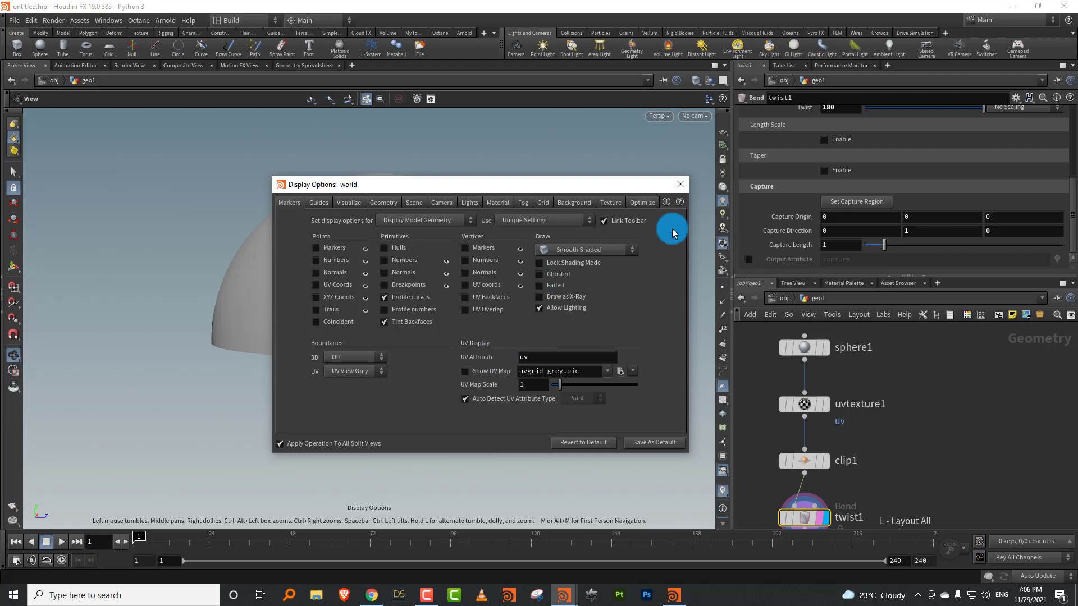
left_click(680, 185)
Add an Attribute Noise node below the Twist node, connect it to the twist's output, and display it
scroll(909, 378, "down", 5)
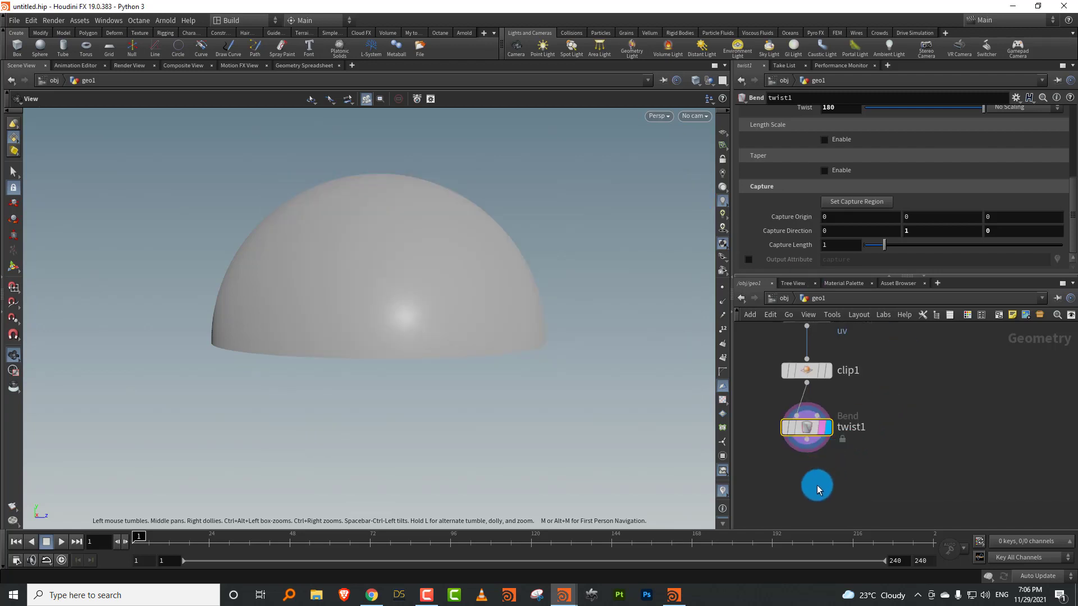
key("Tab")
type("noise")
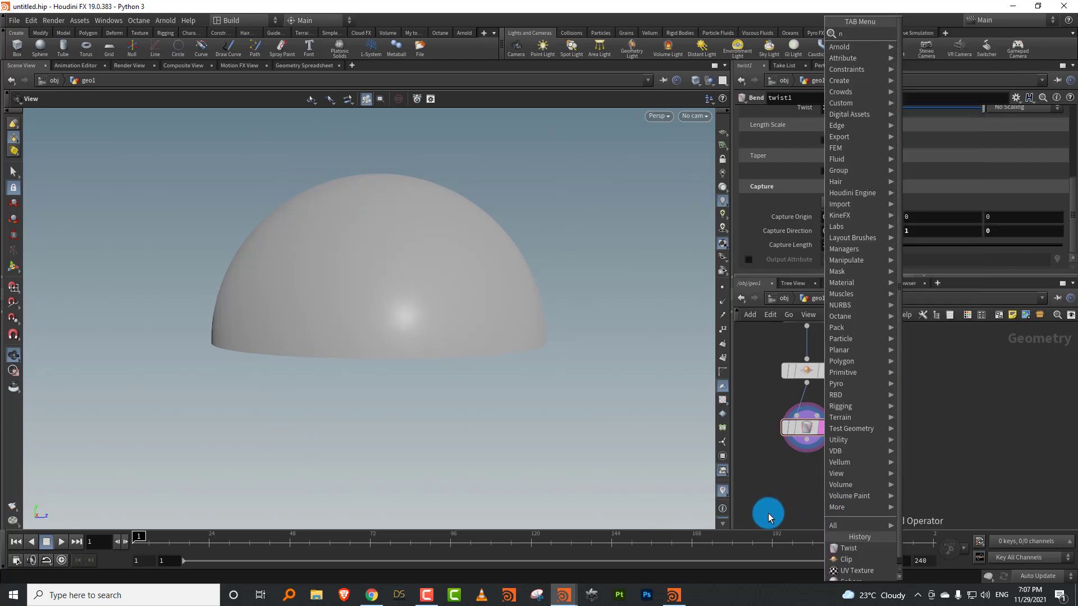
left_click(947, 35)
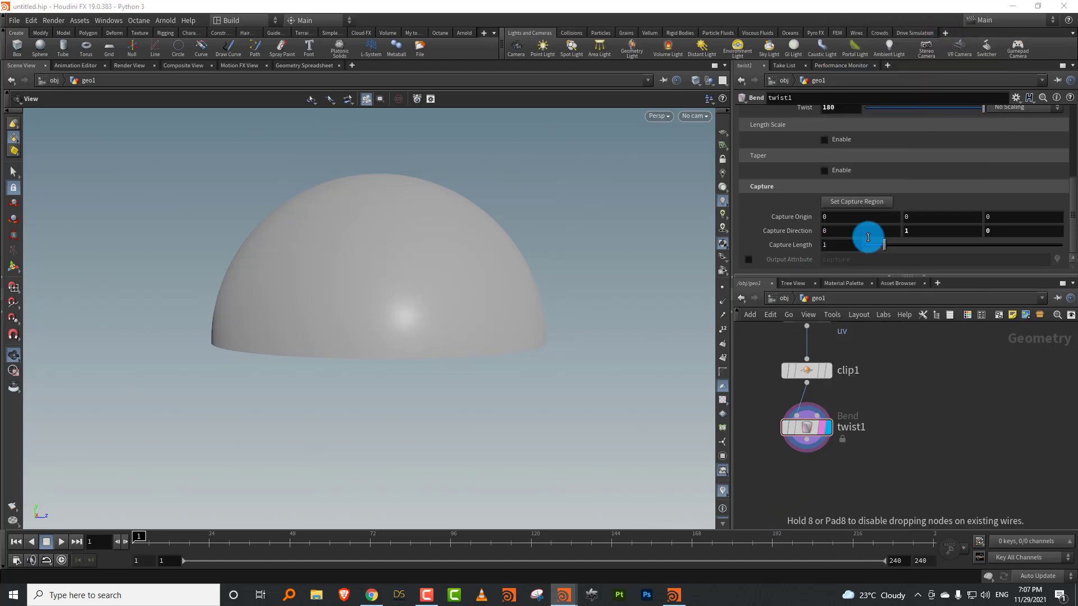
left_click(818, 451)
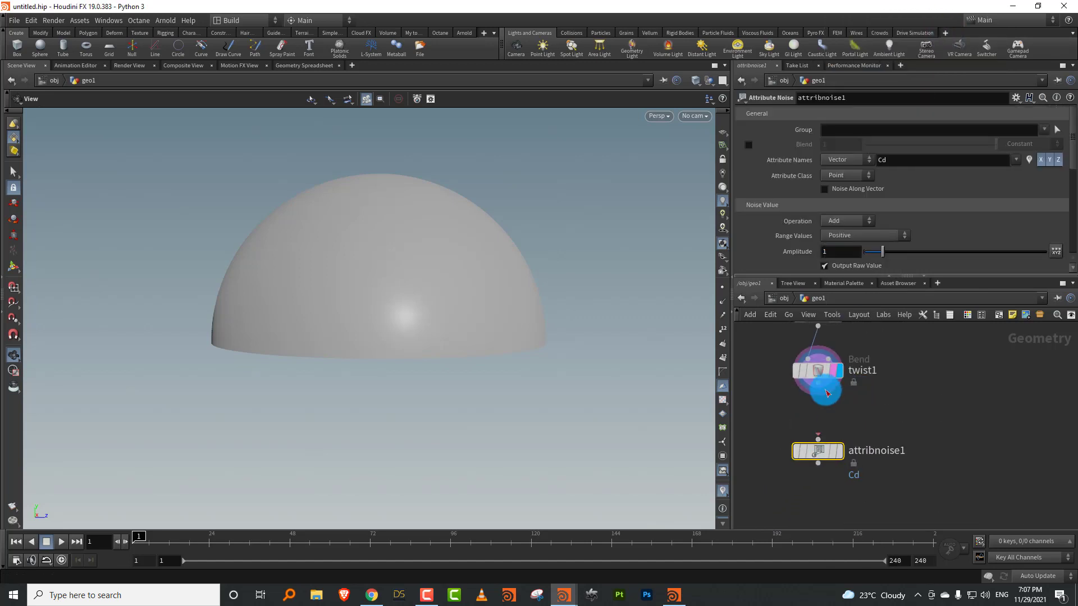
left_click_drag(496, 308, 486, 338)
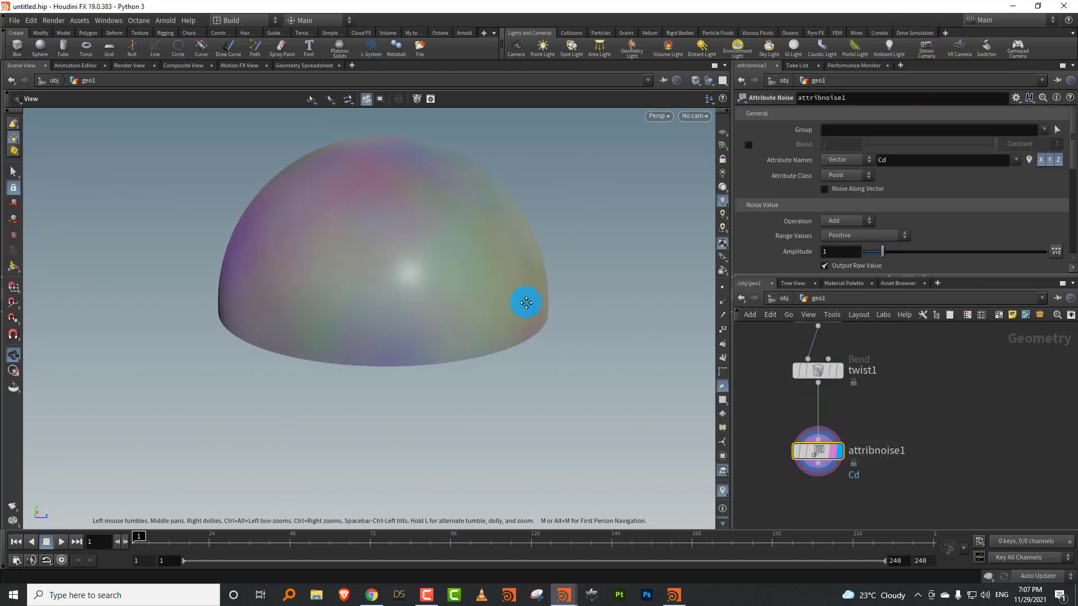
Set the Attribute Noise node to affect a Float attribute named mask
middle_click_drag(524, 303, 495, 361)
scroll(496, 361, "down", 1)
left_click_drag(844, 274, 842, 327)
left_click_drag(493, 339, 455, 337)
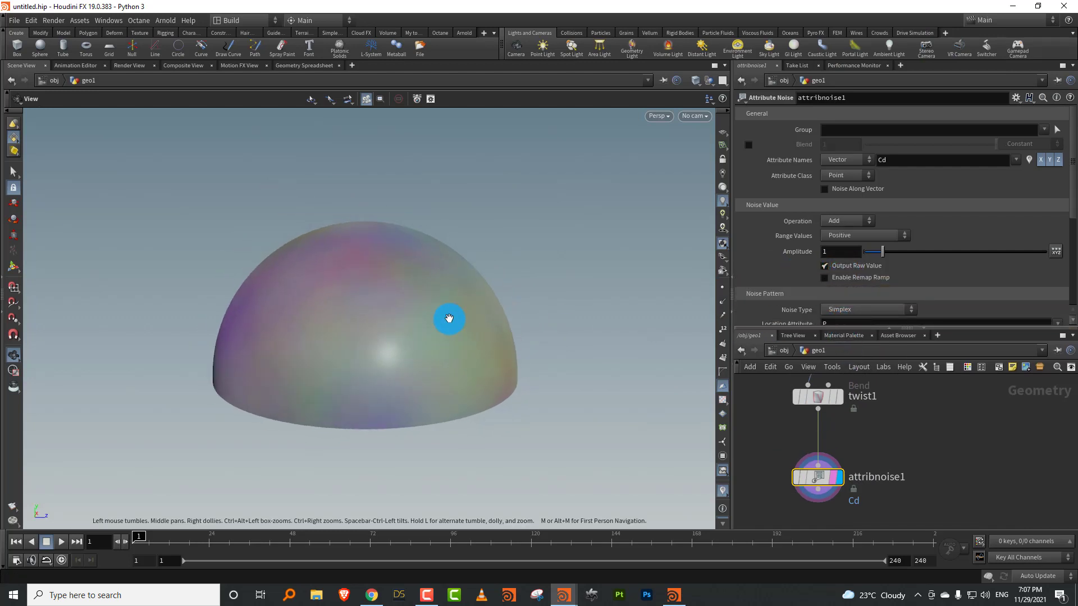
left_click(849, 159)
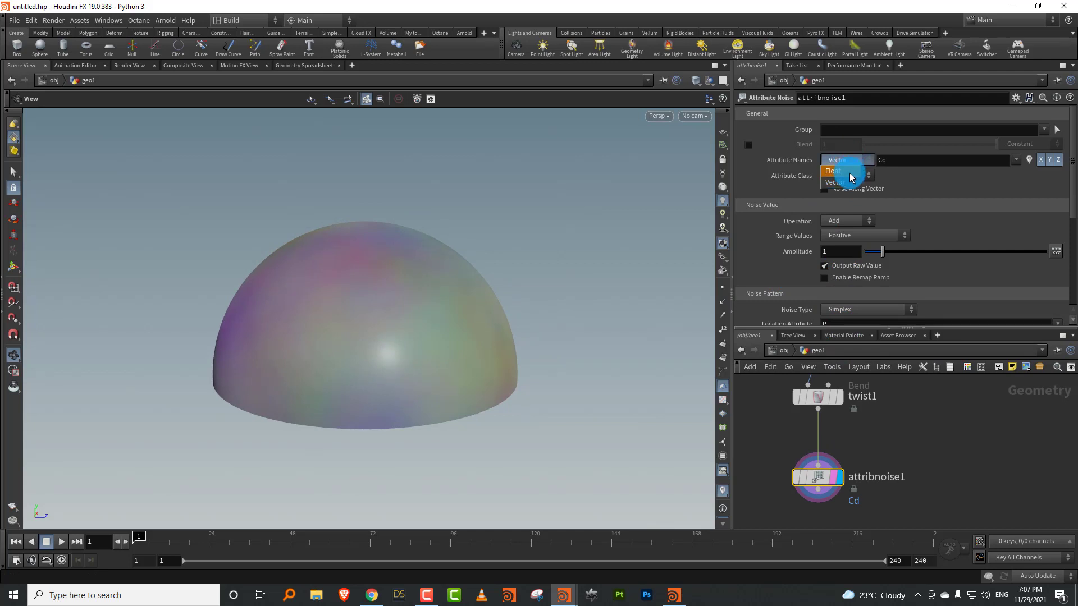
left_click(841, 148)
left_click(907, 162)
left_click_drag(902, 162, 863, 162)
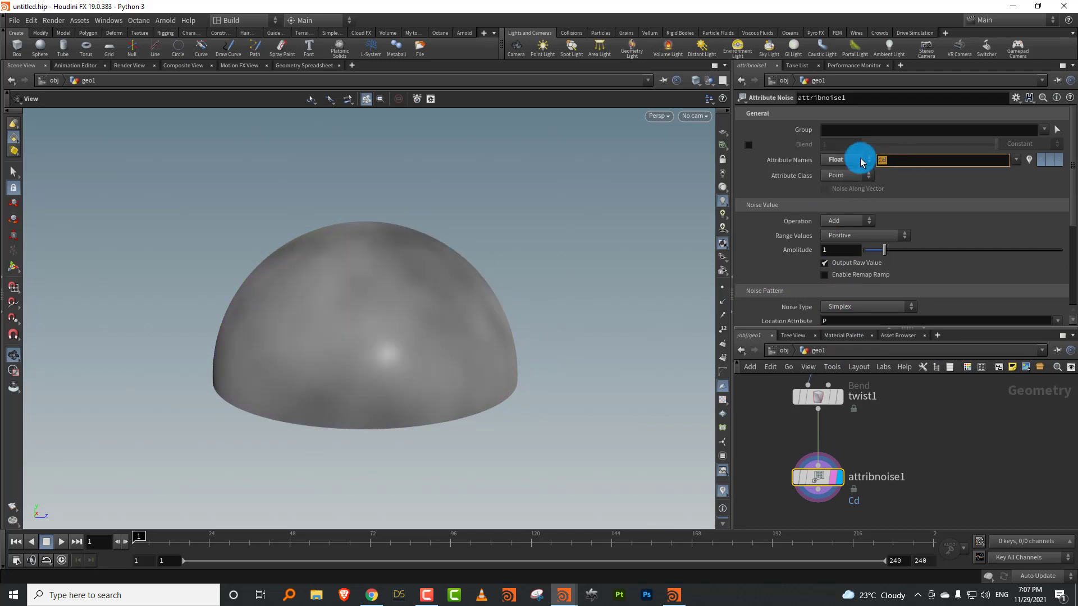
type("mask")
key("Return")
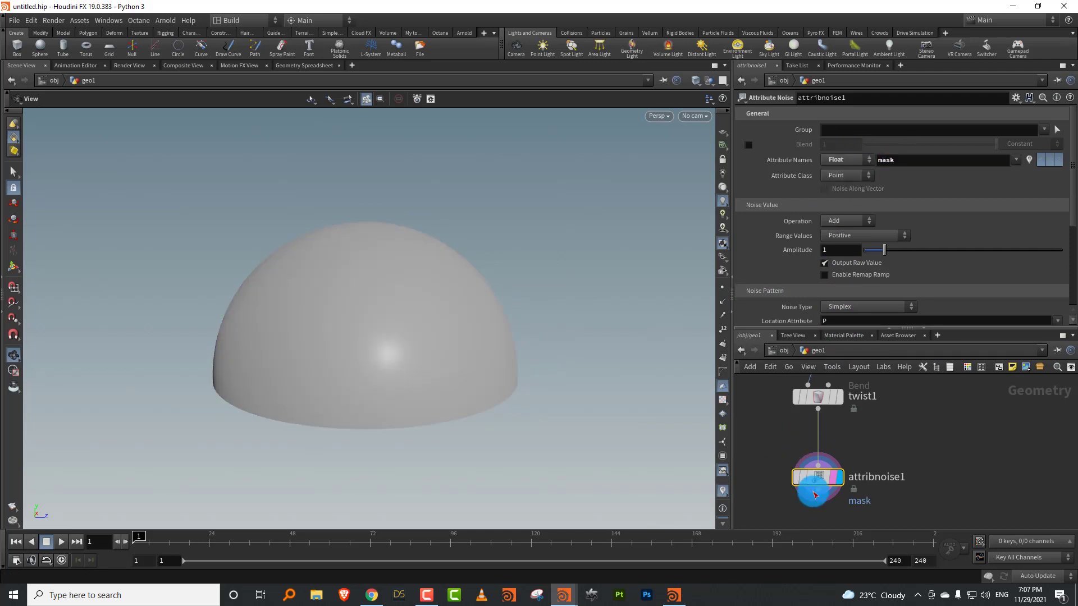
Open the Attribute Noise node's info and visualize the mask attribute on the dome
mouse_move(810, 482)
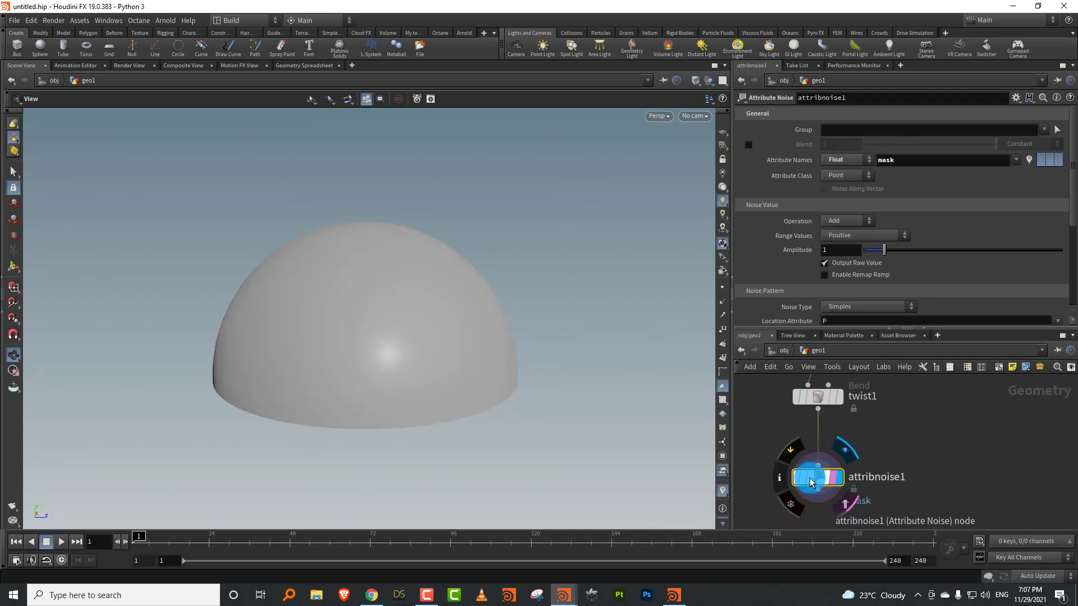
left_click(781, 480)
left_click(546, 337)
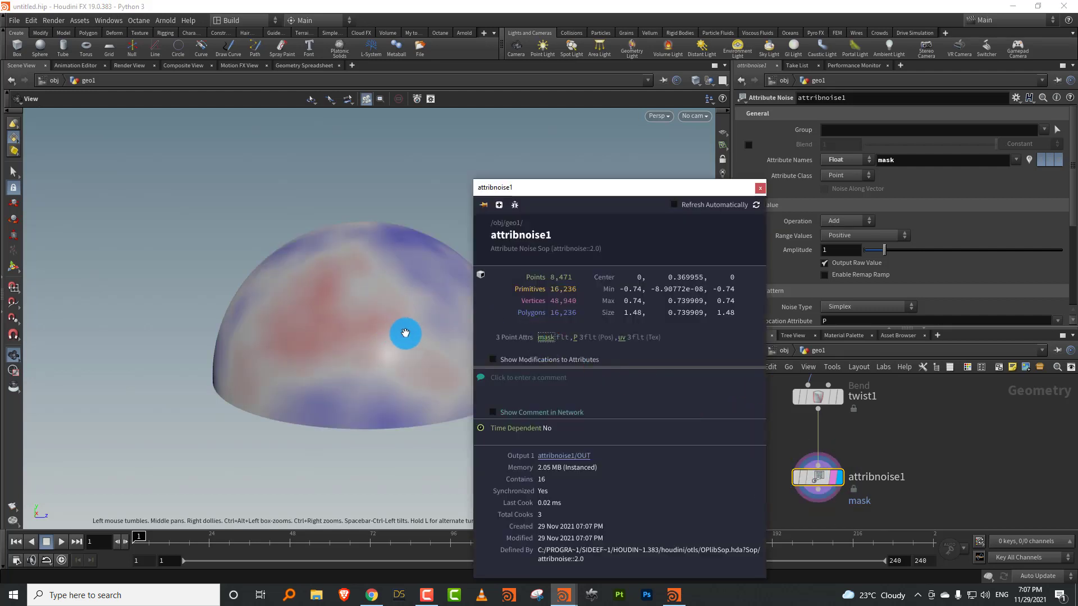
Set the Attribute Noise node's operation to Set and its location attribute to uv
left_click(850, 221)
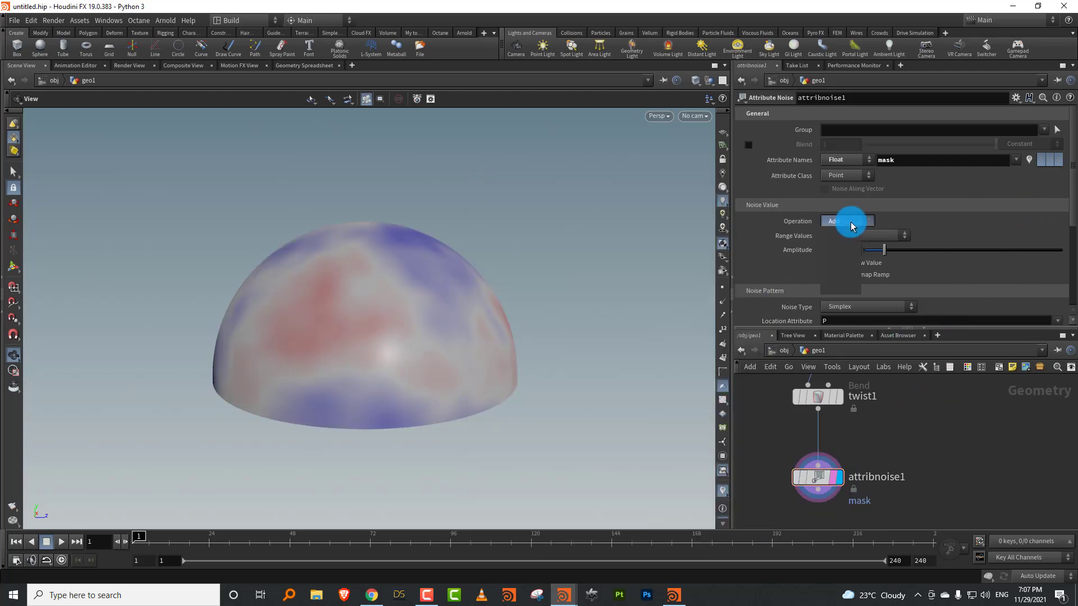
mouse_move(852, 226)
left_mouse_down()
mouse_move(847, 257)
mouse_move(853, 234)
left_mouse_up()
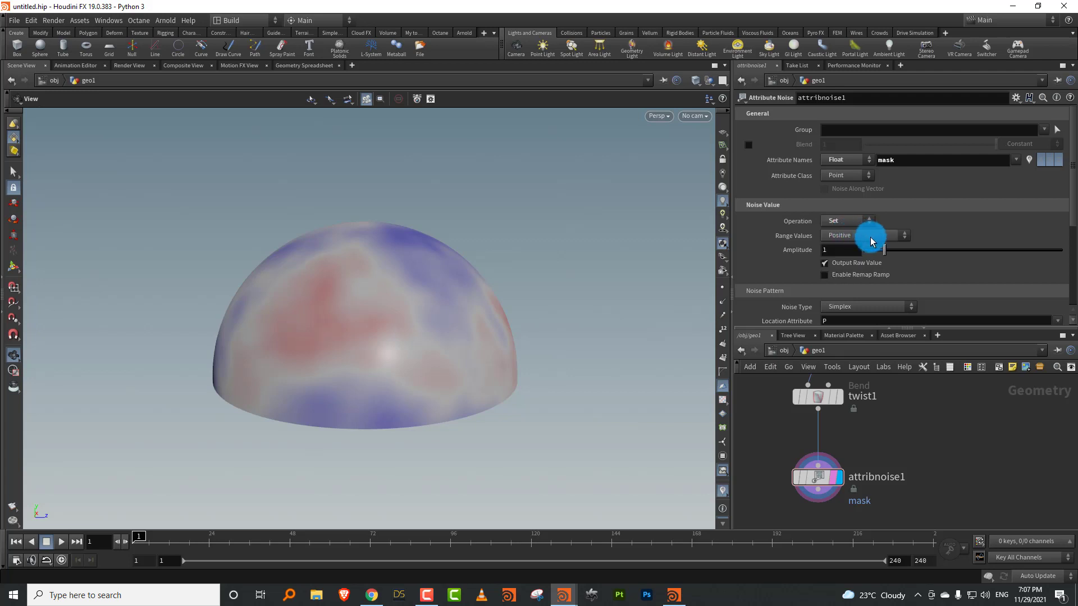
left_click_drag(1073, 206, 1065, 262)
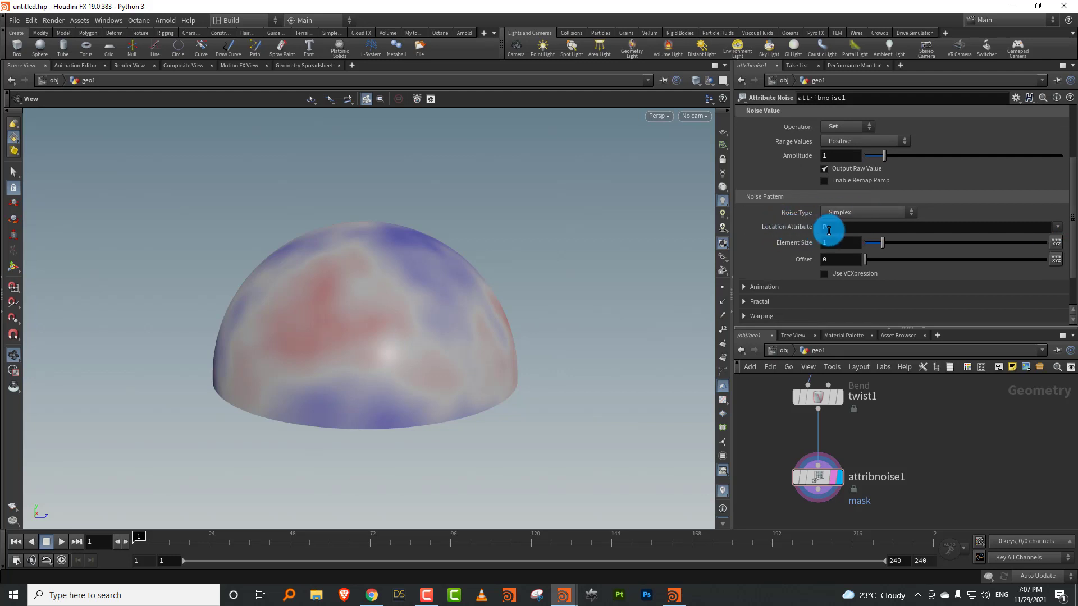
left_click(1058, 254)
left_click_drag(420, 333, 625, 356)
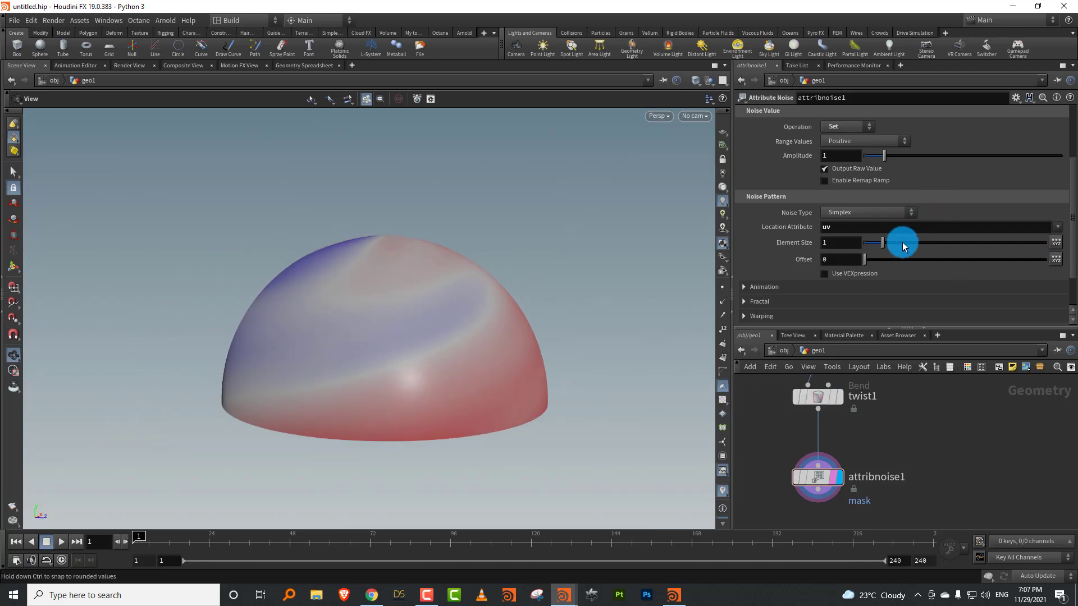
Reduce the noise element size to 0.4 and enable separate offsets for each axis
left_click_drag(883, 244, 871, 244)
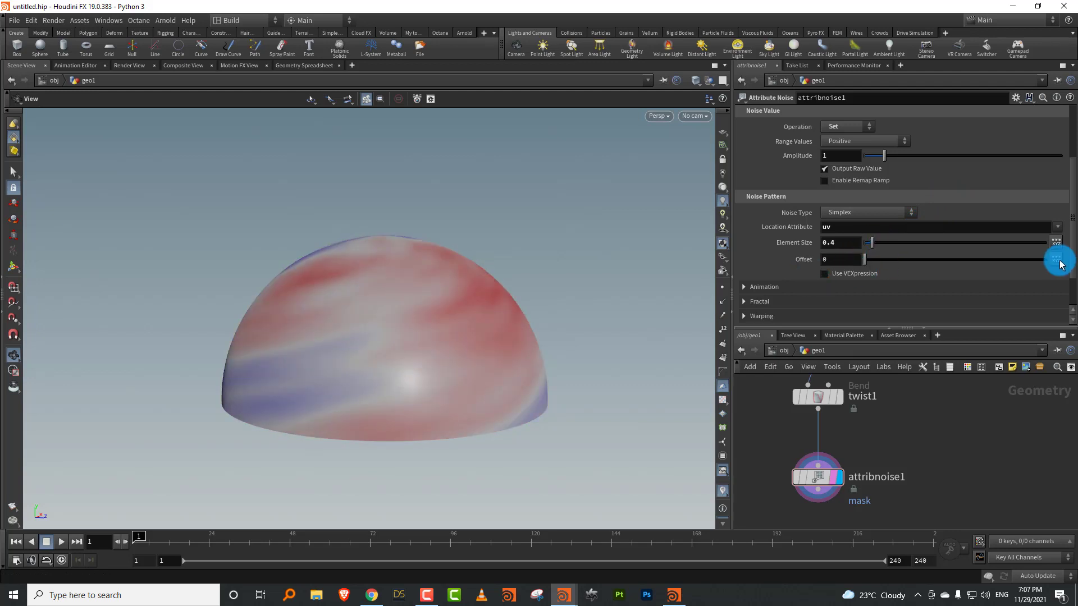
left_click(1056, 260)
scroll(1001, 264, "down", 3)
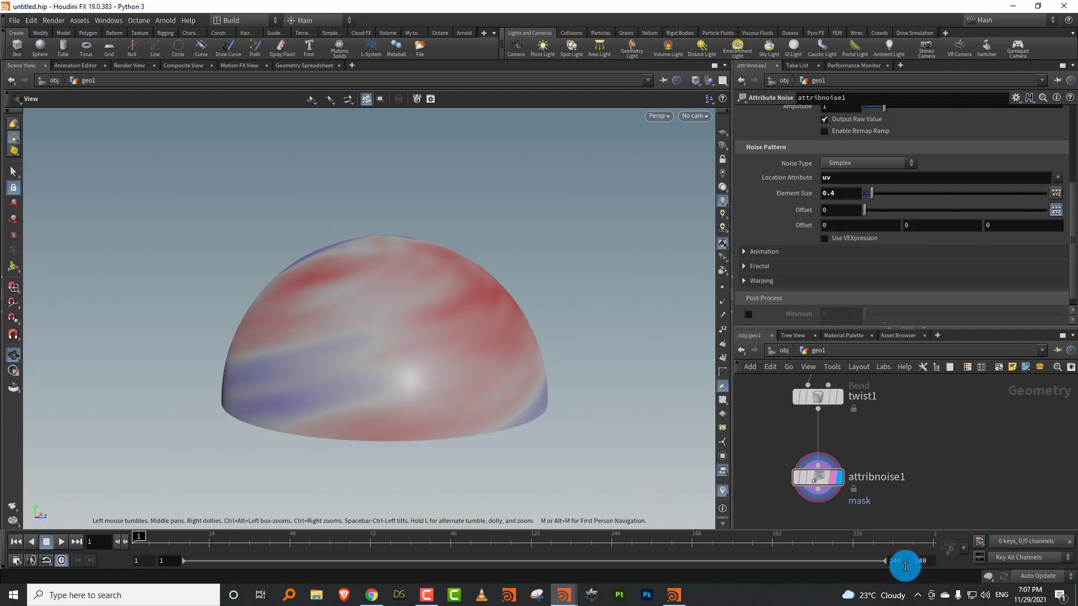
Shorten the playback range so it ends at frame 72
left_click_drag(884, 563, 569, 562)
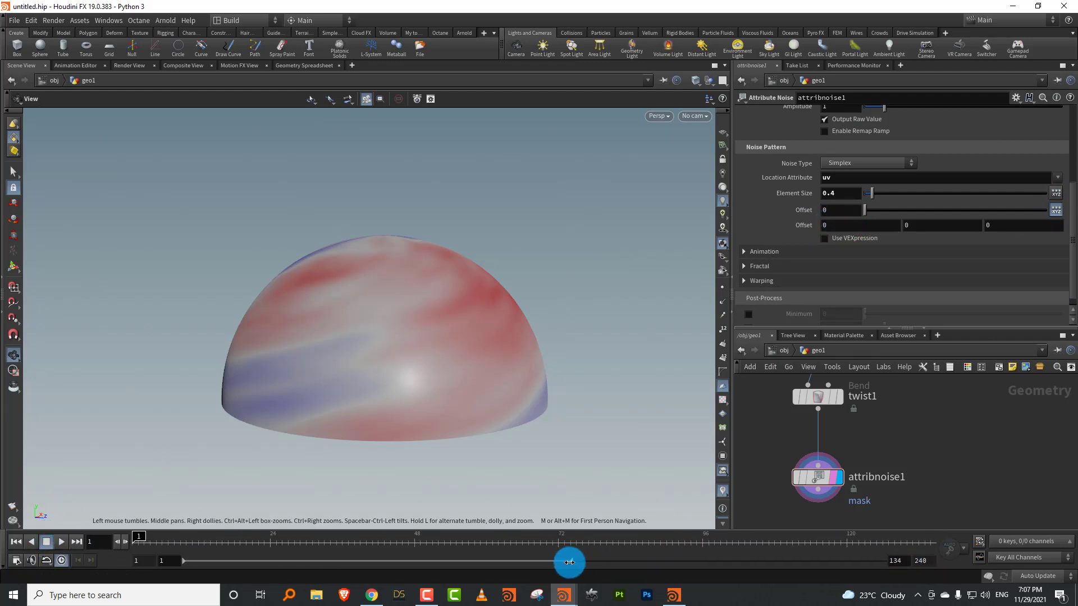
left_click_drag(479, 565, 444, 562)
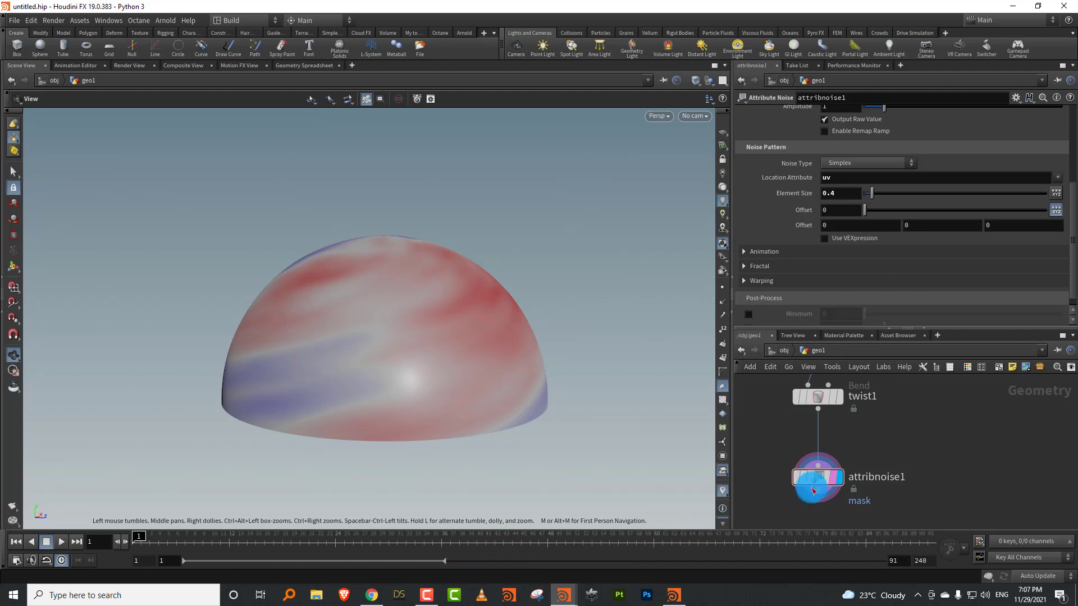
left_click(898, 561)
type("72")
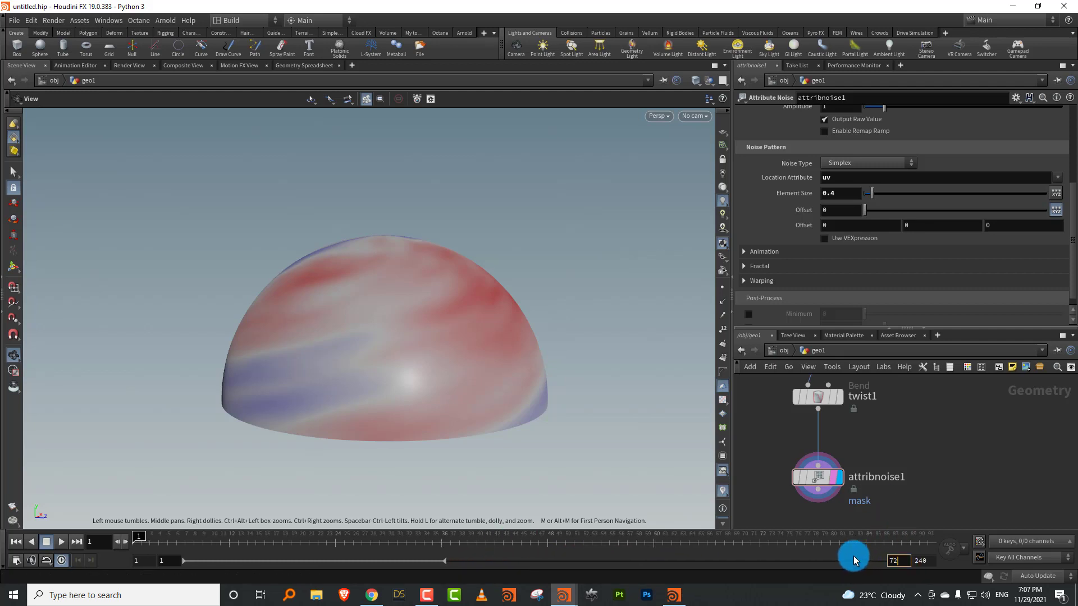
key("Return")
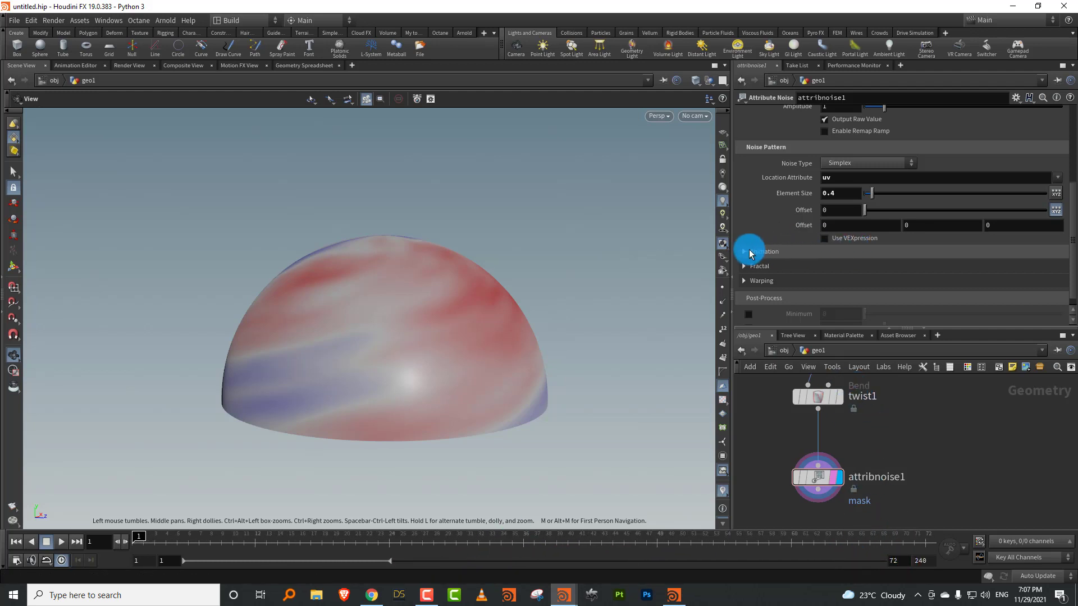
left_click(804, 233)
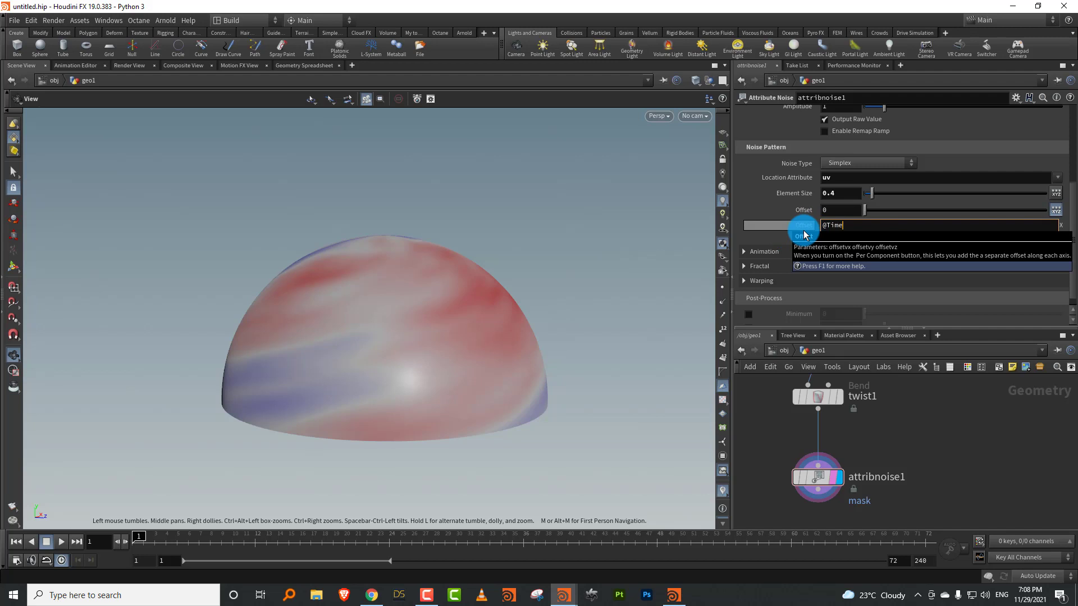
key("Return")
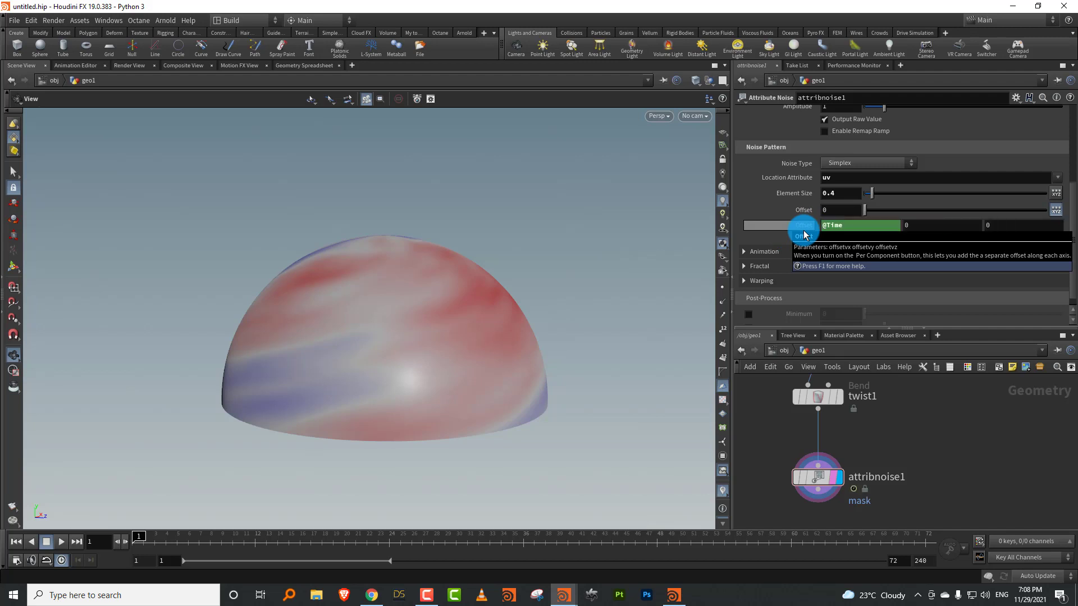
left_click(61, 543)
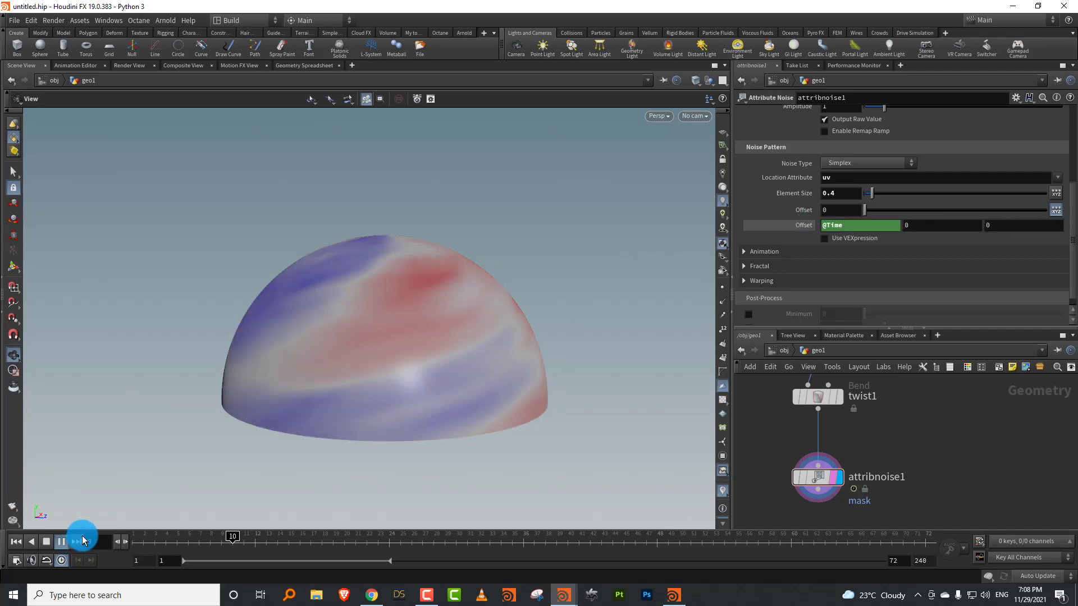
left_click(46, 542)
left_click(16, 541)
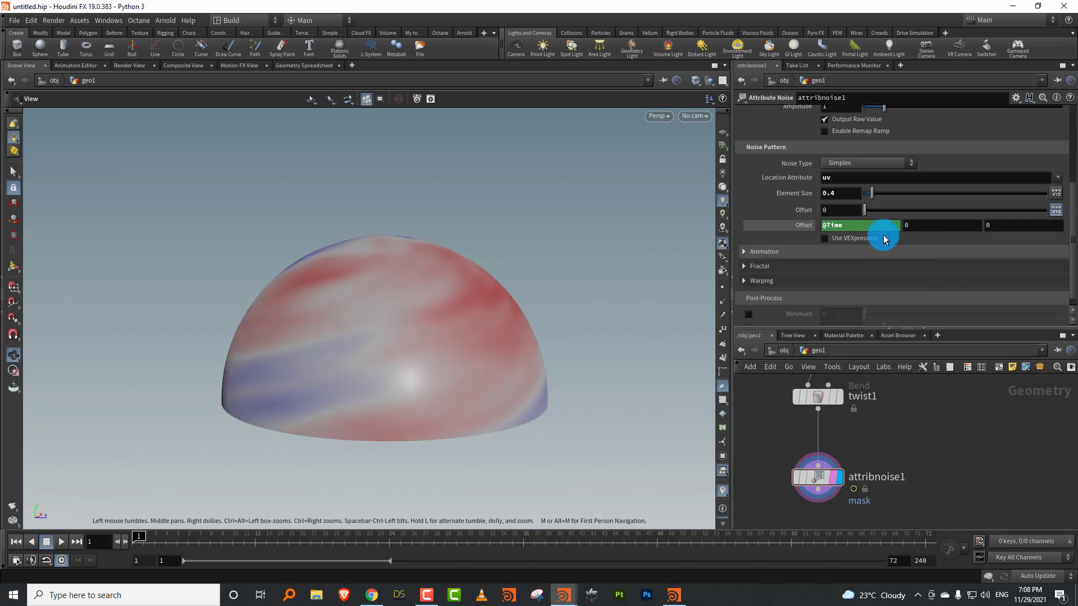
left_click(854, 225)
middle_click(872, 227)
left_click(804, 224)
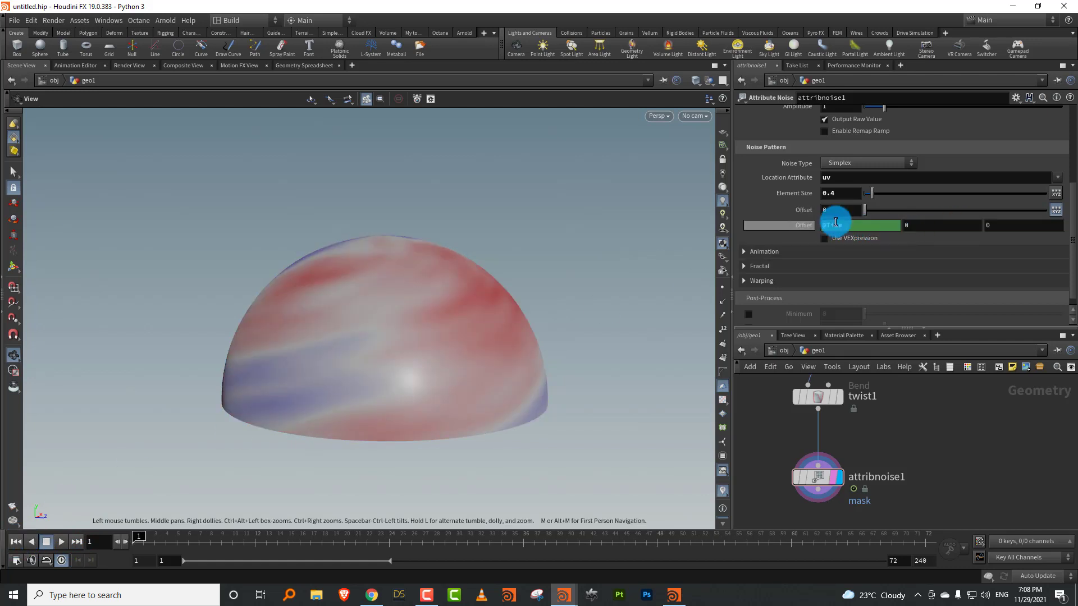
left_click(870, 229)
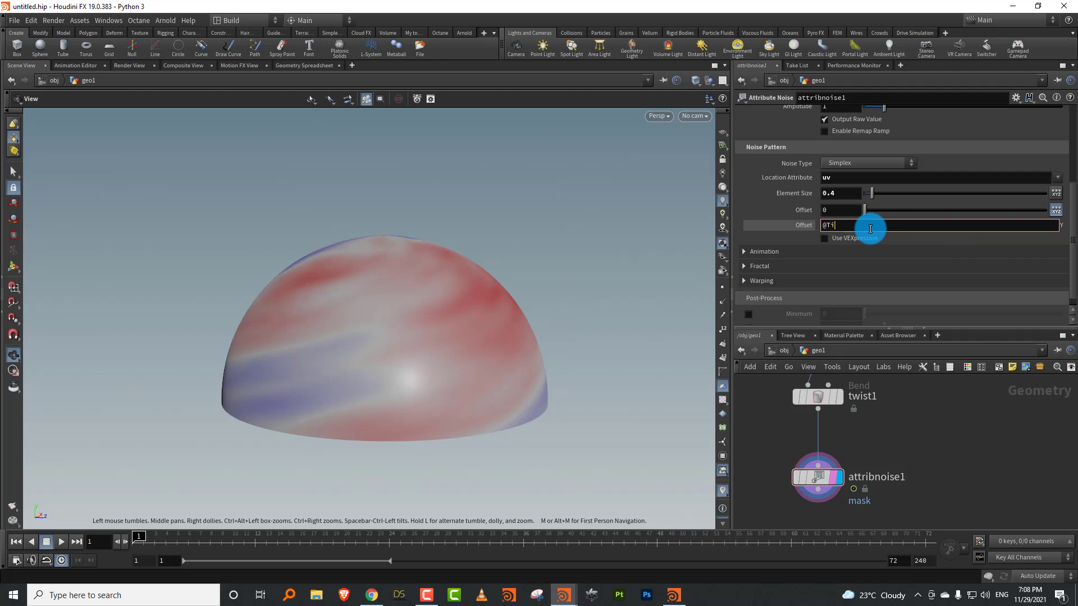
type("@Time/2")
key("Return")
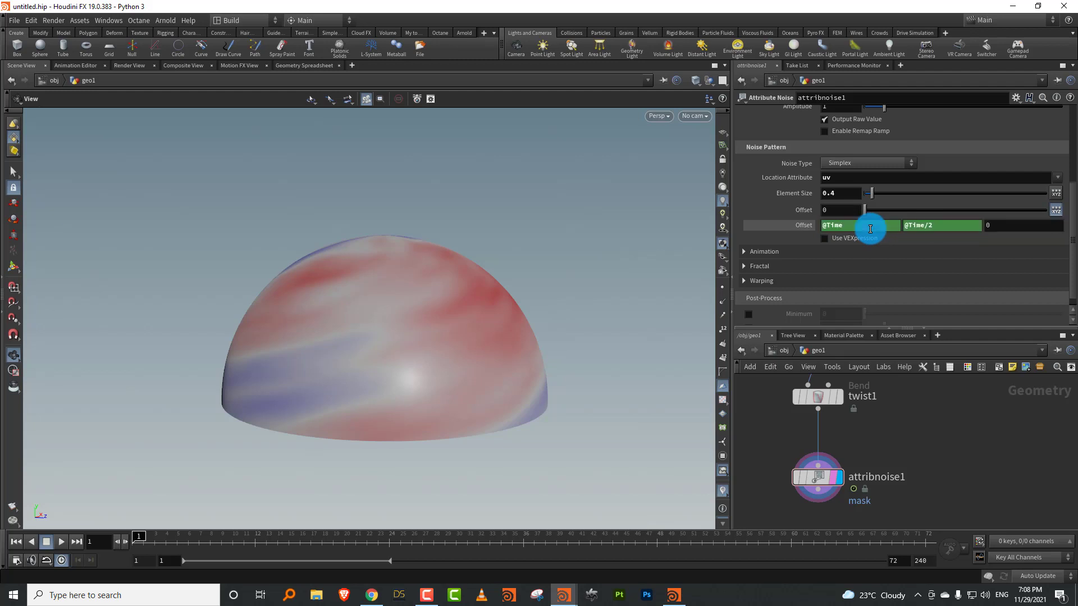
left_click(62, 542)
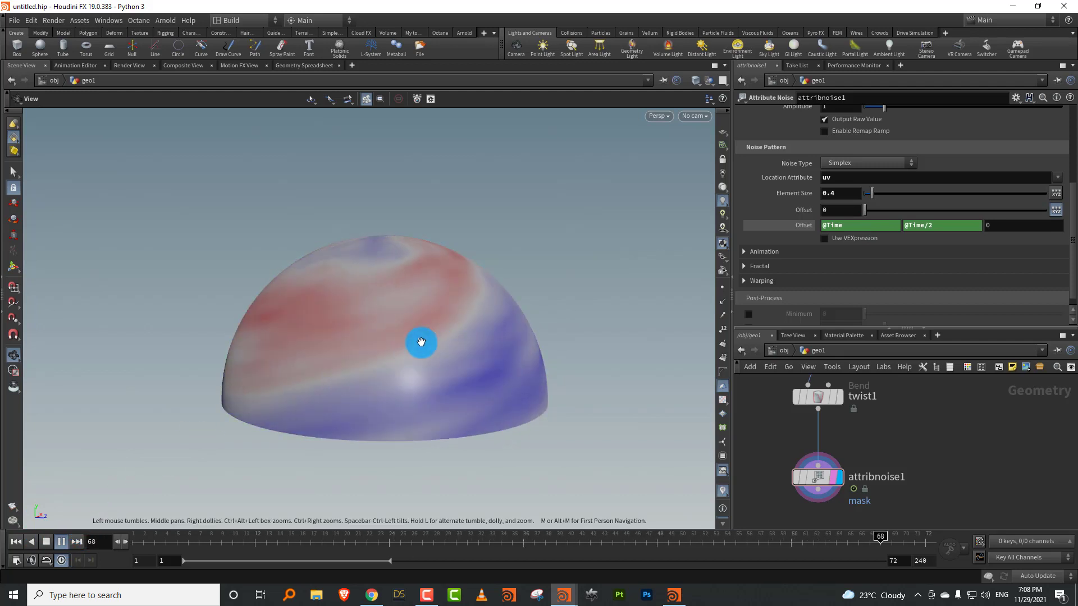
left_click(61, 542)
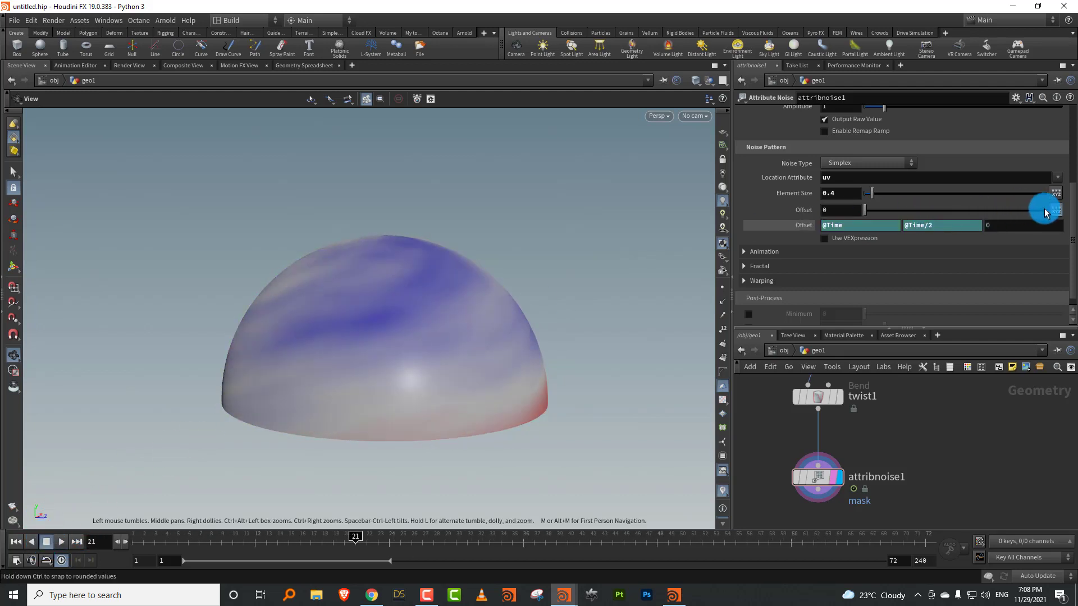
Enable the per-axis element scale, set its X value to 0.4, and preview the stretched noise in motion
scroll(1046, 208, "up", 1)
left_click(1055, 218)
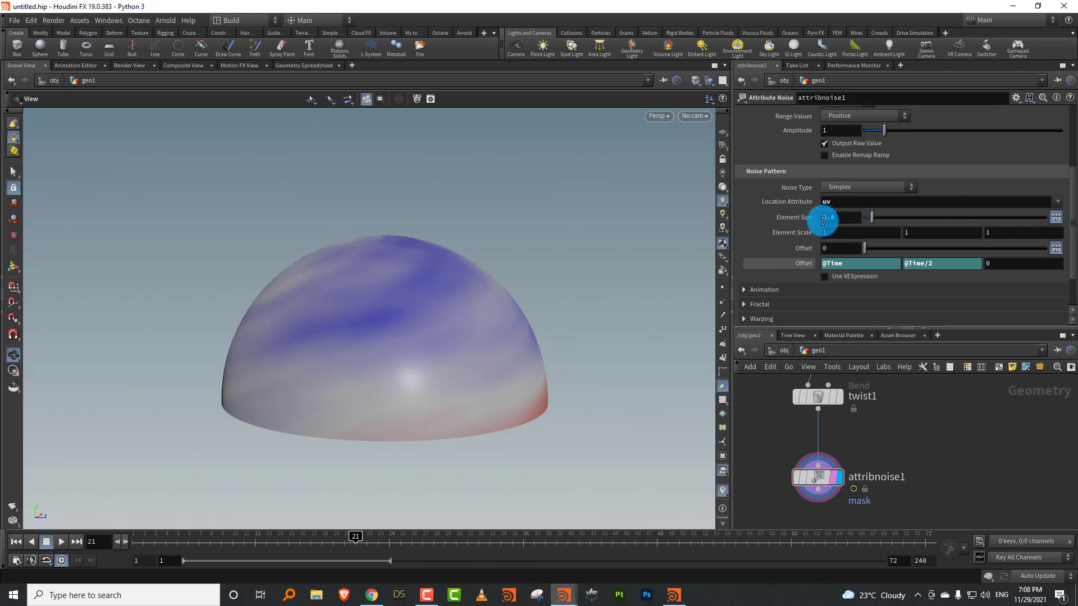
middle_click_drag(836, 231, 808, 222)
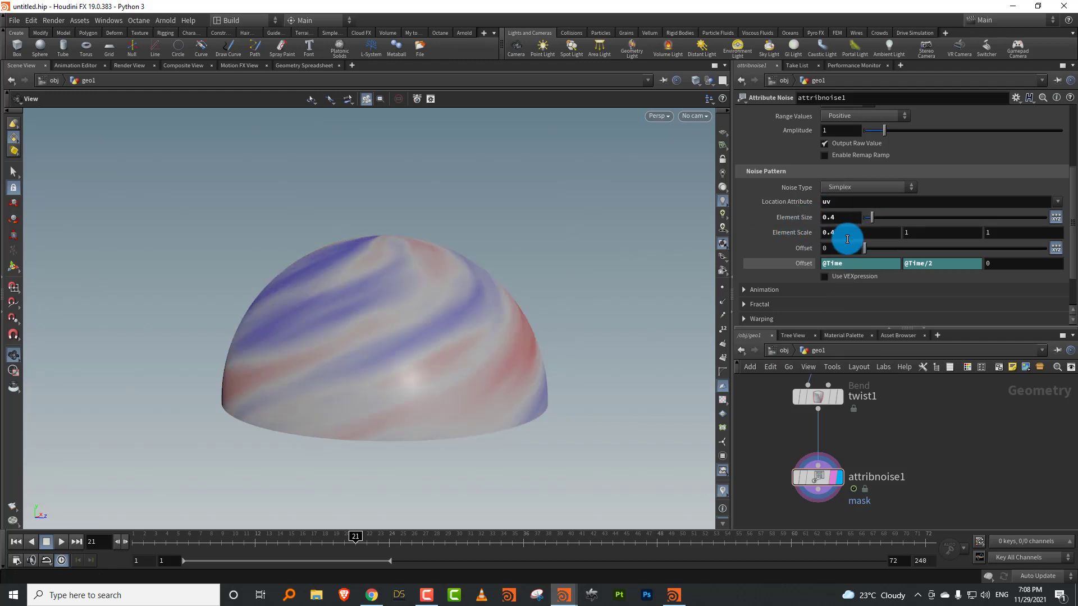
left_click(1055, 221)
left_click(1056, 220)
left_click(1056, 221)
left_click(1056, 220)
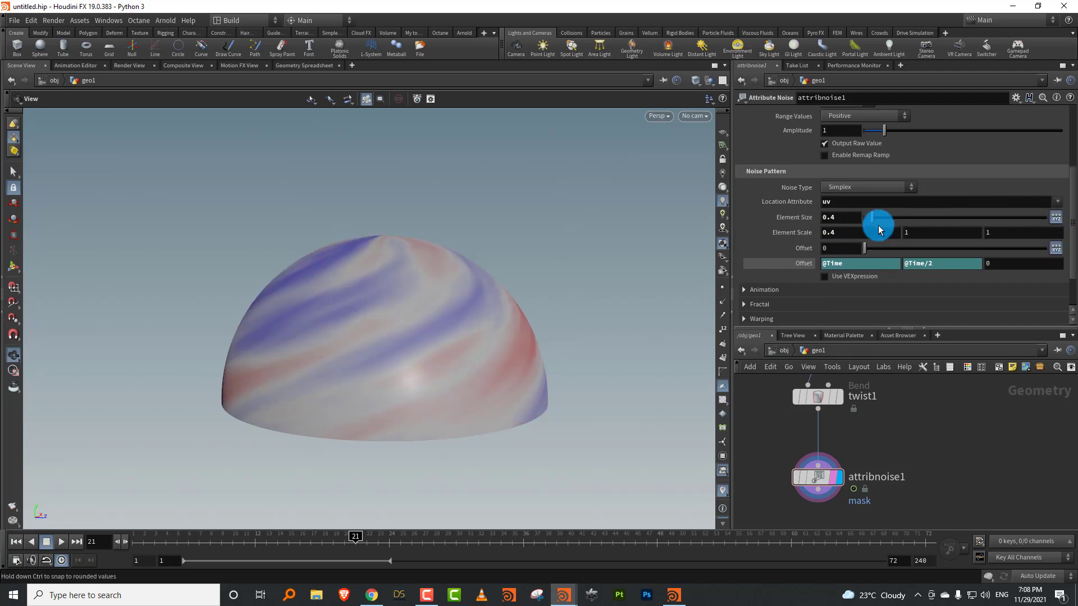
left_click_drag(461, 354, 460, 347)
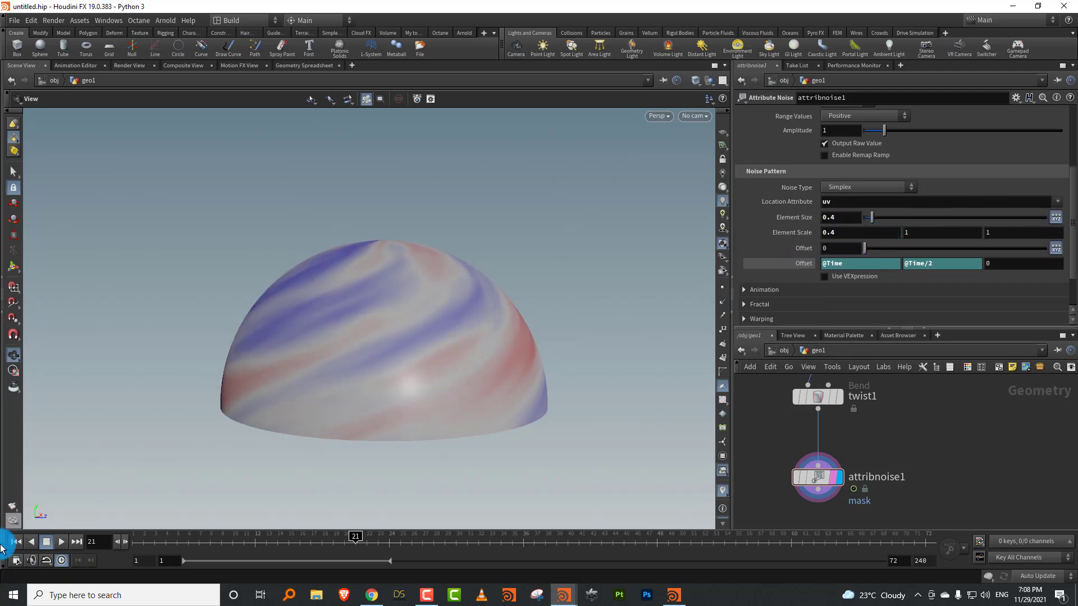
left_click(54, 540)
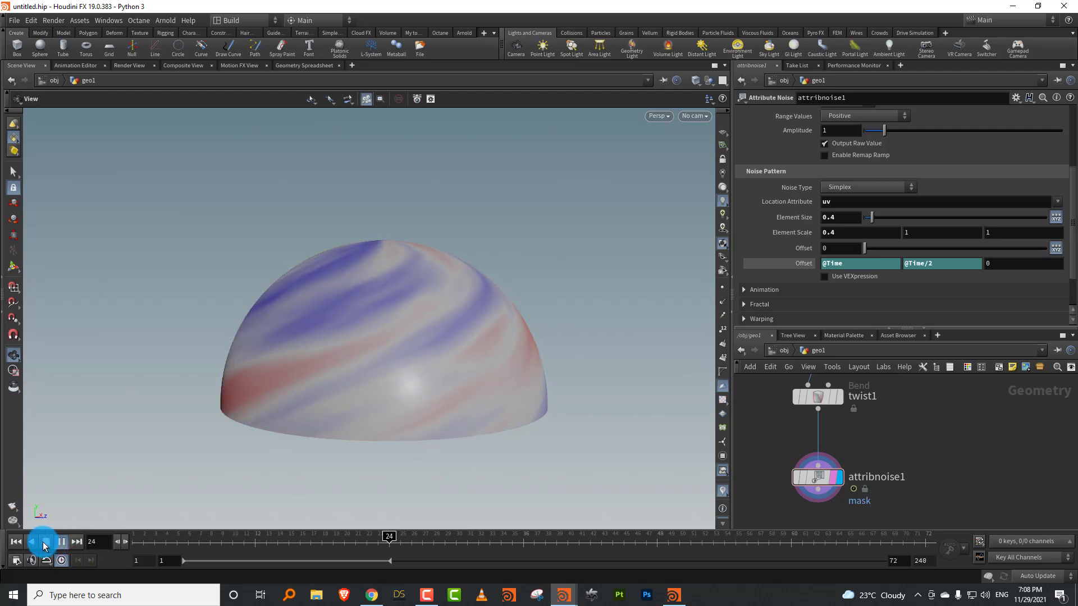
left_click(45, 541)
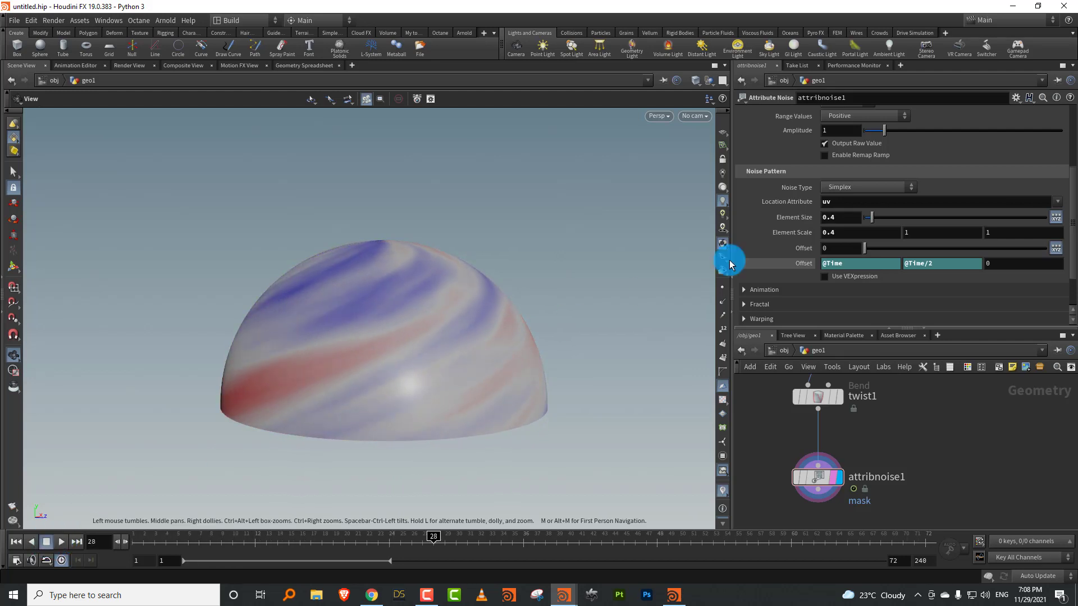
left_click(850, 263)
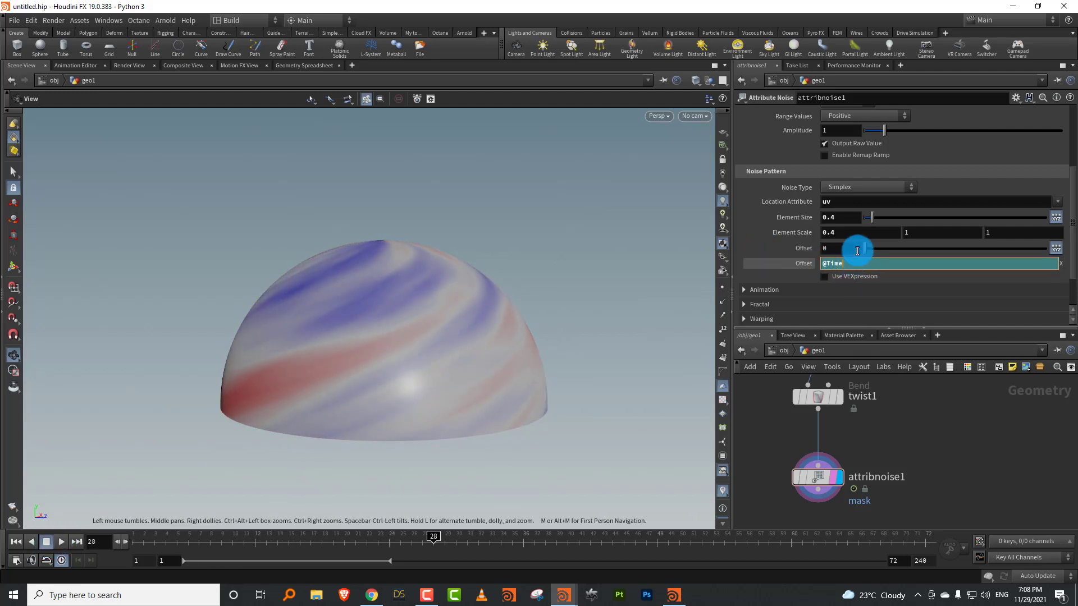
key("Return")
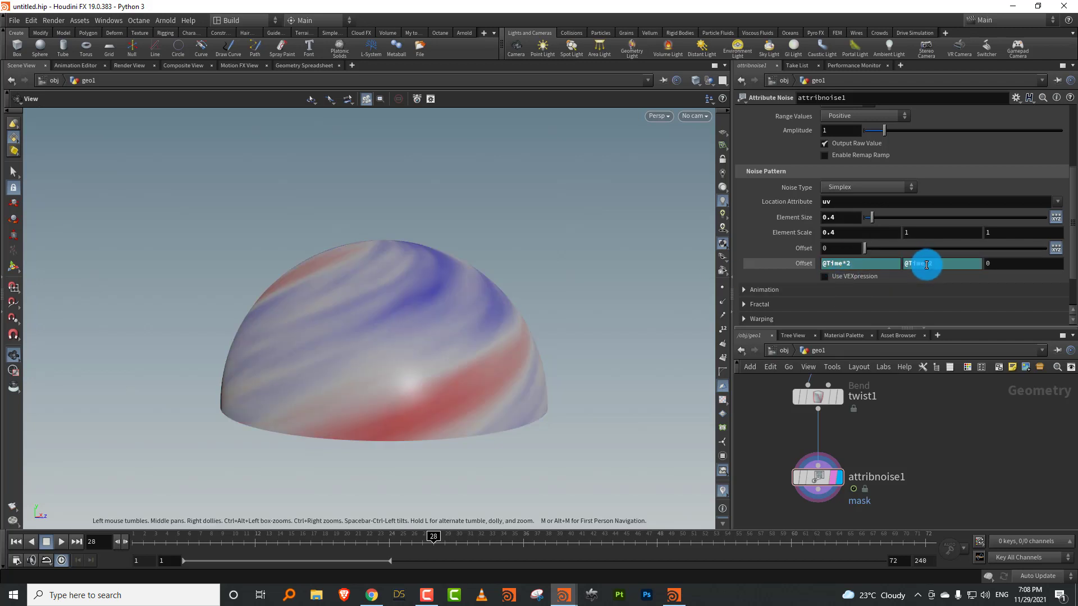
left_click(926, 264)
key("BackSpace")
key("Return")
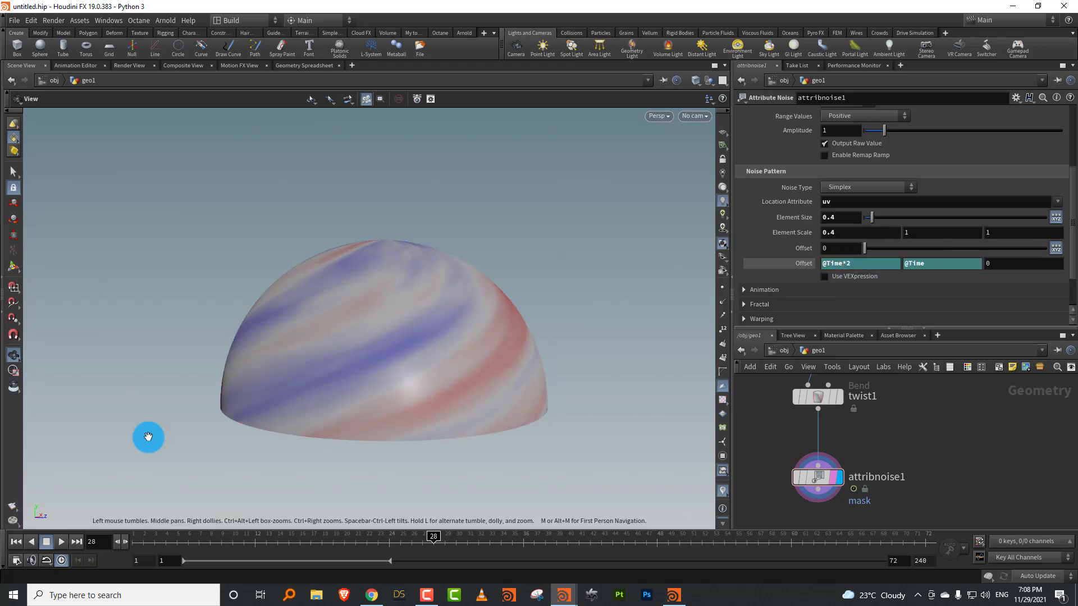
left_click(61, 542)
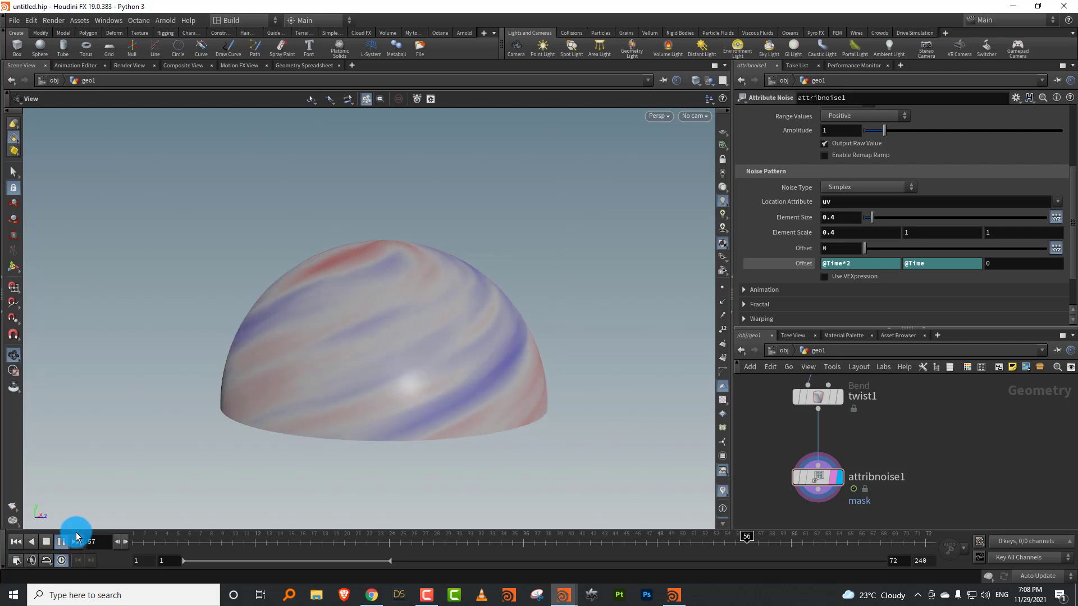
left_click(16, 542)
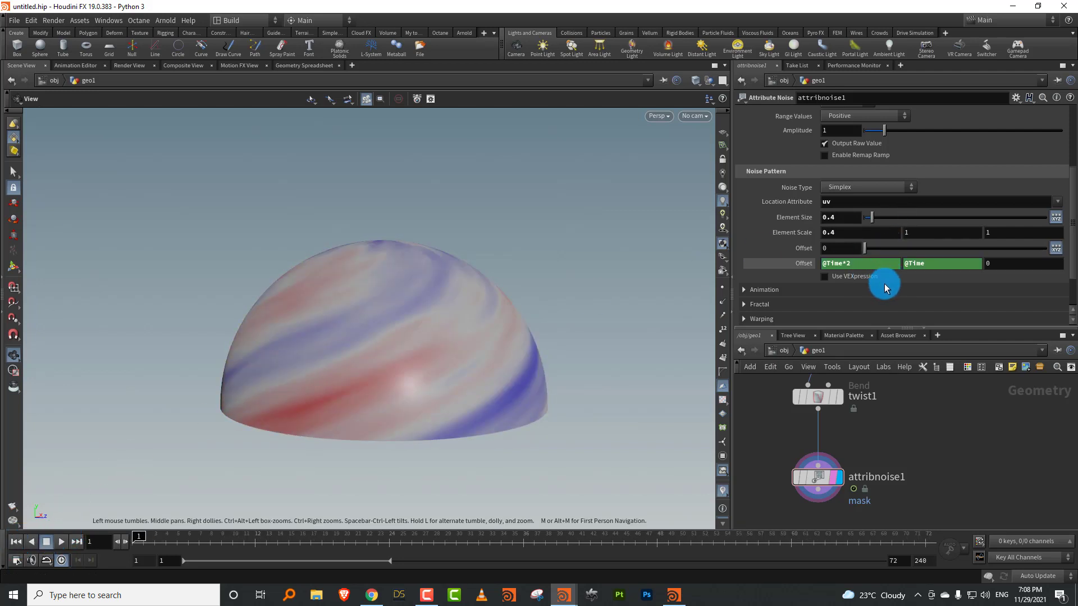
key("ctrl+z")
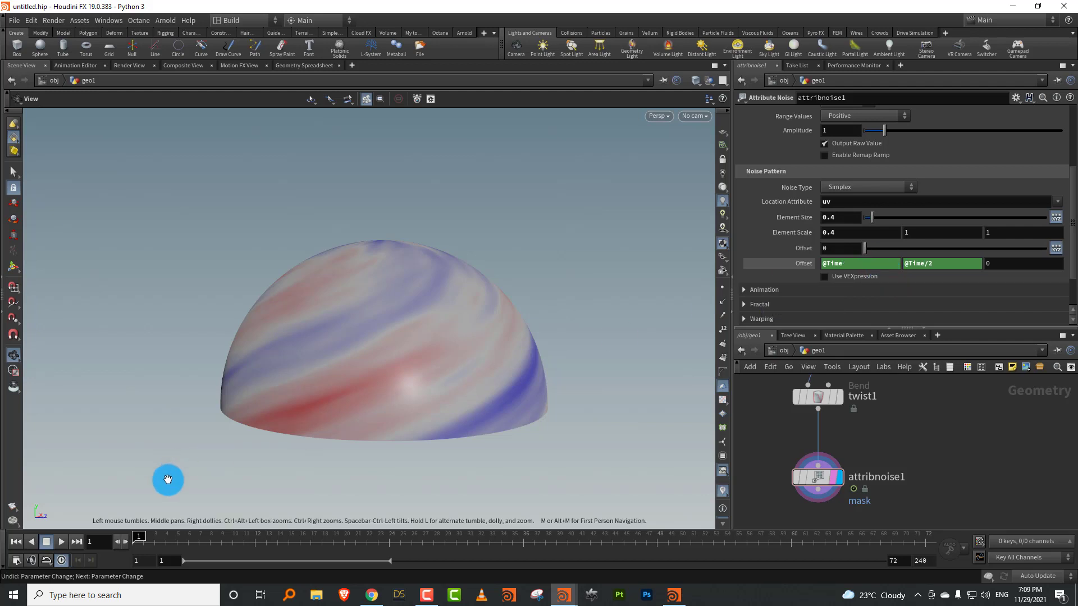
left_click(61, 542)
Turn on Animate Noise with a pulse duration of about 2.48 and play the animation
left_click(744, 289)
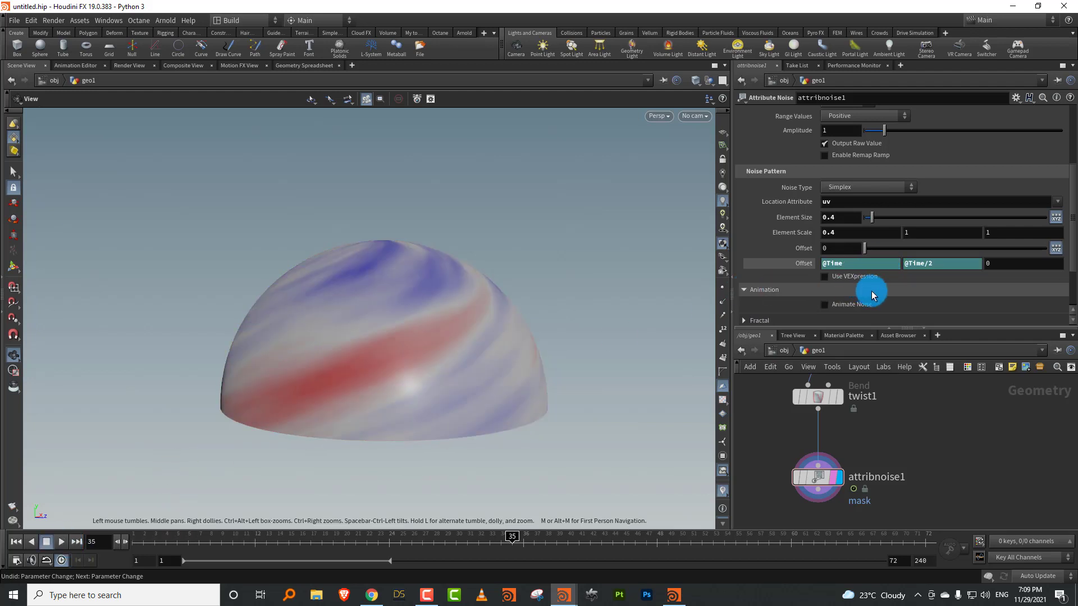
left_click(825, 304)
left_click_drag(1071, 232, 1061, 267)
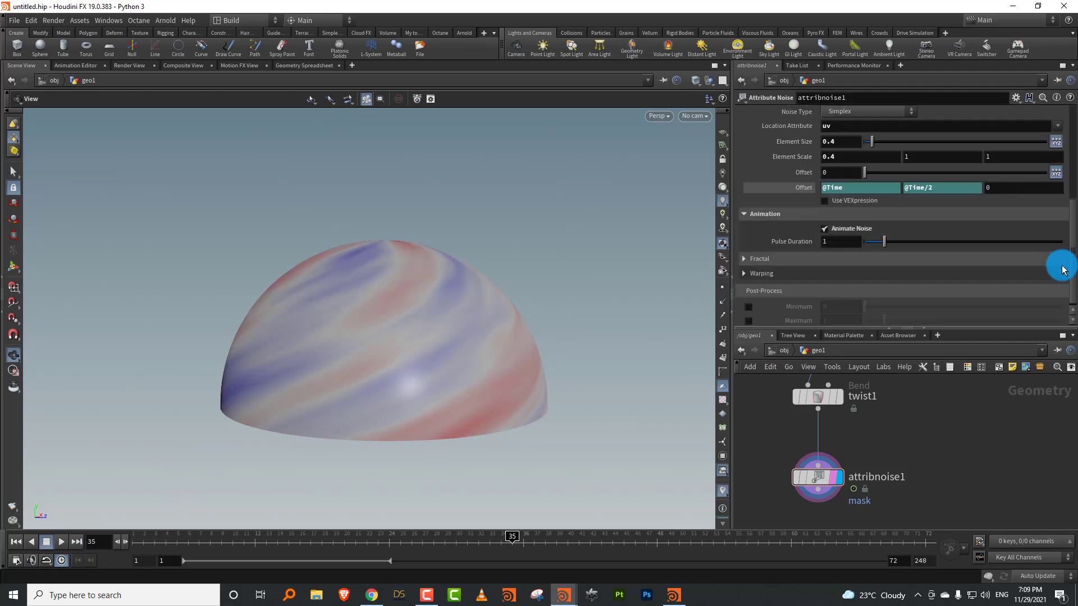
left_click_drag(884, 238, 910, 239)
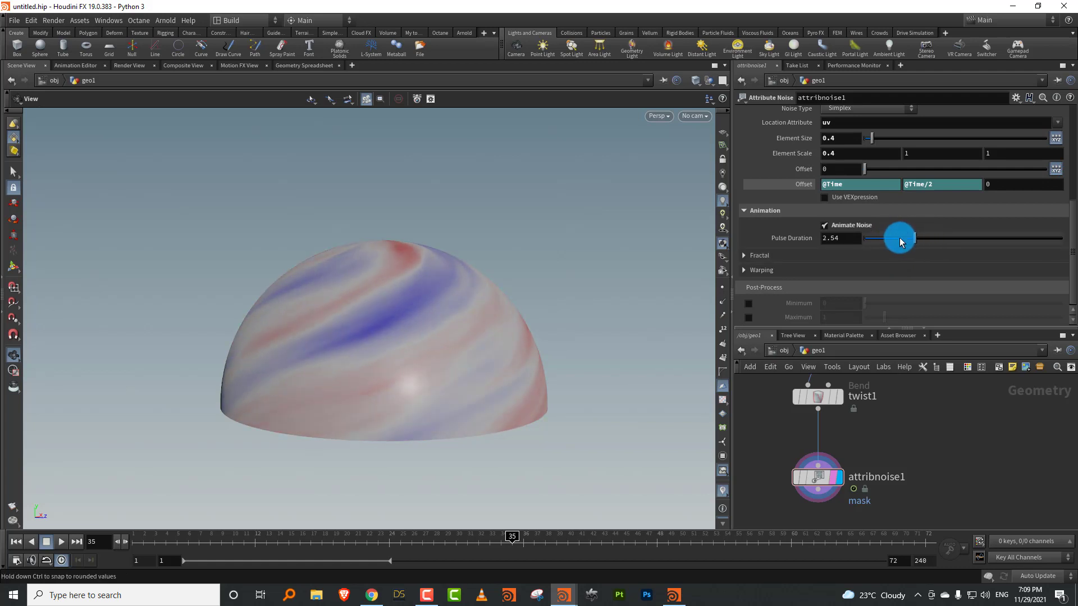
left_click(62, 542)
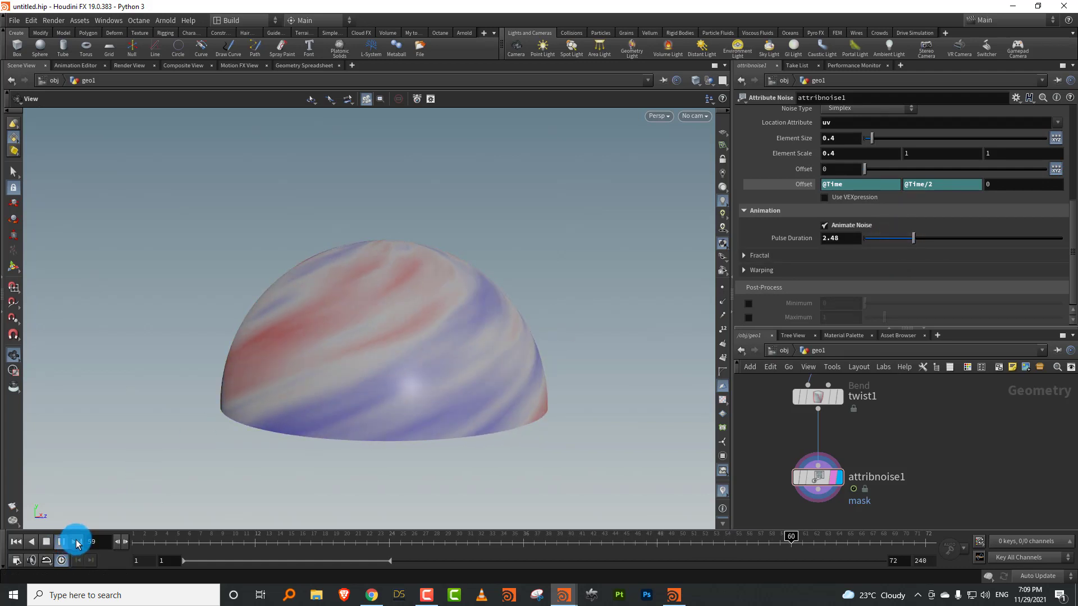
Set the noise's pulse duration to about 2.74 and change the fractal type to Hybrid Terrain
left_click(898, 237)
left_click_drag(907, 241, 919, 240)
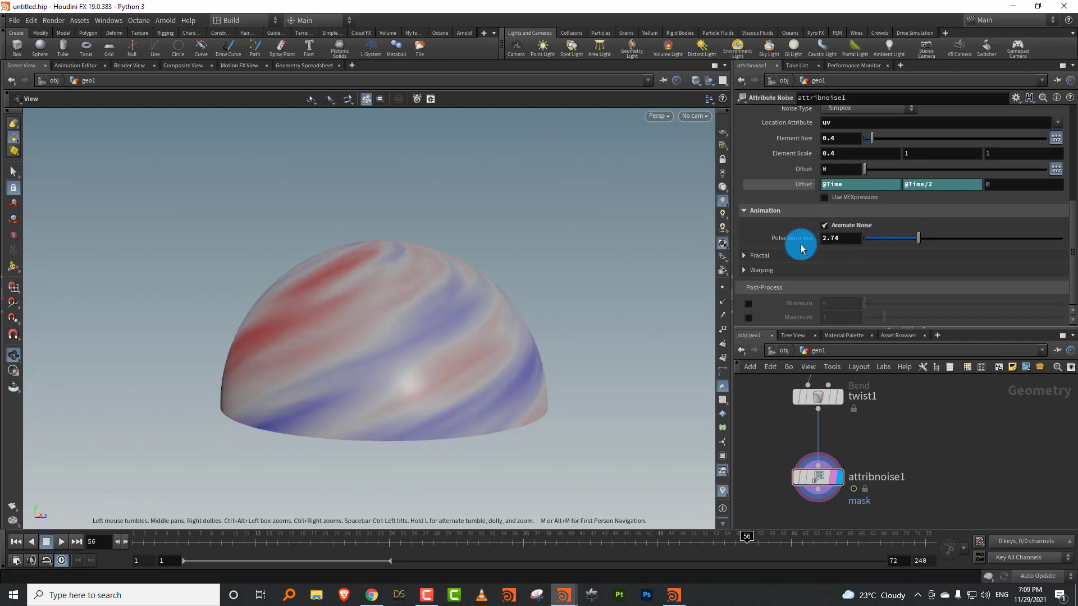
left_click(743, 260)
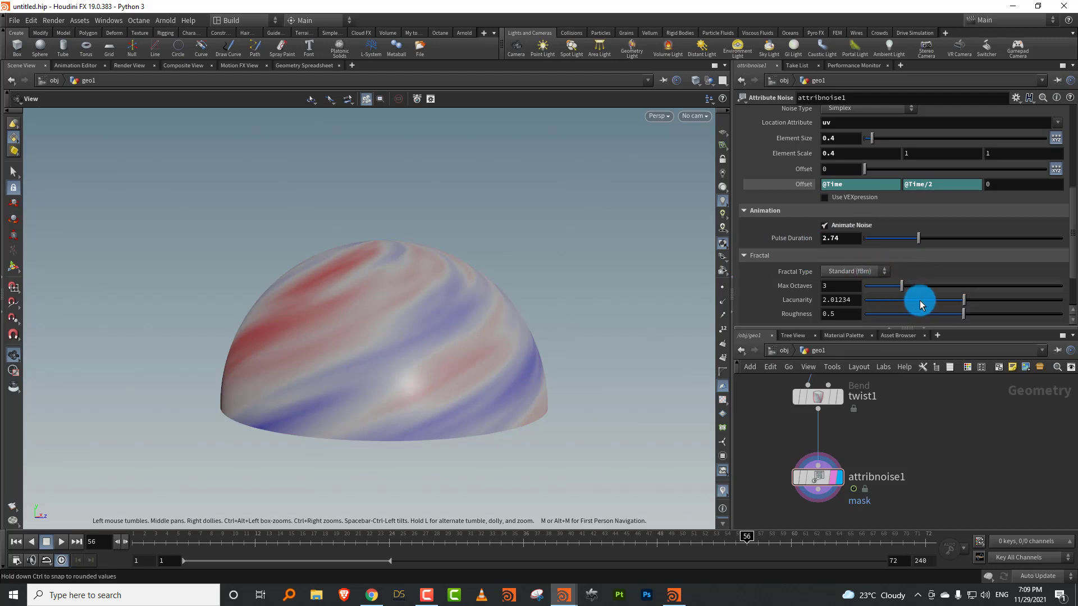
left_click(863, 272)
left_click(853, 315)
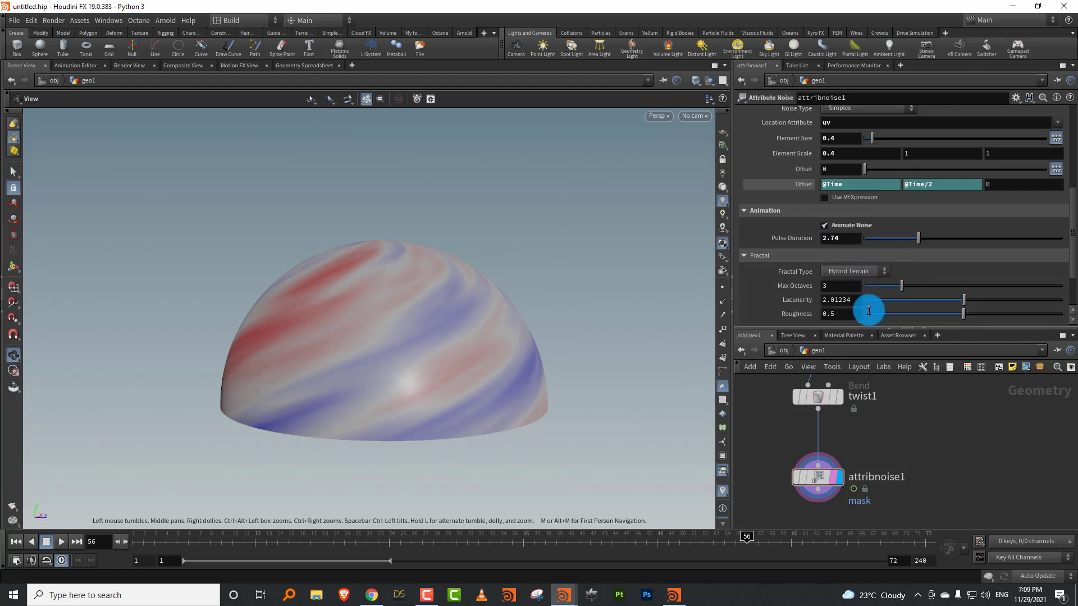
Enable the noise's remap ramp and add three points that keep low values near zero and raise the high values
left_click_drag(1072, 221, 1071, 164)
left_click(863, 212)
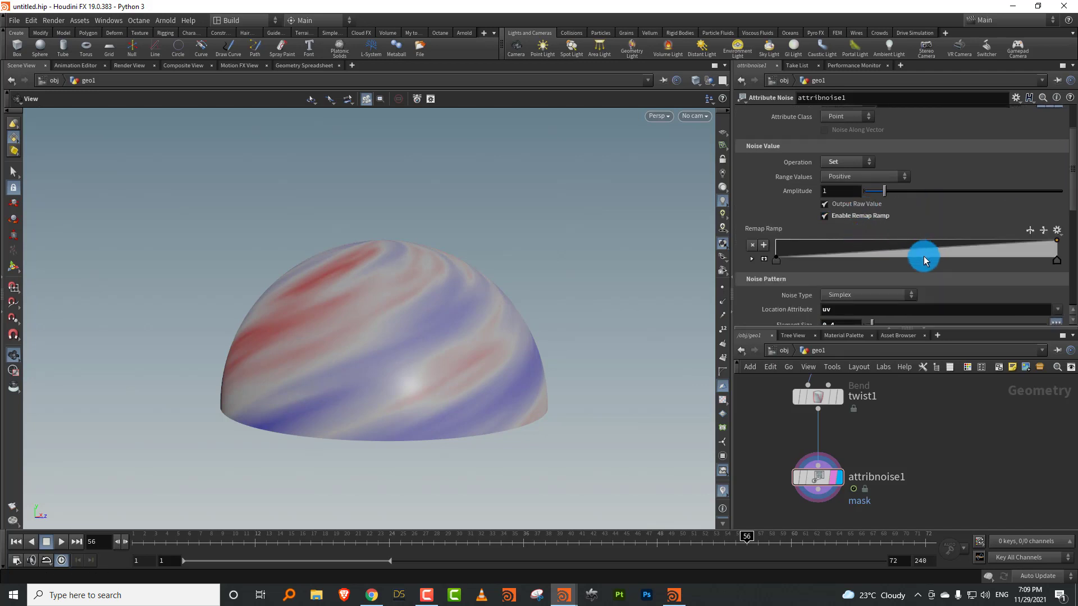
left_click(874, 258)
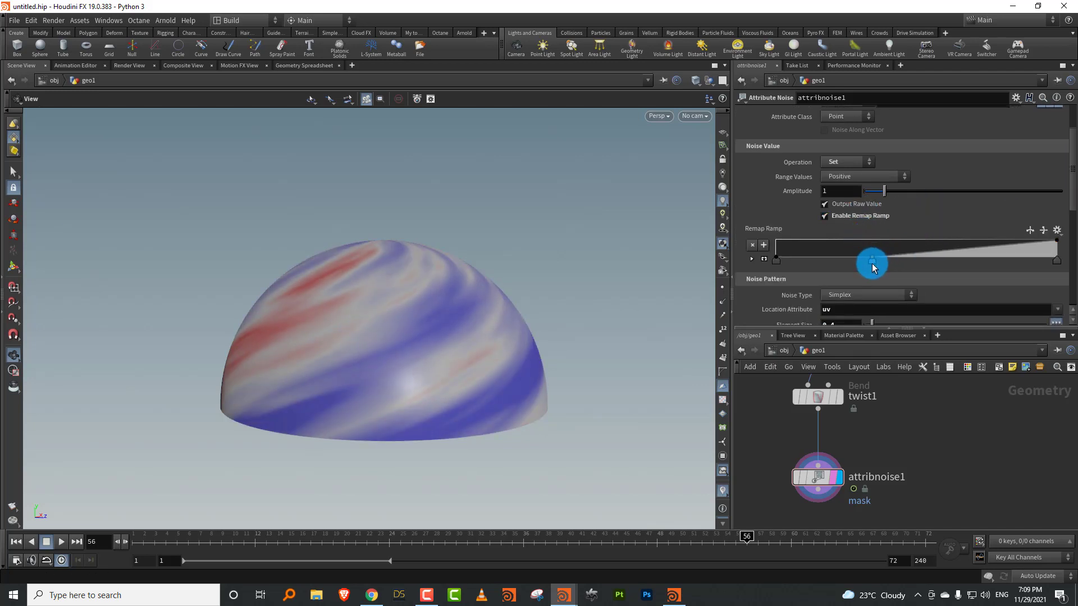
left_click(914, 248)
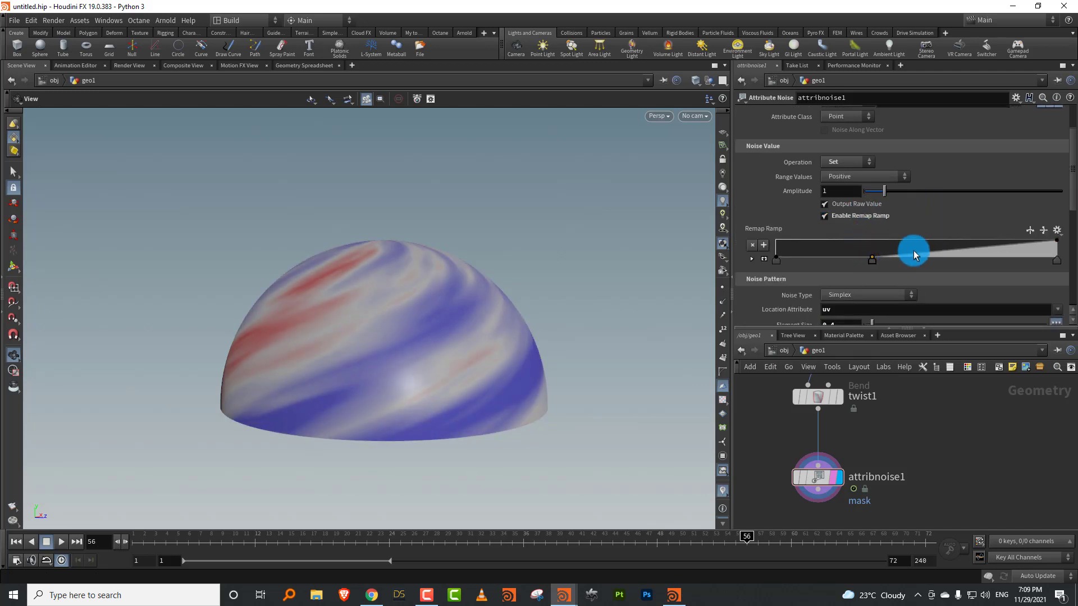
left_click(964, 244)
scroll(876, 272, "down", 1)
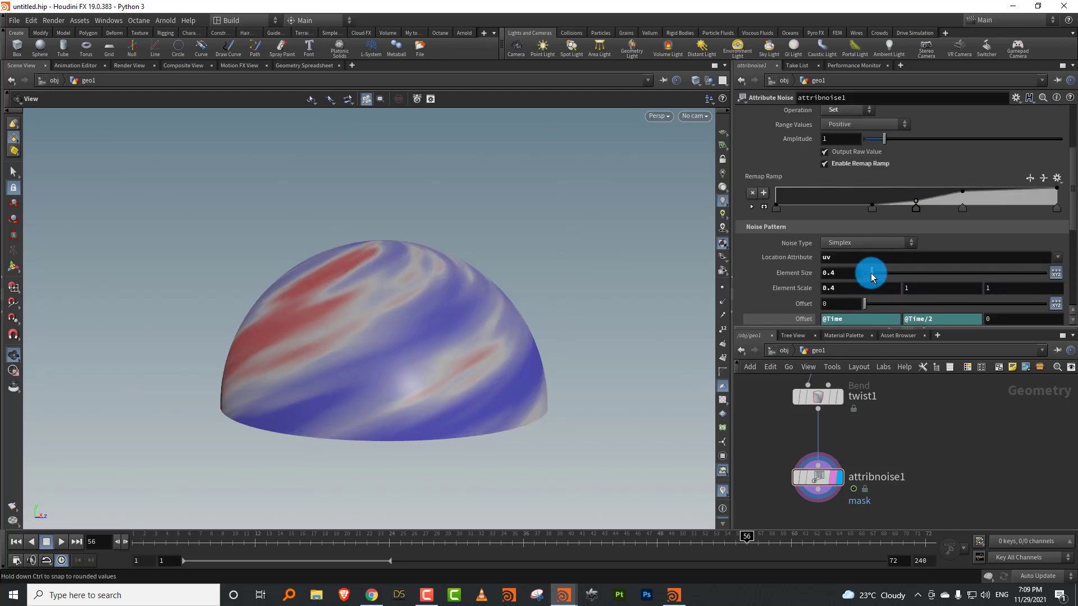
Reduce the noise's element size to 0.25 and its X element scale to 0.3, and preview the animation
left_click_drag(871, 273, 869, 275)
left_click(835, 289)
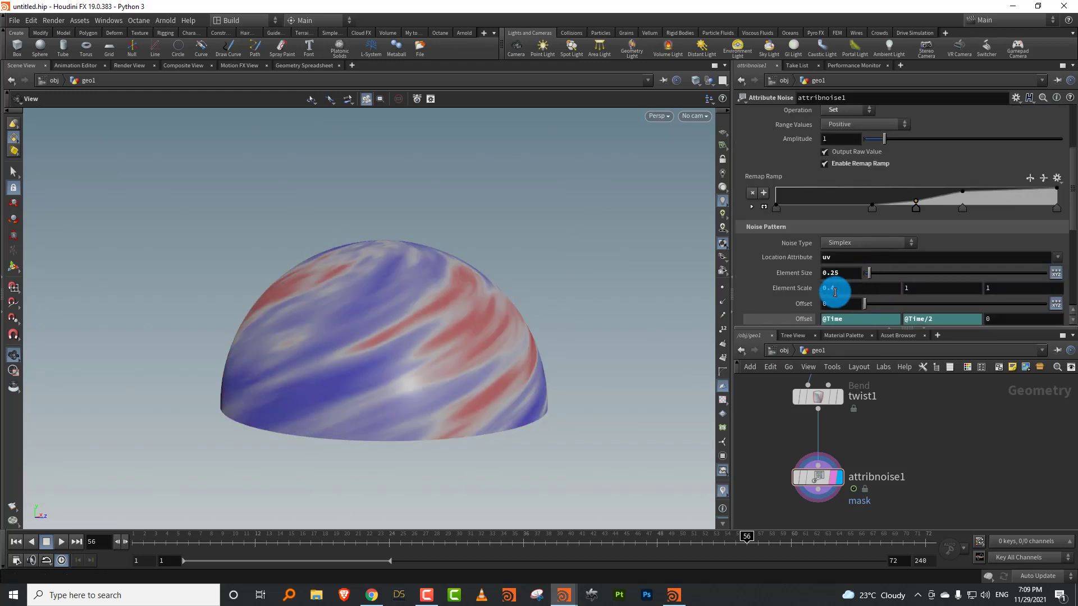
type("3")
key("Return")
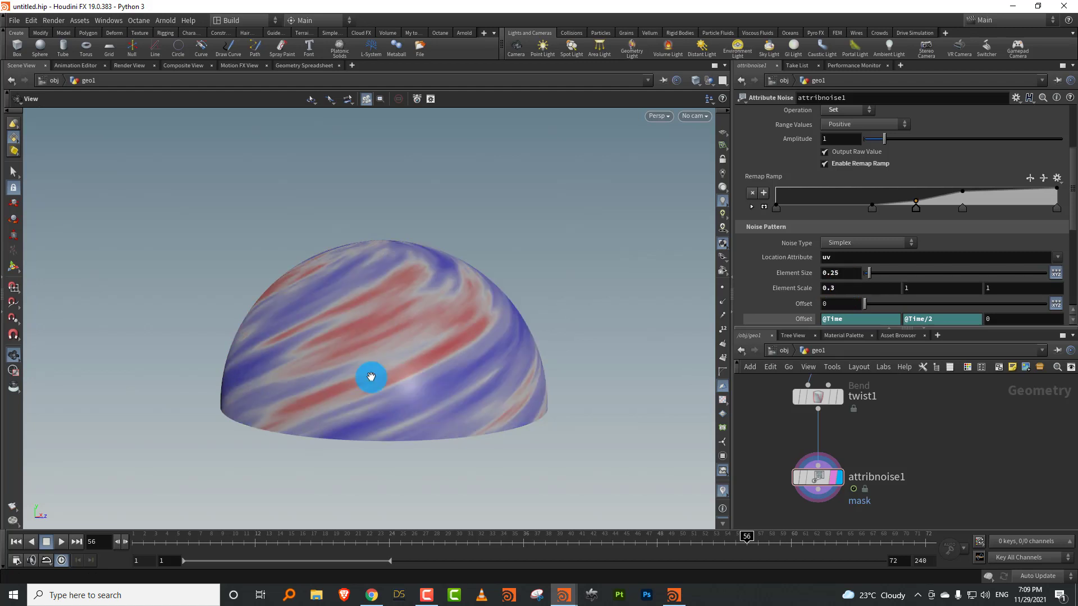
left_click(62, 542)
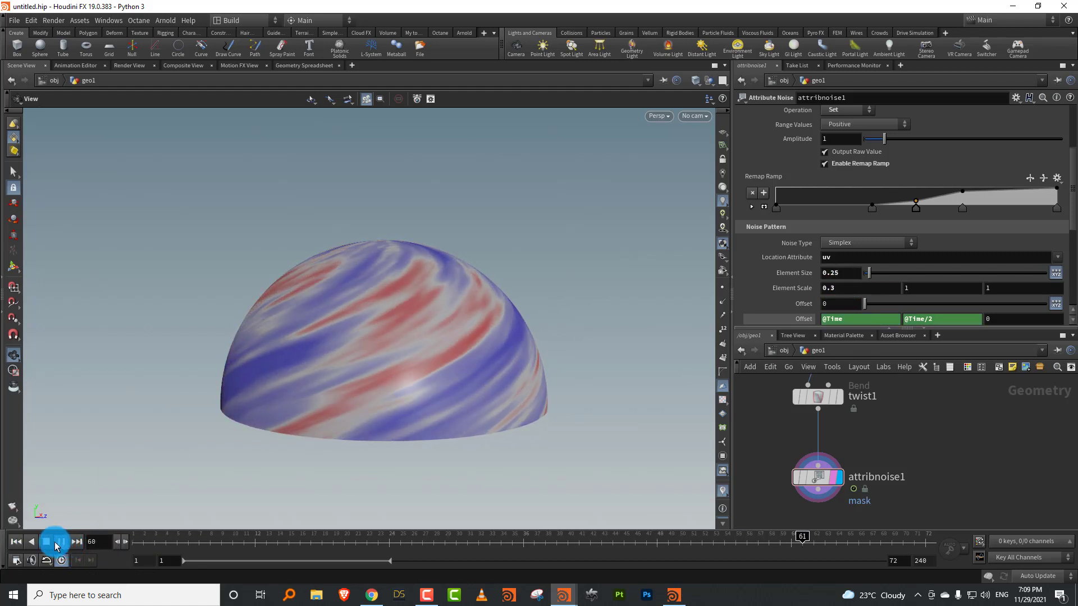
left_click(47, 542)
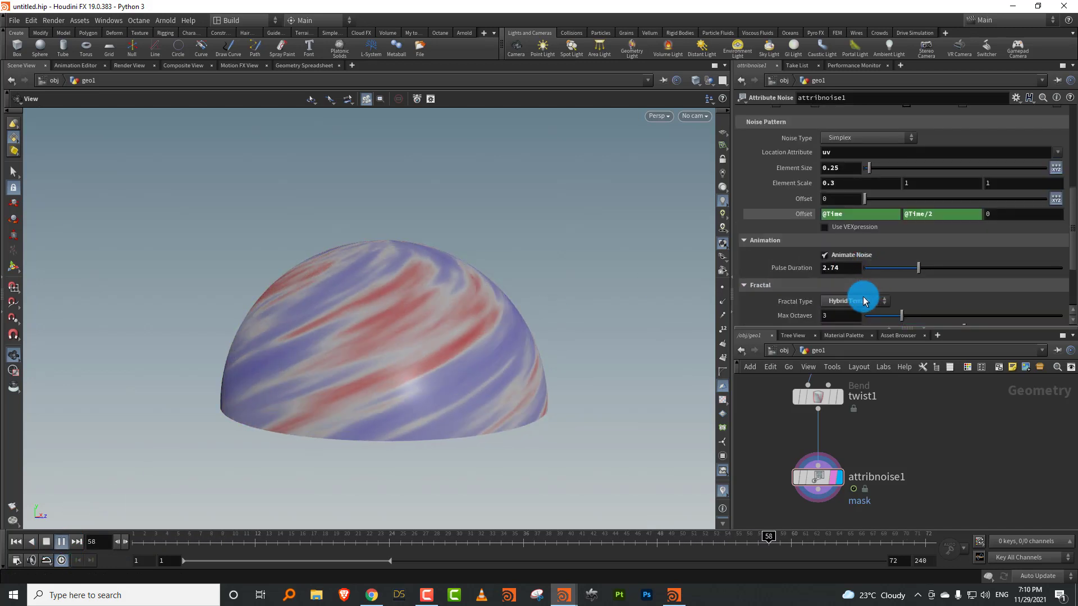
Compare the fractal type None with Hybrid Terrain, keep Hybrid Terrain, and lower Max Octaves to 1.6
left_click(861, 301)
left_click(854, 316)
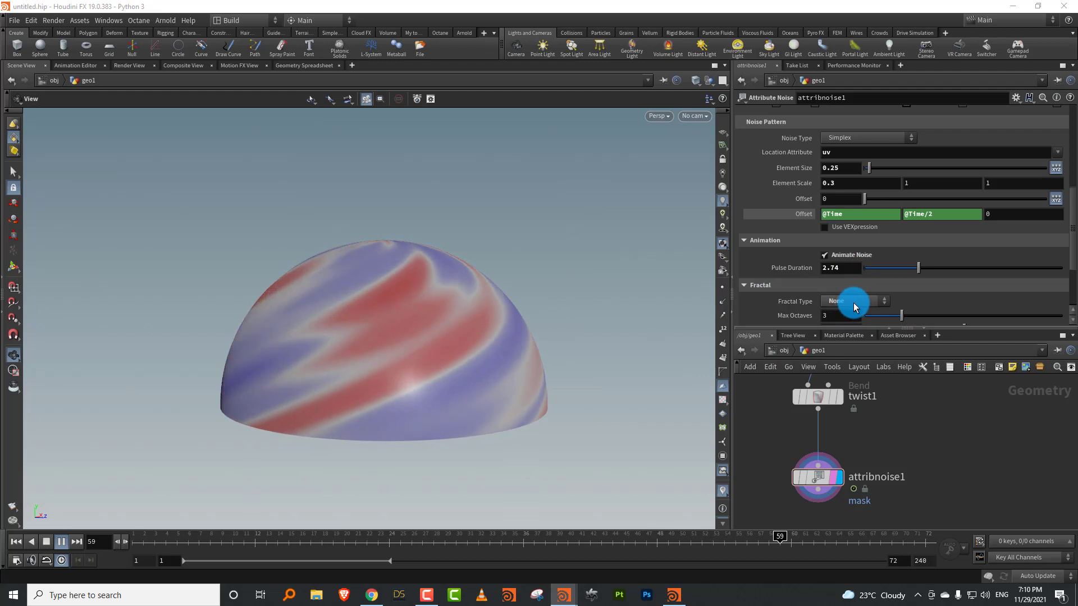
left_click(854, 304)
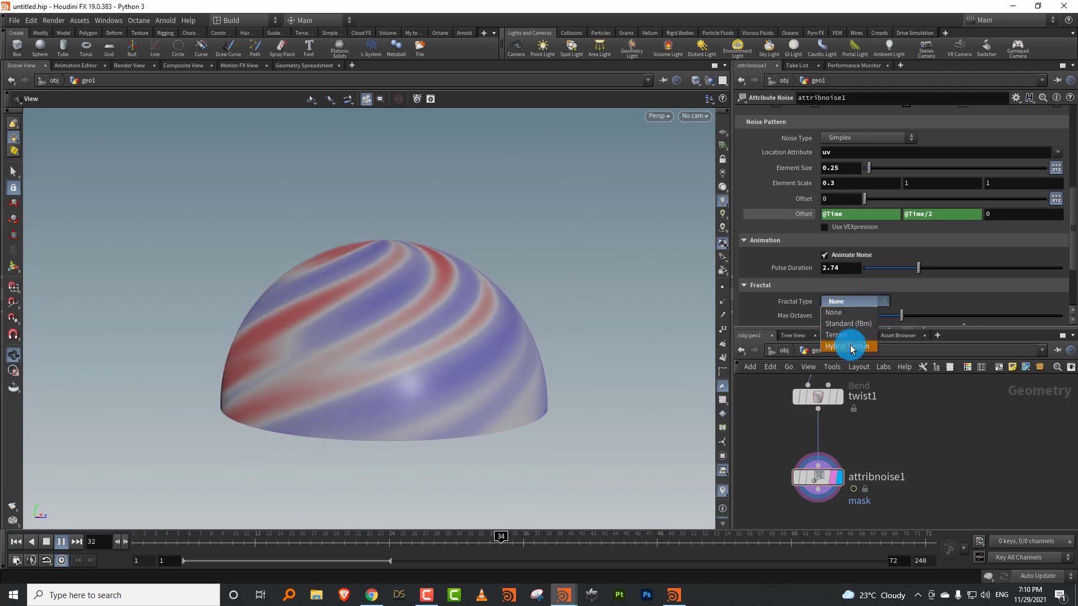
left_click(851, 347)
left_click_drag(1071, 231, 1063, 260)
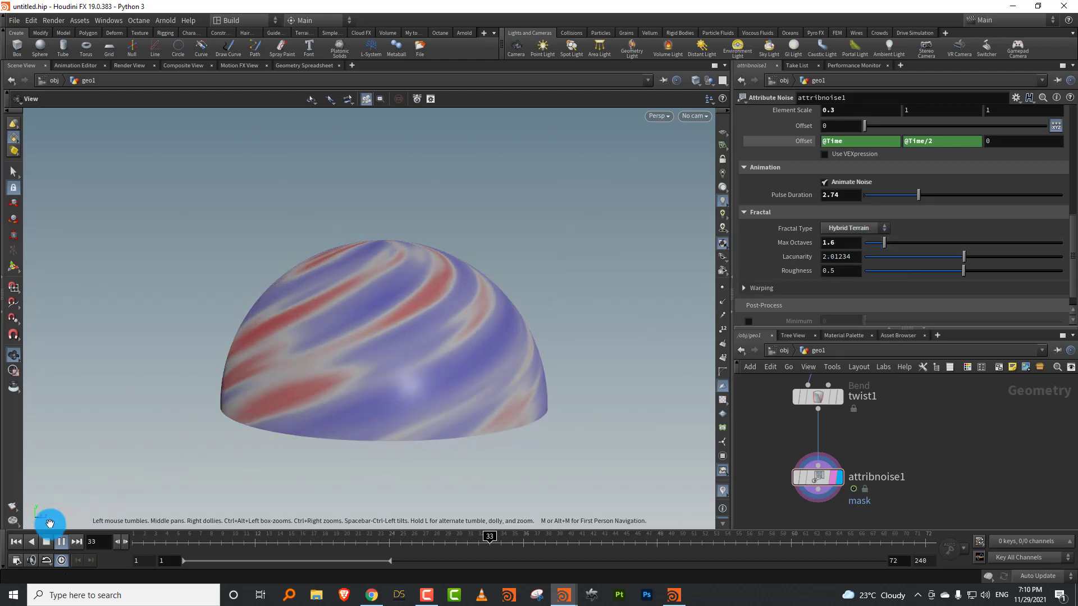
left_click(48, 542)
left_click(852, 140)
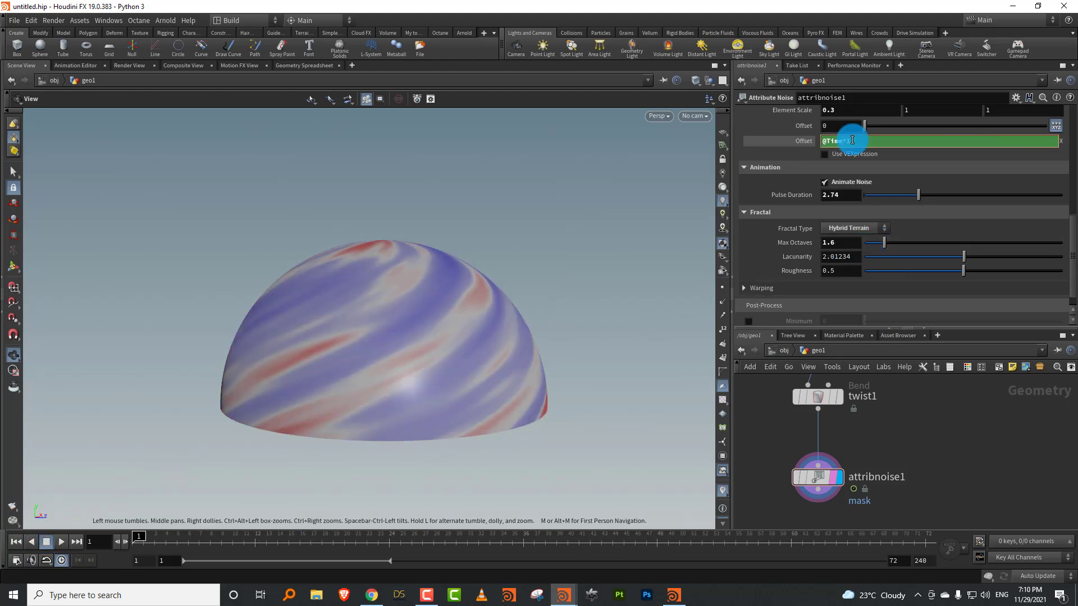
type("*1.5")
key("Return")
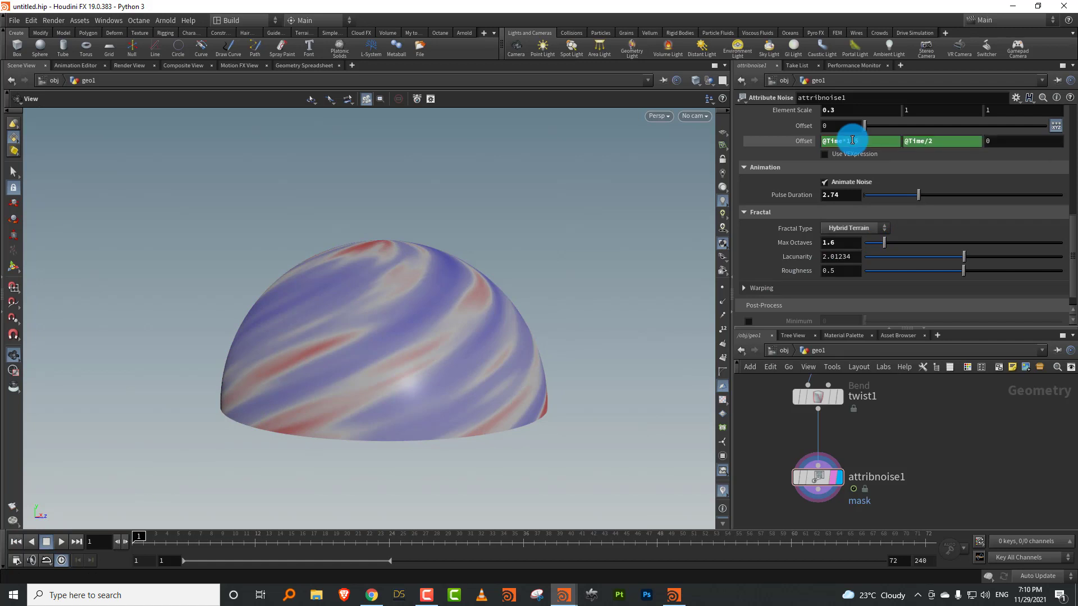
left_click(62, 542)
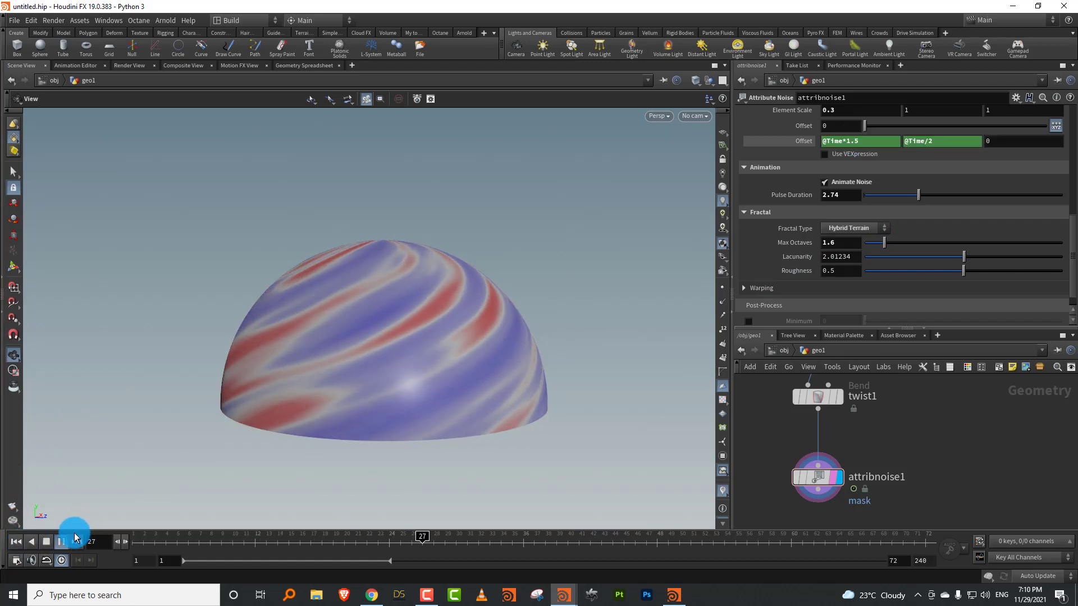
left_click_drag(917, 195, 902, 195)
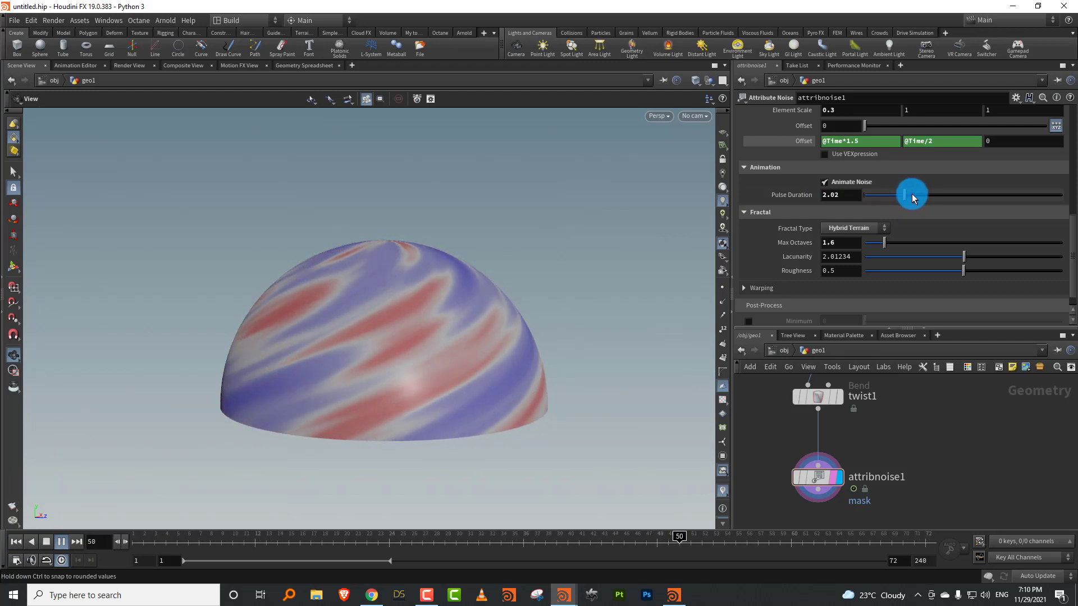
left_click(46, 542)
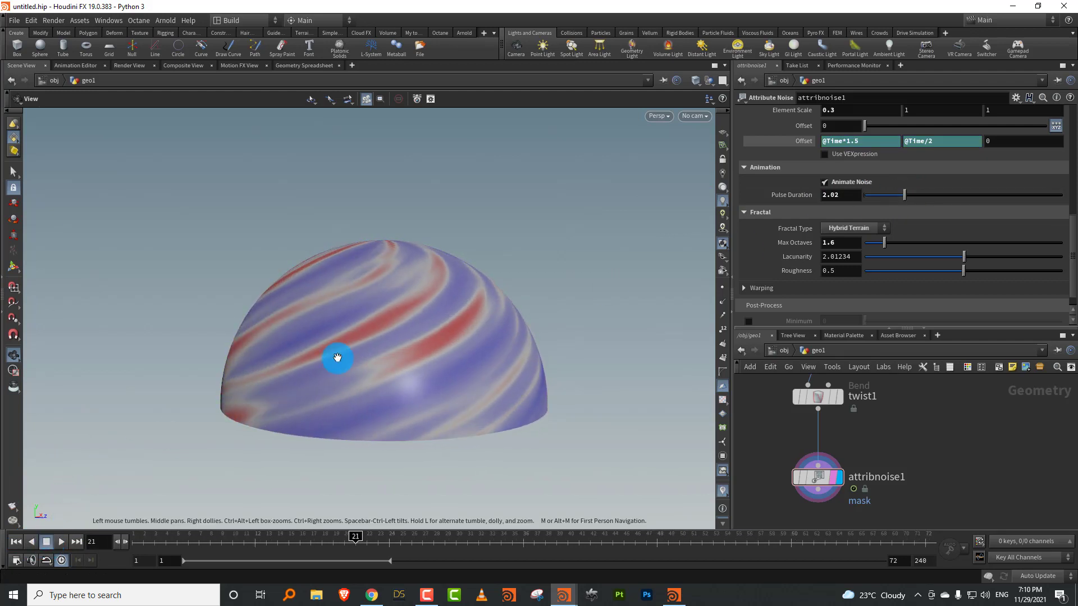
Enlarge the network area and turn off the mask attribute visualization through the noise node's information
left_click_drag(844, 328, 859, 233)
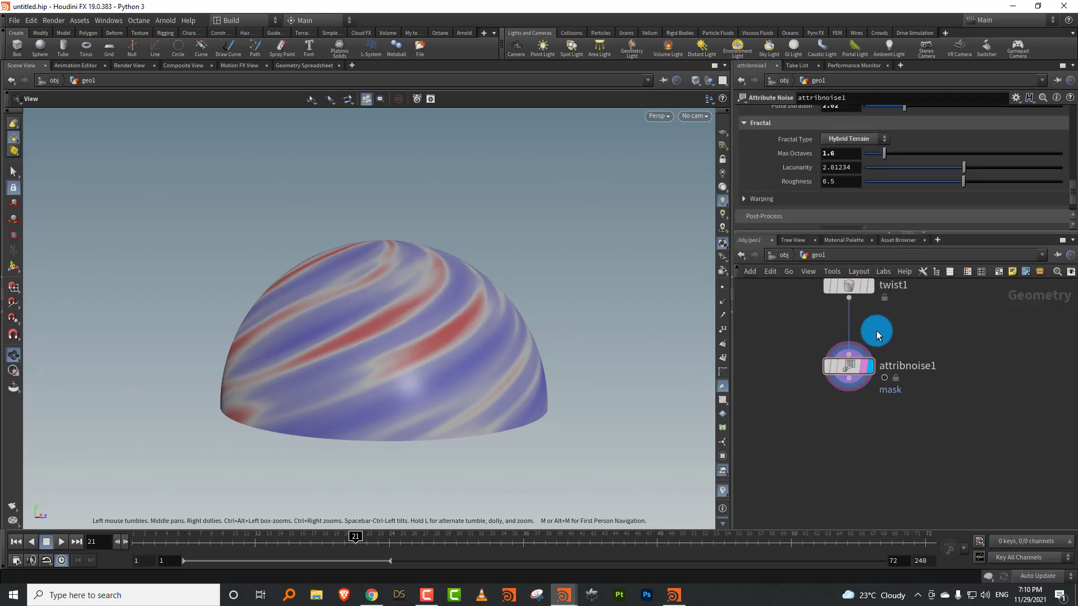
left_click(809, 365)
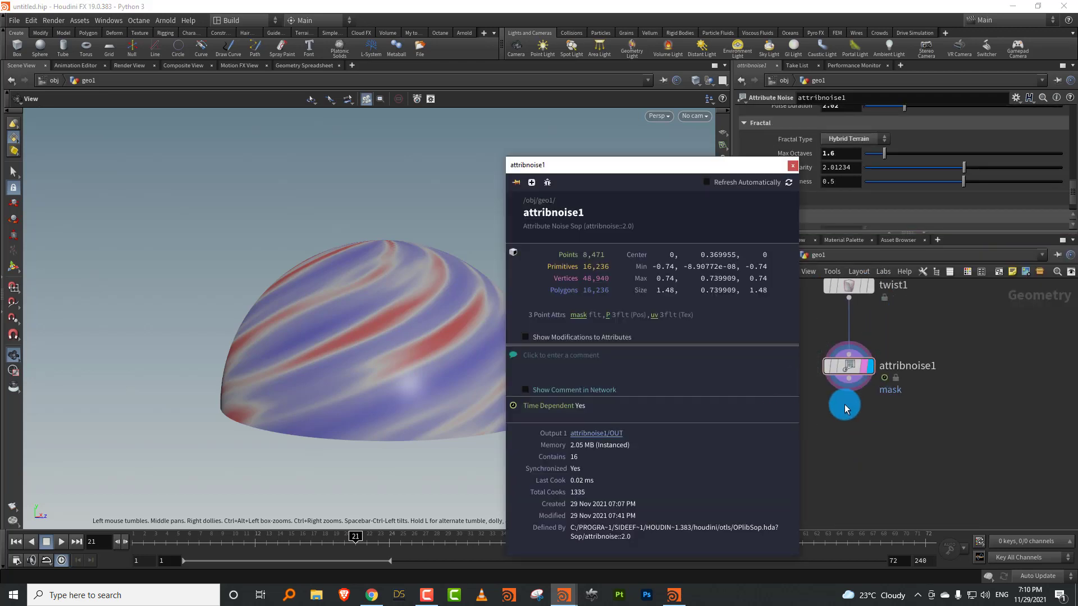
left_click(897, 448)
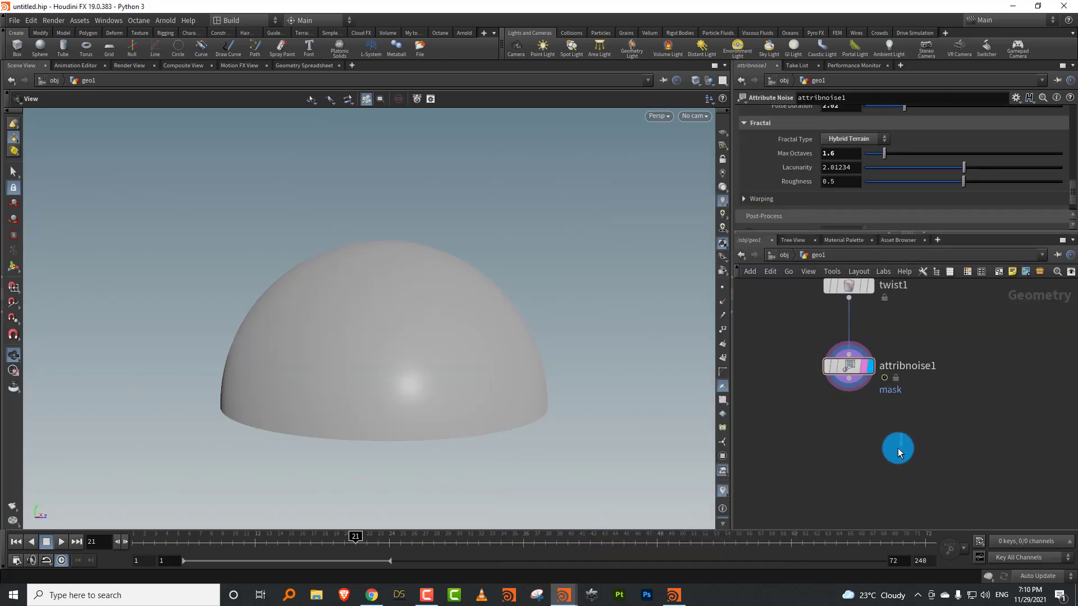
Add a Point VOP node below the noise node and connect the noise output to its first input
key("Tab")
type("vop")
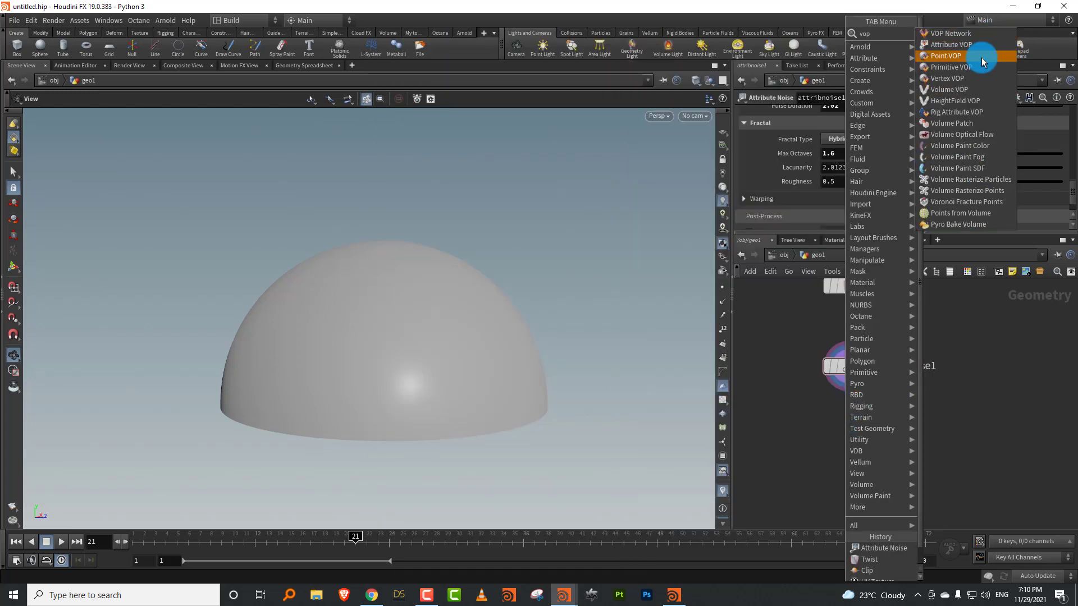
left_click(850, 439)
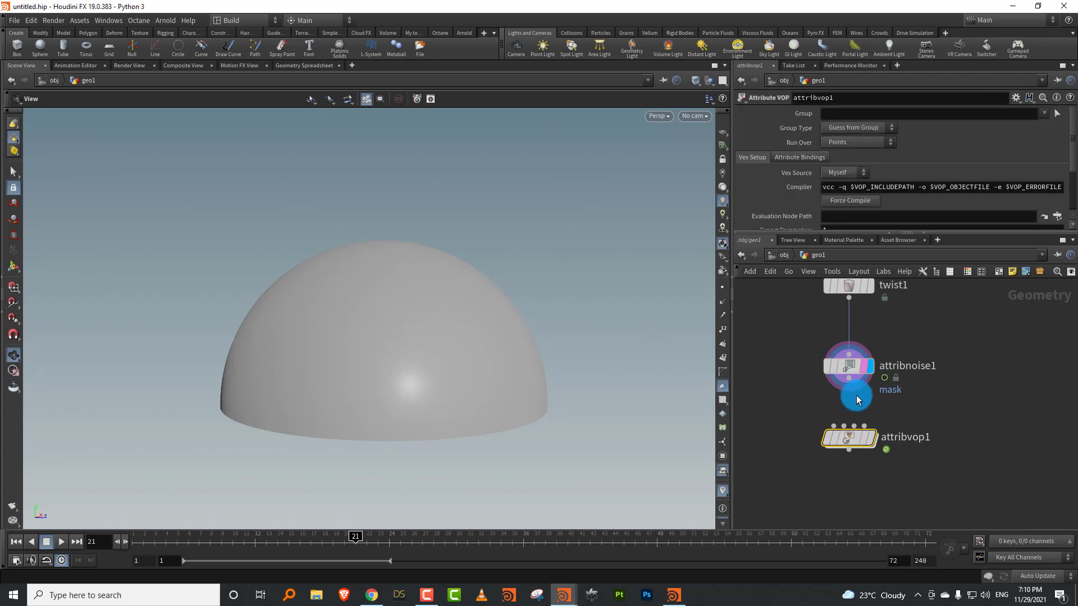
left_click_drag(849, 378, 830, 417)
Rename the attribute noise node as mask_noise and the attribute VOP node as displace
double_click(910, 368)
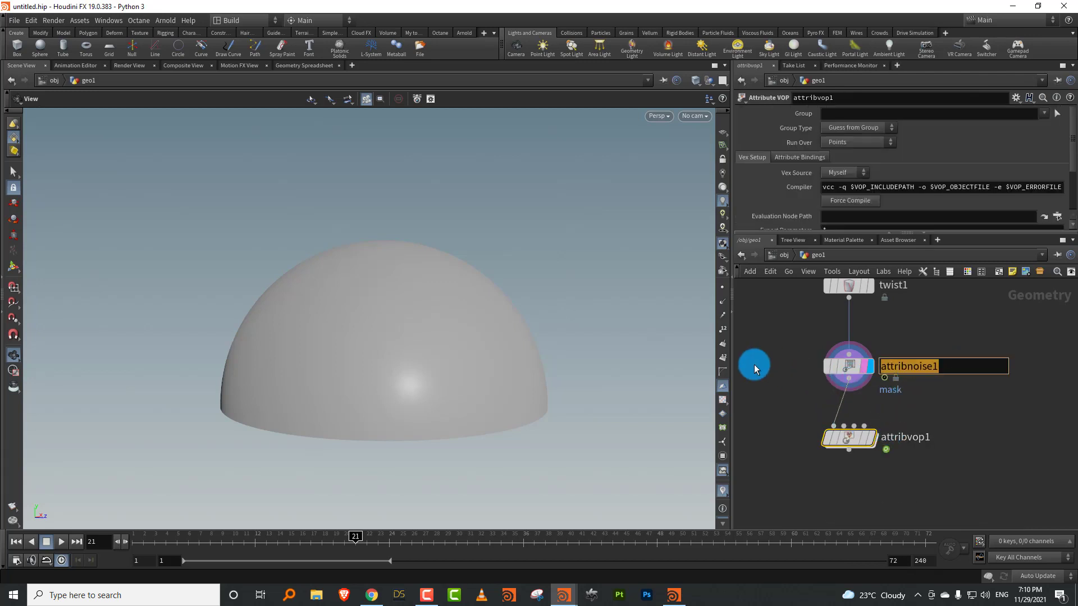
type("mask_noise")
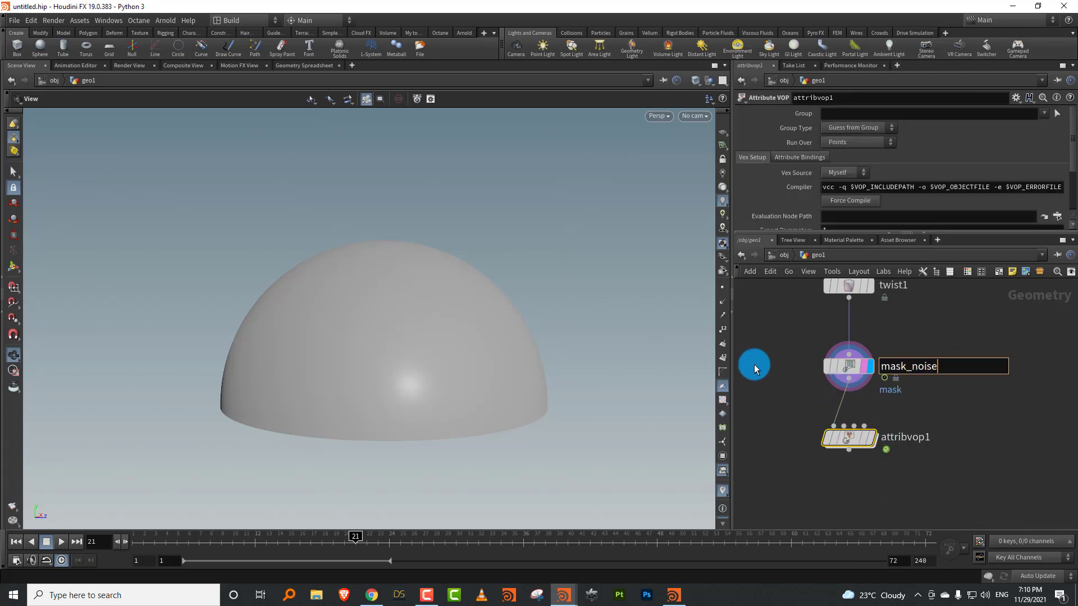
type("_")
key("Return")
double_click(916, 437)
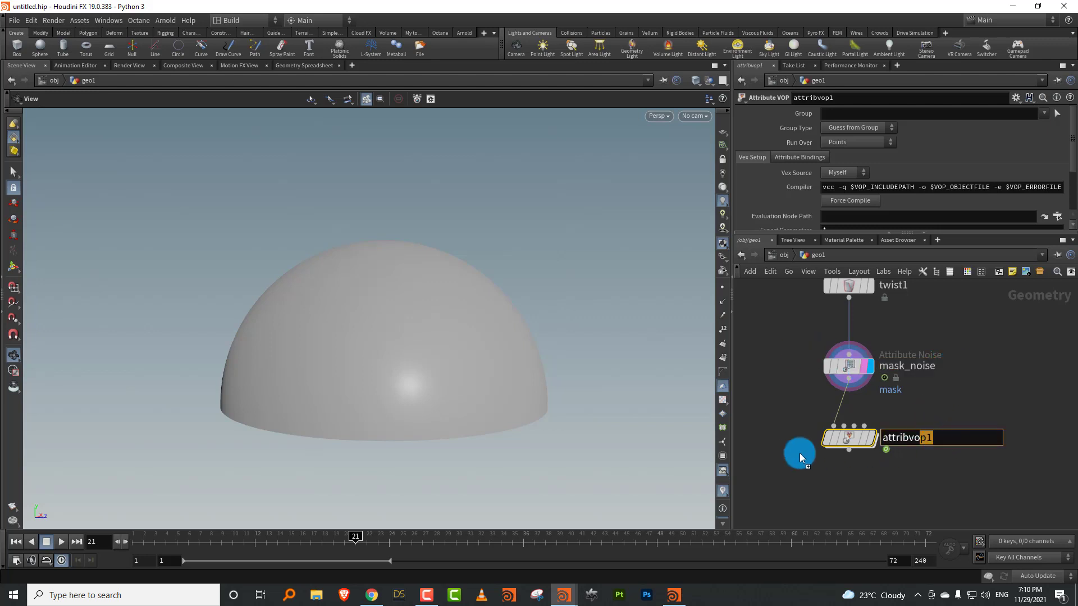
key("ctrl+a")
type("displace")
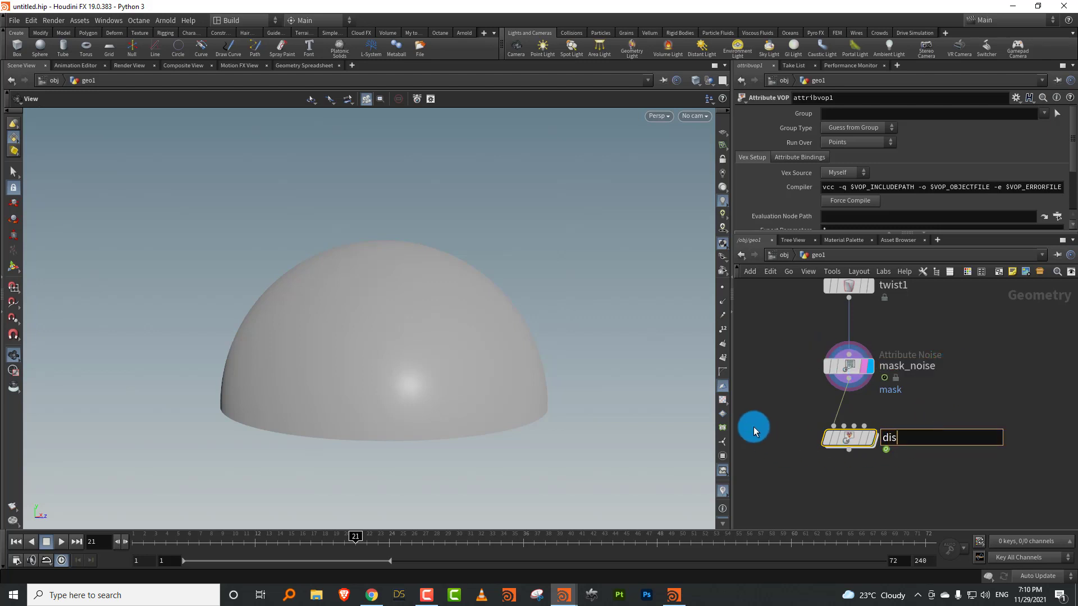
key("Return")
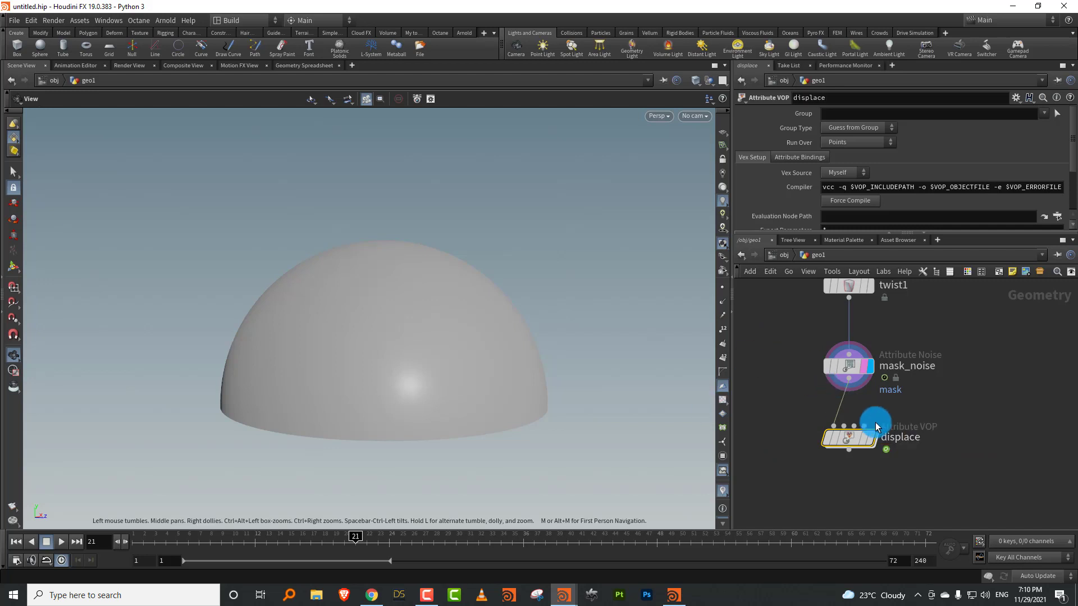
Inside the displace node, add a Displace Along Normal node and connect its displaced position to the geometry output's P
double_click(854, 440)
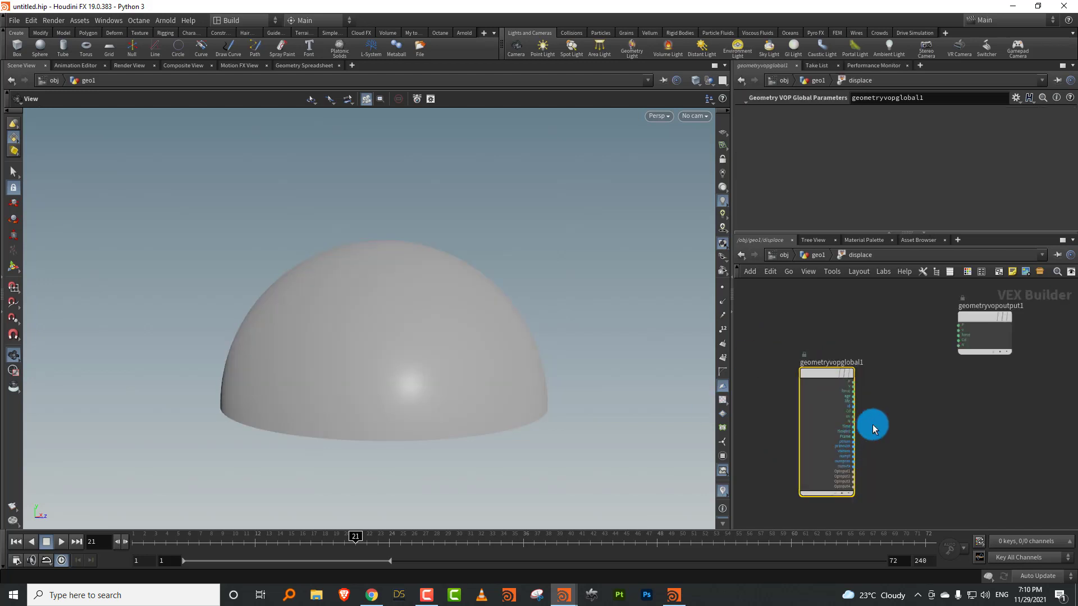
key("Tab")
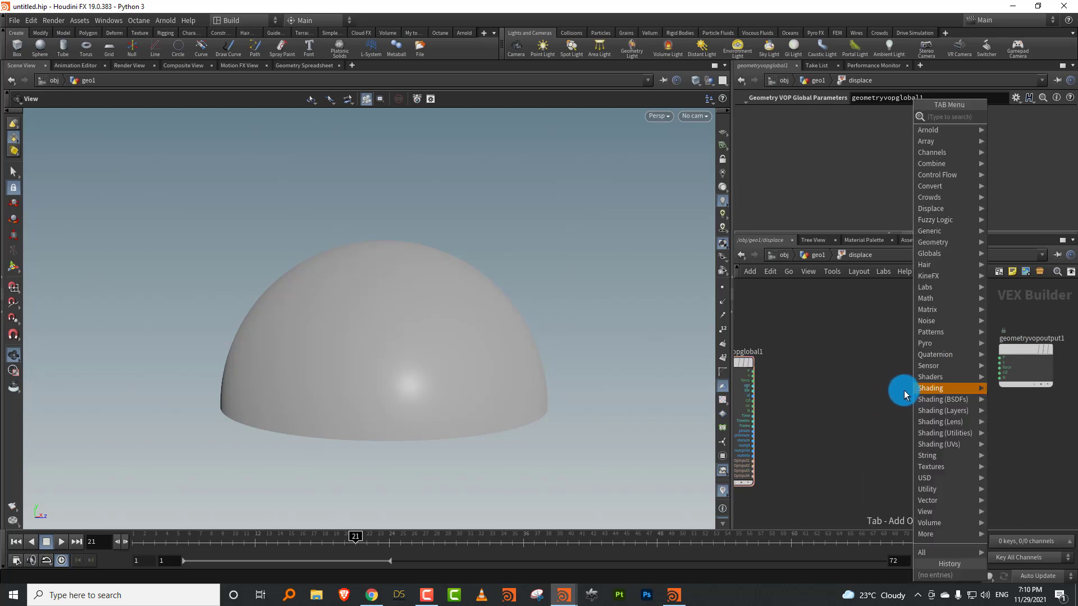
type("displ")
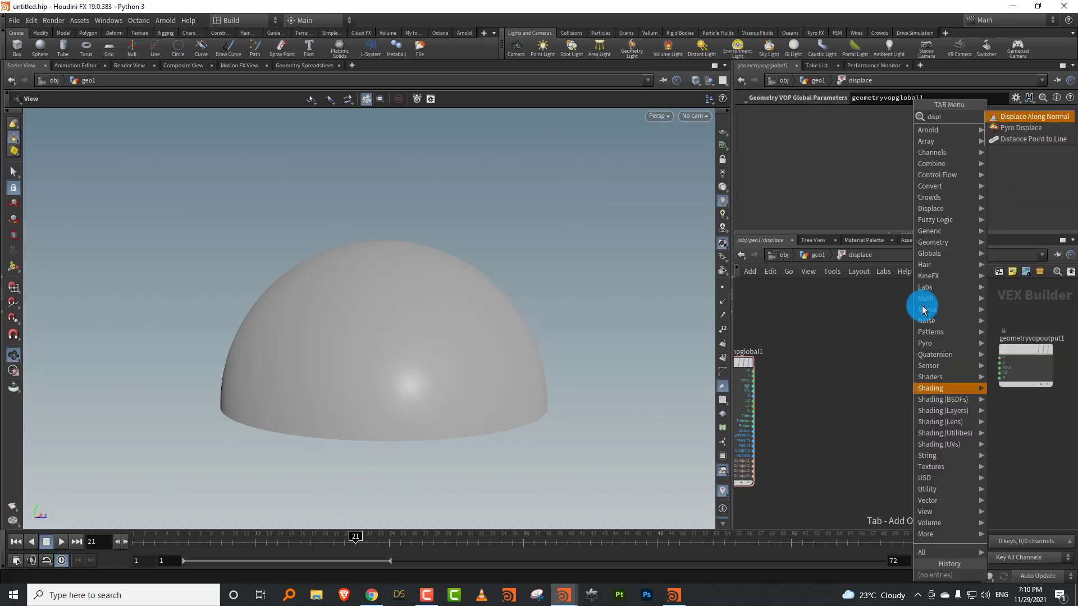
left_click(1032, 117)
left_click(945, 356)
scroll(974, 339, "up", 2)
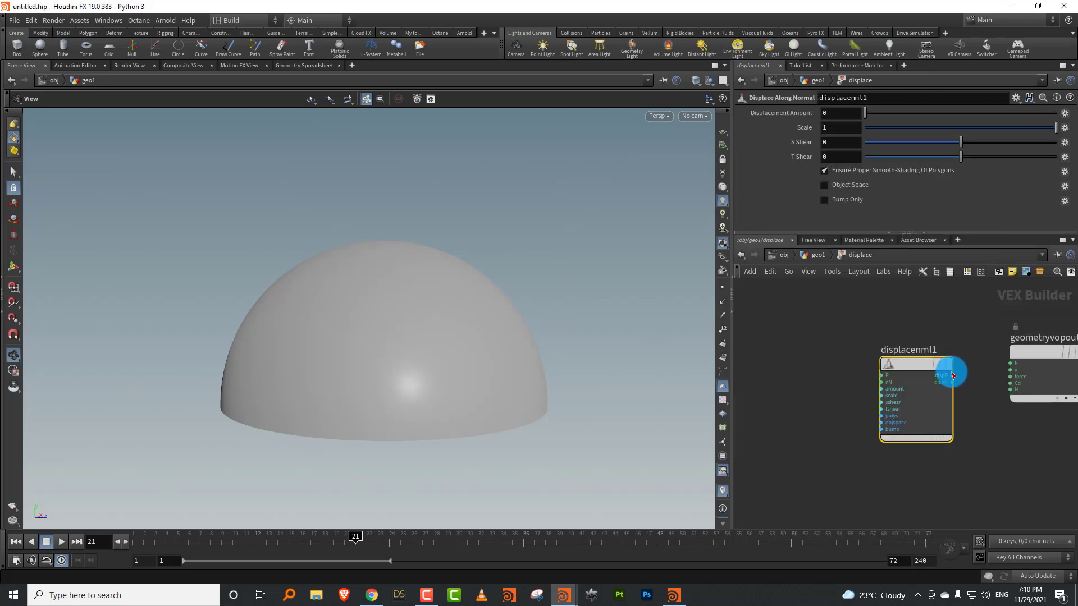
left_click_drag(953, 374, 1017, 358)
Add a Bind node named mask and connect its output to the Displace Along Normal node's amount input
middle_click_drag(837, 327, 993, 308)
key("Tab")
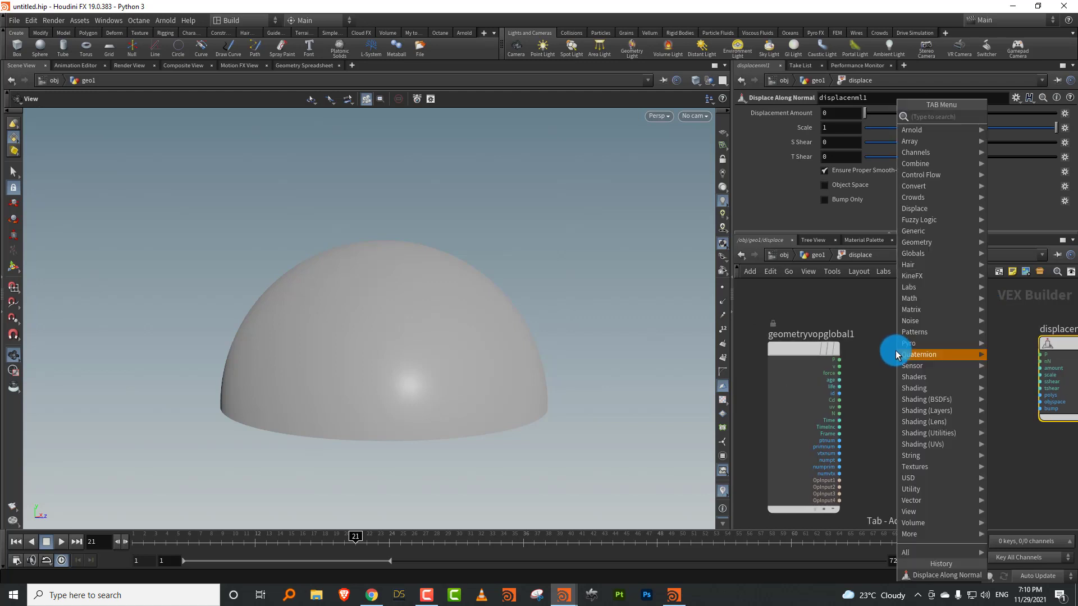
type("bind")
left_click(861, 118)
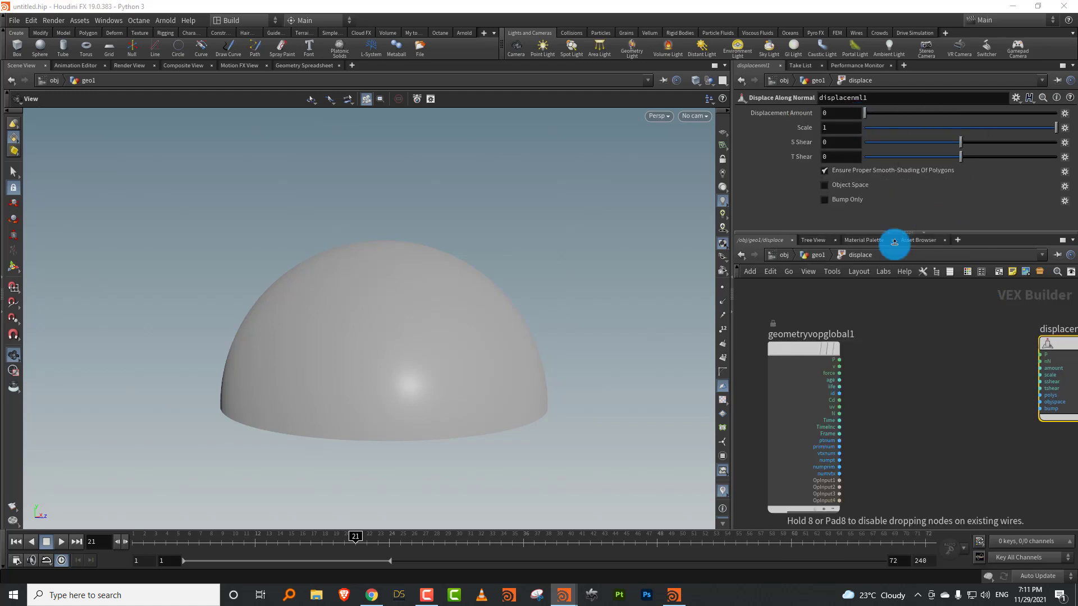
left_click(898, 414)
left_click_drag(878, 440, 783, 480)
key("Delete")
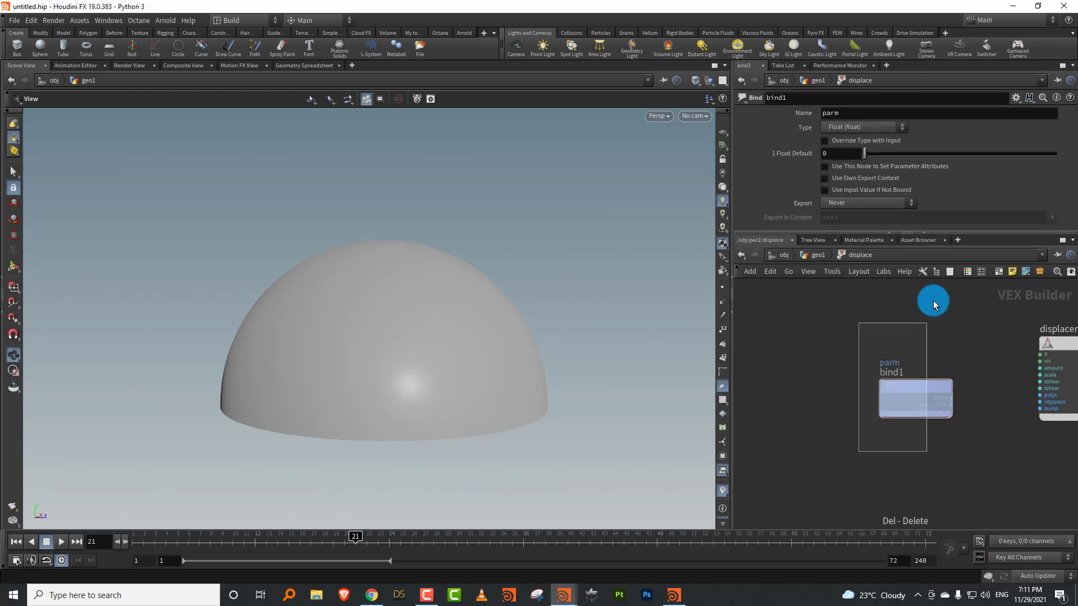
double_click(850, 109)
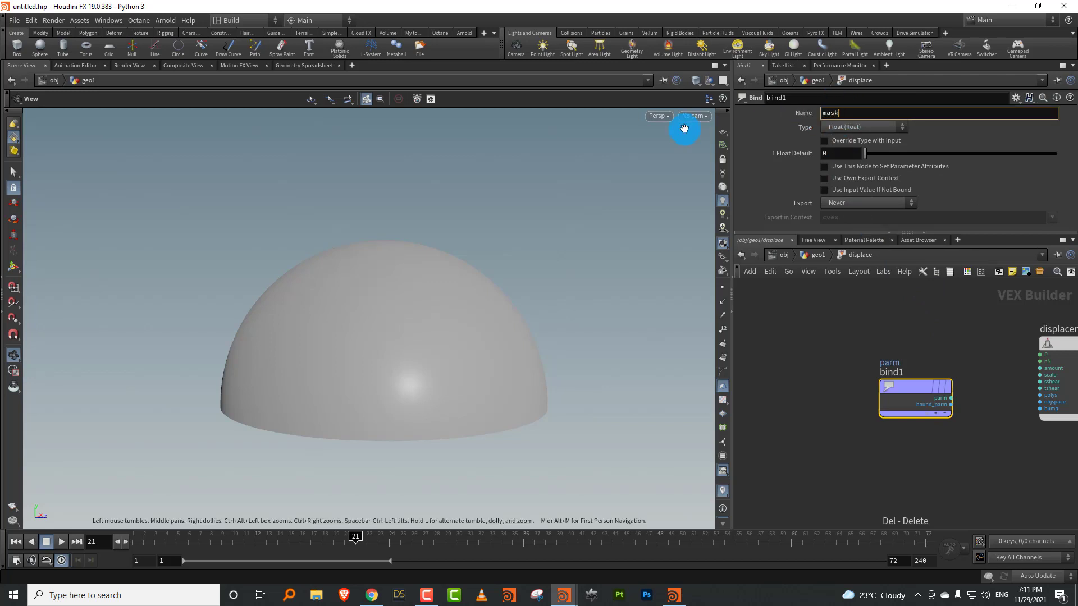
left_click_drag(950, 398, 1029, 366)
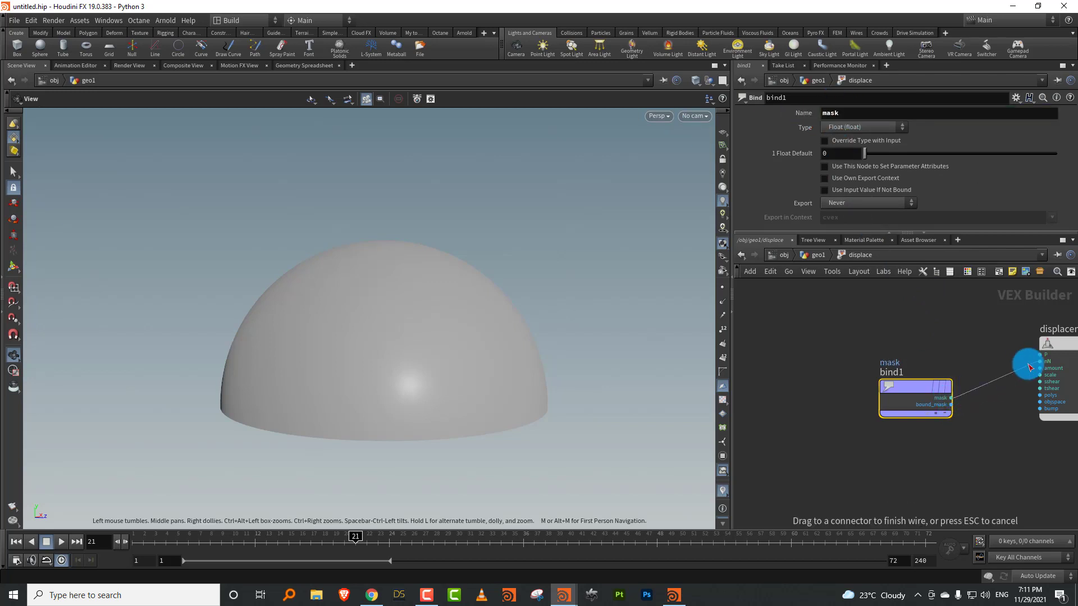
left_click(1040, 368)
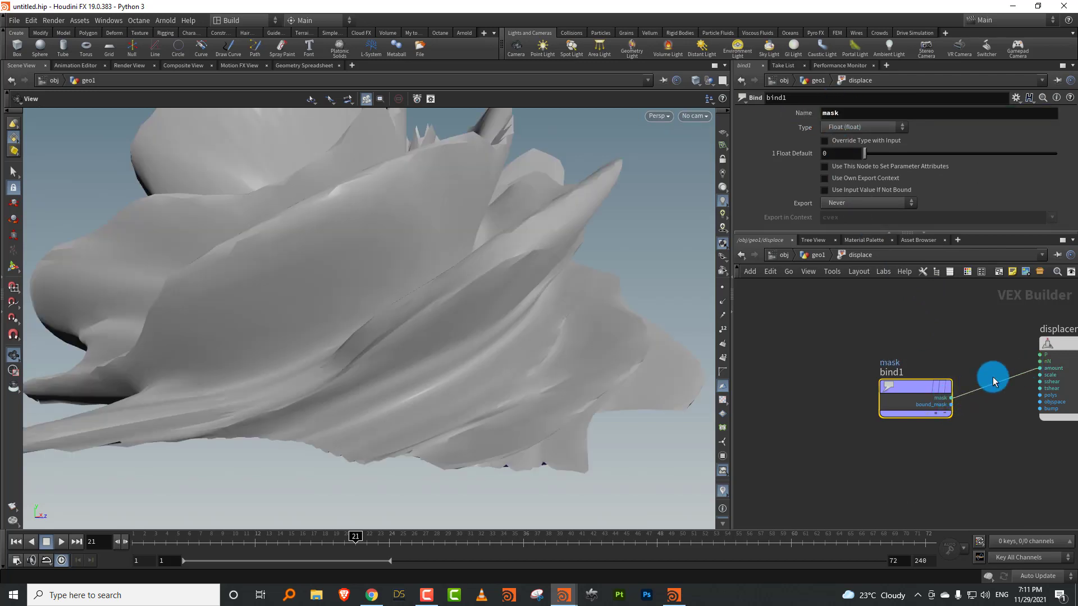
Promote the Scale parameter of the Displace Along Normal node inside the displace network
left_click(818, 256)
double_click(850, 437)
left_click(1065, 128)
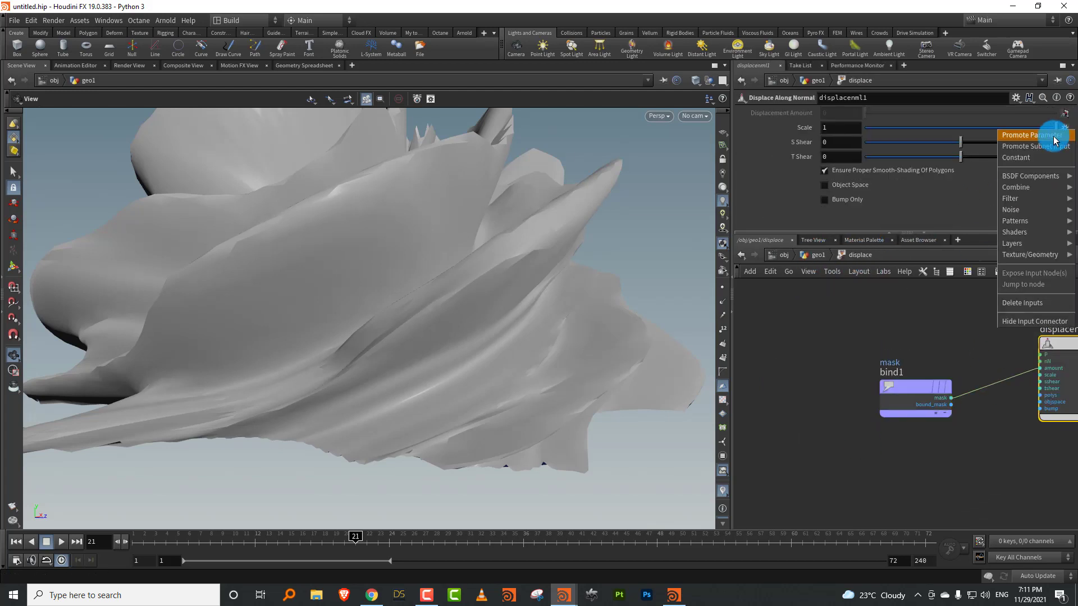
left_click(1054, 137)
Return to the geo1 network and set the displace node's promoted Scale to 0.071
left_click(817, 253)
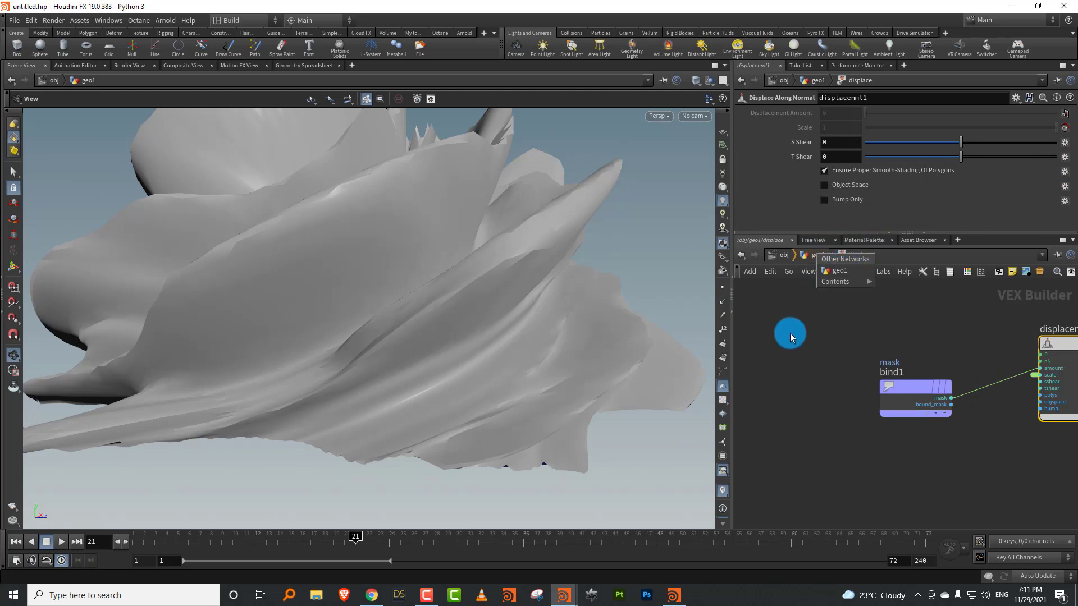
left_click(836, 271)
scroll(1061, 157, "down", 5)
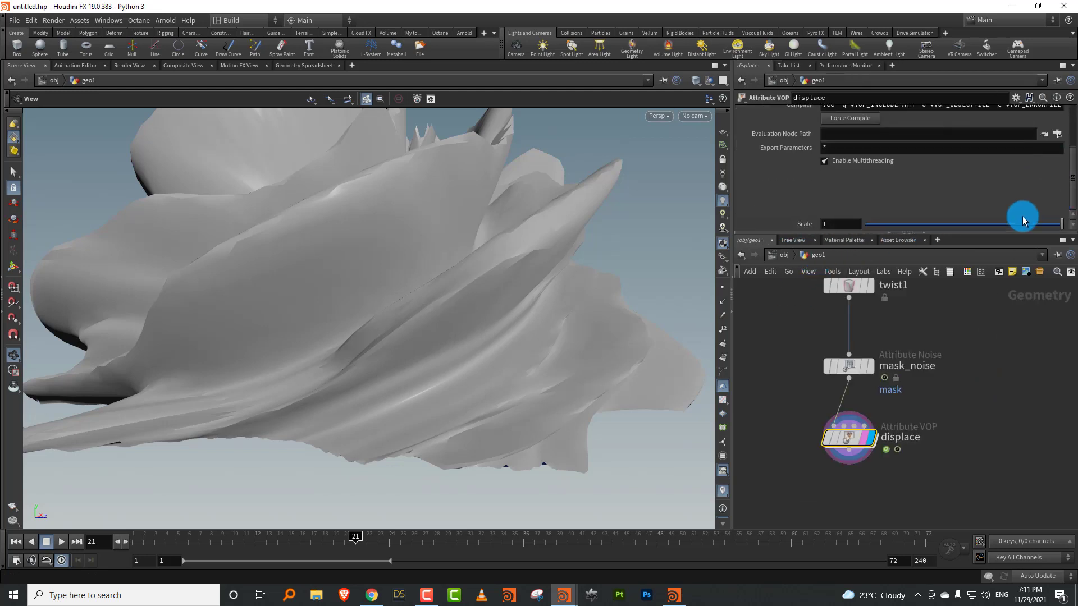
left_click_drag(1022, 220, 972, 232)
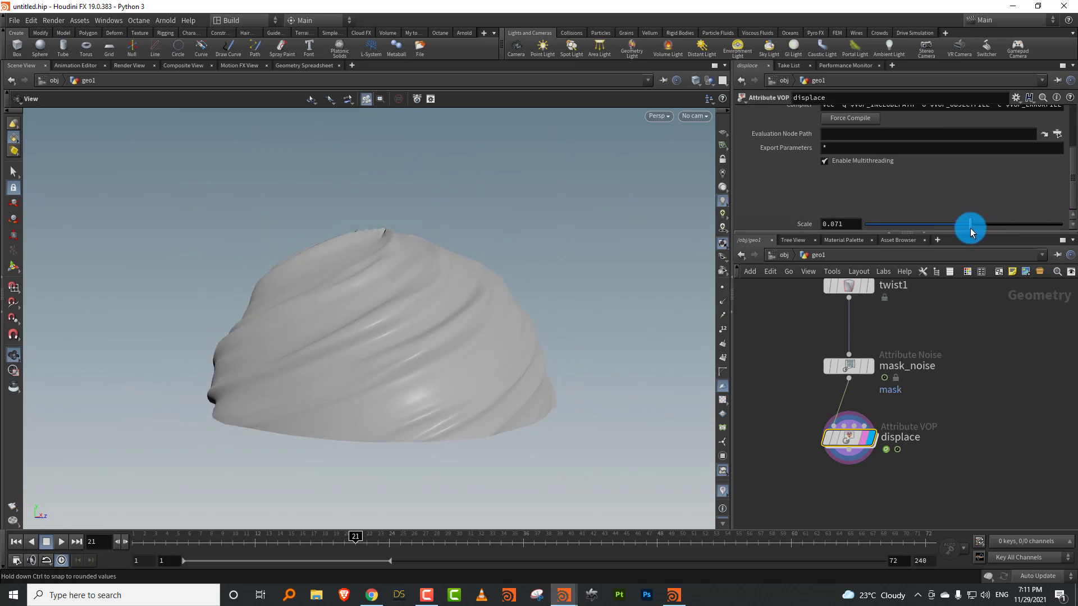
Play back the animation to examine the displaced dome from several angles, and return to frame 1
mouse_move(402, 330)
left_mouse_down()
mouse_move(409, 318)
mouse_move(393, 321)
left_mouse_up()
left_click(62, 541)
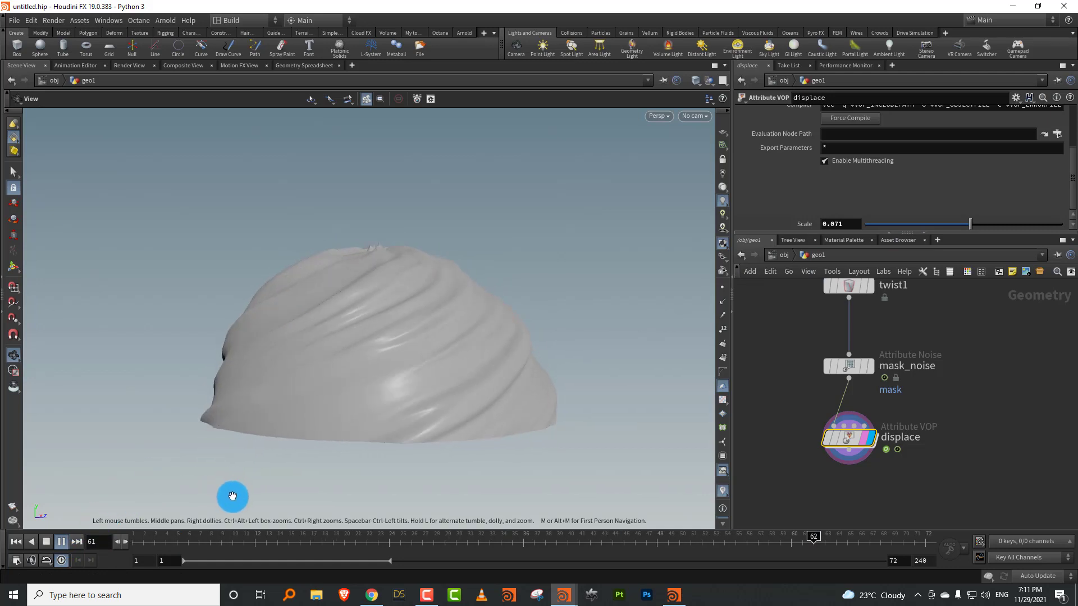
left_click(46, 541)
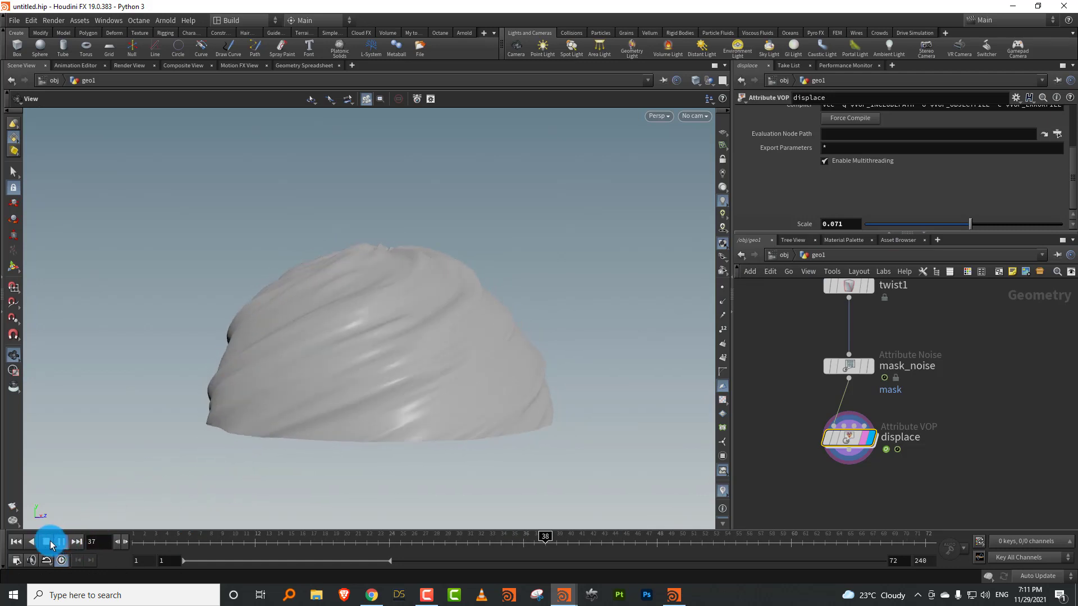
left_click_drag(311, 393, 309, 294)
left_click(62, 541)
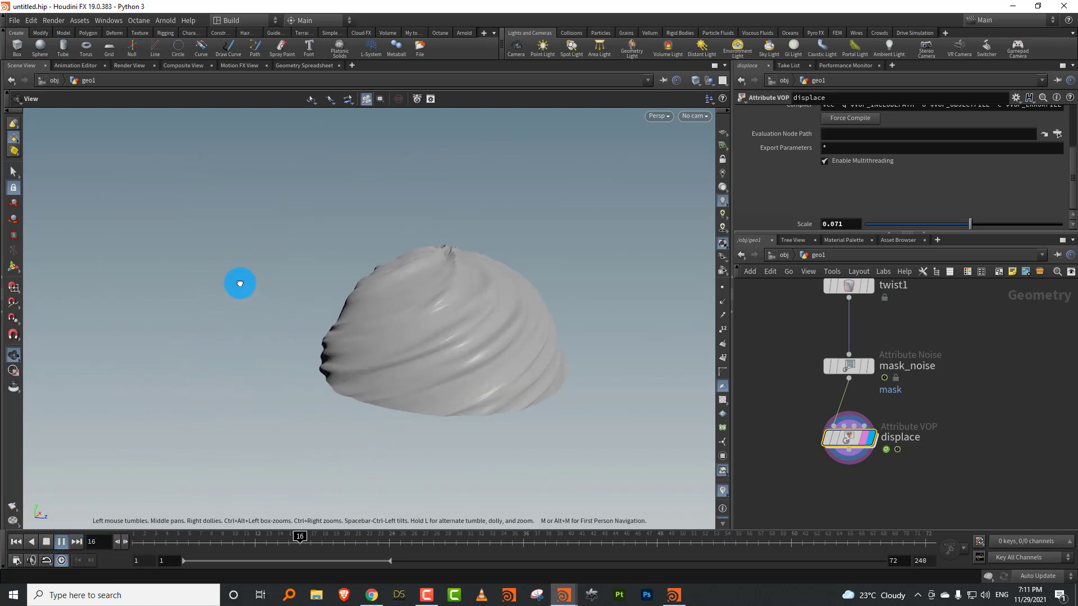
left_click(47, 541)
left_click_drag(151, 542, 72, 500)
scroll(920, 397, "down", 6)
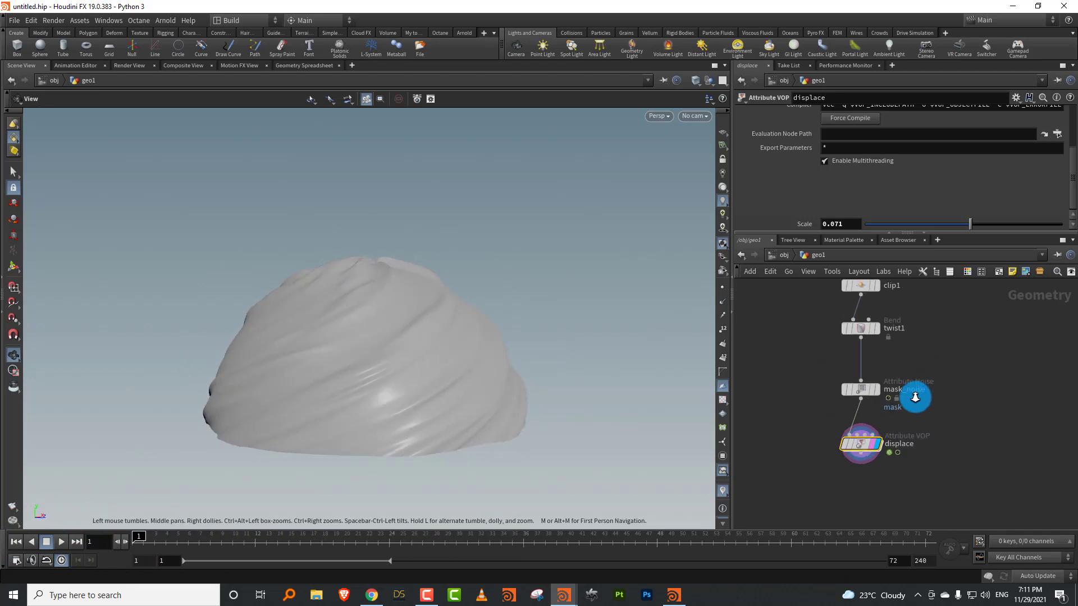
middle_click_drag(921, 397, 913, 393)
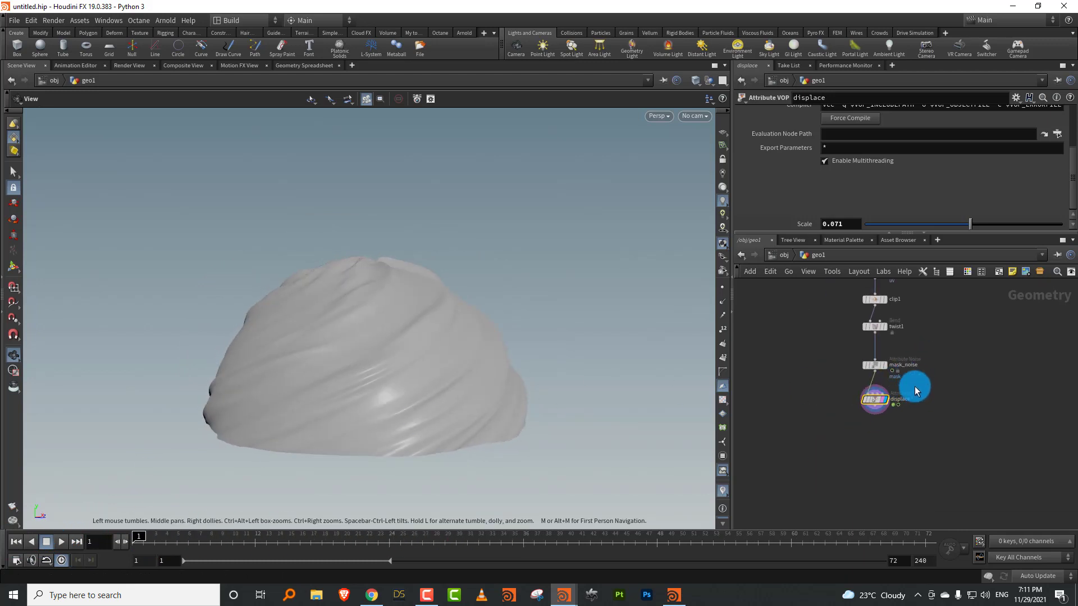
key("Tab")
left_click(841, 458)
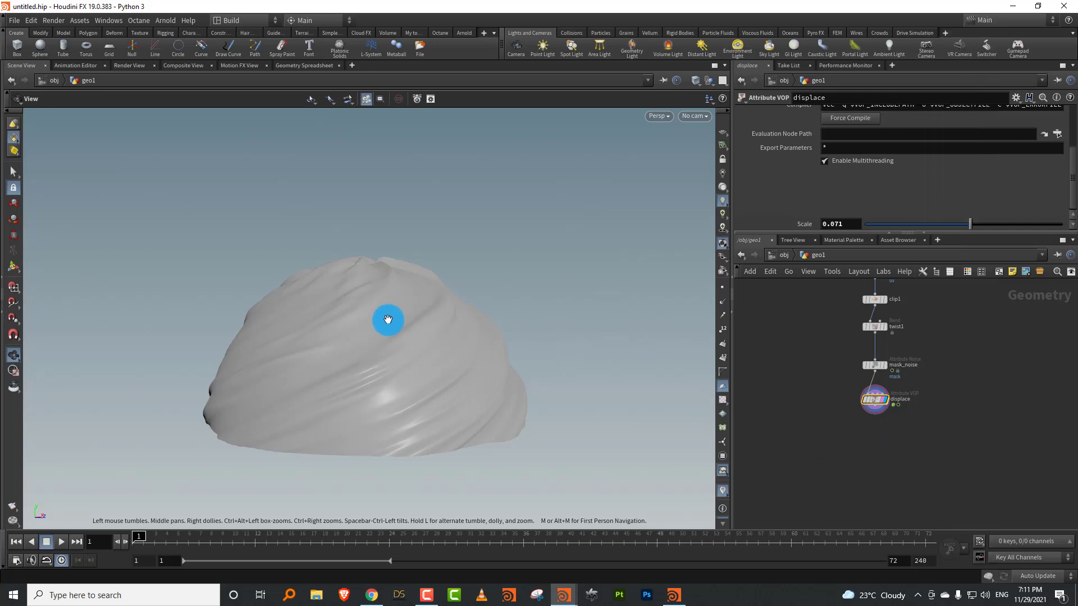
left_click_drag(388, 320, 428, 364)
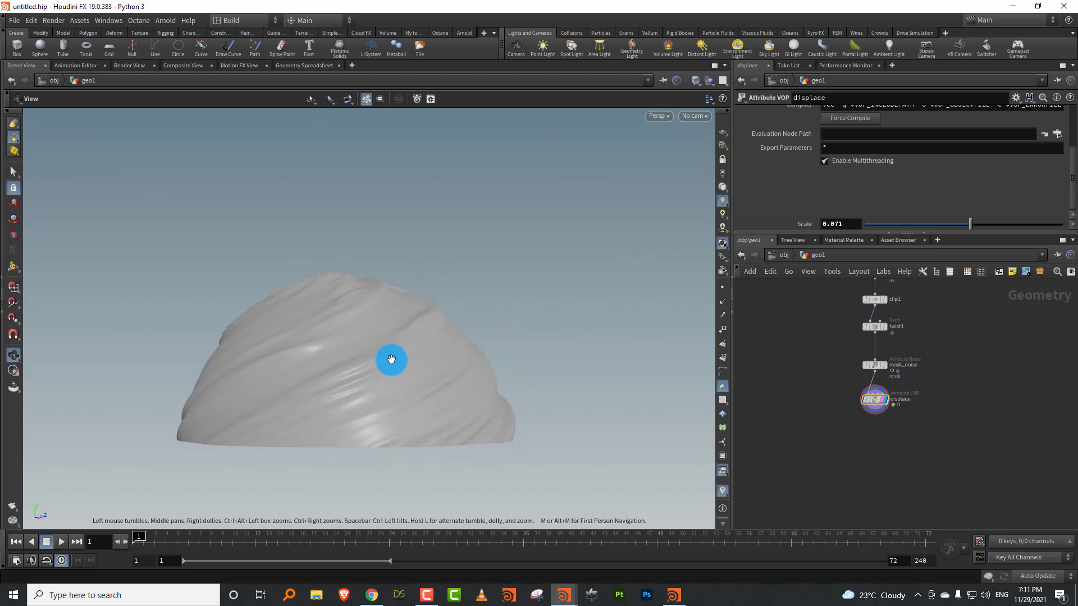
Reshape the mask_noise remap ramp by raising its middle point and adding extra points to vary the displacement
scroll(915, 308, "up", 4)
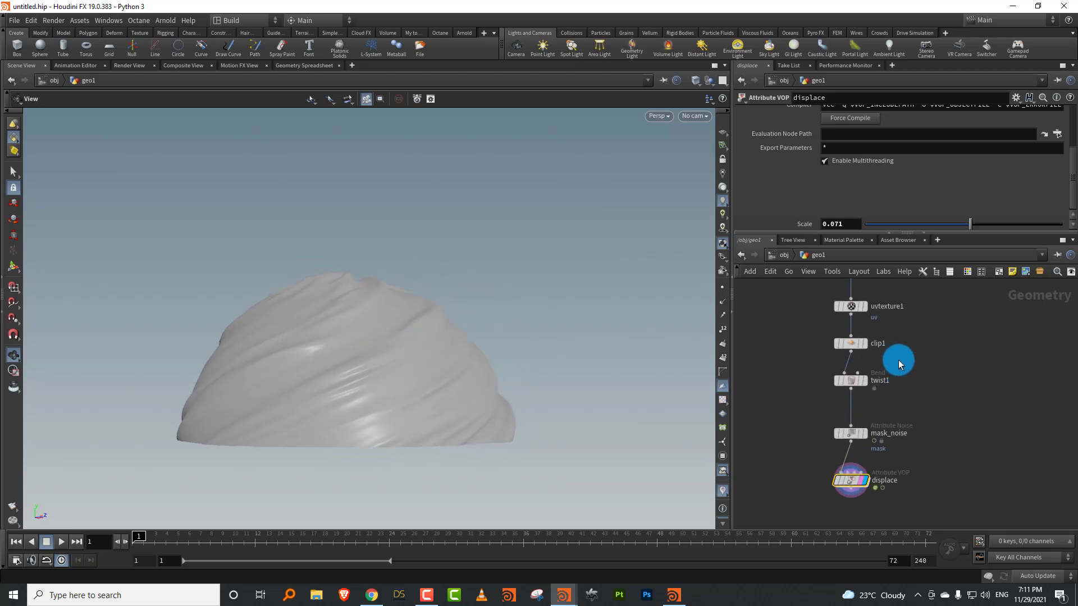
left_click(850, 381)
left_click(850, 433)
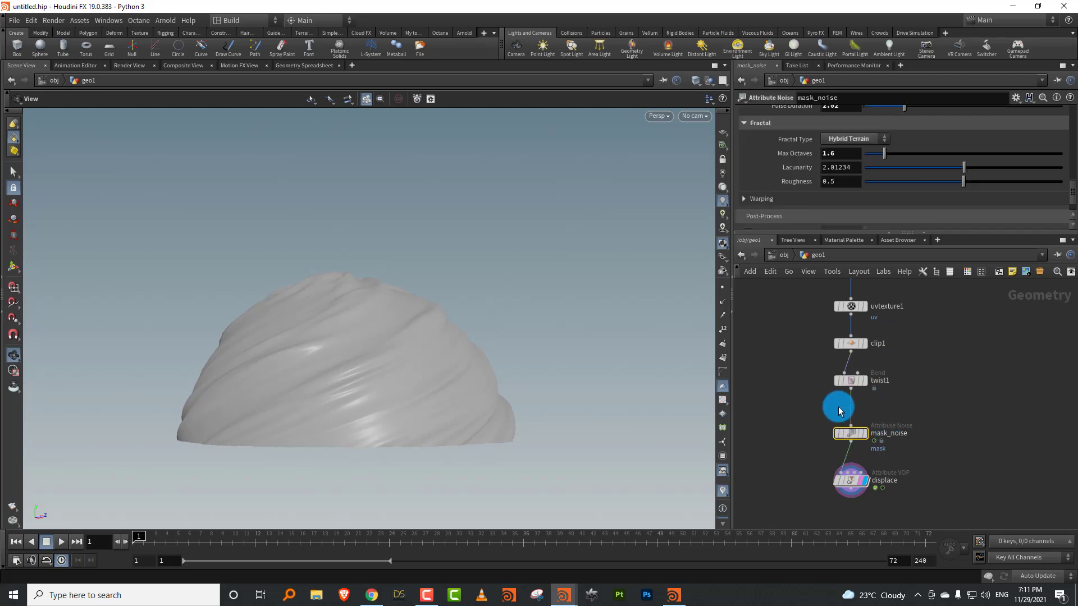
scroll(1069, 191, "up", 2)
scroll(1070, 196, "up", 6)
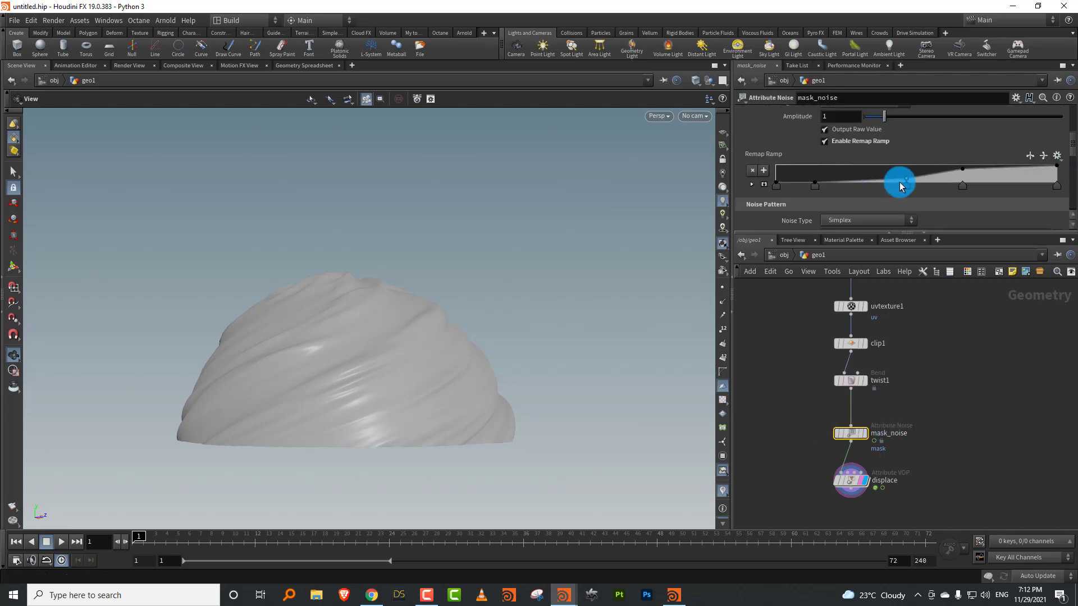
left_click_drag(908, 179, 903, 176)
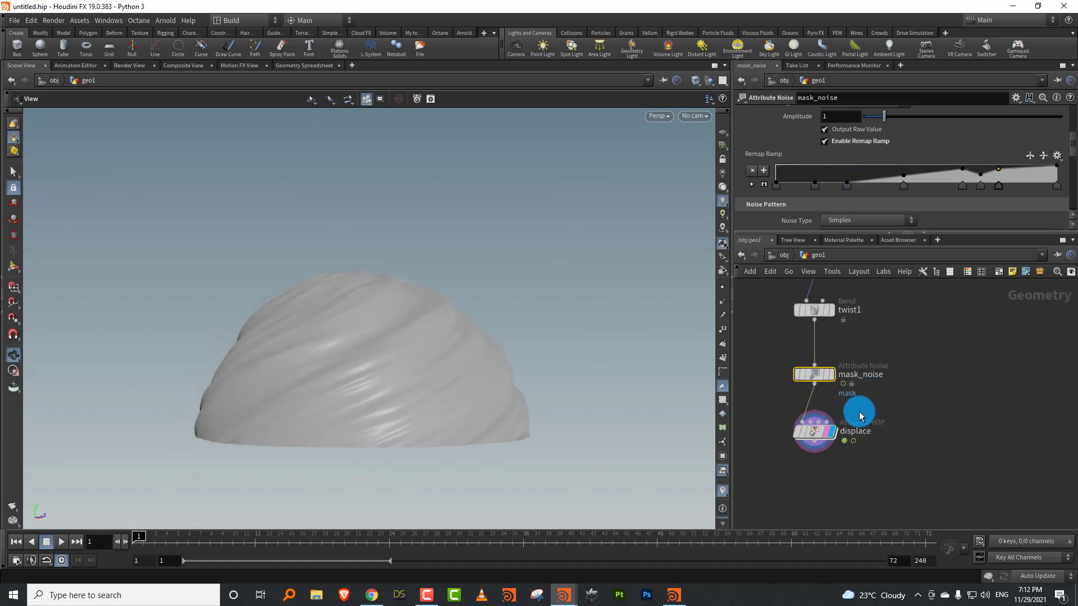
Add a Color node below displace, connect it to the displace output, and display it
key("Tab")
type("color")
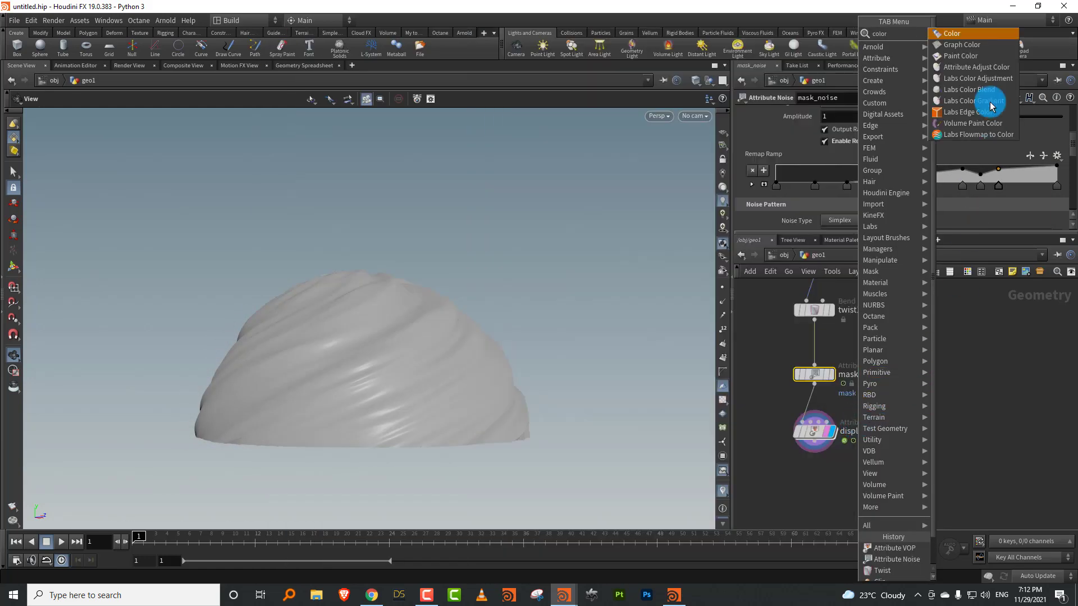
left_click(975, 32)
left_click(833, 442)
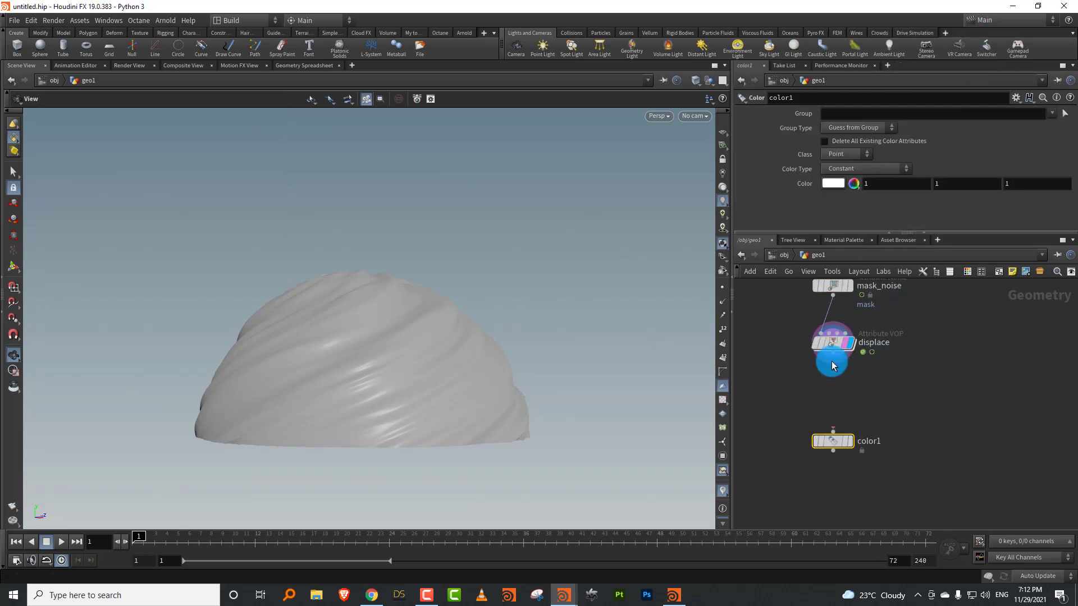
left_click_drag(831, 359, 836, 444)
left_click(849, 442)
Set the Color node's color type to Ramp from Attribute, driven by the mask attribute
left_click(868, 170)
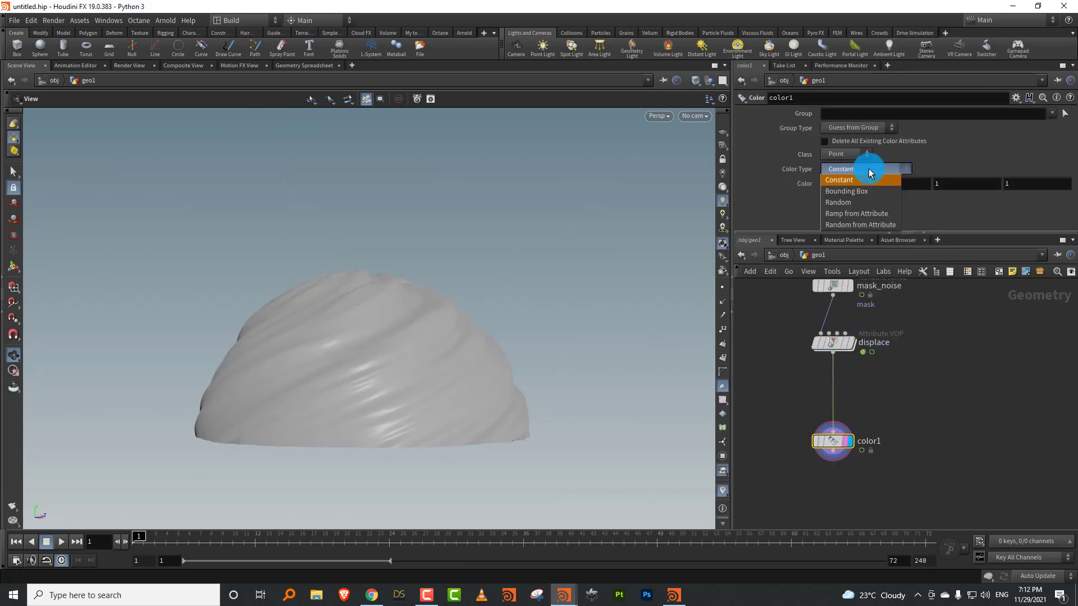
left_click(868, 214)
left_click(1055, 183)
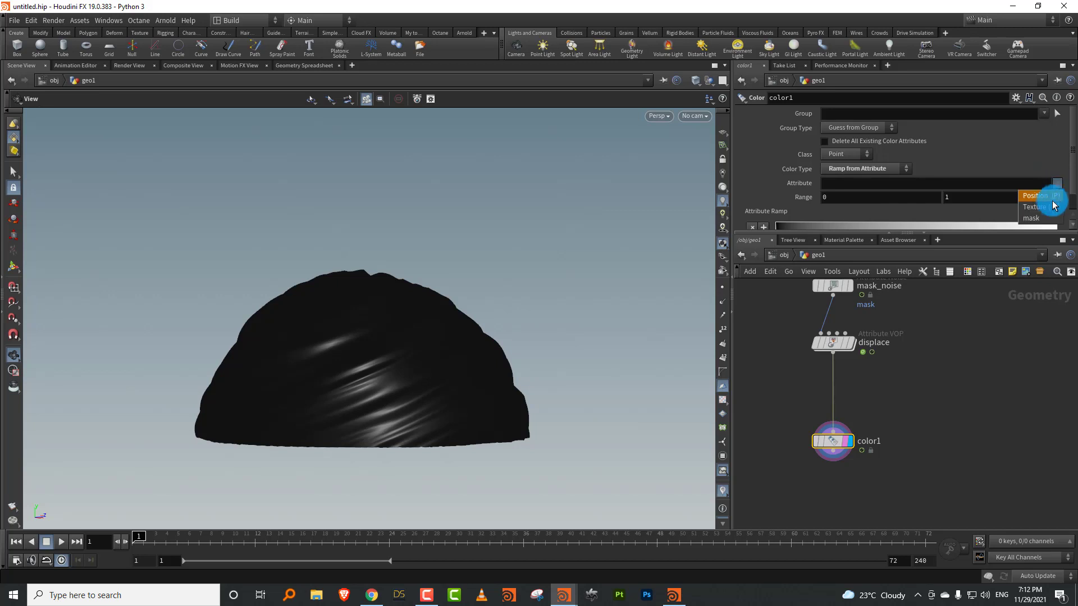
left_click(1033, 218)
left_click_drag(457, 360, 524, 339)
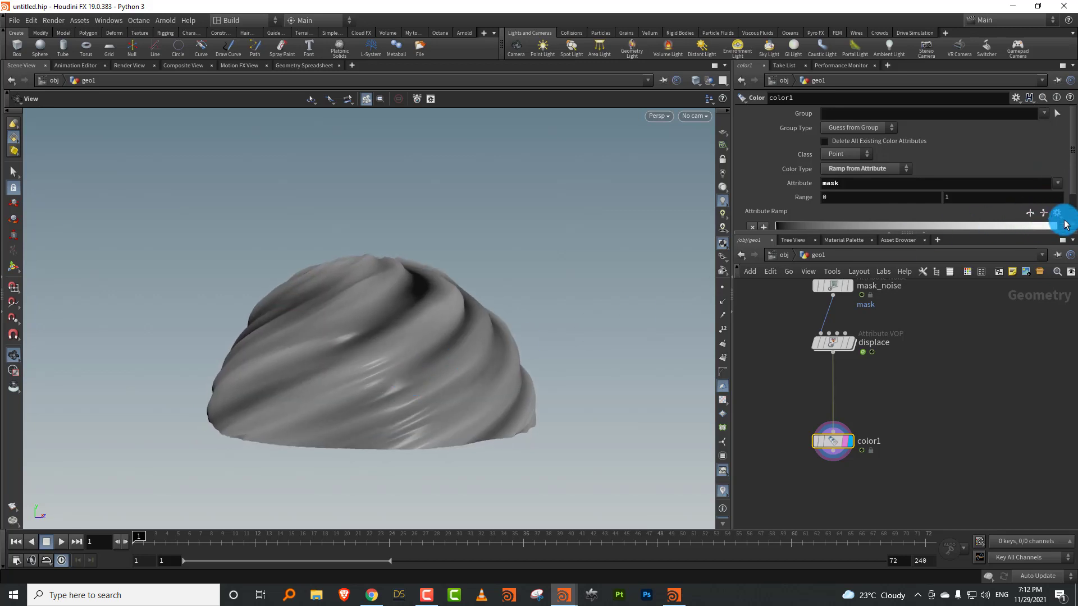
Try the Two-Tone, Viridis and Inferno presets on the Color node's attribute ramp
scroll(1069, 197, "down", 1)
left_click(1056, 191)
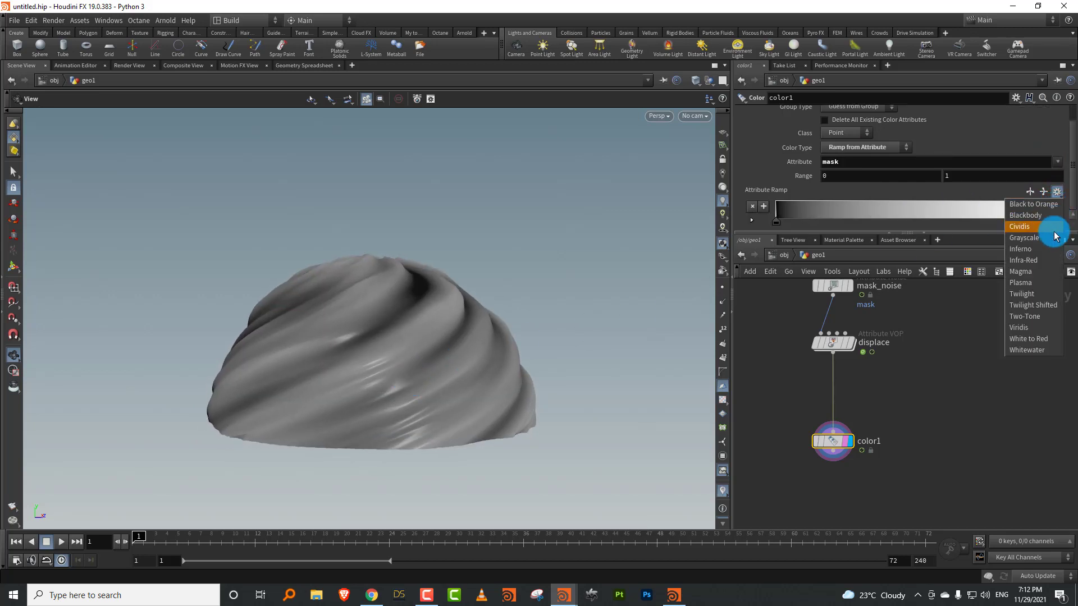
left_click(1044, 318)
left_click(1059, 195)
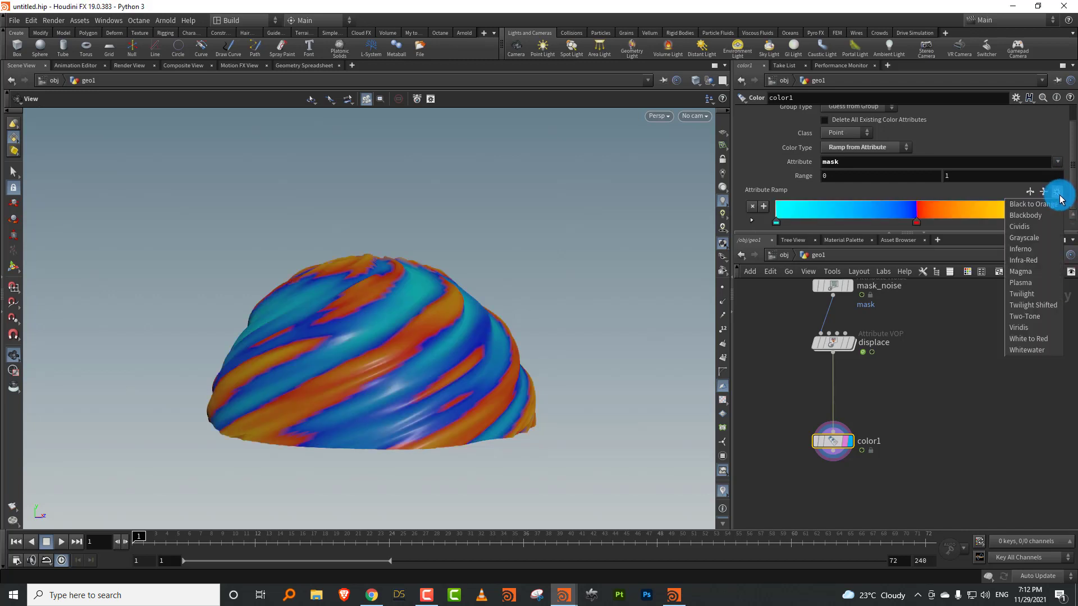
left_click(1030, 328)
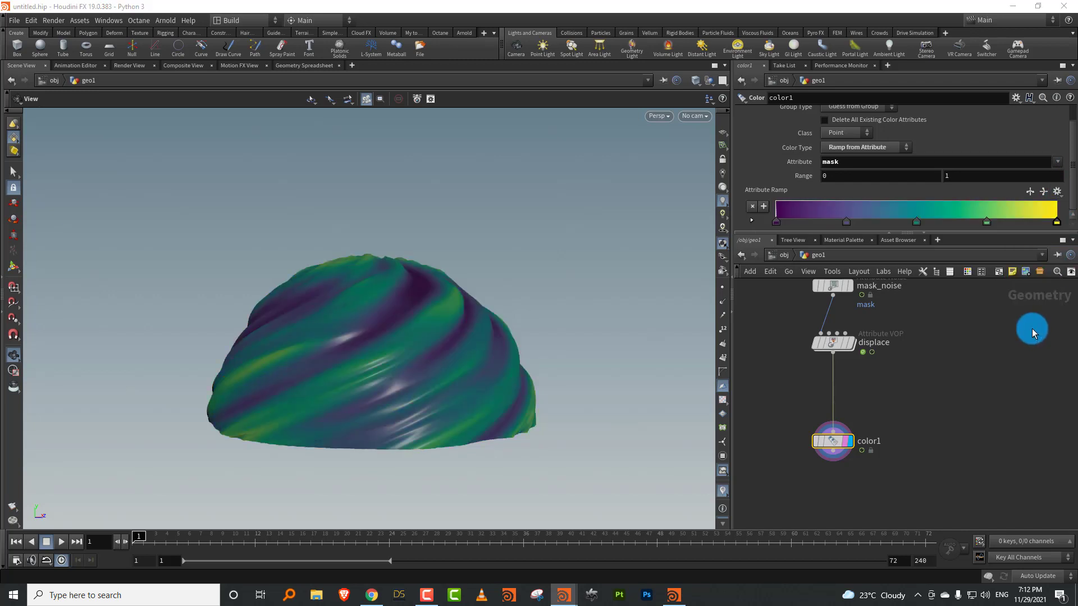
left_click(1058, 193)
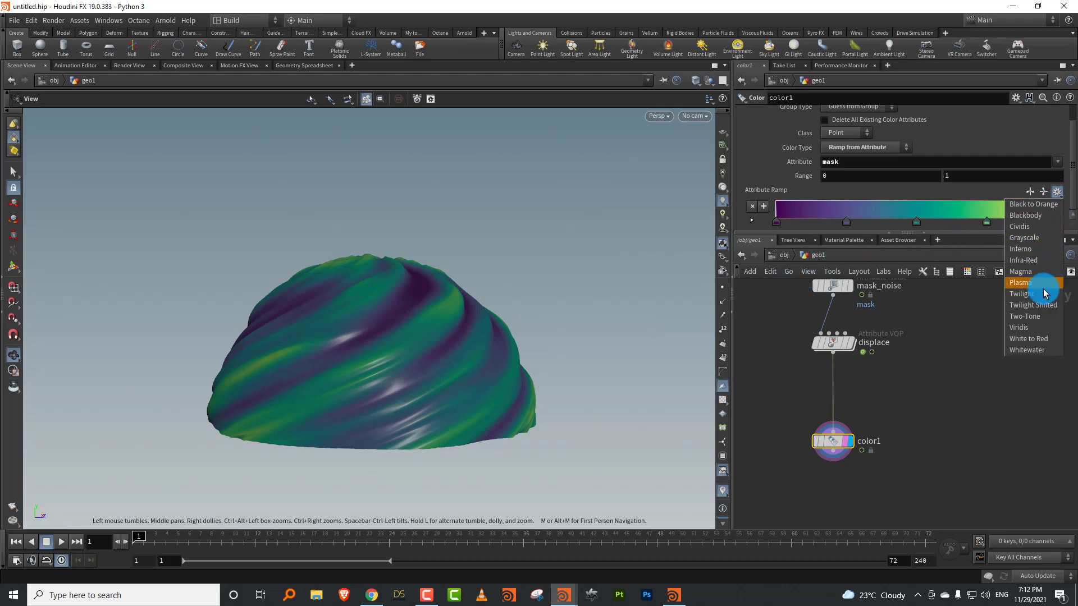
left_click(1032, 251)
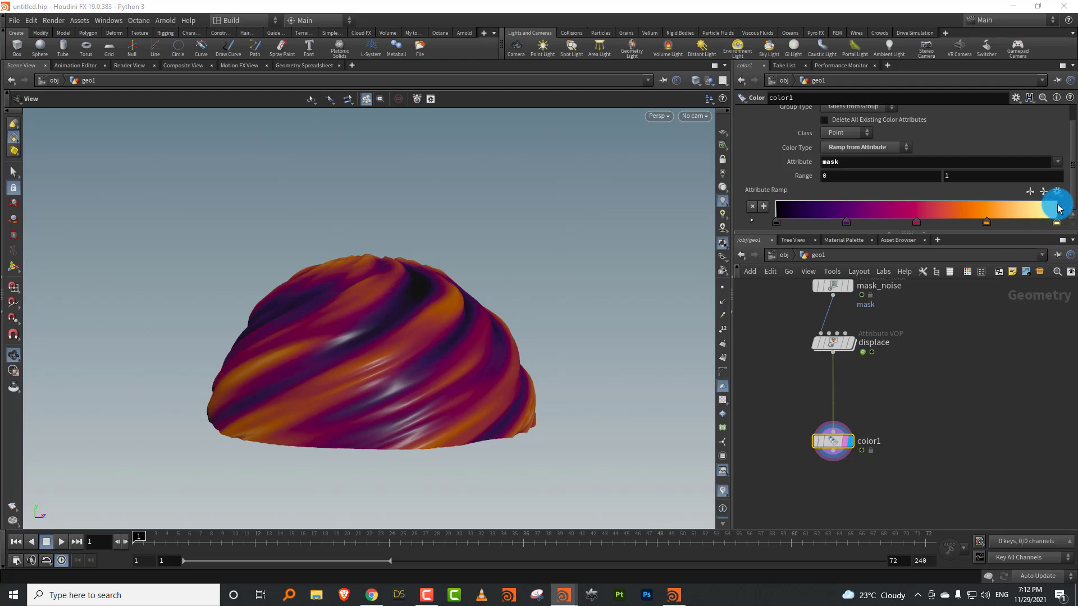
Apply the Two-Tone preset to the attribute ramp and rework its keys into a cyan, blue, magenta and yellow gradient
left_click(1057, 193)
left_click(1037, 311)
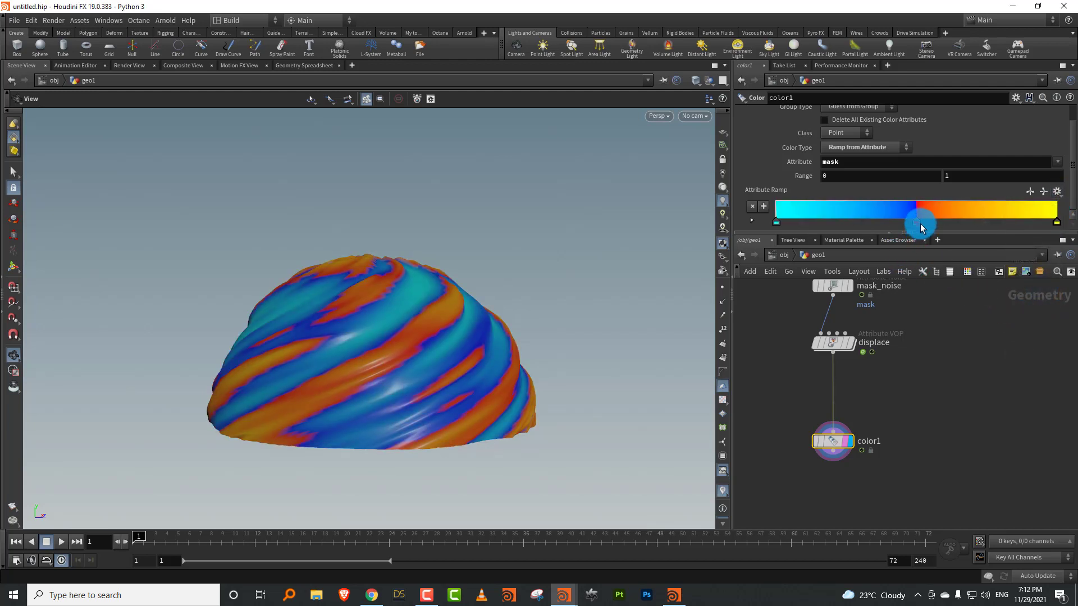
left_click_drag(922, 228, 827, 227)
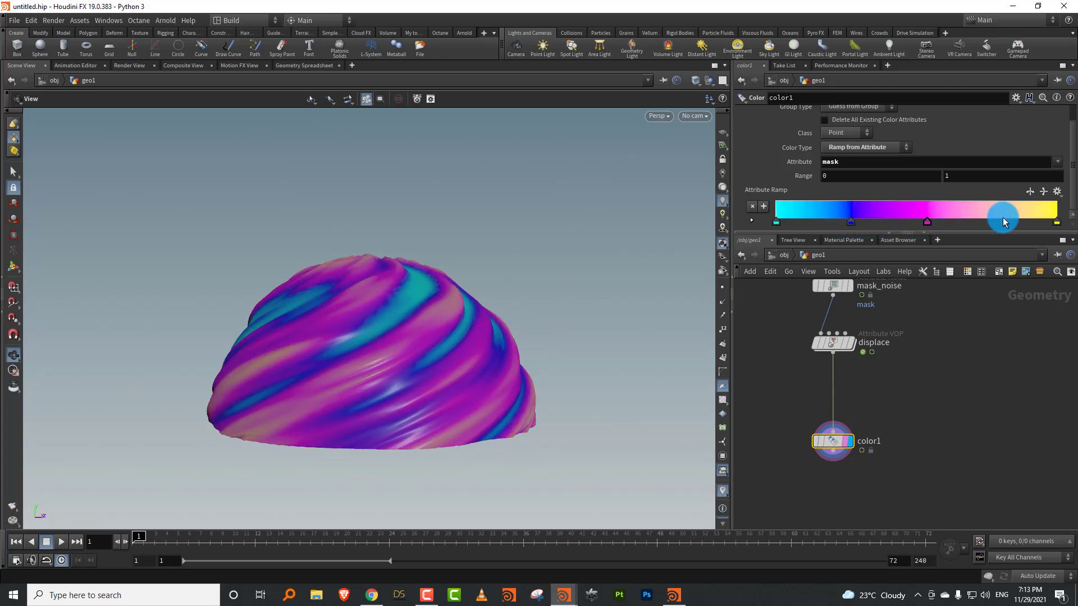
left_click_drag(1055, 221, 967, 219)
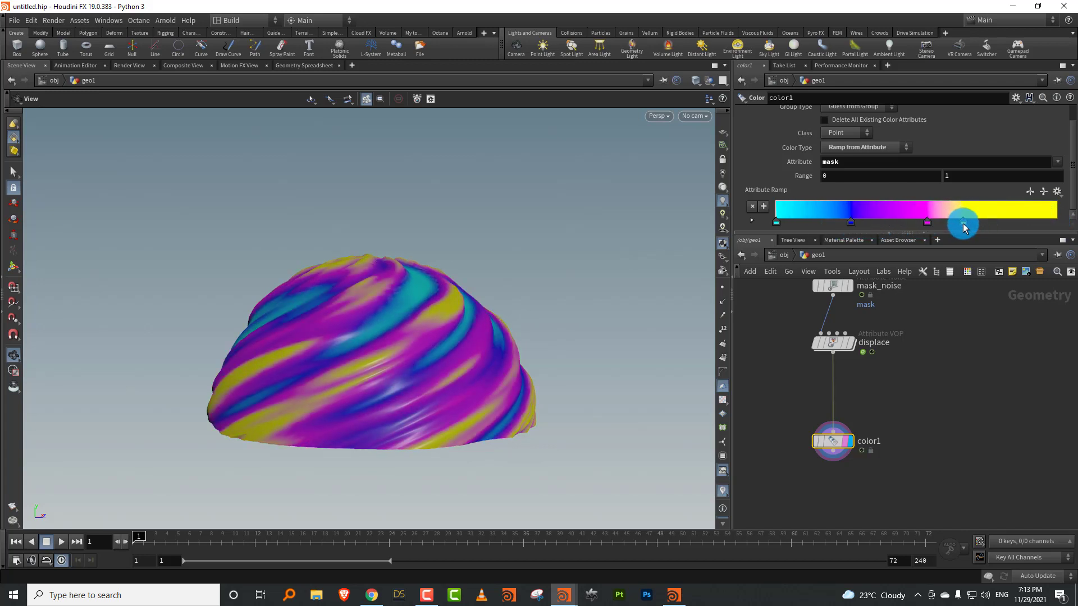
Recolor the yellow key of the Color node's attribute ramp to a bright orange with hue 29 and value 3
double_click(962, 222)
left_click_drag(940, 266, 845, 303)
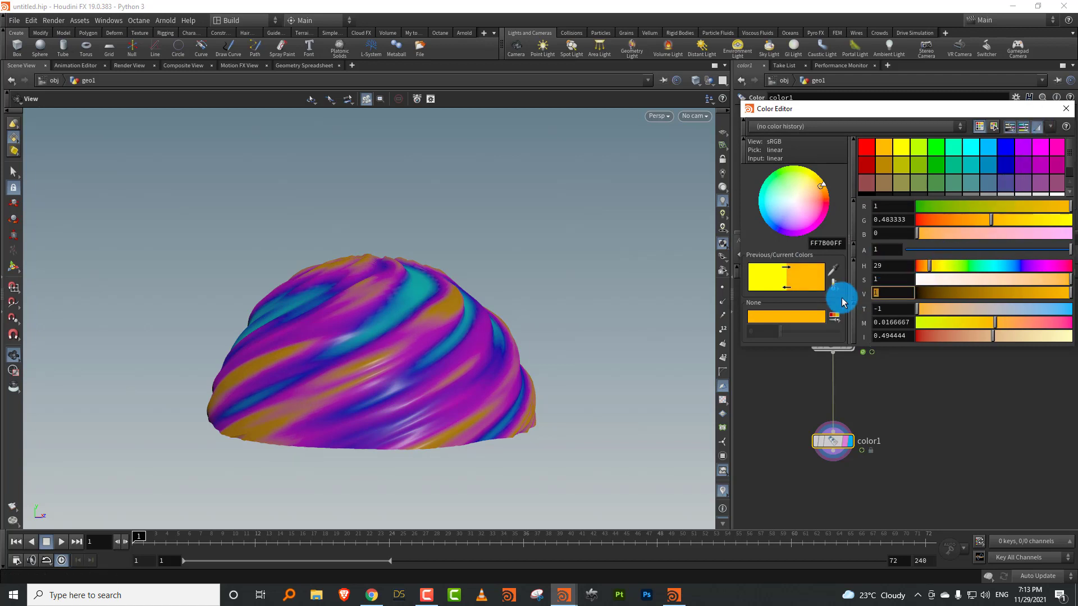
type("3")
key("Return")
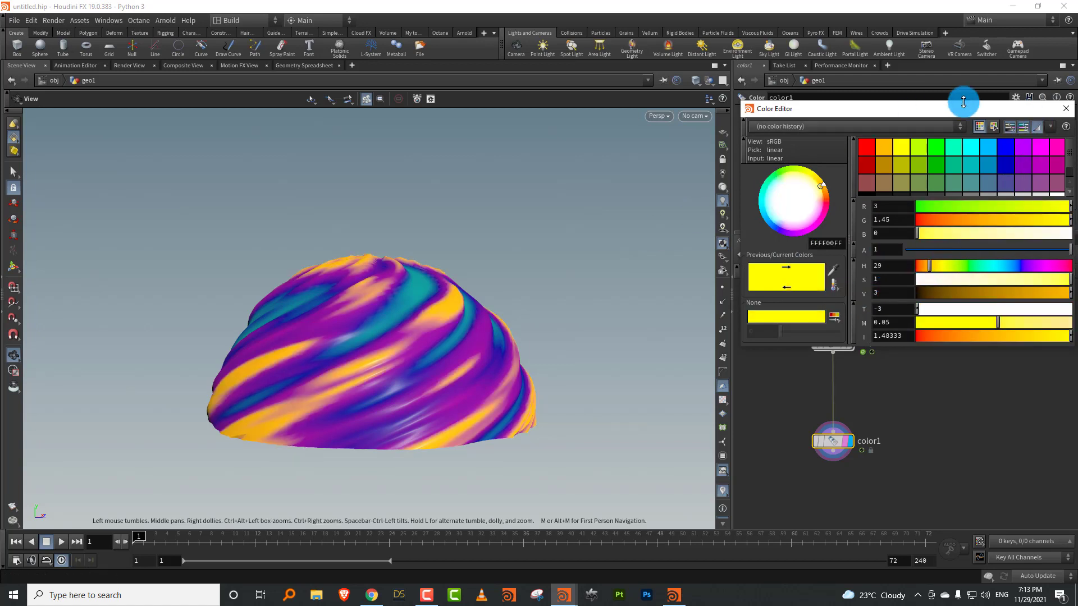
left_click(1068, 109)
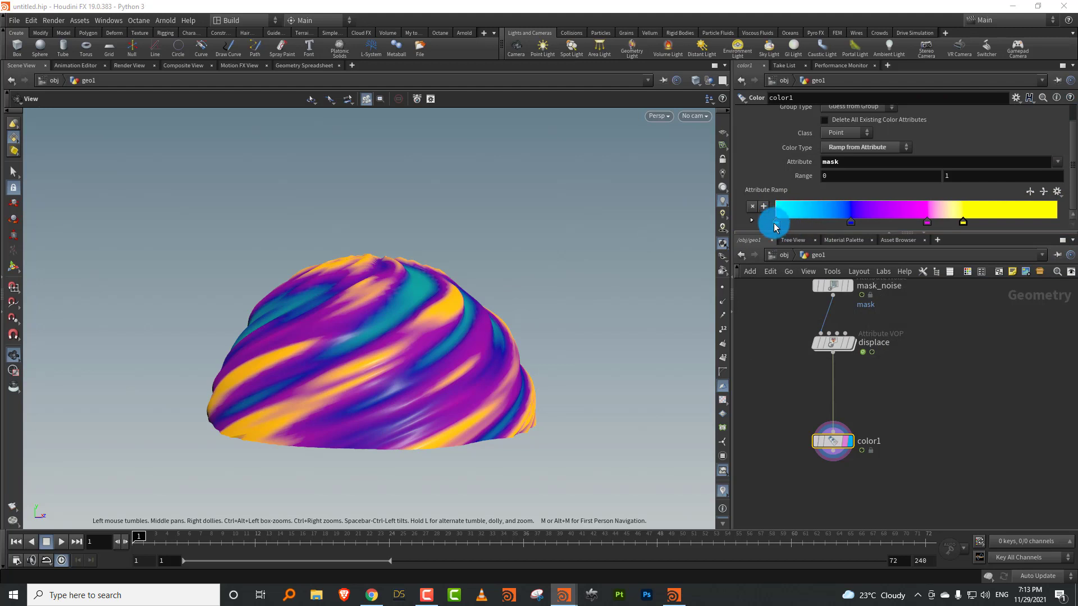
mouse_move(775, 222)
left_mouse_down()
mouse_move(769, 251)
mouse_move(769, 223)
left_mouse_up()
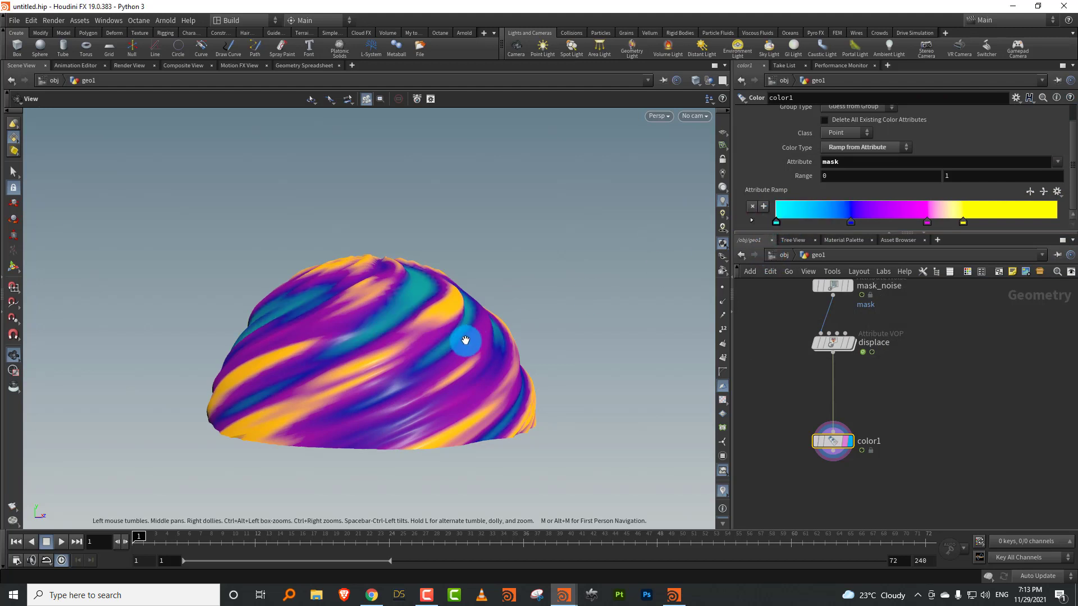
Set the viewport background color scheme to Dark in the display options
key("d")
left_click(558, 206)
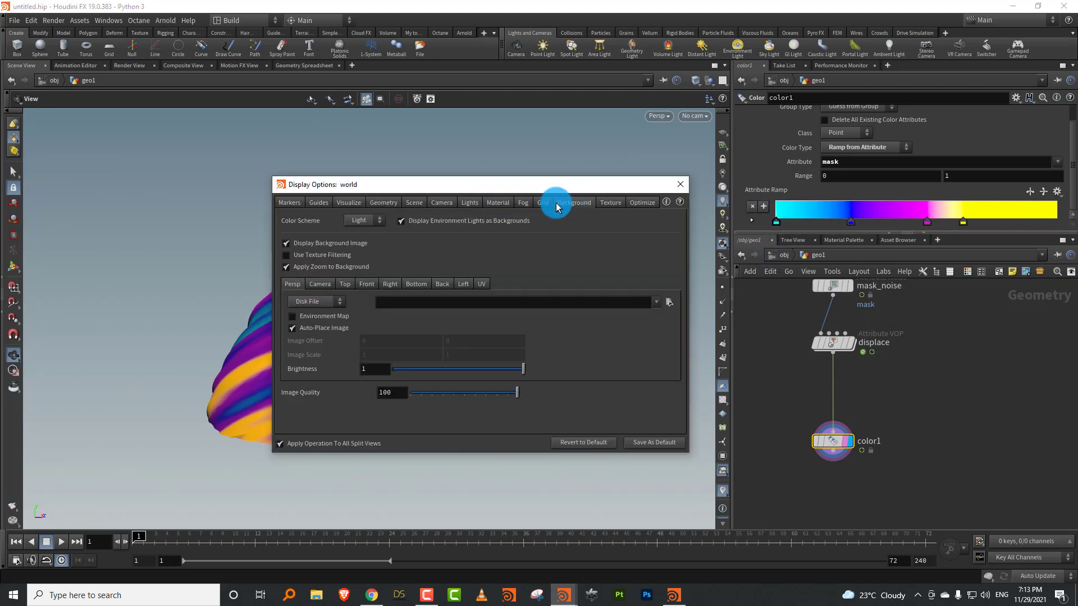
left_click(362, 220)
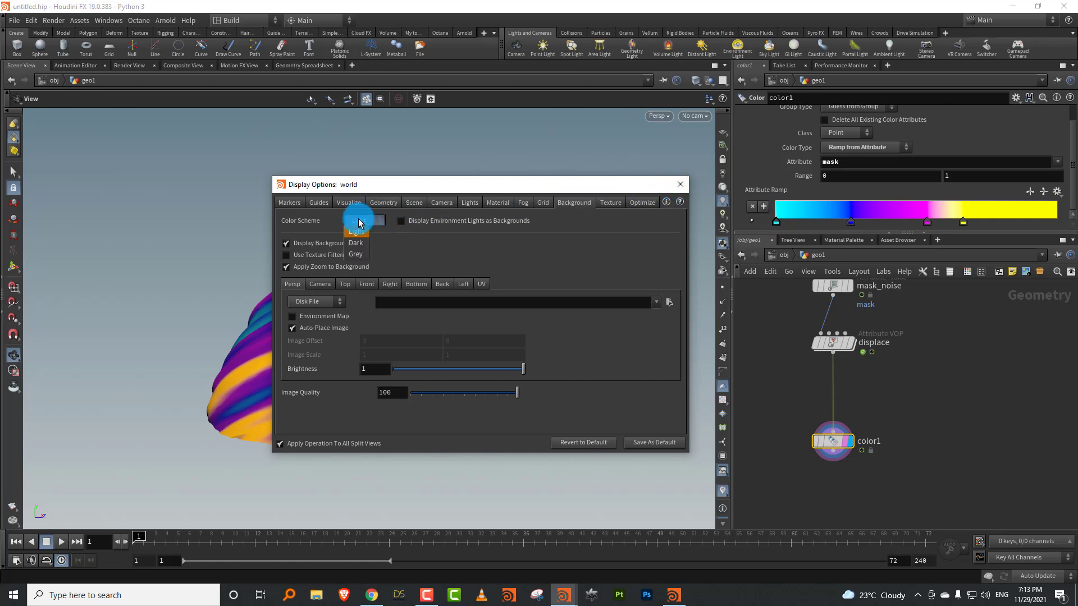
left_click(361, 242)
left_click(680, 184)
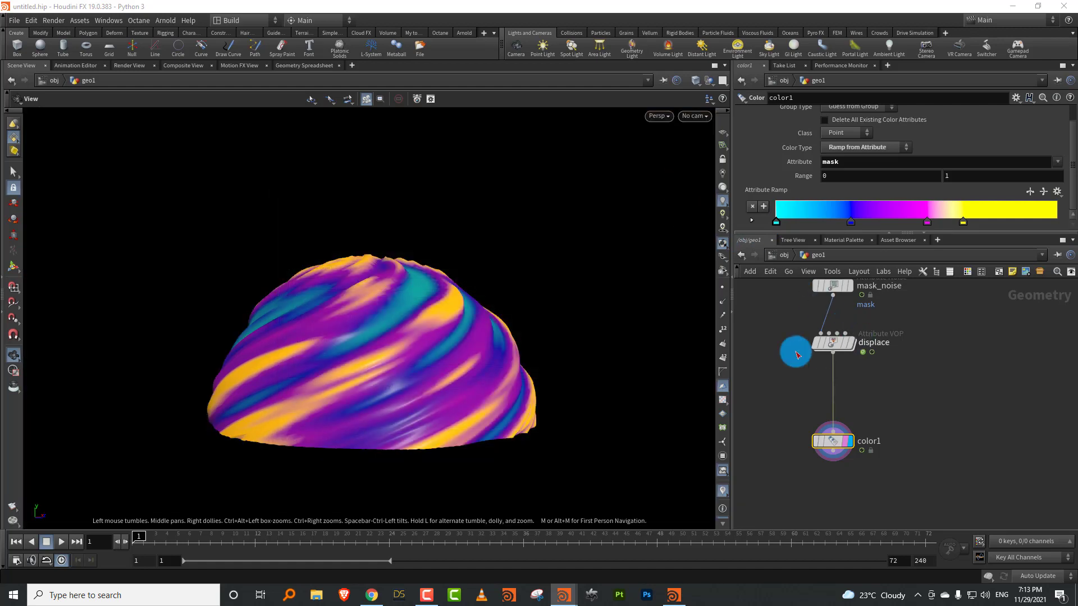
Adjust an upper key of the mask_noise remap ramp and play the animation to check the color distribution
left_click(61, 542)
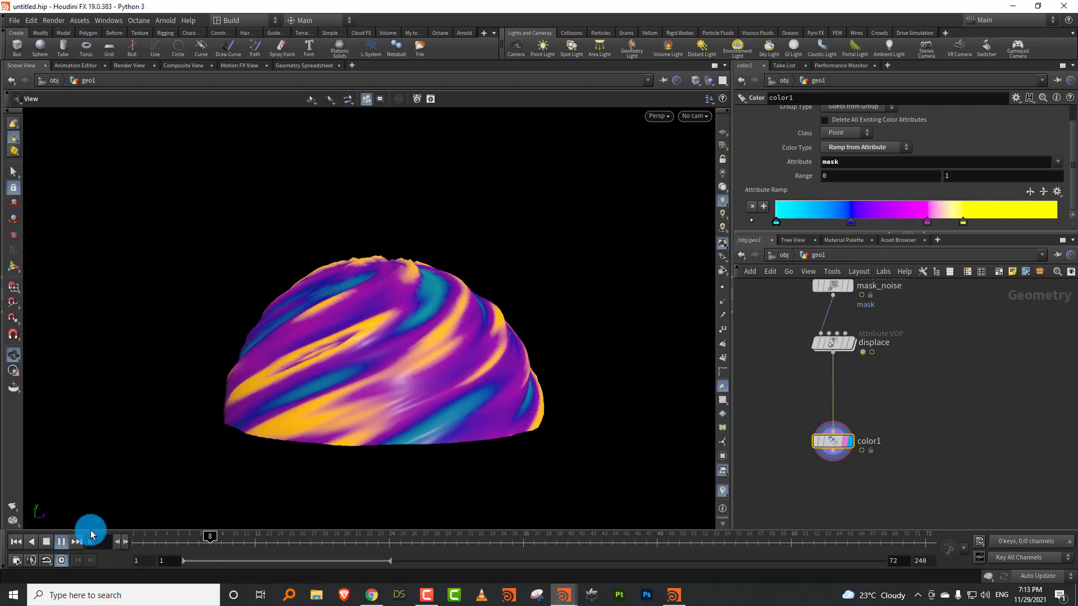
left_click(56, 542)
middle_click_drag(941, 346, 924, 540)
middle_click_drag(870, 456, 875, 395)
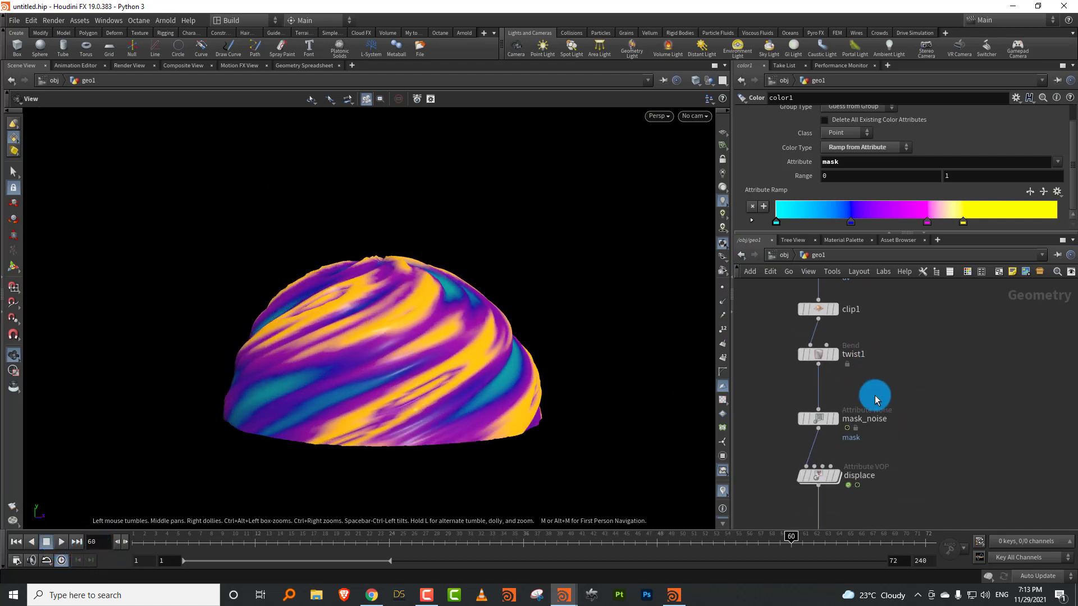
left_click(811, 422)
left_click_drag(981, 187, 979, 236)
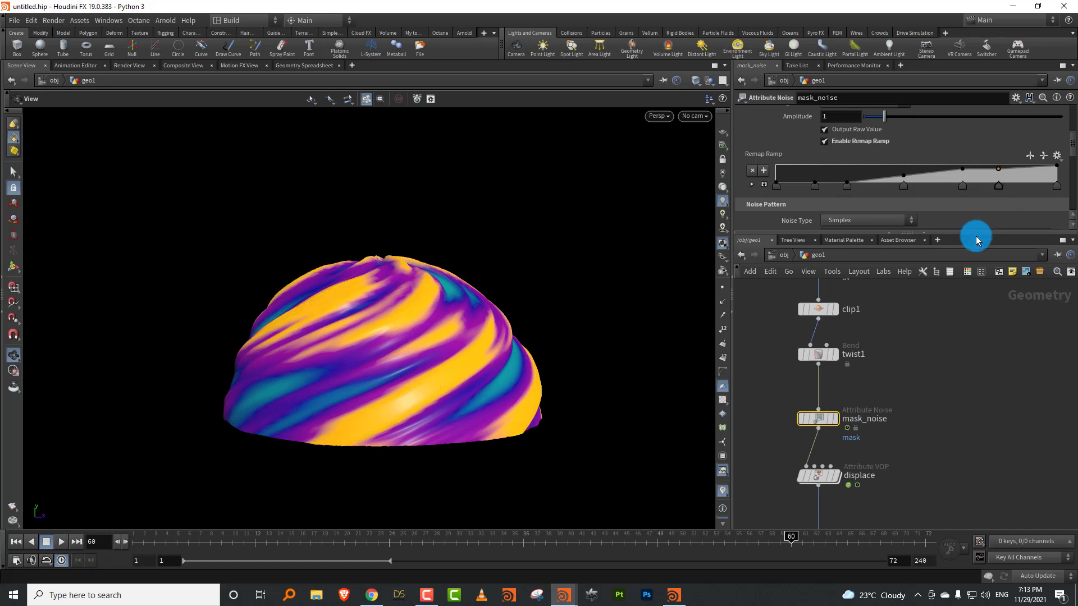
left_click_drag(168, 543, 76, 538)
left_click(61, 542)
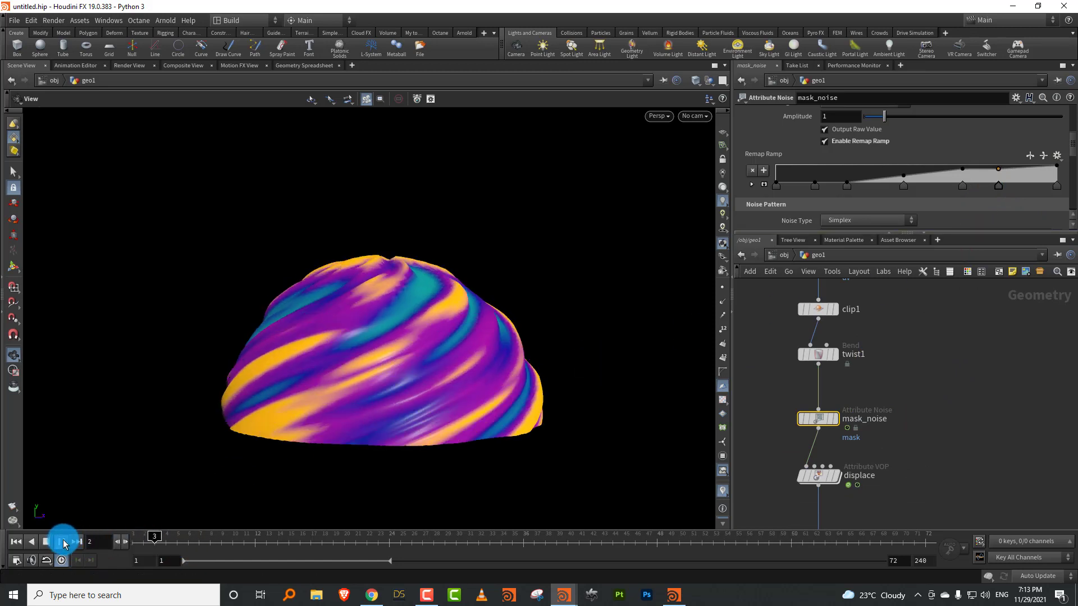
left_click(46, 542)
Insert an Attribute Adjust Float node between displace and color1
middle_click_drag(872, 453, 883, 385)
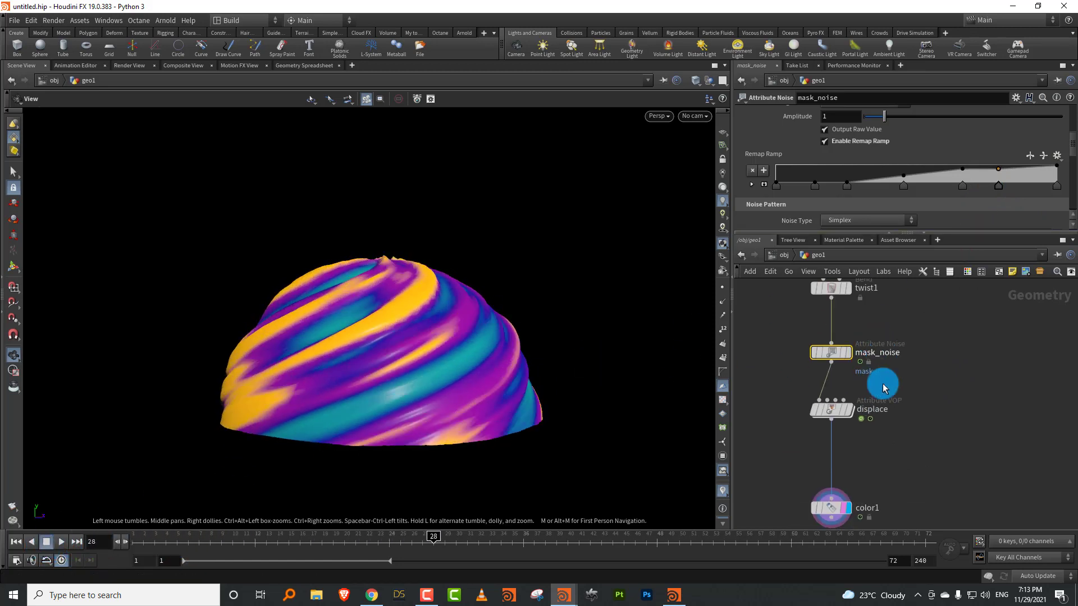
middle_click_drag(859, 469, 856, 422)
key("Tab")
type("float")
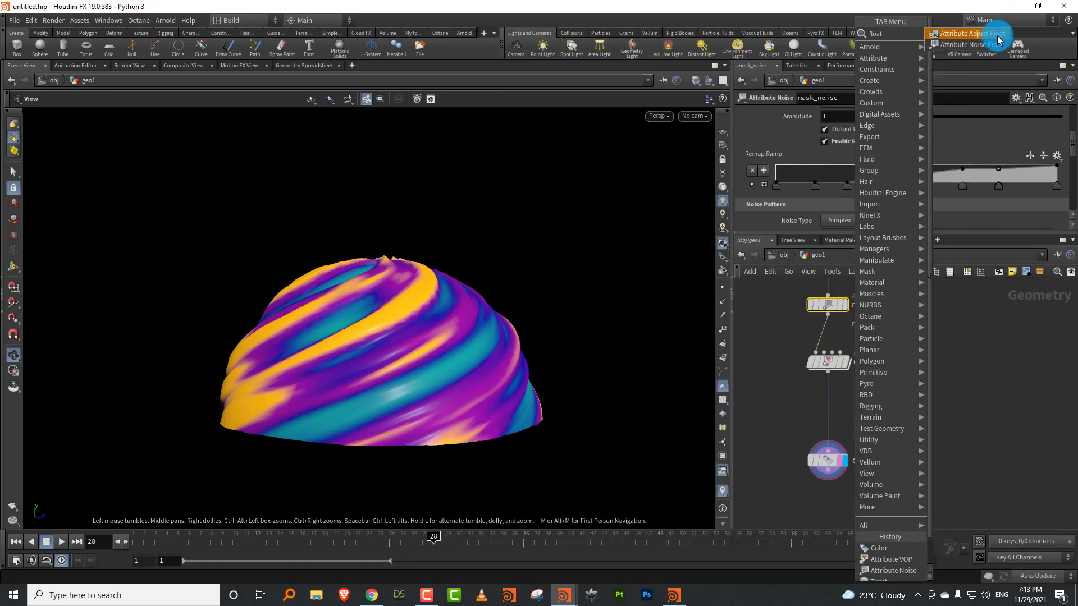
left_click(984, 35)
left_click(828, 416)
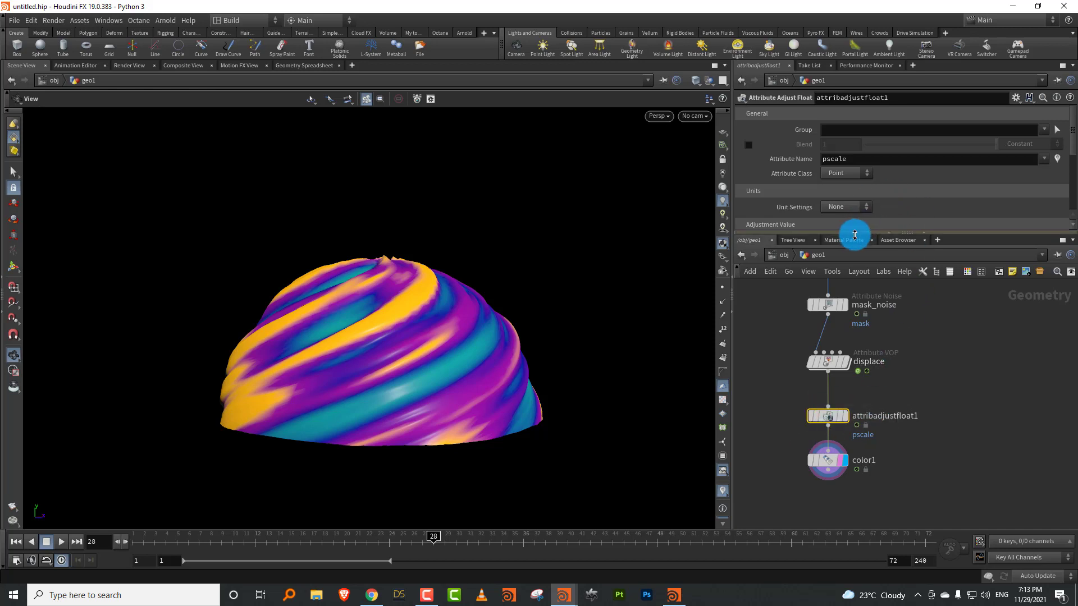
Set the Attribute Adjust Float operation to Set Always and name its attribute Alpha
left_click_drag(854, 235, 849, 252)
left_click(849, 254)
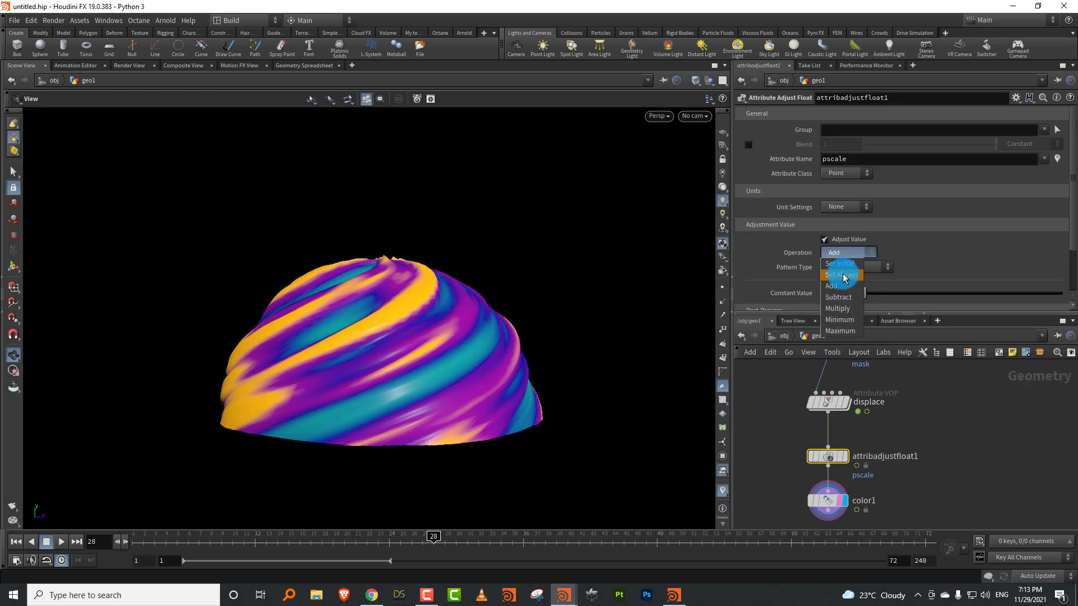
left_click(841, 274)
double_click(842, 159)
type("Al")
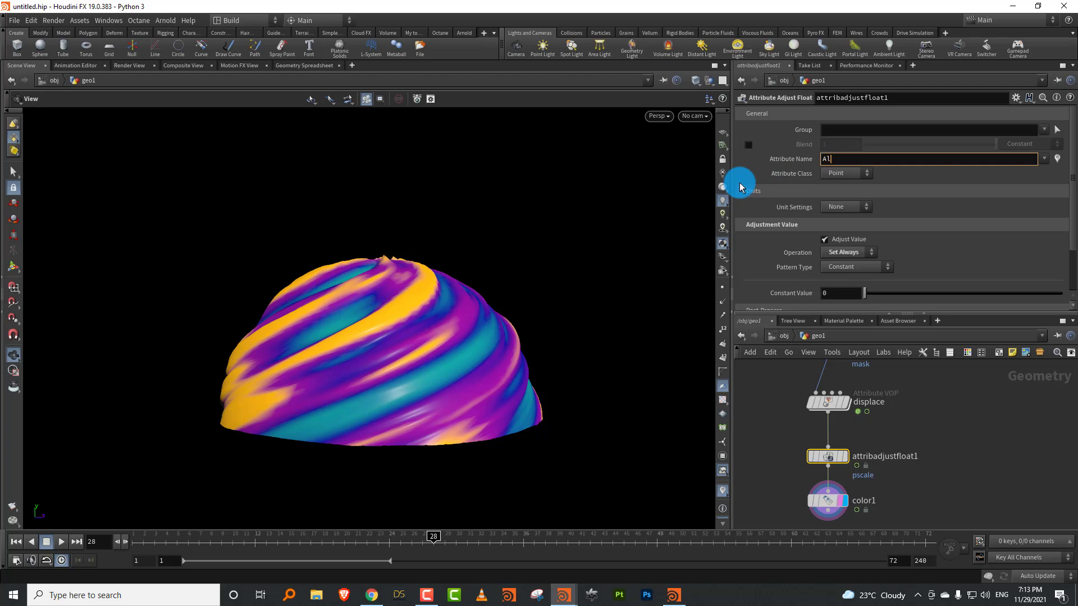
type("pha")
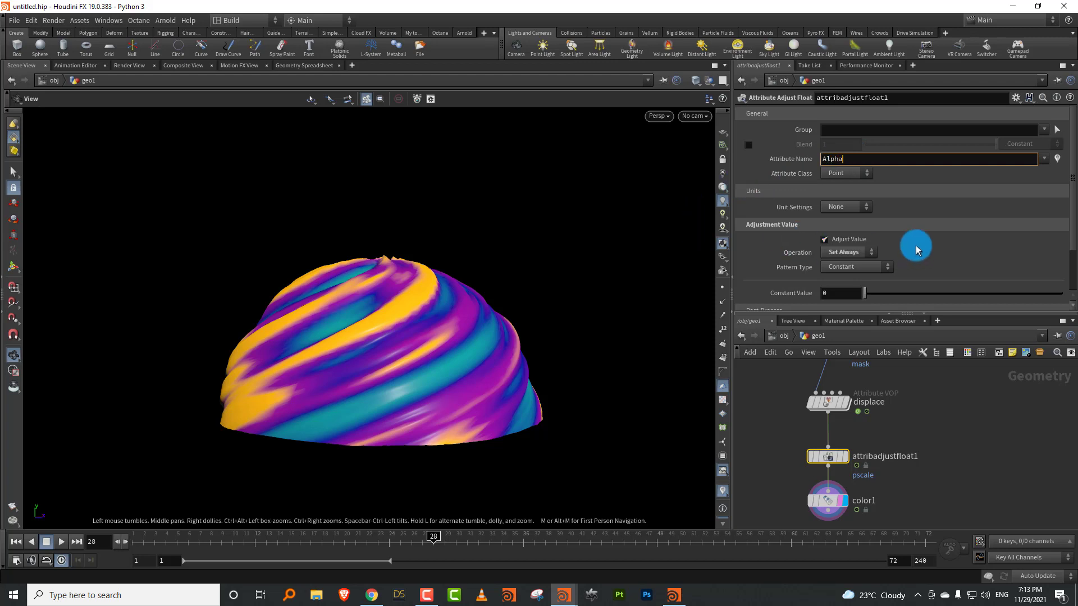
left_click(935, 255)
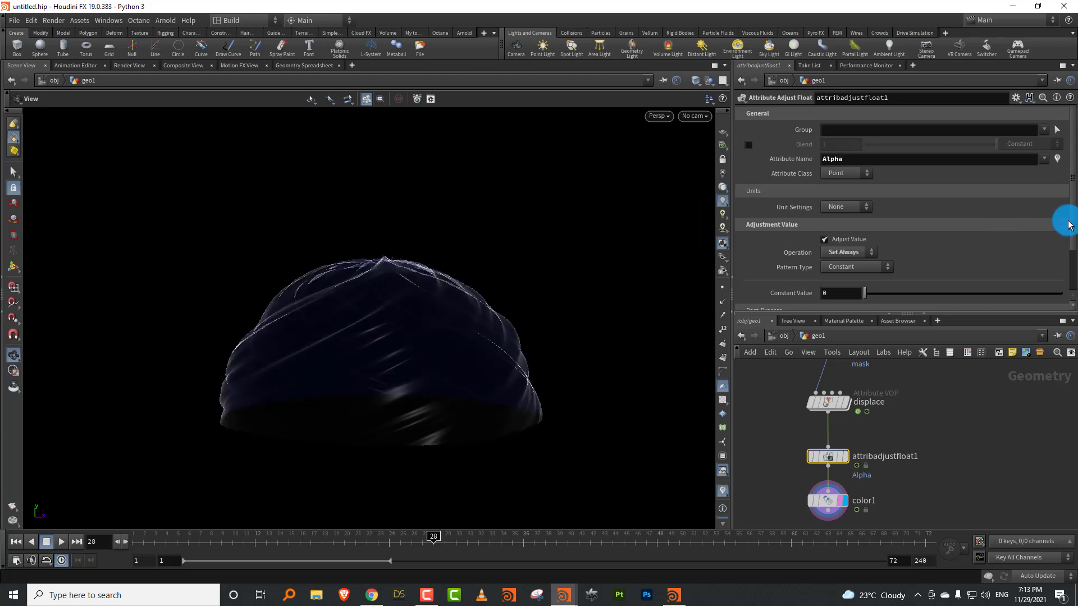
Set the Alpha pattern type to Remap Attribute and add two remap ramp keys, holding low mask values at zero before rising to full
scroll(1068, 224, "down", 3)
left_click(864, 214)
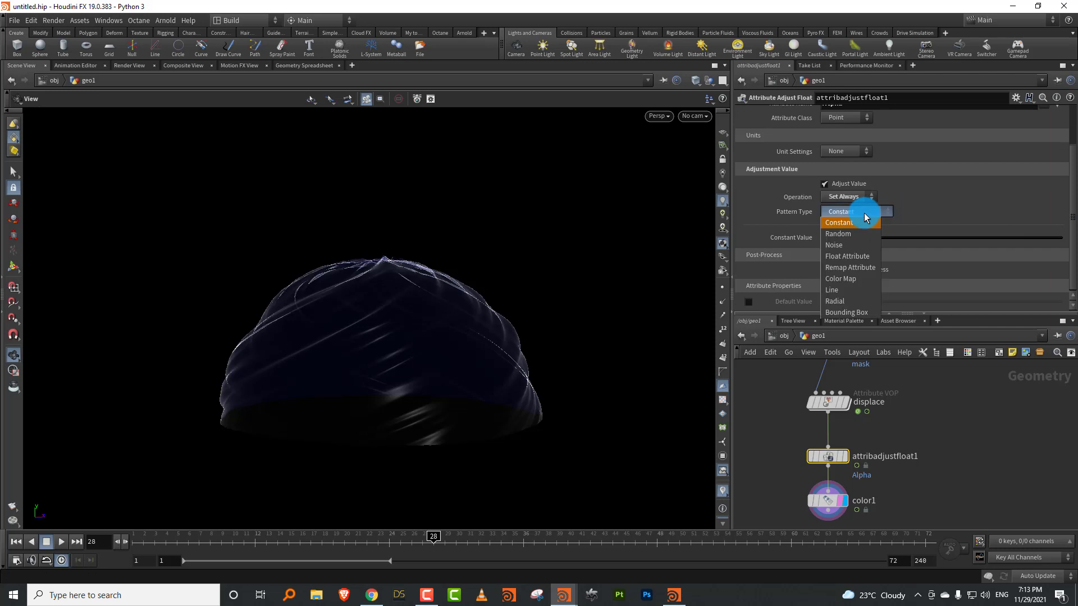
left_click(859, 266)
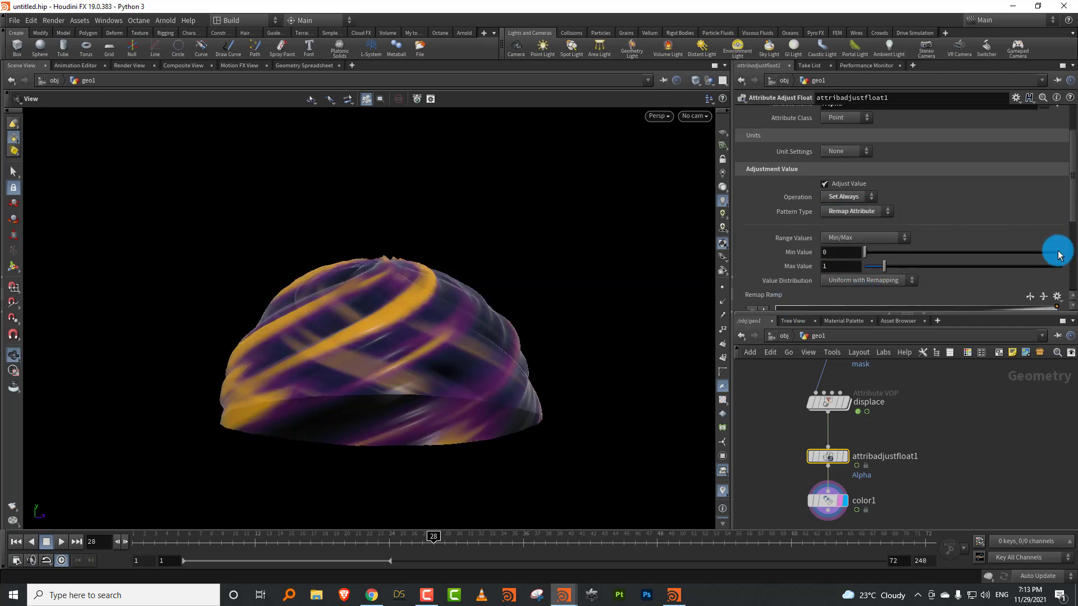
left_click_drag(1073, 211, 1073, 249)
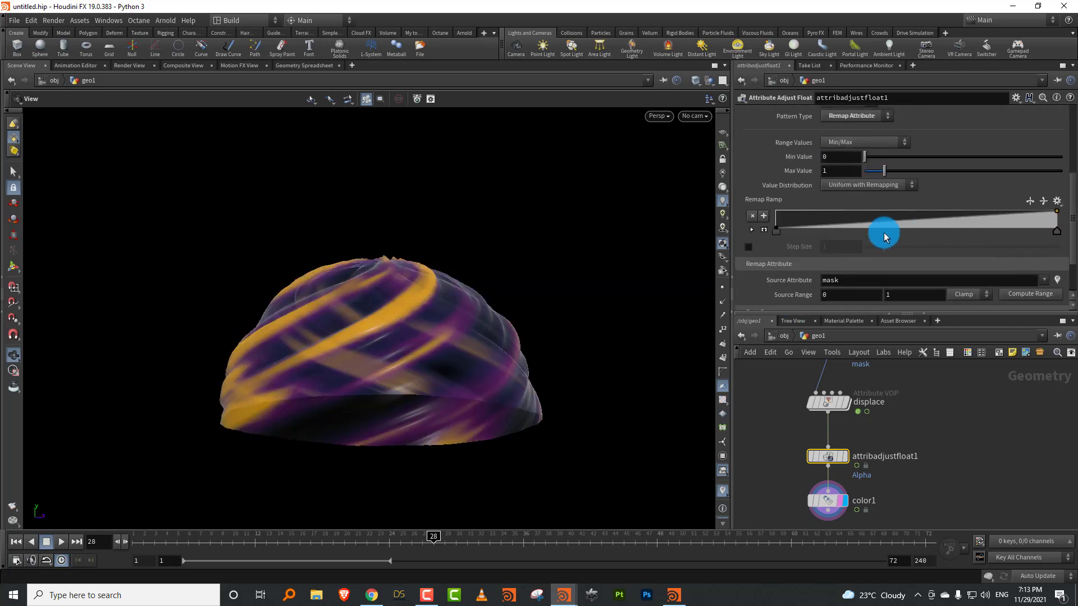
left_click_drag(842, 229, 860, 207)
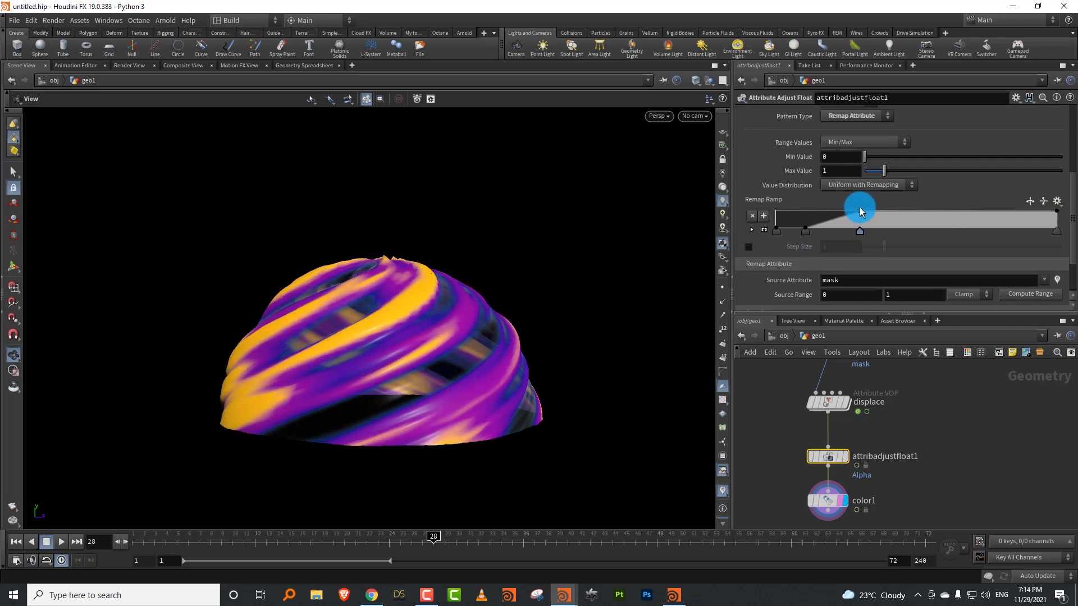
Play the animation from the first frame to examine the dome's transparency
mouse_move(447, 315)
left_mouse_down()
mouse_move(352, 347)
mouse_move(385, 368)
mouse_move(456, 327)
left_mouse_up()
left_click(131, 536)
left_click(64, 540)
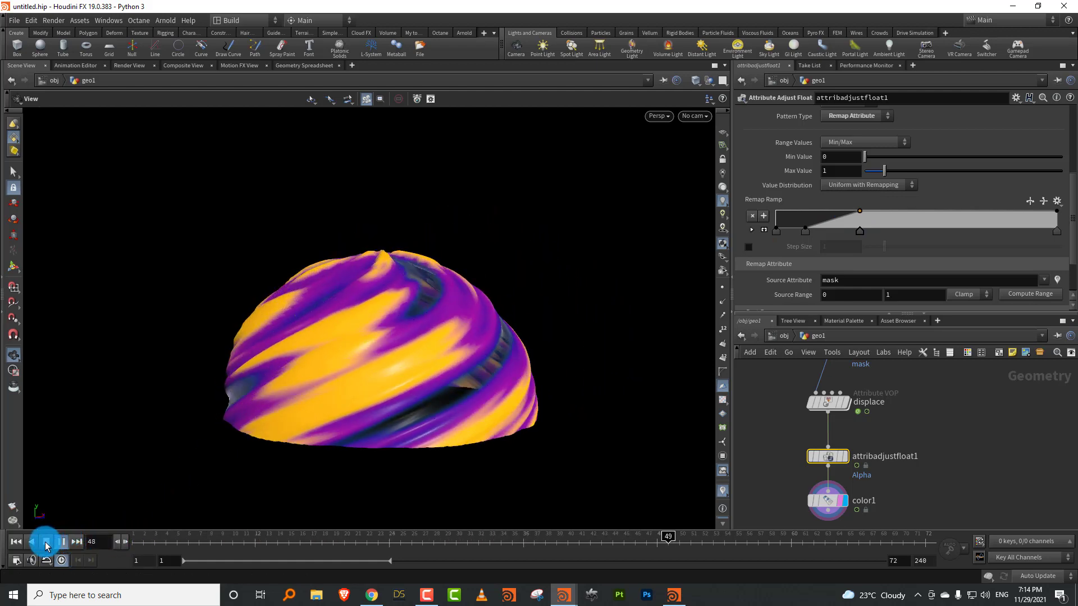
left_click(48, 541)
Turn off the viewport lighting and move the Alpha remap ramp's full-value key to about the middle for a softer fade
left_click_drag(488, 339, 938, 232)
left_click(813, 231)
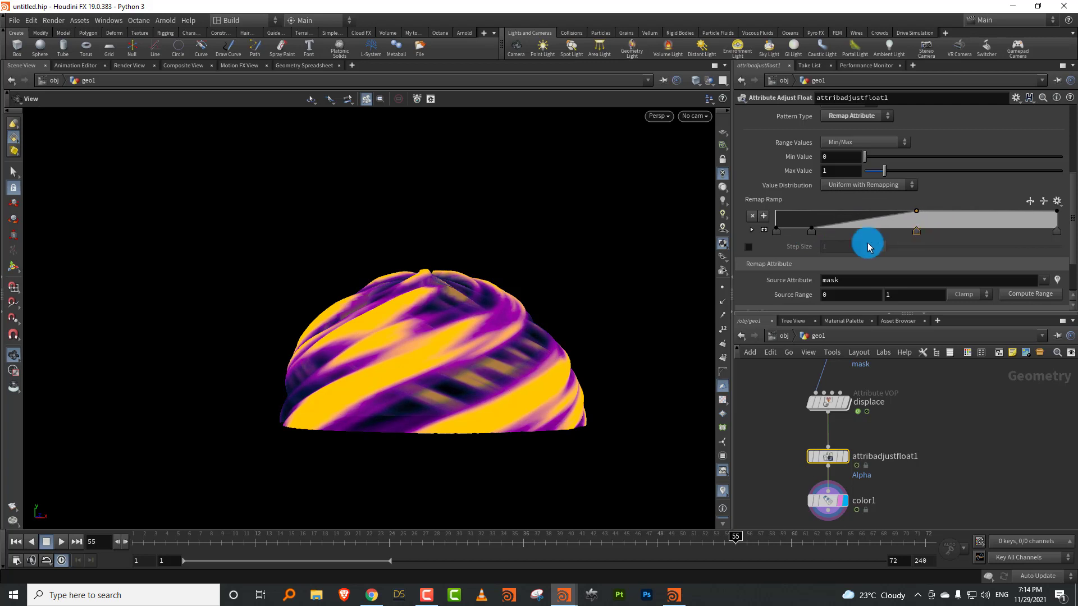
left_click(141, 542)
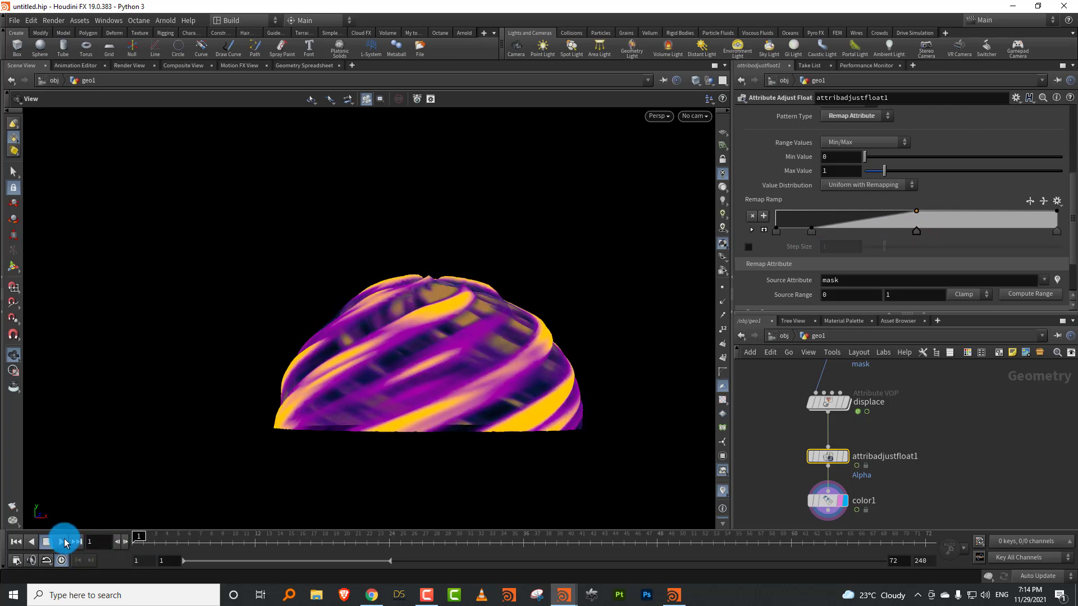
left_click(65, 542)
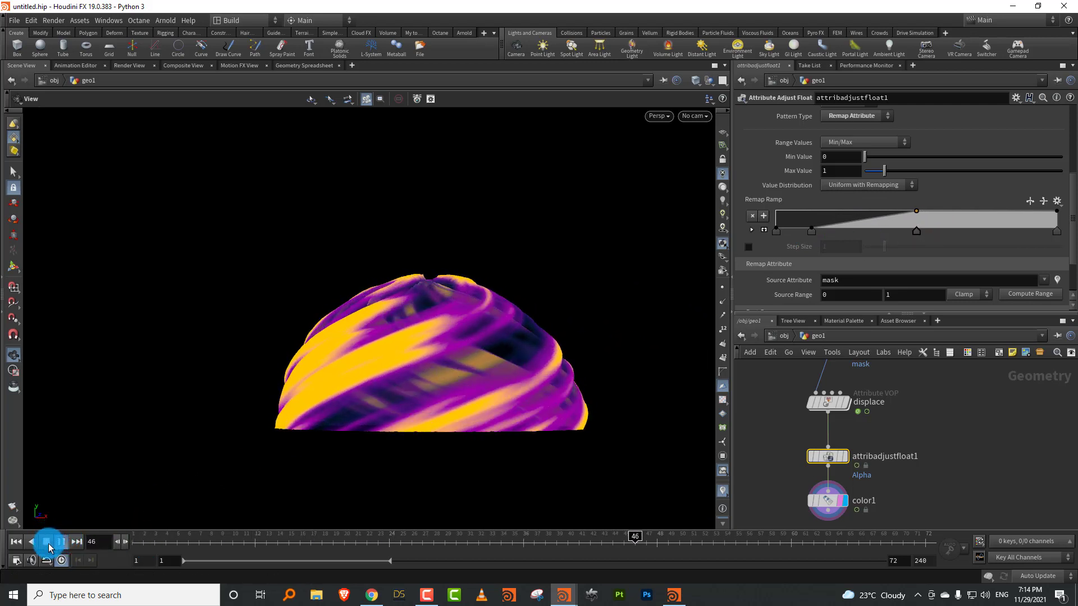
left_click(47, 542)
Enable Remove Backfaces under the viewport's Optimize display options
key("d")
left_click_drag(561, 186, 897, 198)
left_click(975, 214)
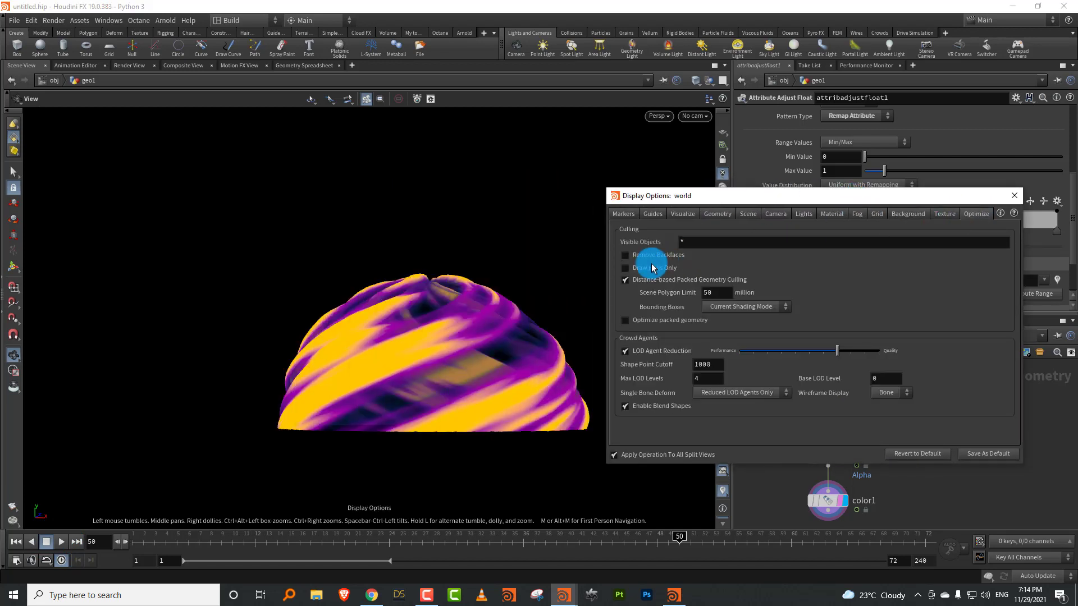
left_click(663, 256)
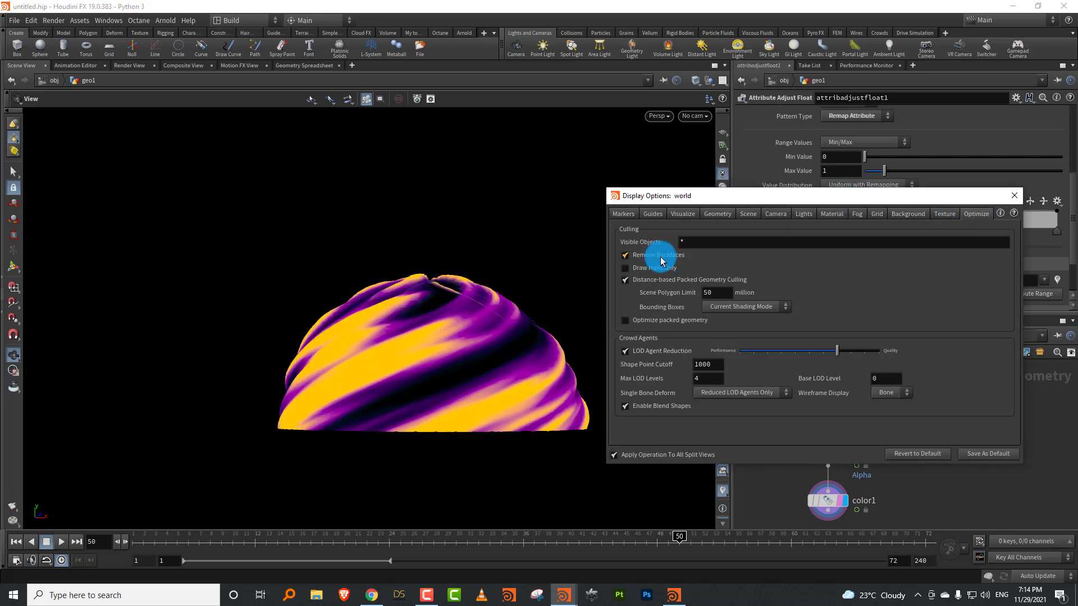
left_click_drag(484, 341, 443, 335)
left_click(1014, 196)
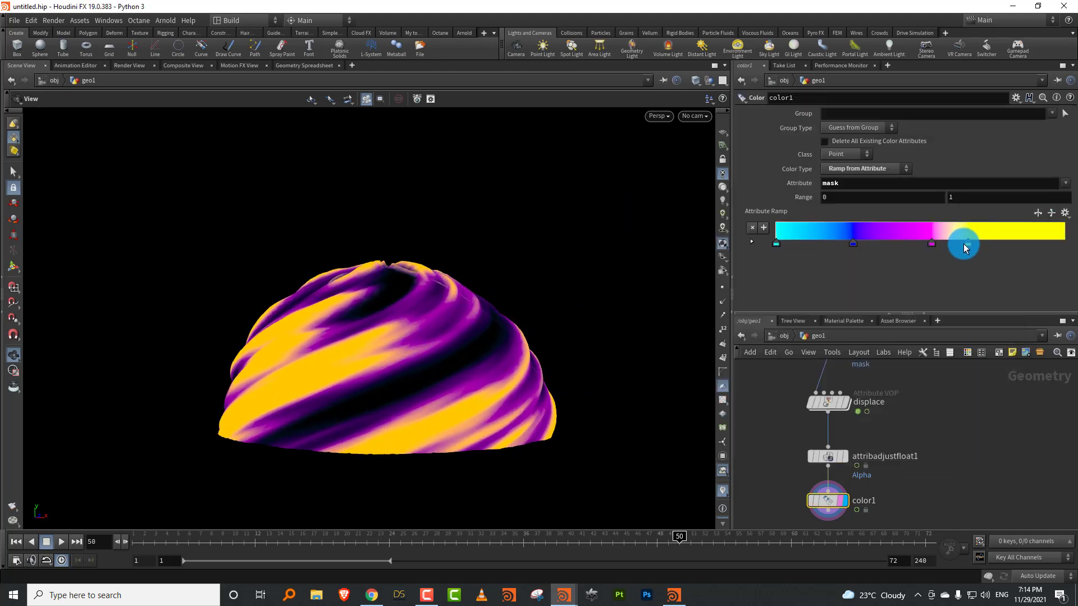
Set the color ramp's last key to hue 22, move it closer to the ramp's end, and preview the animation
double_click(966, 245)
left_click_drag(944, 262, 926, 272)
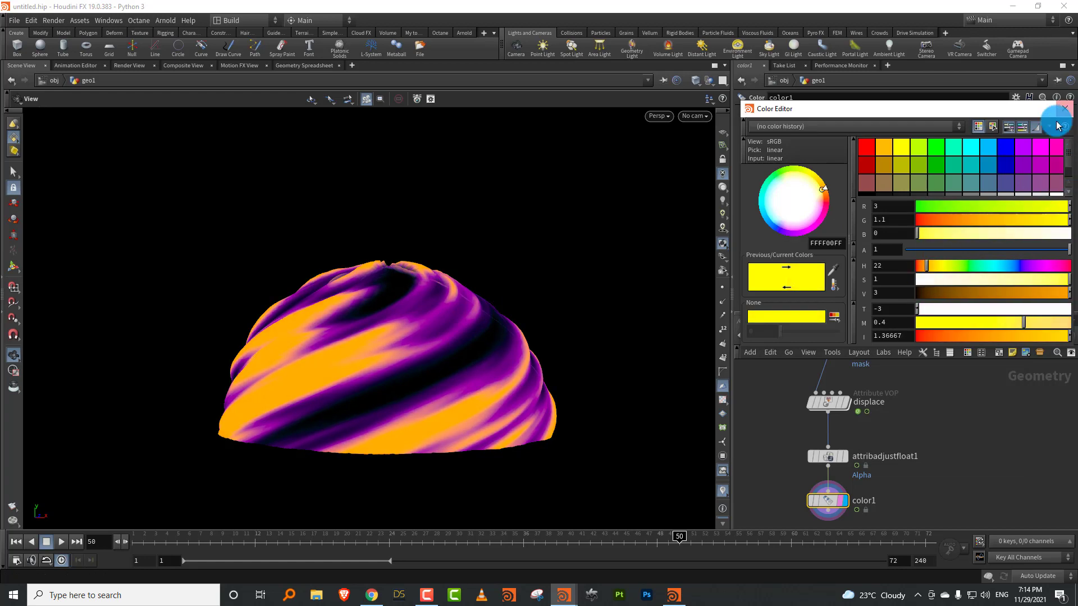
left_click(1065, 109)
left_click_drag(680, 536, 73, 546)
left_click(71, 542)
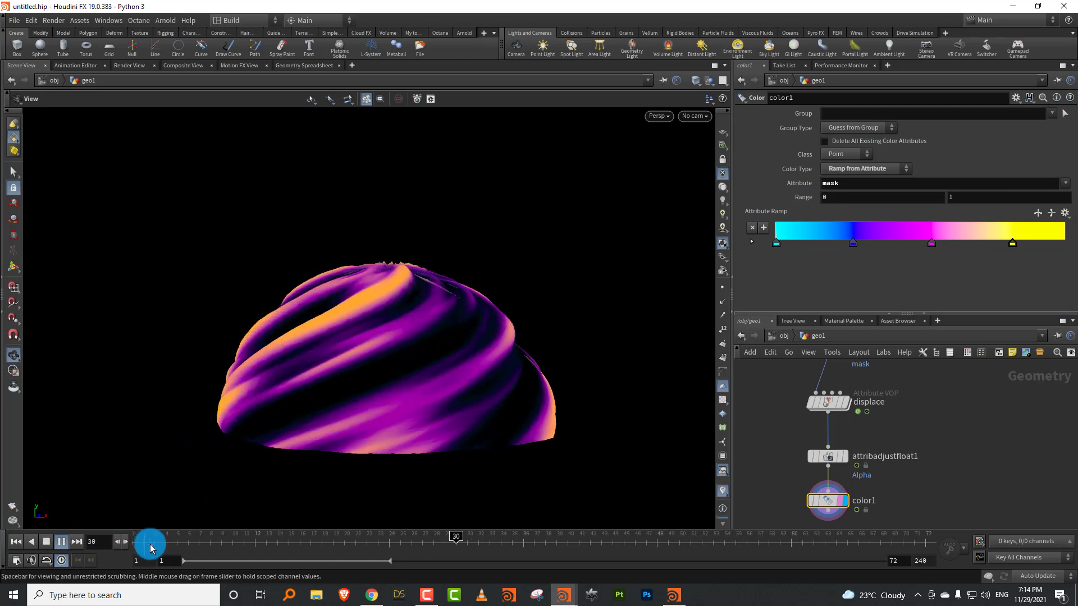
left_click_drag(149, 544, 90, 546)
left_click_drag(404, 395, 408, 395)
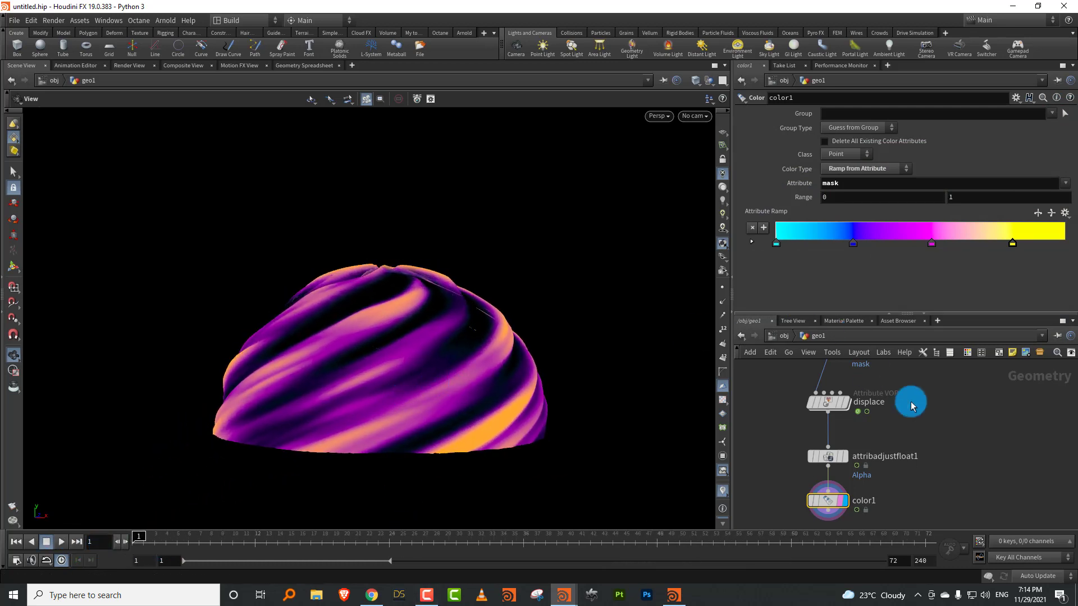
Switch to MPlay and scrub through the reference magic flipbook to compare it with the dome, and return to Houdini
scroll(914, 408, "down", 5)
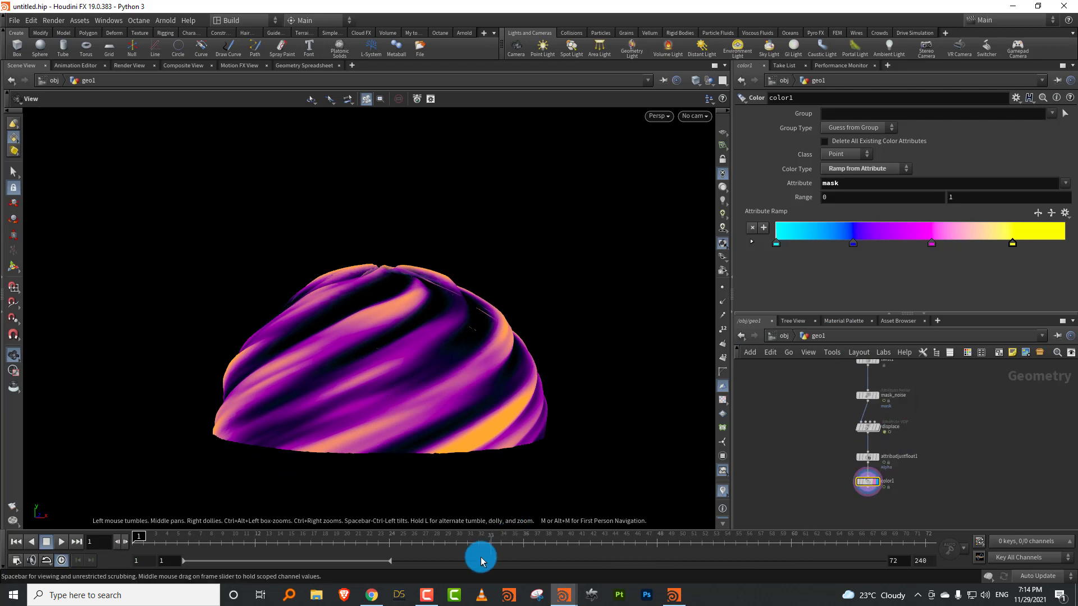
left_click(673, 594)
left_click_drag(144, 445, 292, 440)
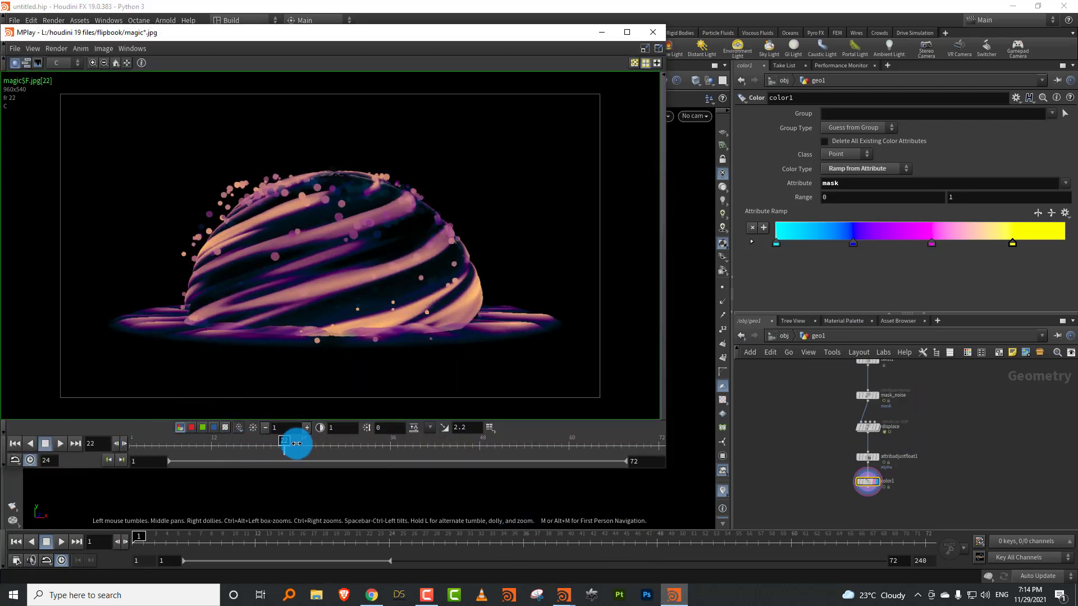
left_click(605, 33)
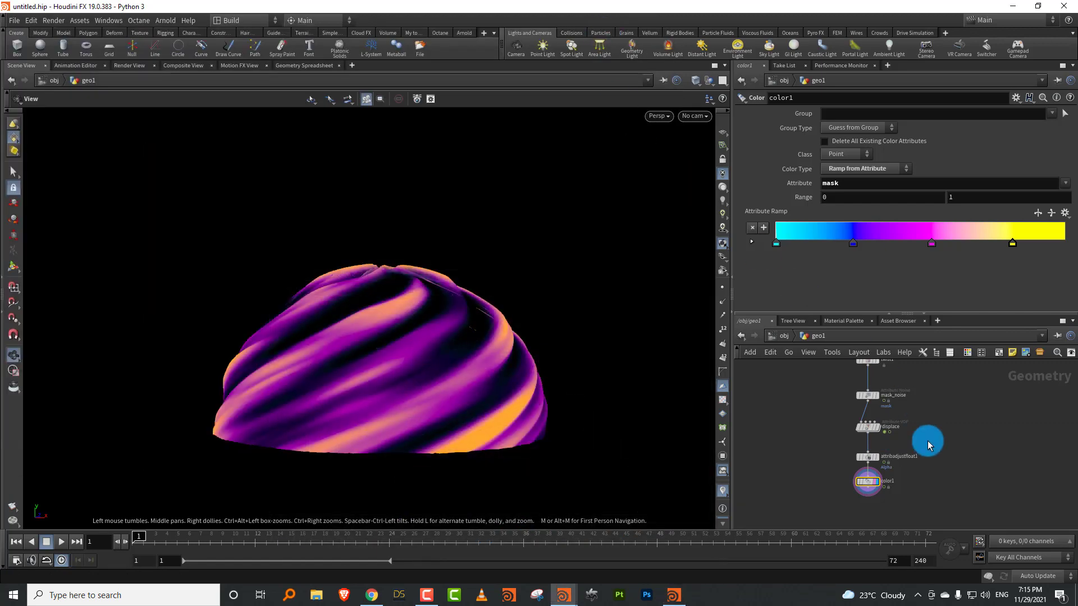
Lay out all nodes of the geometry network and enlarge the network area to make room beside the dome chain
middle_click_drag(952, 376, 934, 481)
key("l")
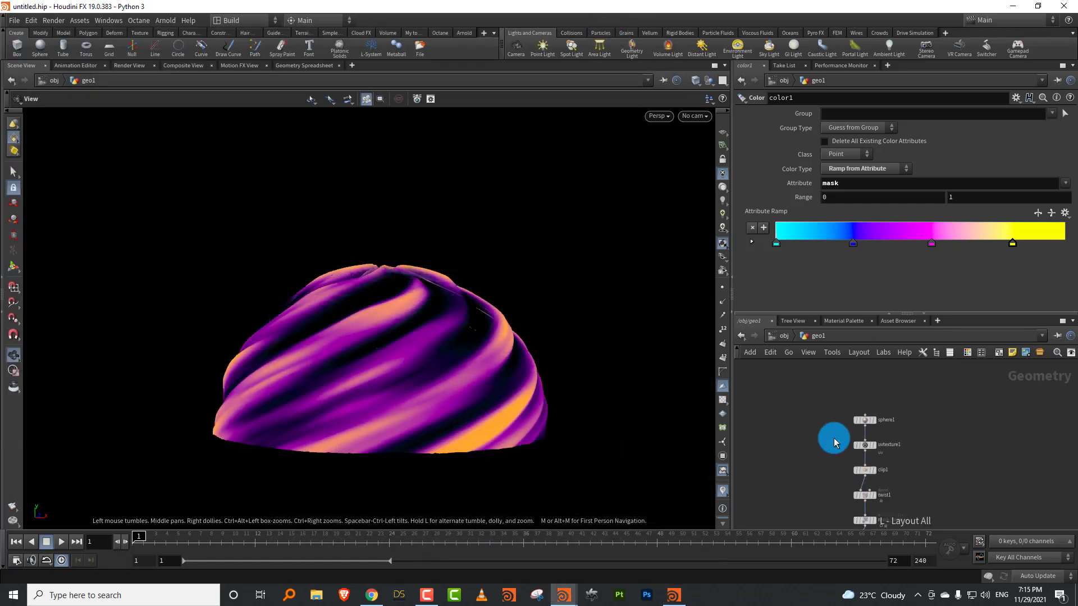
scroll(808, 430, "down", 3)
middle_click_drag(790, 452, 834, 420)
scroll(833, 419, "up", 2)
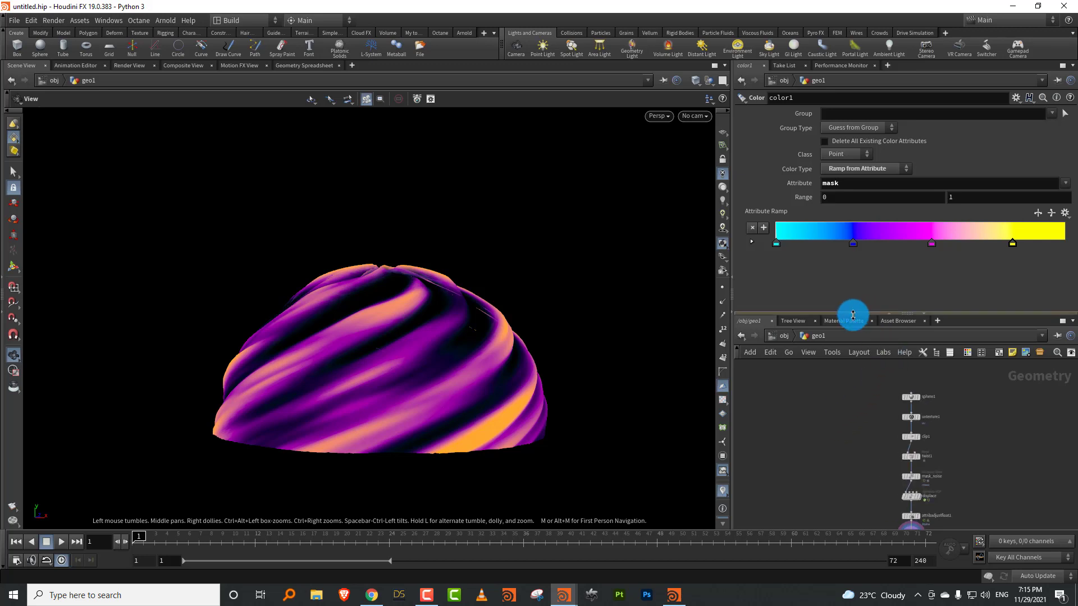
left_click_drag(853, 315, 856, 245)
scroll(842, 336, "up", 2)
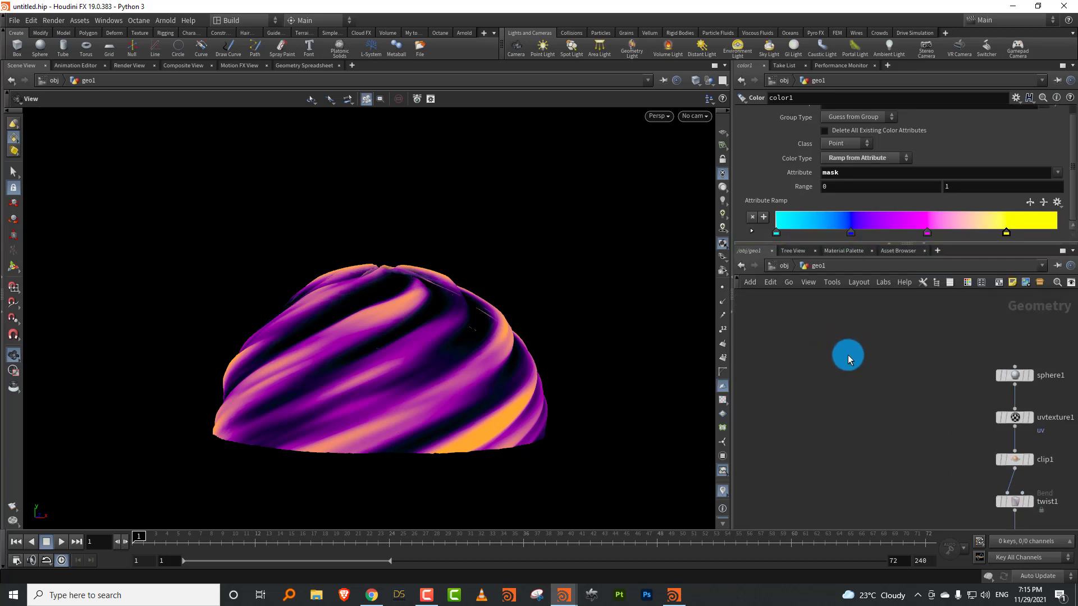
middle_click_drag(879, 345, 803, 315)
scroll(818, 338, "up", 2)
scroll(834, 318, "down", 4)
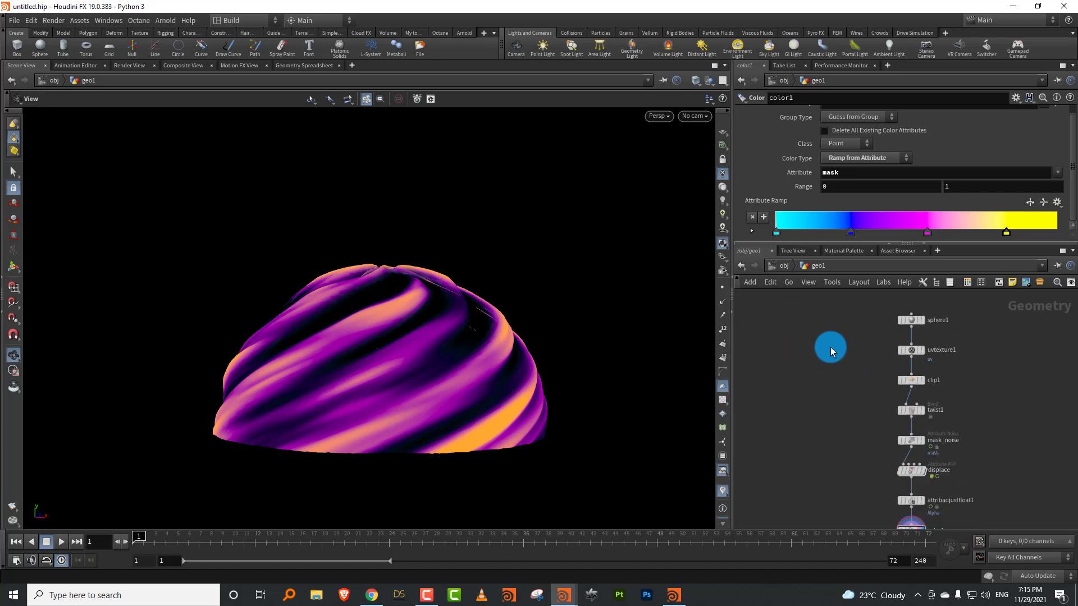
middle_click_drag(832, 360, 823, 331)
scroll(808, 337, "down", 2)
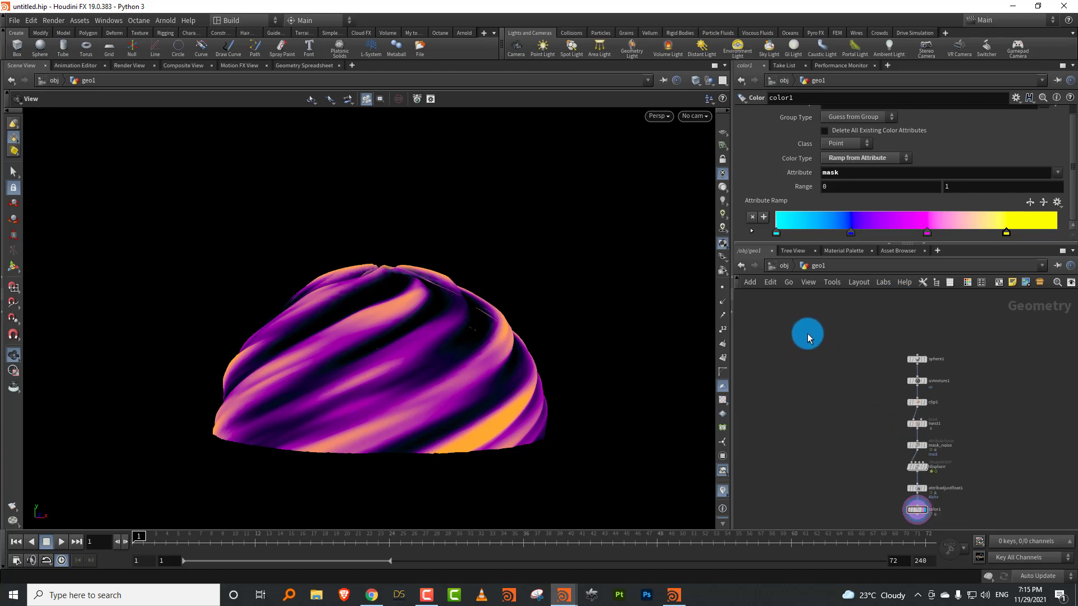
Add a Tube node beside the dome chain, display it, and switch the viewport to wireframe shading
key("Tab")
type("cir")
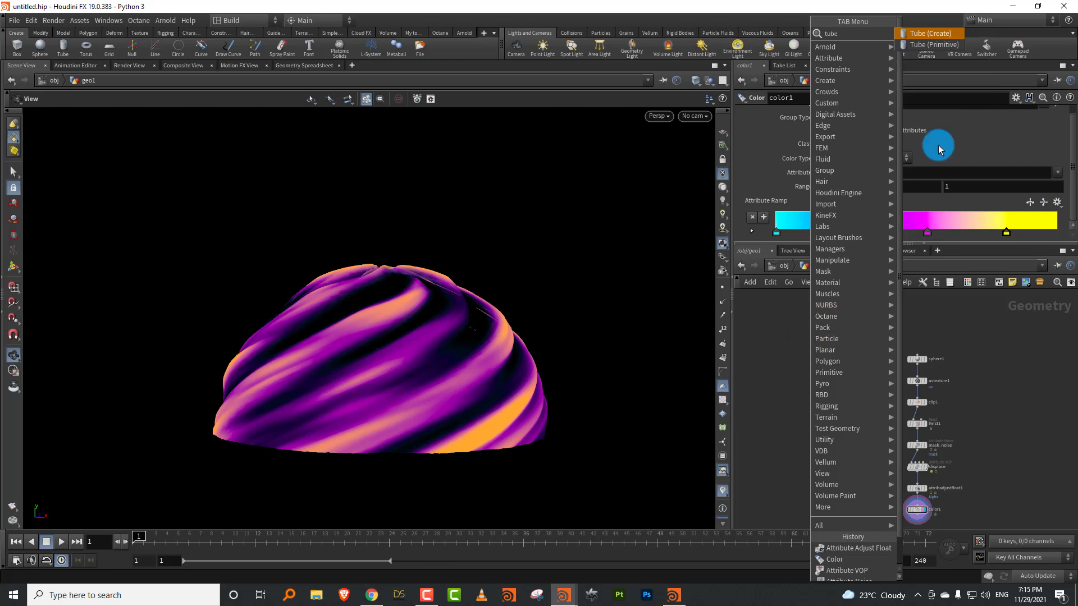
left_click(938, 35)
left_click(807, 348)
scroll(819, 337, "up", 2)
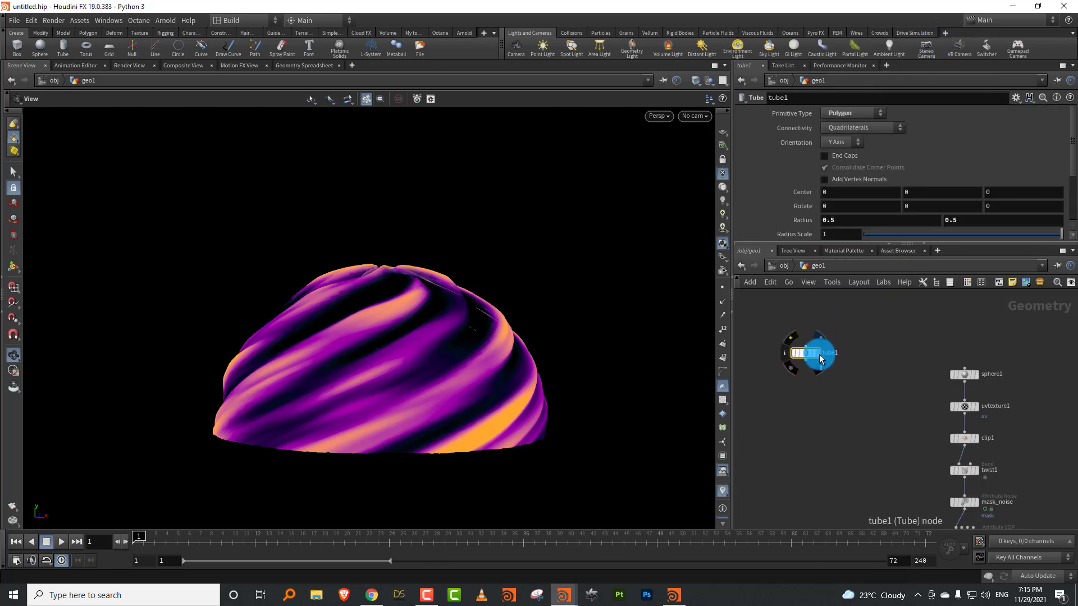
left_click(821, 338)
mouse_move(371, 428)
left_mouse_down()
mouse_move(371, 369)
mouse_move(465, 332)
mouse_move(458, 362)
mouse_move(448, 342)
mouse_move(460, 368)
mouse_move(471, 301)
mouse_move(531, 288)
mouse_move(505, 301)
mouse_move(501, 330)
mouse_move(627, 257)
left_mouse_up()
key("w")
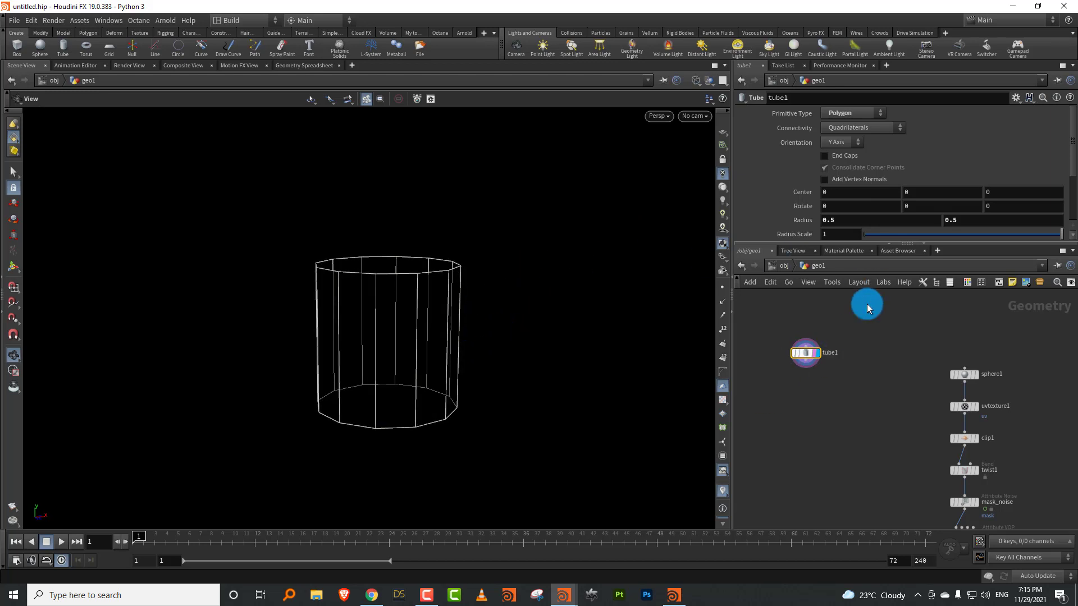
Set the tube's height to about 5.04, its rows to 16 and its columns to 31
left_click_drag(875, 228, 847, 337)
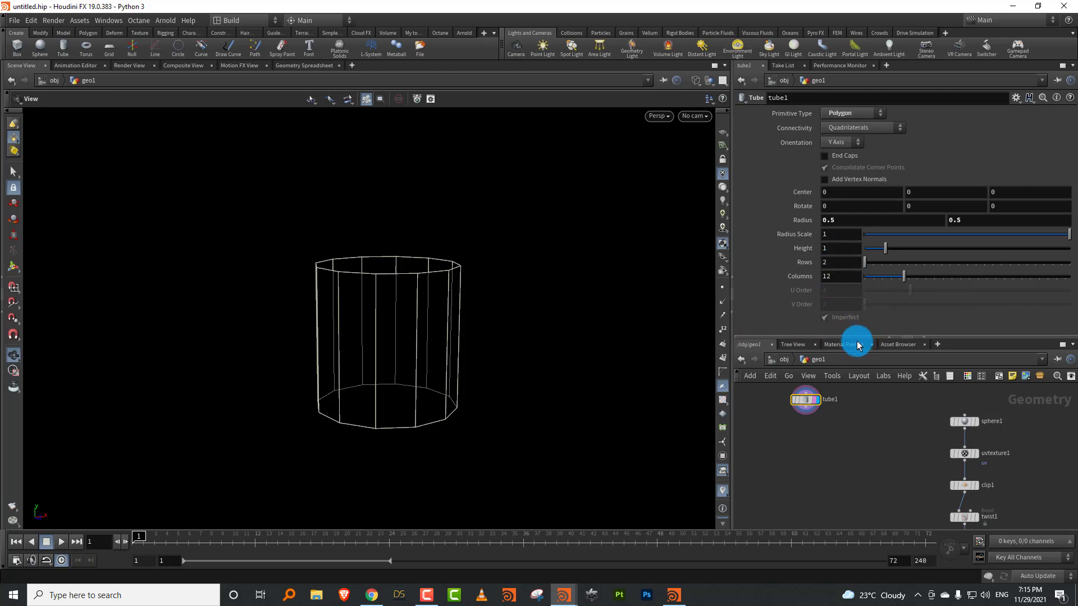
left_click_drag(855, 337, 876, 366)
left_click_drag(889, 264, 936, 247)
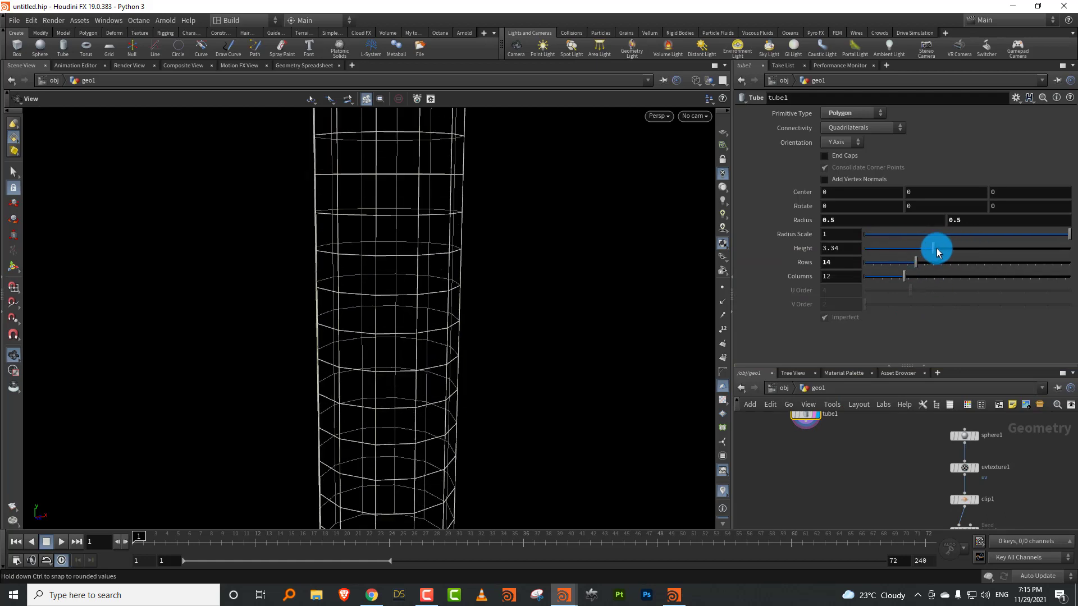
left_click_drag(435, 315, 598, 265)
left_click_drag(903, 276, 989, 284)
left_click_drag(923, 263, 961, 251)
Increase the tube's rows to 29 for a denser mesh along its height
left_click_drag(850, 363, 851, 237)
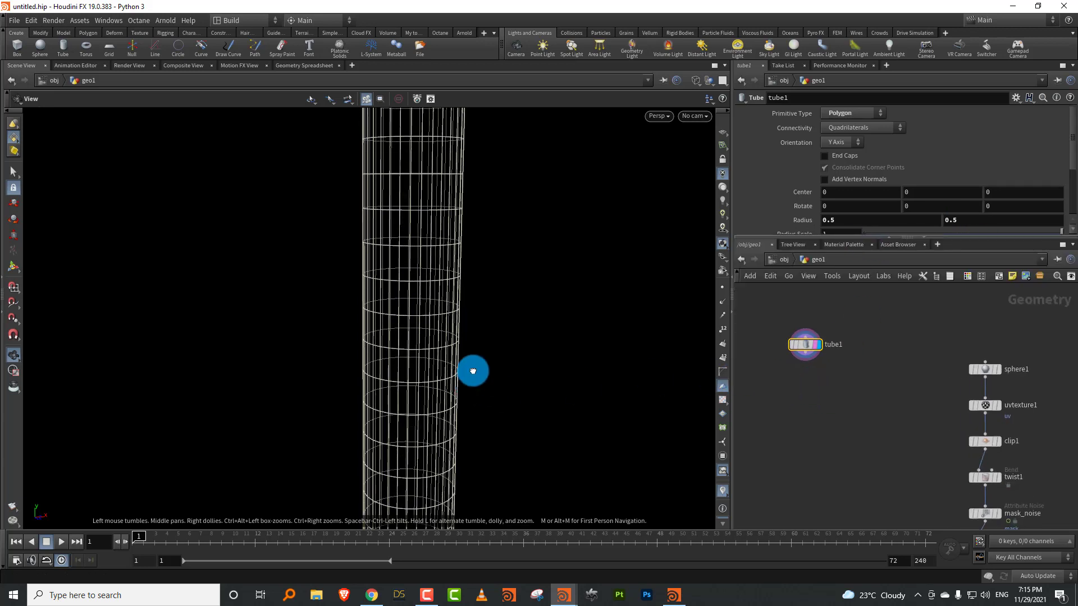
left_click_drag(473, 371, 487, 347)
left_click_drag(867, 239, 867, 289)
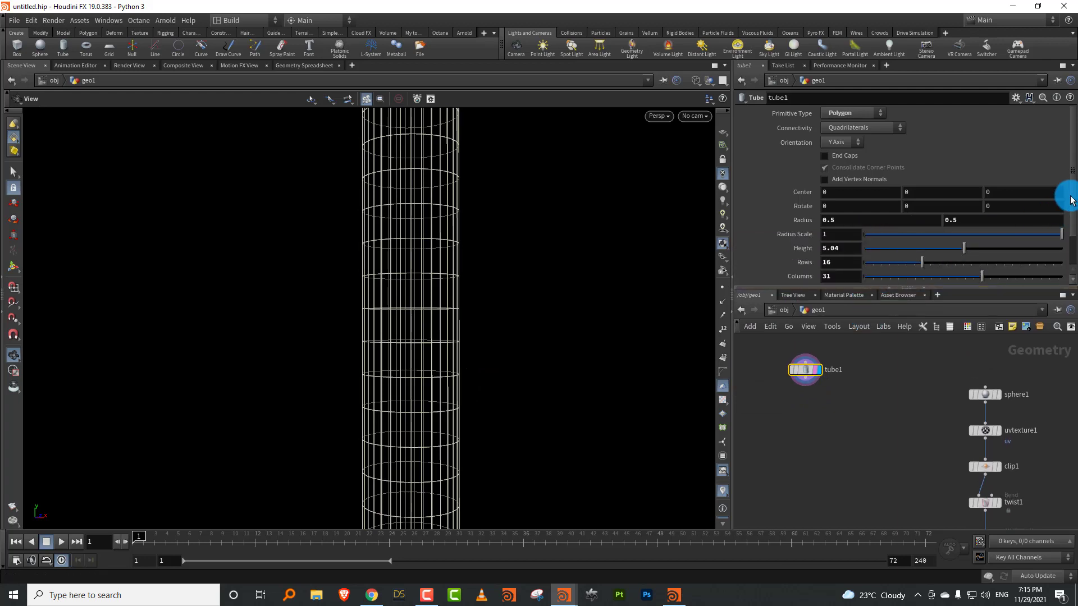
left_click_drag(1069, 194, 1052, 233)
left_click_drag(923, 227, 977, 224)
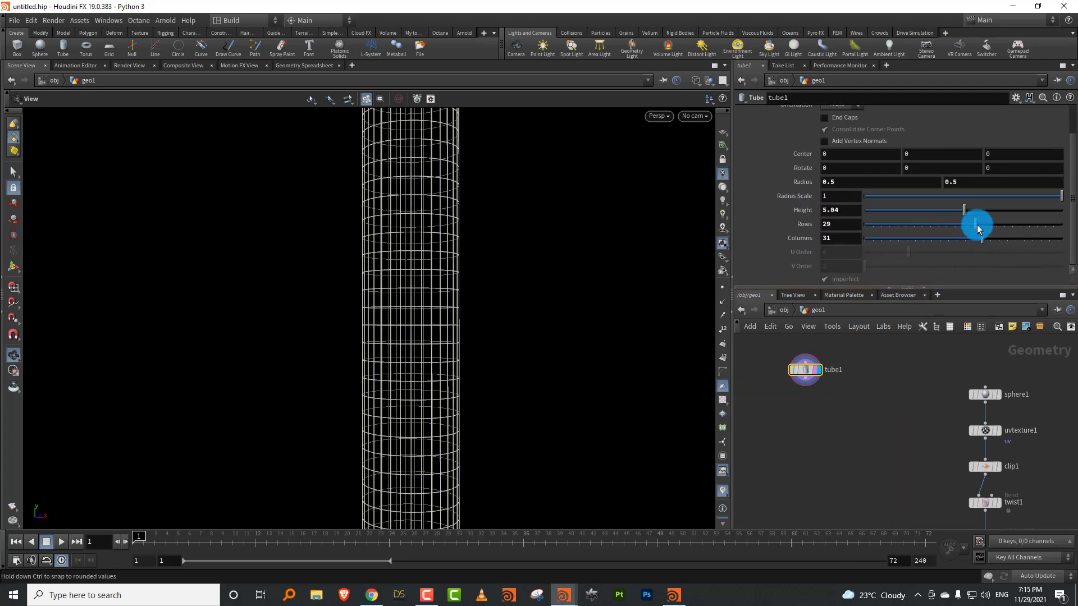
Add a Transform node, connect the tube to it, and display it with its viewport handle active
left_click(800, 427)
key("Tab")
mouse_move(827, 371)
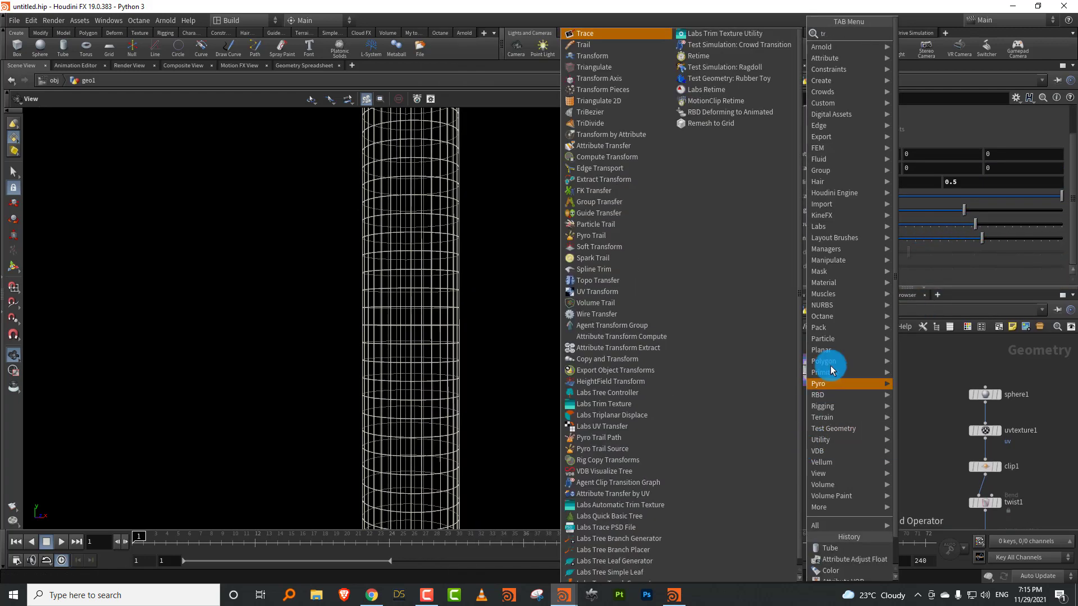
left_click(613, 67)
left_click(818, 423)
left_click_drag(805, 378, 819, 416)
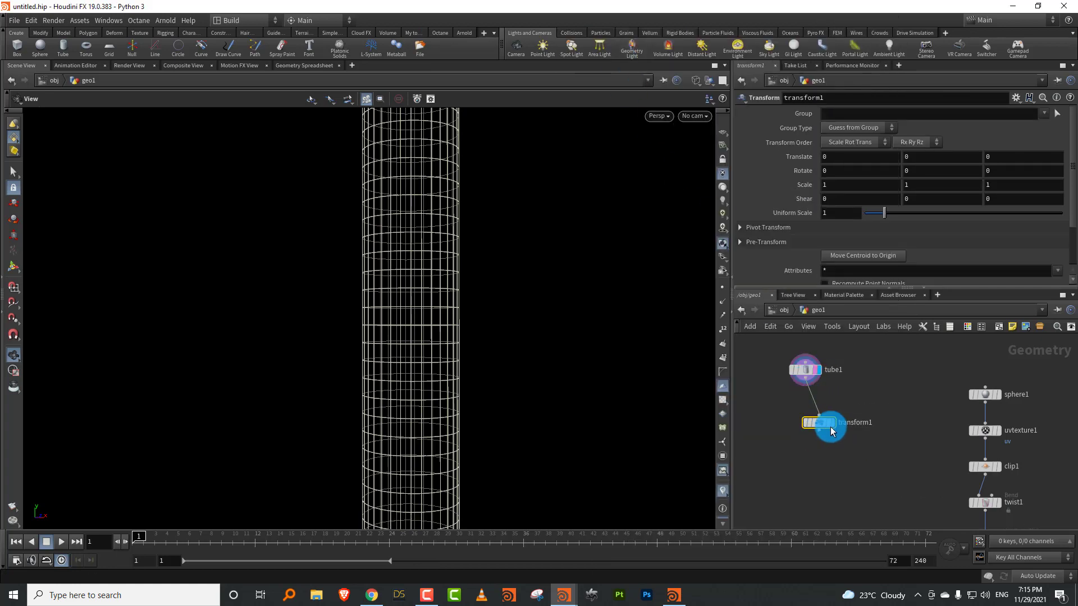
left_click(835, 425)
key("Return")
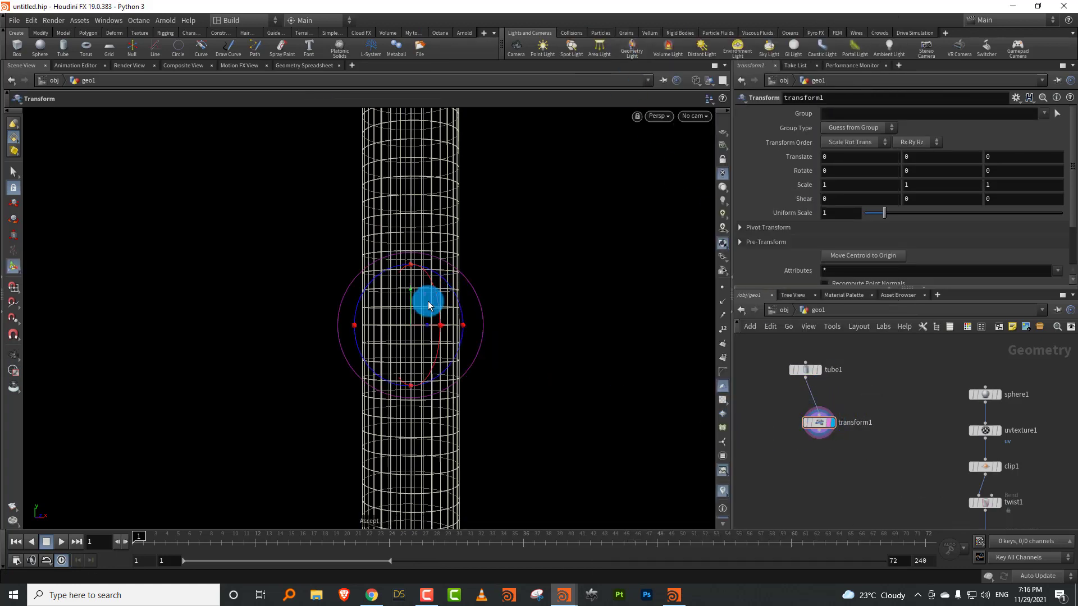
Move the tube down to a Translate Y of about -0.72 and return the timeline to frame 1
left_click_drag(410, 309, 412, 377)
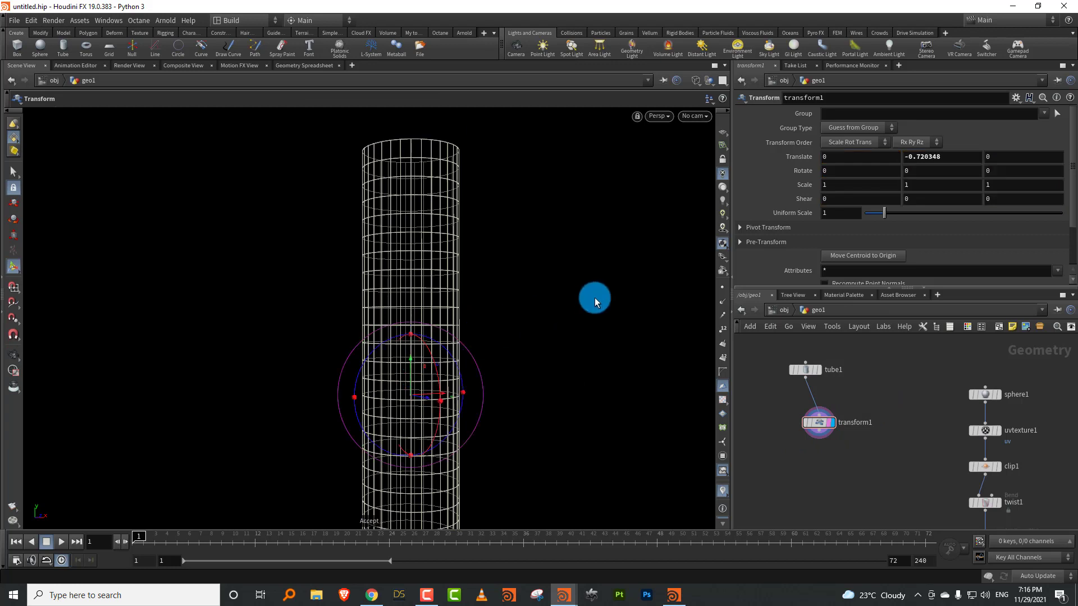
left_click_drag(210, 543, 990, 532)
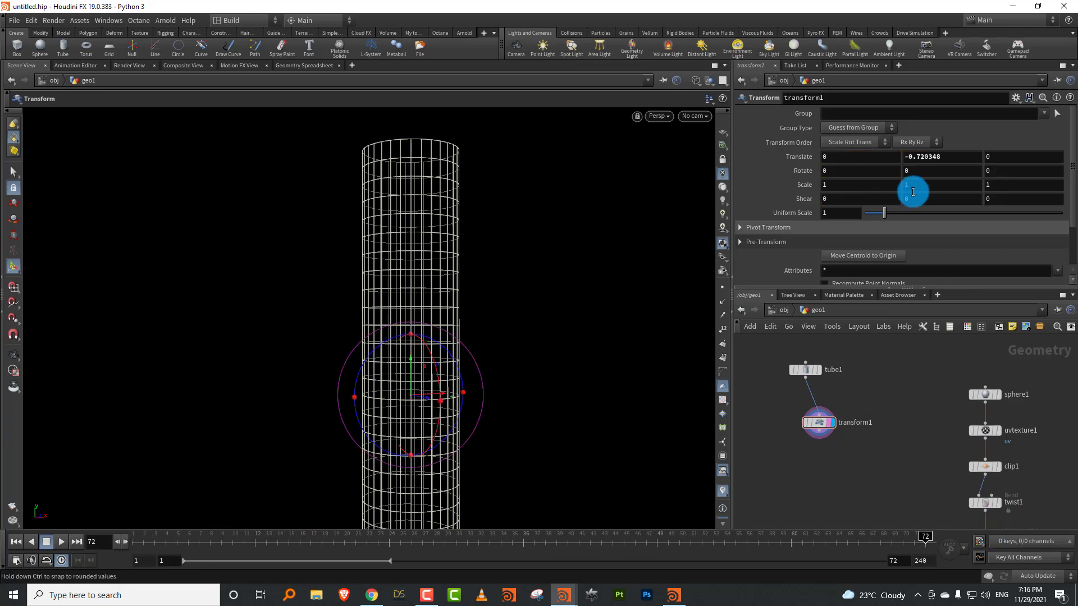
left_click(135, 542)
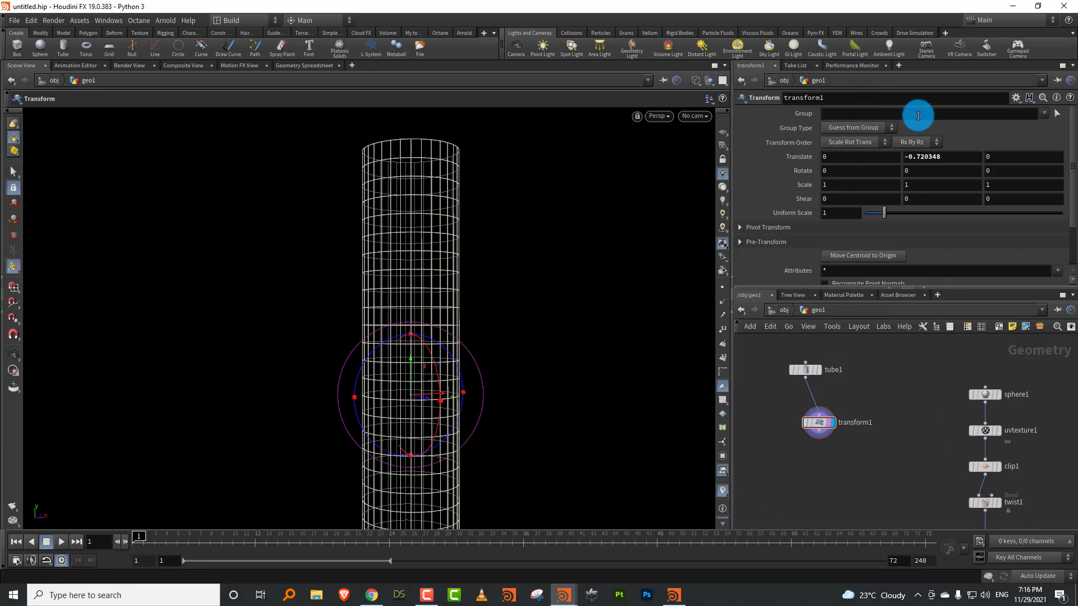
Animate the tube upward by keyframing Translate Y at frame 1 and at a raised position on frame 72, and preview it
left_click_drag(908, 535, 978, 530)
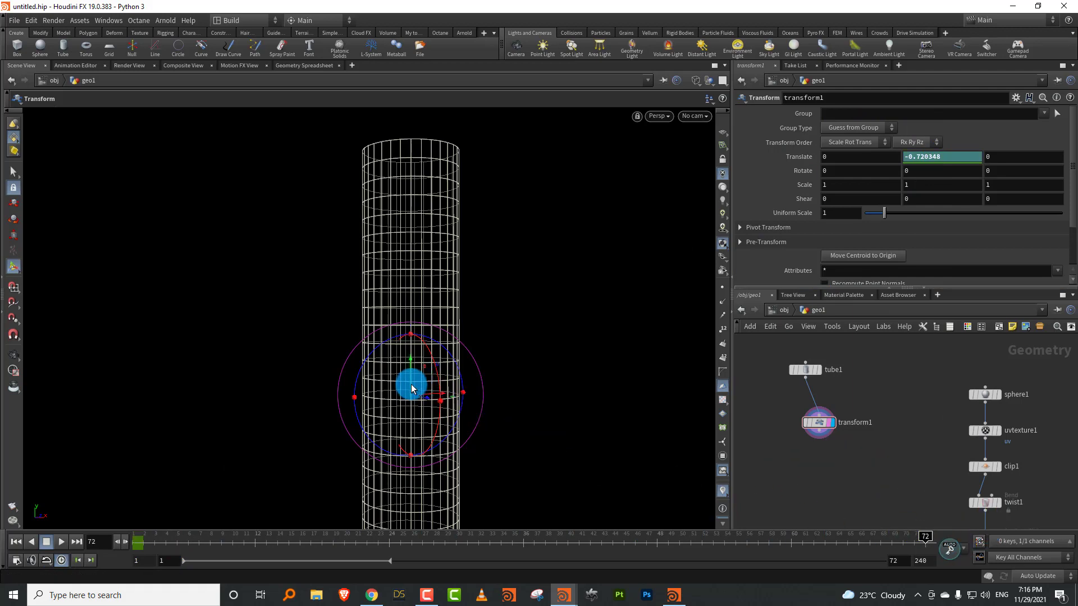
left_click_drag(411, 384, 411, 290)
left_click_drag(194, 543, 87, 544)
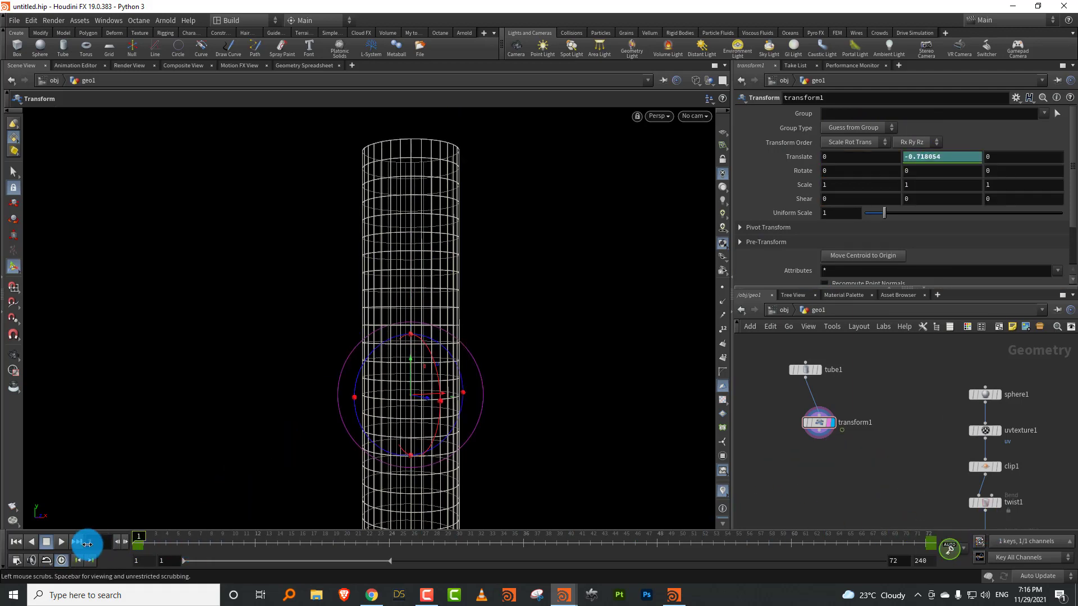
left_click(71, 542)
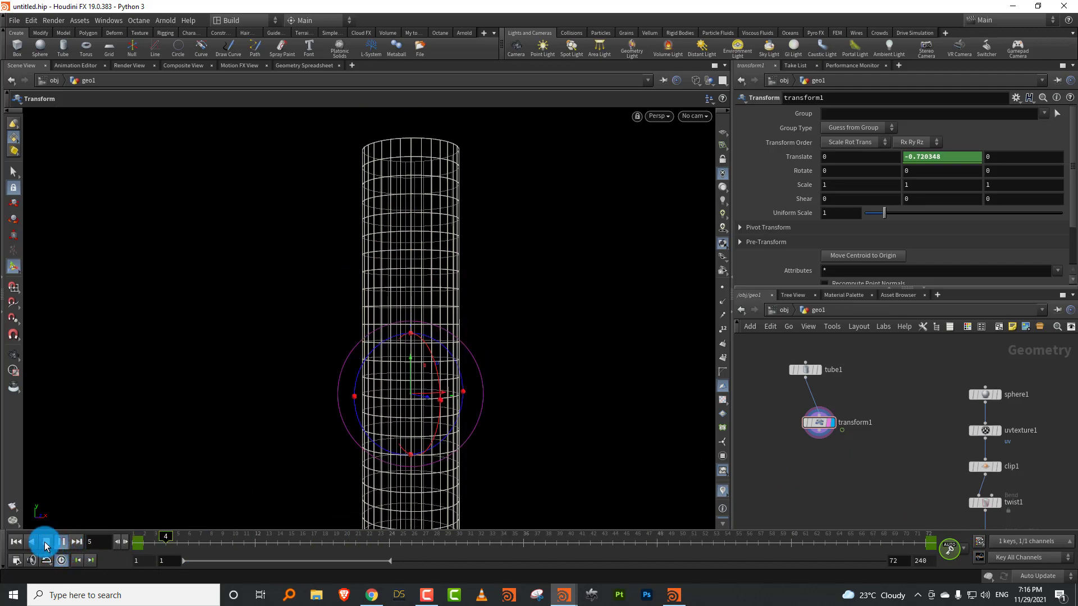
left_click(15, 543)
Straighten the Translate Y animation curve into an almost linear rise, and align the Transform node under the tube
left_click(954, 158, "shift")
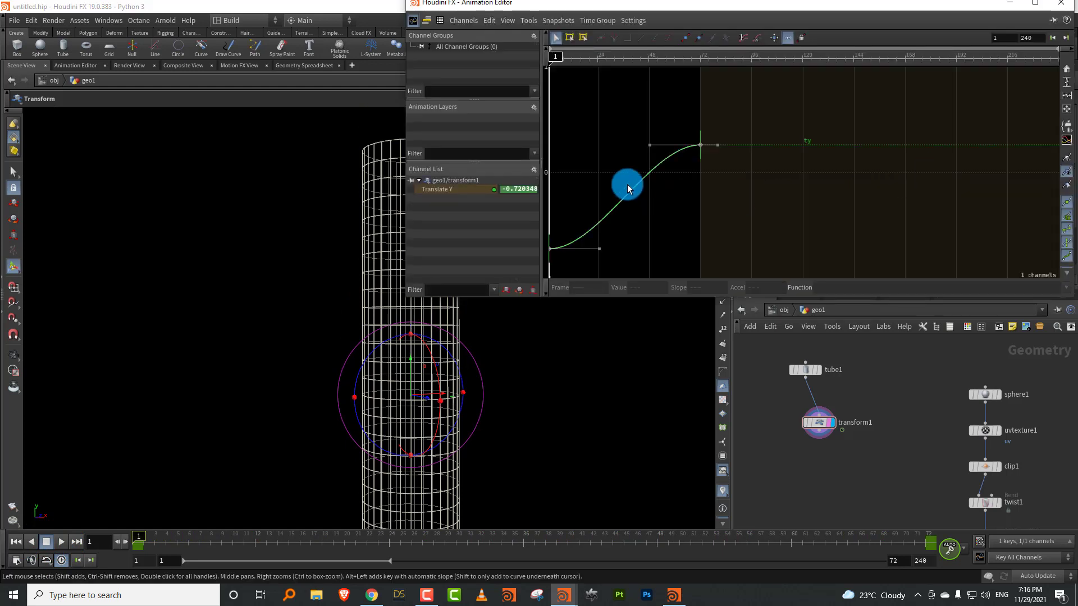
left_click_drag(599, 249, 591, 223)
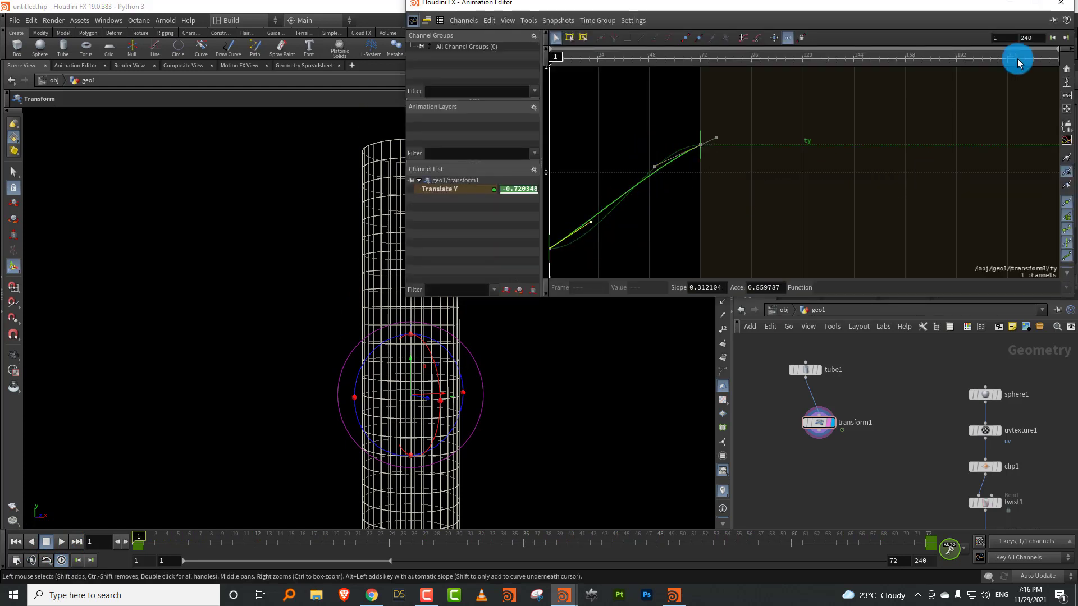
left_click(1061, 3)
left_click_drag(819, 421, 806, 404)
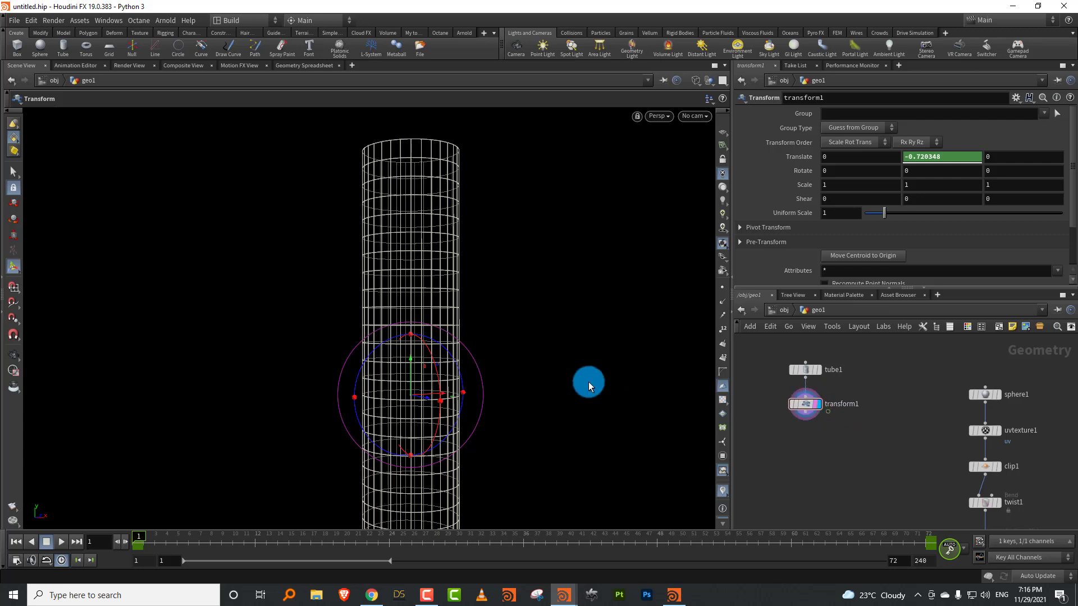
key("Escape")
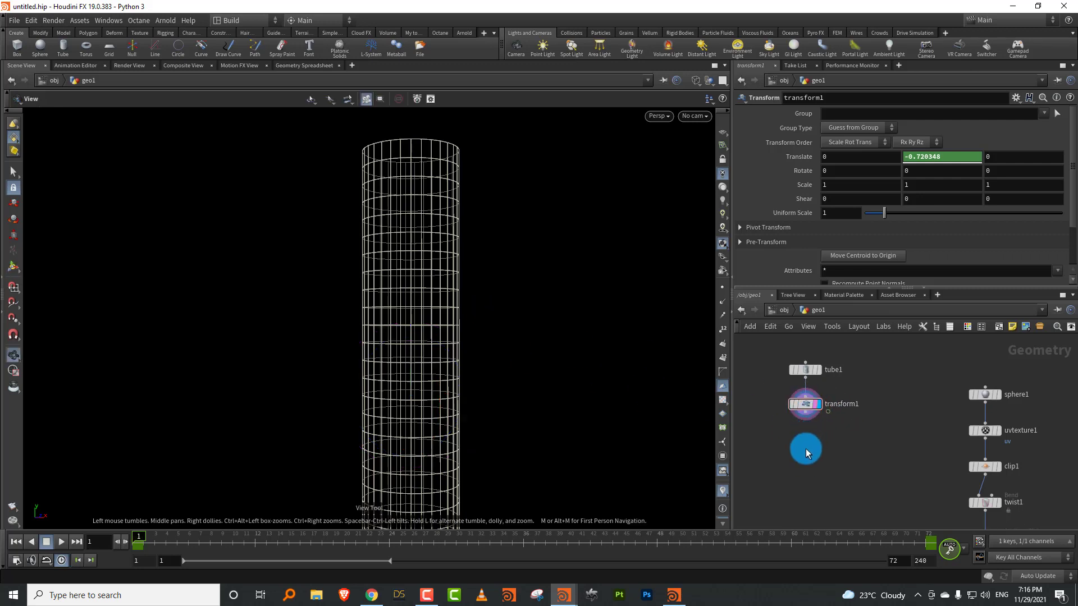
Add a Sort node after the Transform node, display it, and set its Point Sort to Random
middle_click_drag(806, 449, 801, 428)
key("o")
key("r")
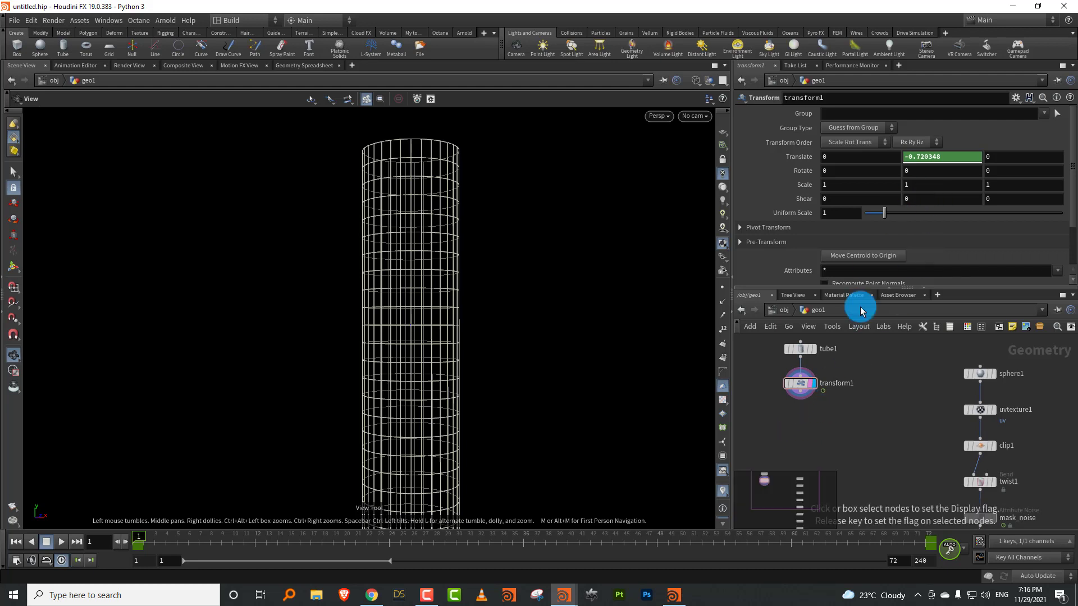
key("Tab")
type("sort")
left_click(963, 37)
left_click(808, 451)
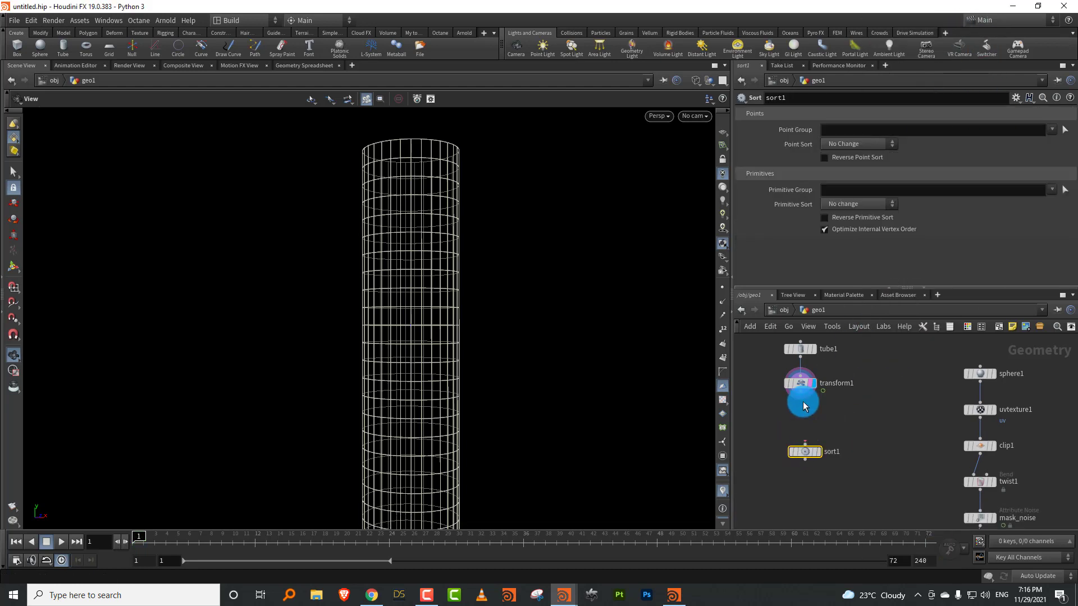
left_click_drag(806, 453, 802, 425)
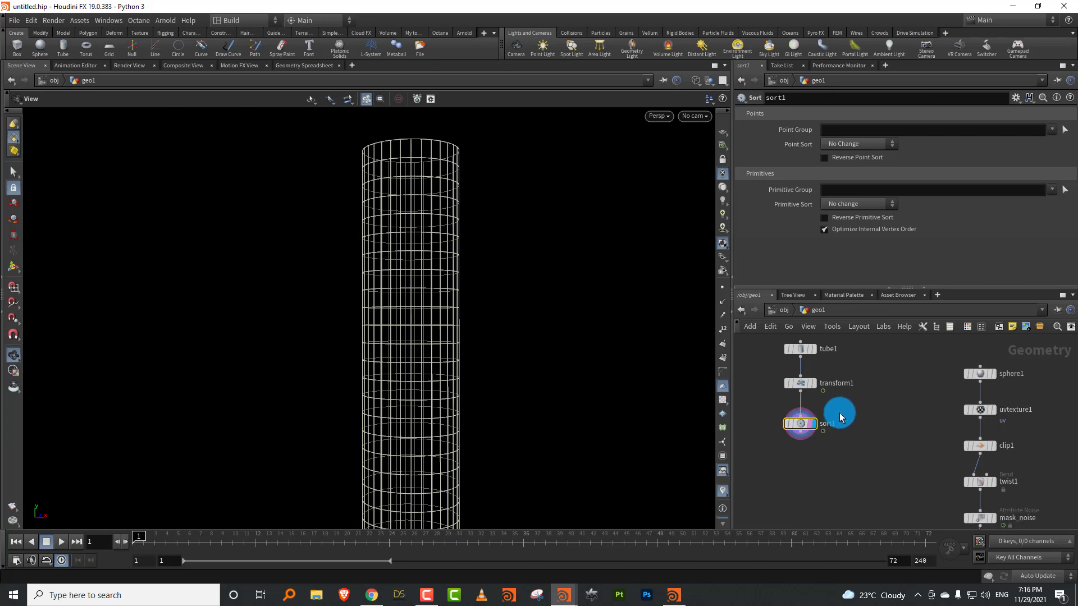
left_click(857, 147)
left_click(847, 222)
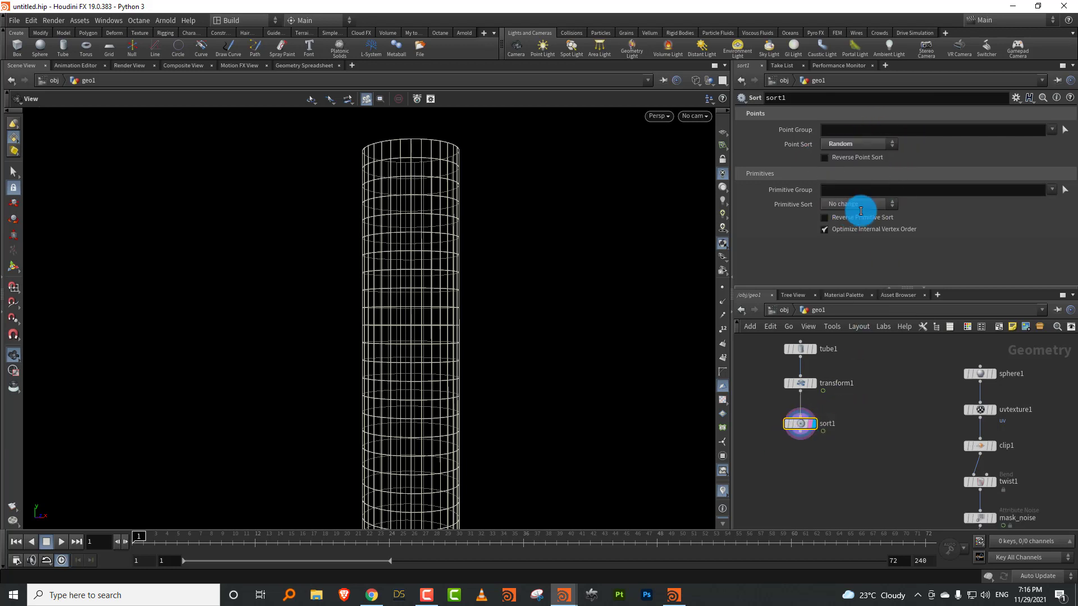
Add a Delete node after the Sort node, display it, and set its number operation to Delete by Range
key("Tab")
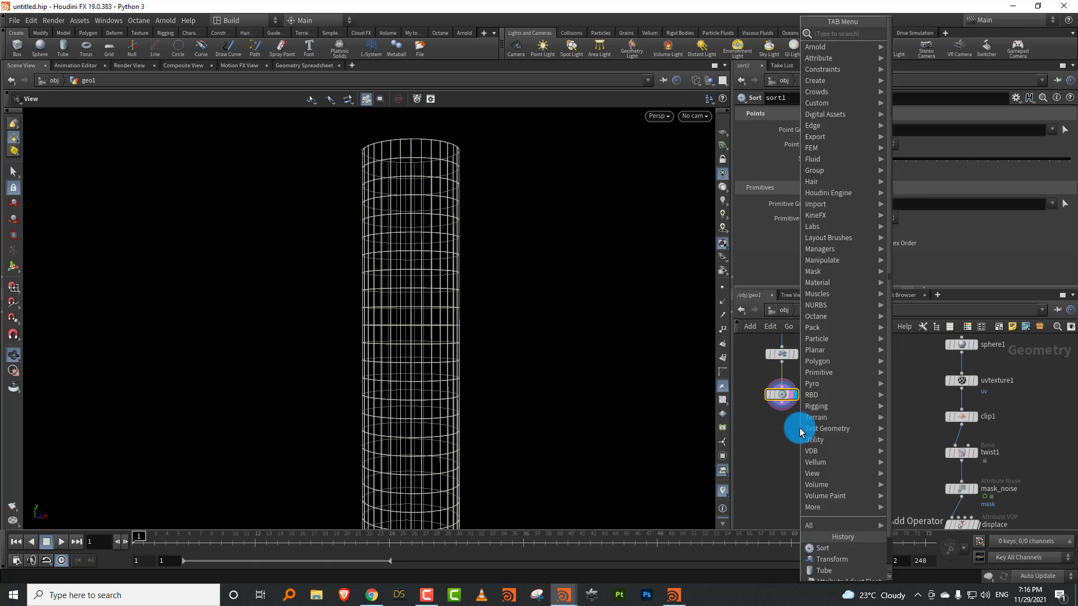
type("del")
left_click(919, 33)
left_click(791, 463)
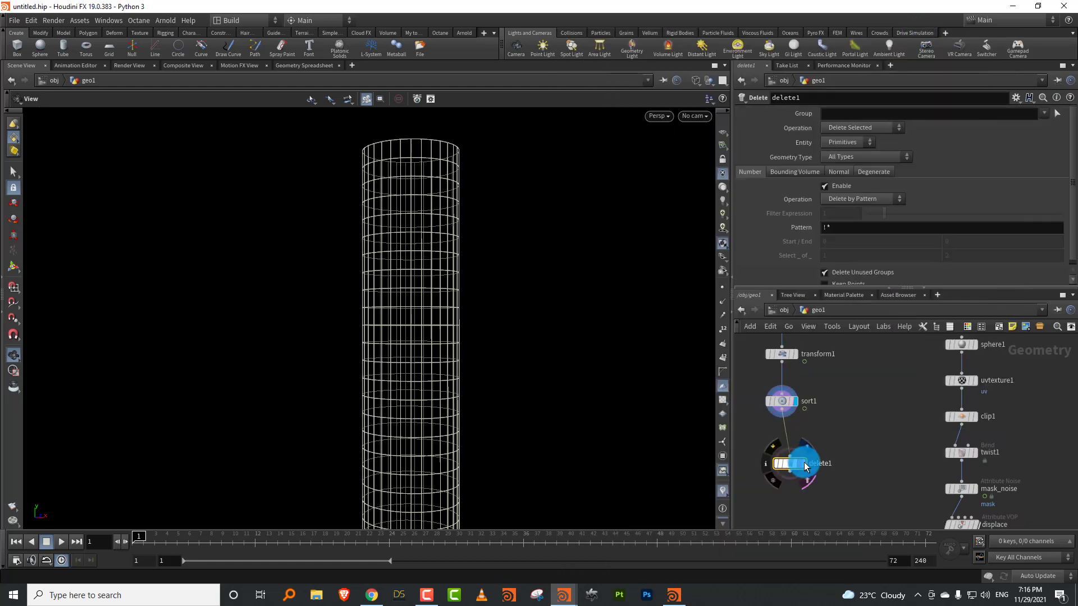
left_click_drag(791, 464, 782, 438)
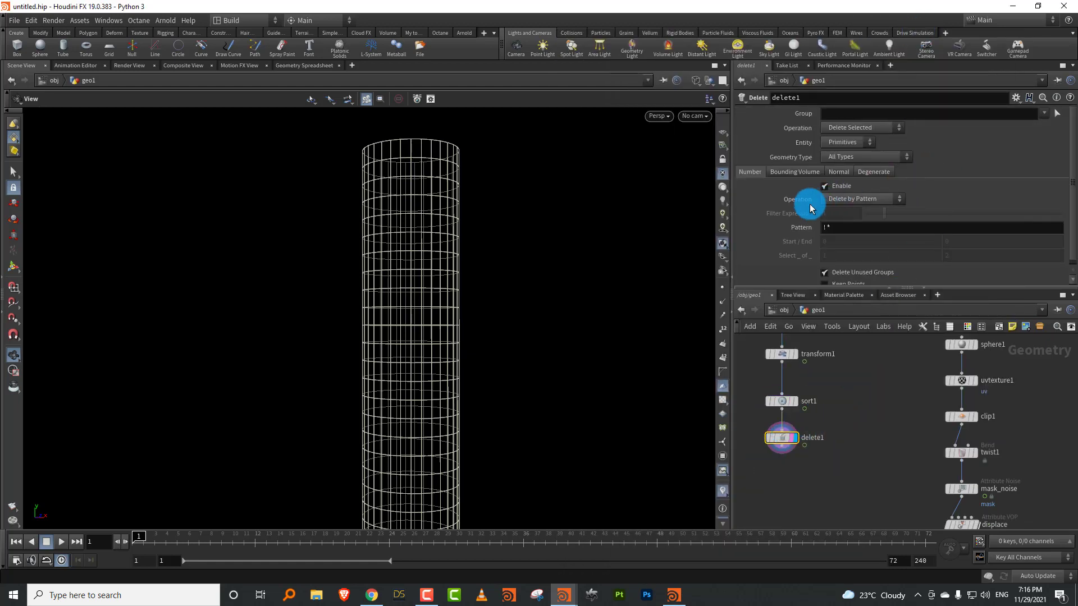
left_click(845, 199)
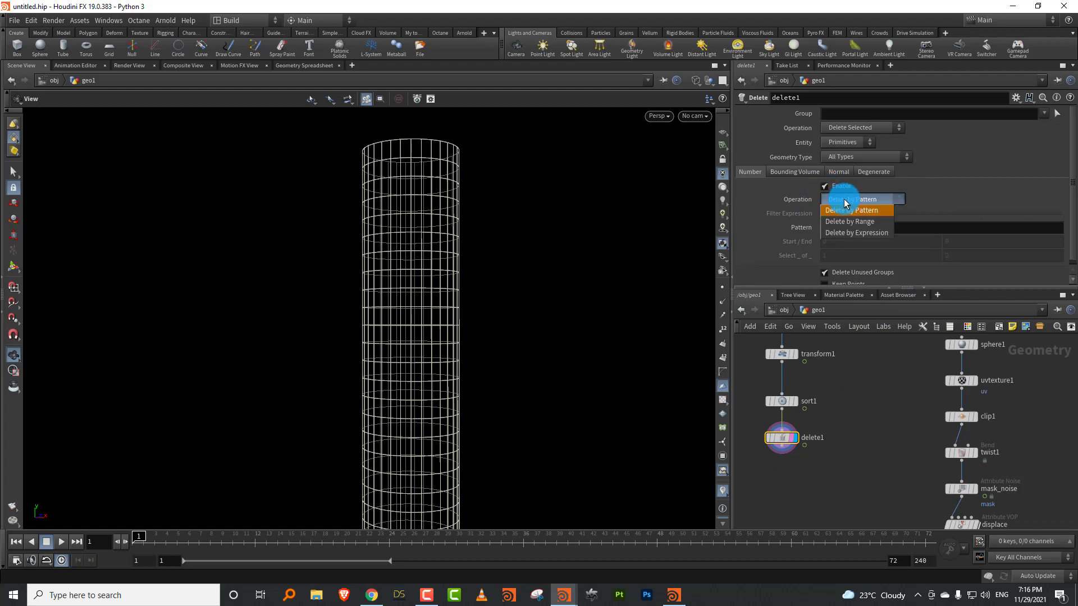
left_click(847, 222)
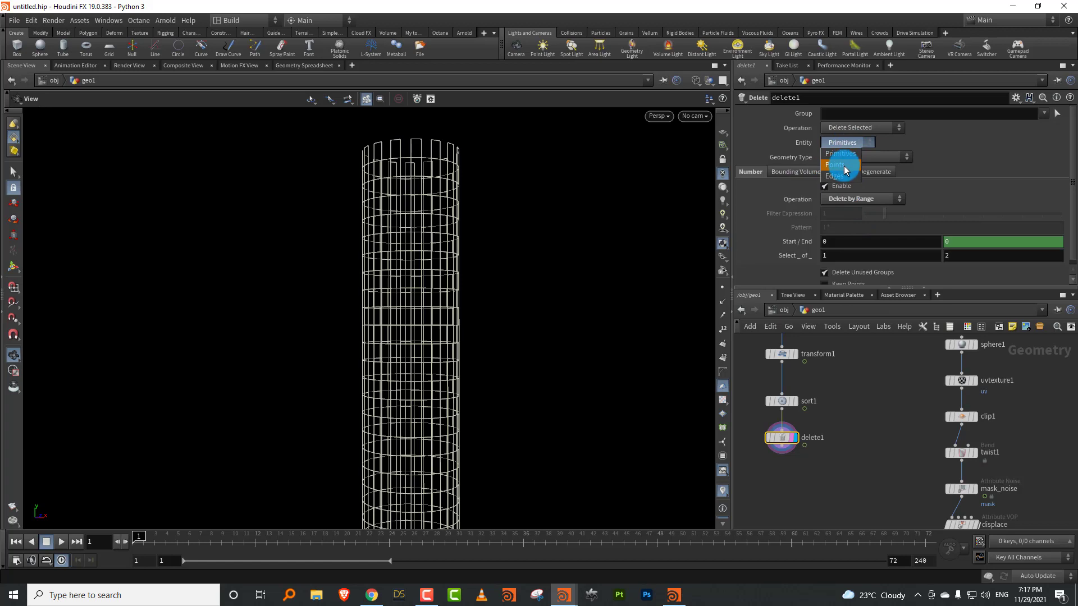
Set the Delete node's entity to Points and preview the thinned tube's animation
left_click(841, 165)
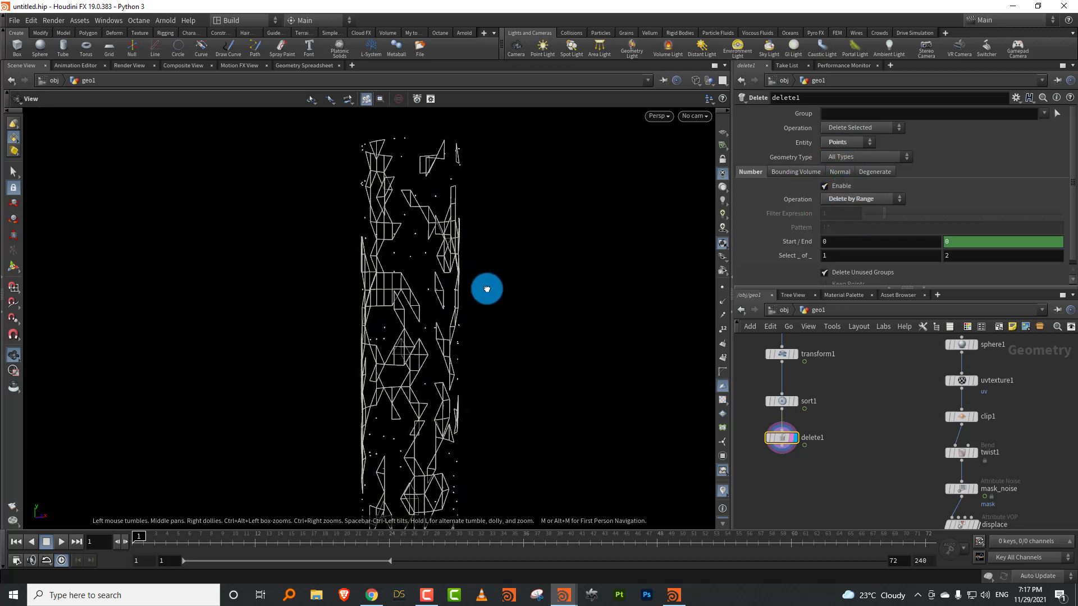
mouse_move(142, 539)
left_mouse_down()
mouse_move(393, 533)
mouse_move(155, 536)
left_mouse_up()
left_click(62, 542)
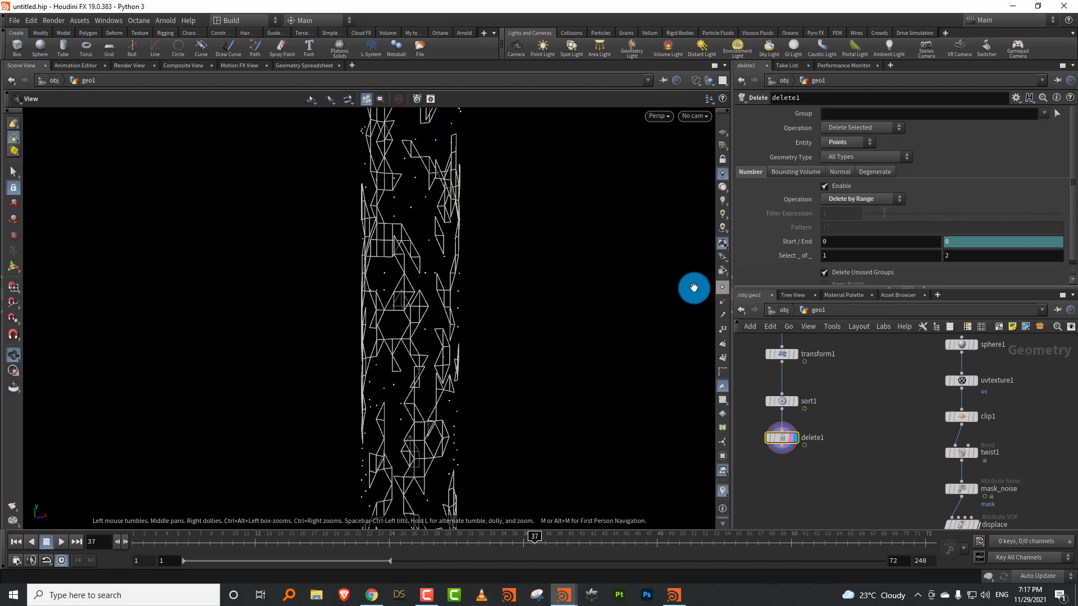
key("shift+w")
key("shift+w")
left_click_drag(511, 331, 500, 313)
scroll(842, 385, "down", 3)
Add a Clip node after the Delete node and display it to cut the tube off at the ground plane
key("Tab")
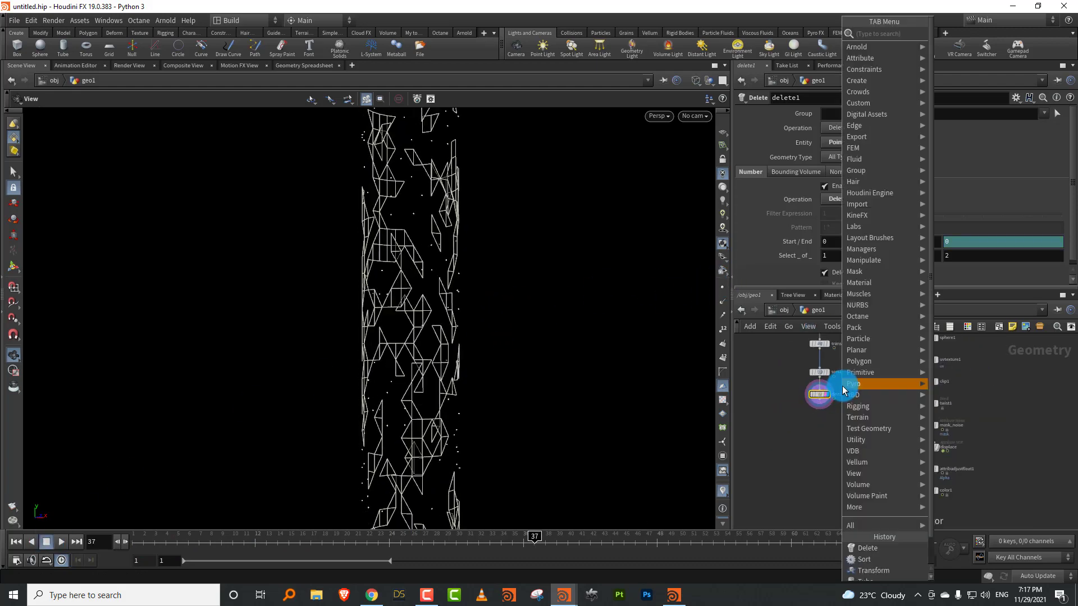
type("clip")
left_click(969, 34)
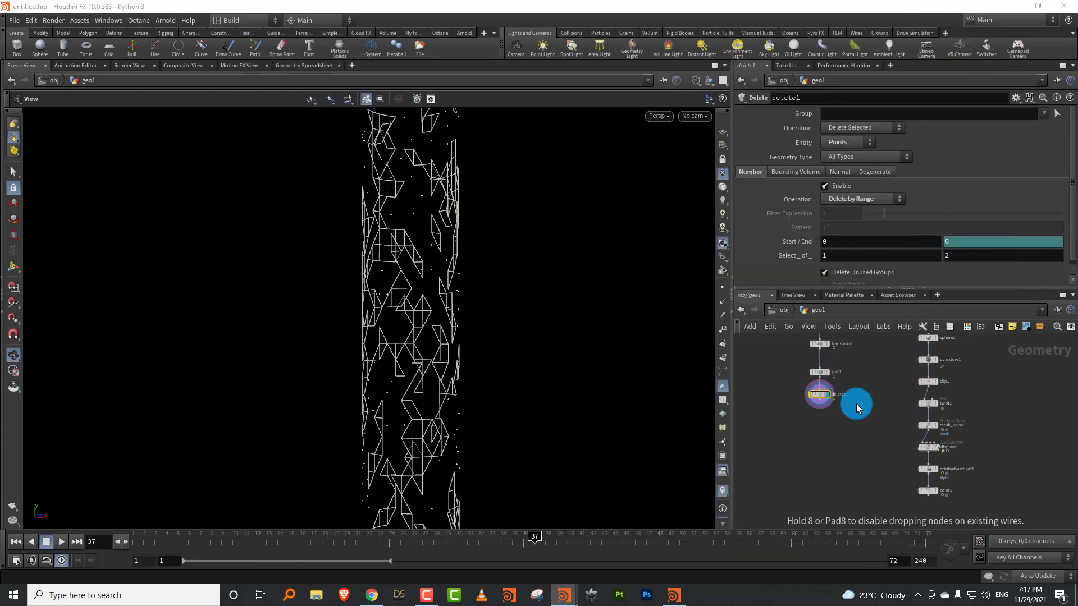
left_click(820, 439)
scroll(835, 415, "up", 3)
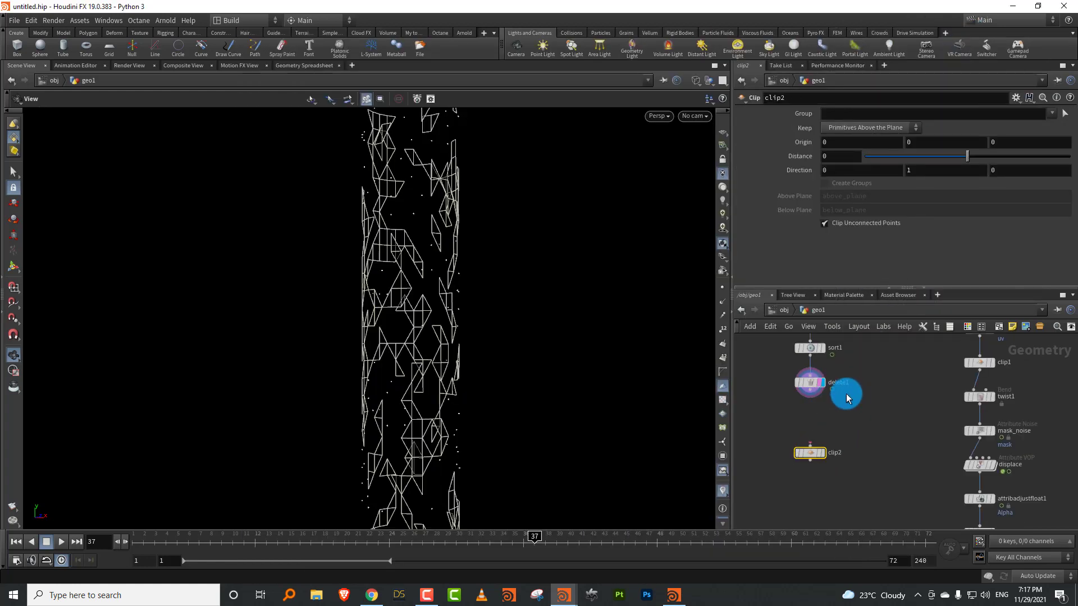
left_click(819, 456)
middle_click_drag(892, 389, 854, 464)
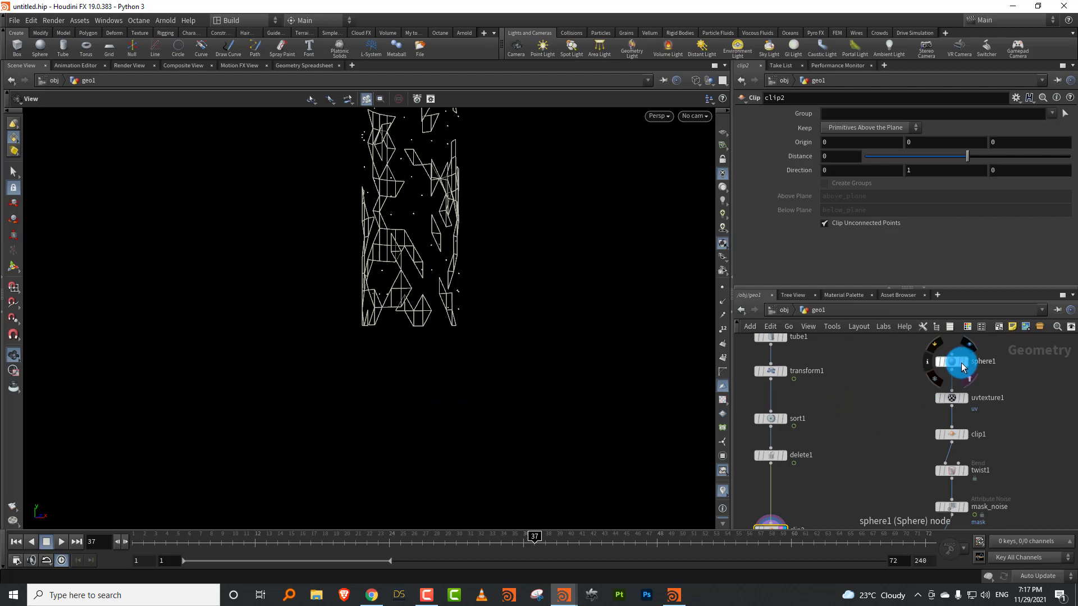
Display the Delete node's output with the sphere overlaid, and compare the unclipped tube with the sphere at frame 1
left_click(962, 363)
scroll(453, 311, "down", 2)
middle_click_drag(453, 311, 438, 372)
left_click_drag(233, 538, 117, 540)
middle_click_drag(875, 343, 886, 303)
left_click(798, 415)
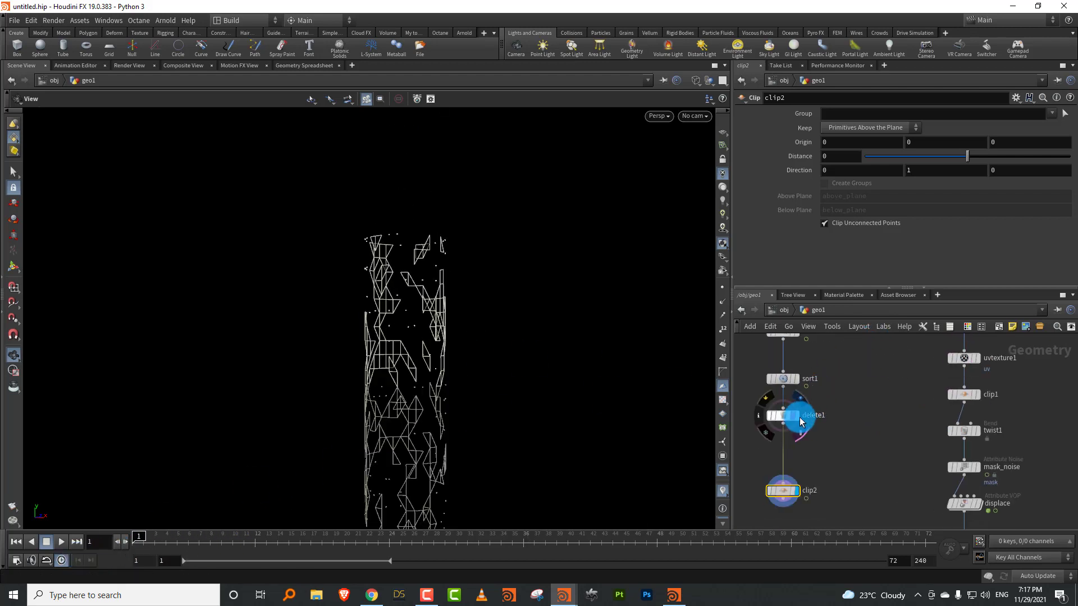
middle_click_drag(910, 356, 877, 414)
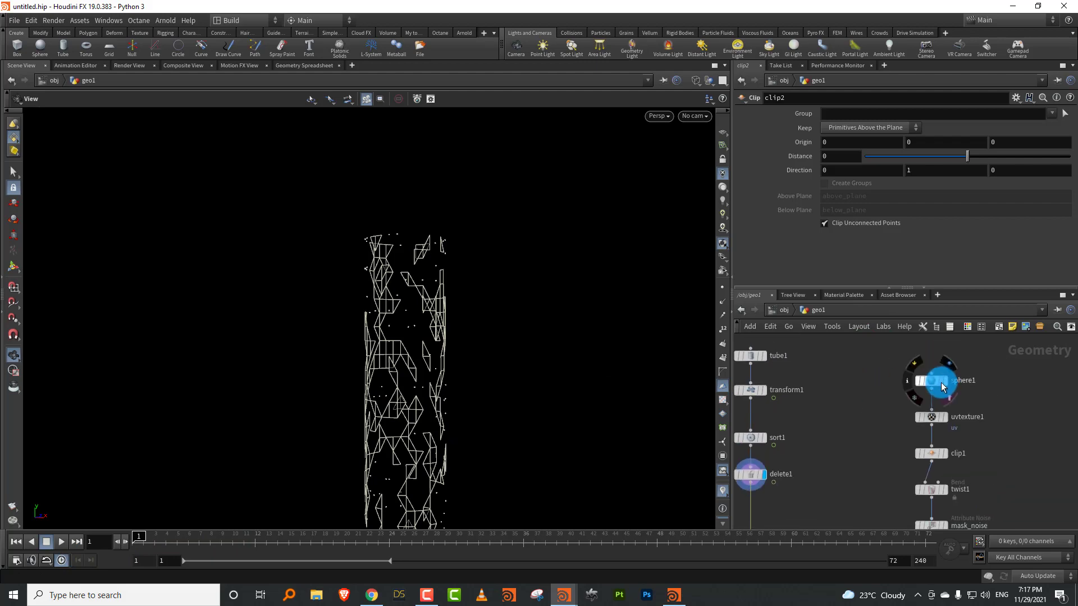
left_click(941, 386)
scroll(412, 406, "up", 2)
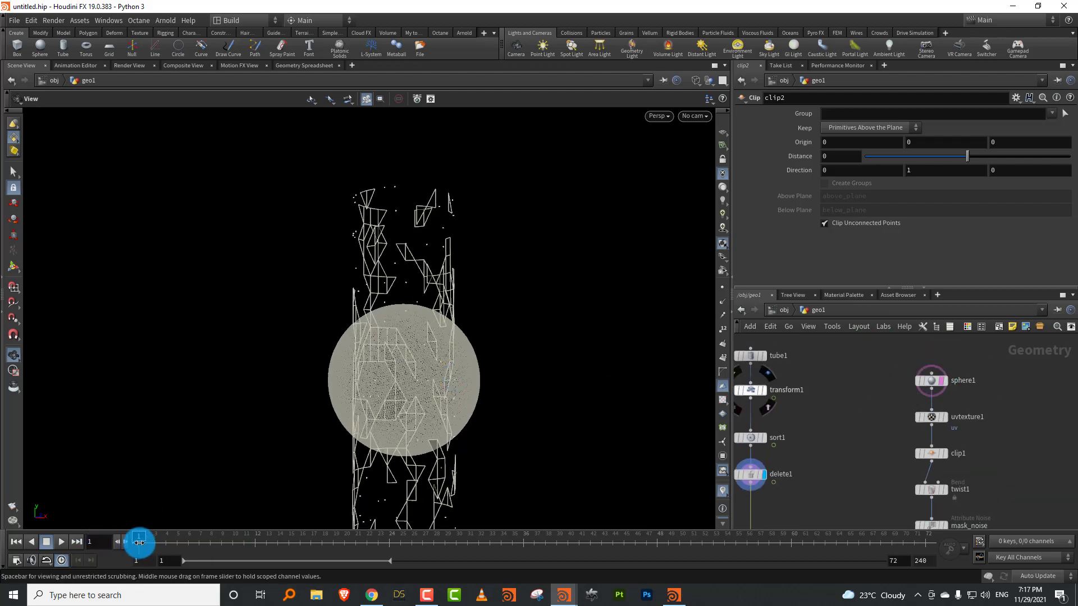
left_click_drag(140, 543, 82, 529)
Hide the sphere overlay and display the tube's Clip node again
middle_click_drag(774, 511, 838, 413)
left_click(920, 403)
middle_click_drag(752, 434, 847, 414)
left_click(812, 454)
left_click(816, 454)
Add a second Clip node after the tube's first Clip node and display it
key("Tab")
type("clip")
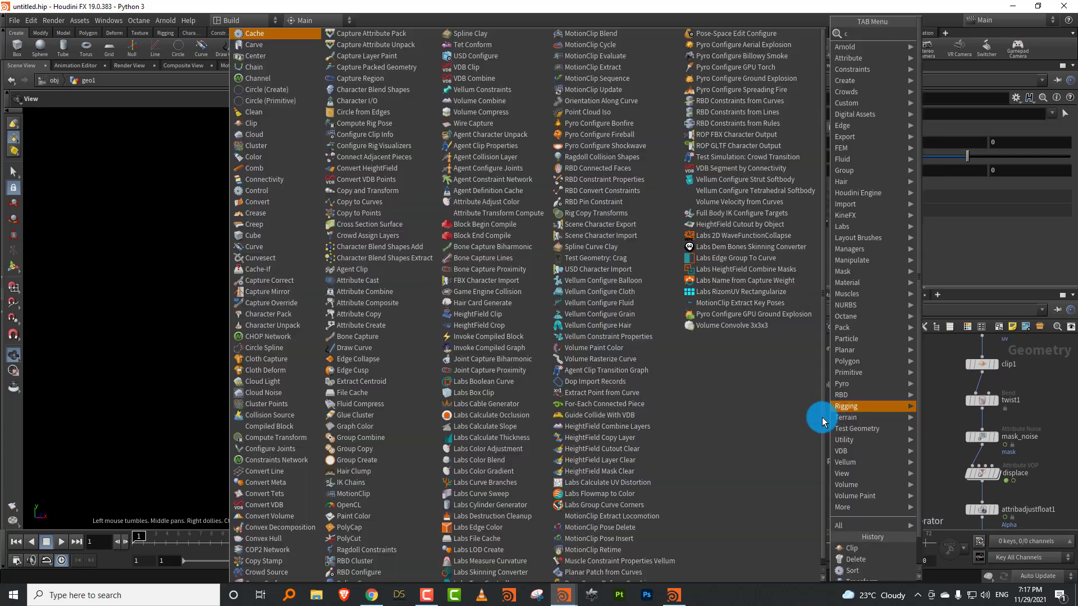
left_click(951, 51)
middle_click_drag(876, 409, 881, 326)
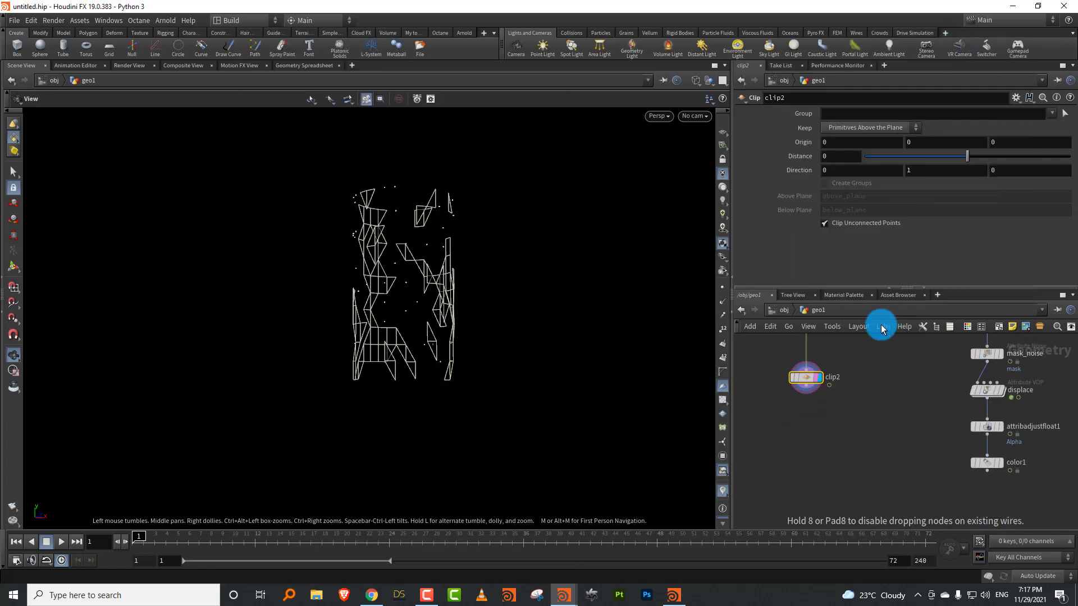
left_click(813, 441)
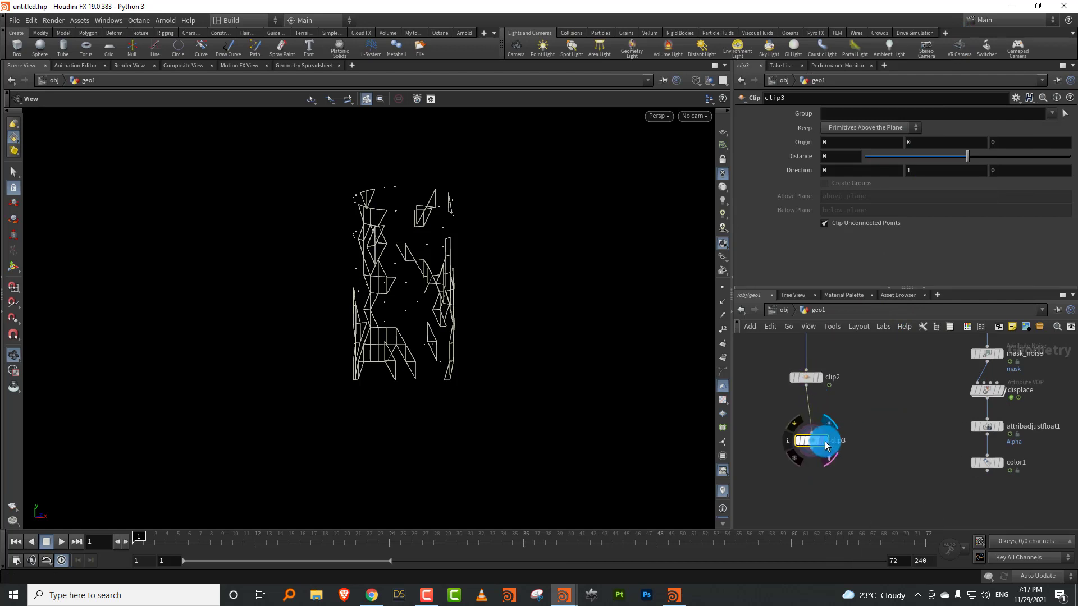
Set the second Clip node to keep Primitives Below the Plane with a distance of 1.68, and preview the animation
left_click(859, 131)
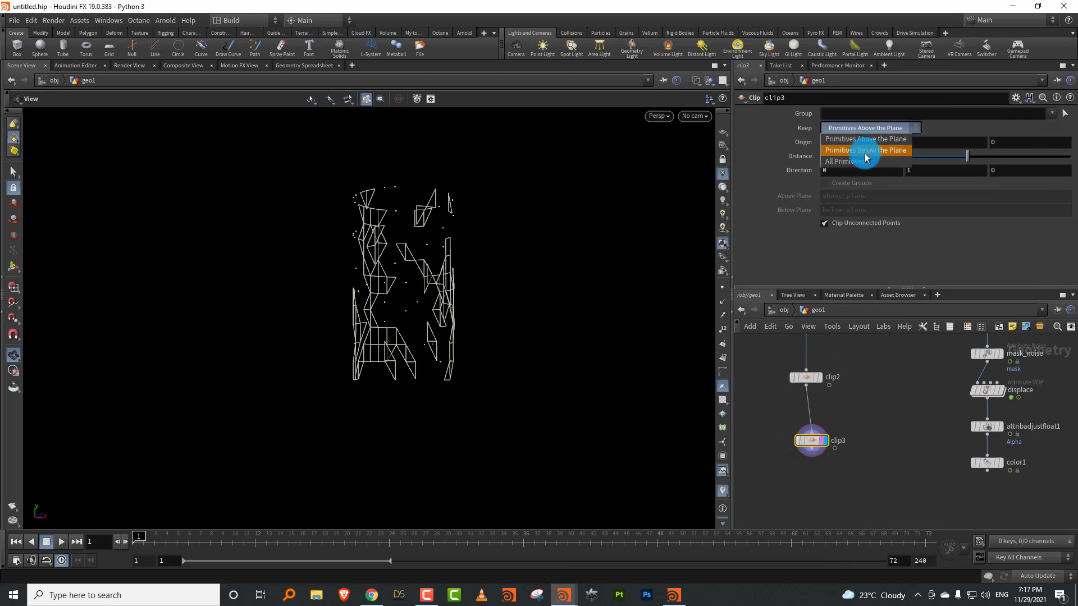
left_click(865, 151)
left_click_drag(976, 156, 1002, 157)
left_click(772, 247)
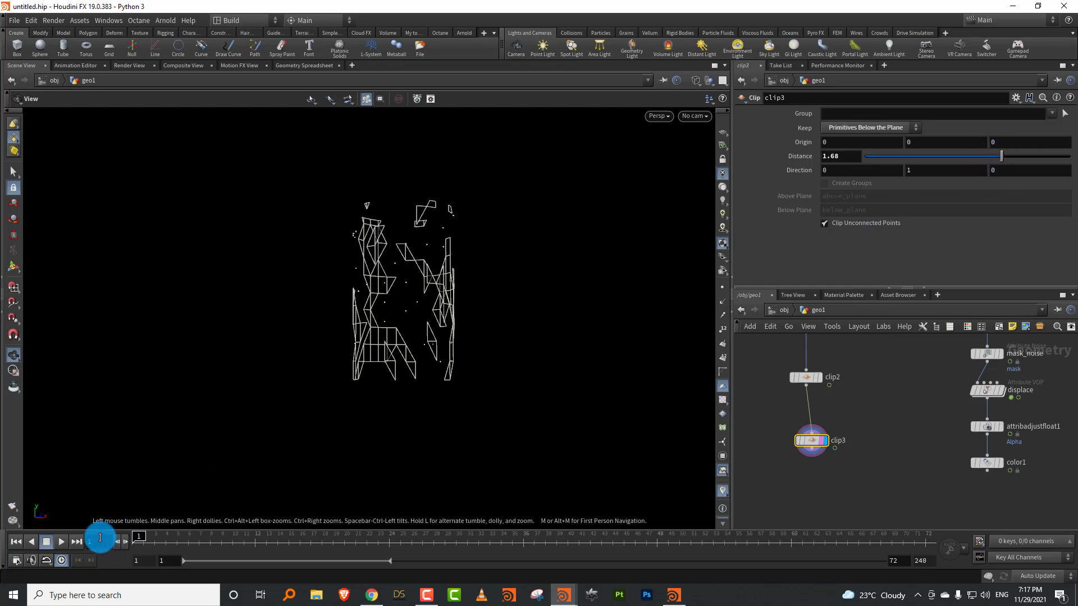
left_click(61, 542)
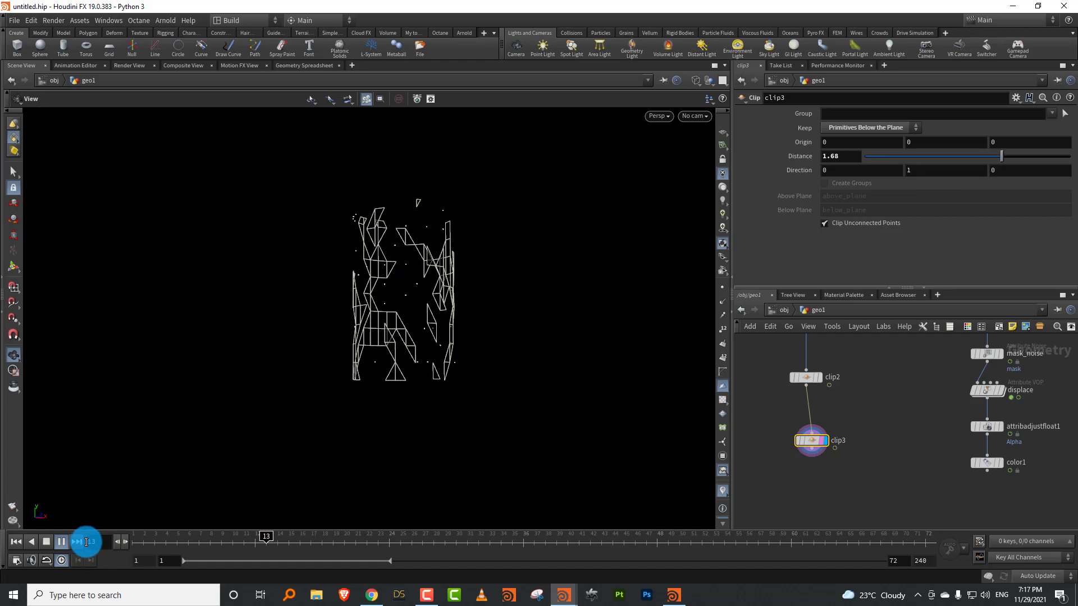
left_click(48, 542)
Insert a Point Jitter node between the Delete node and the first Clip node, and preview the animation
middle_click_drag(837, 332, 817, 409)
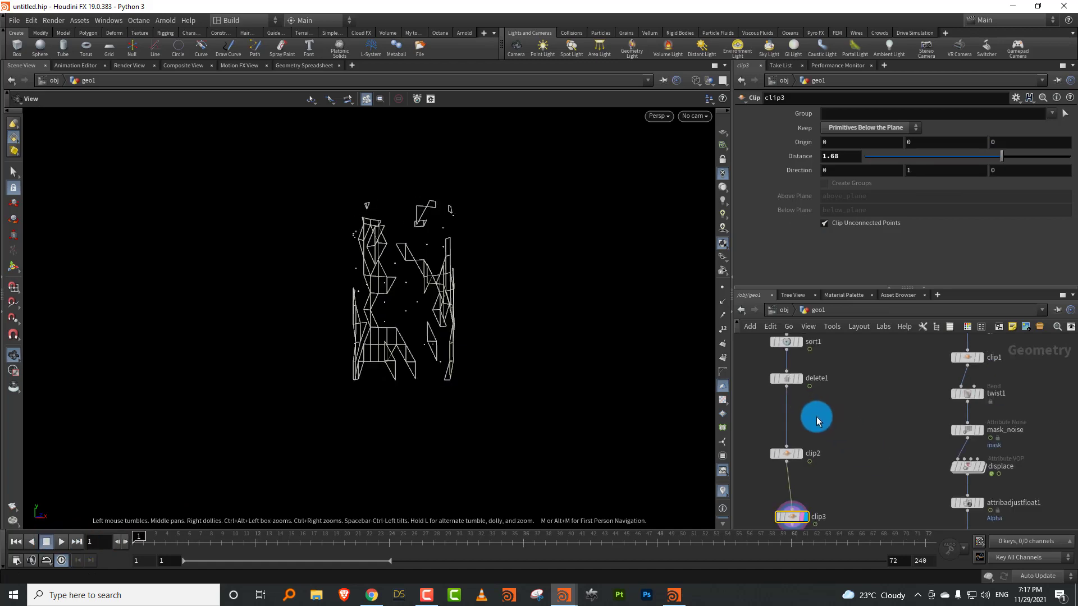
key("Tab")
type("point")
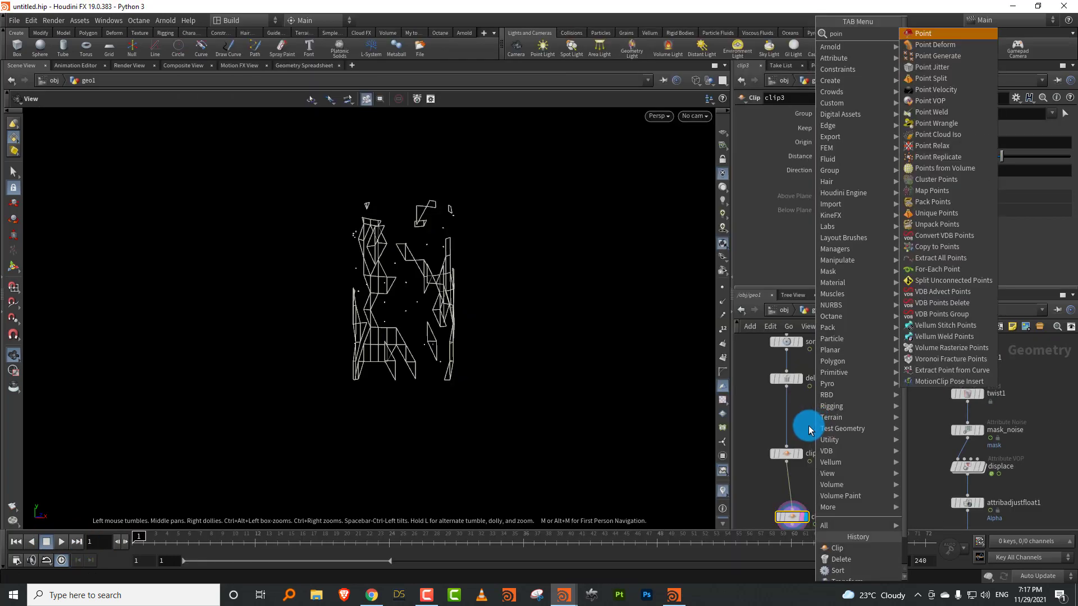
left_click(942, 78)
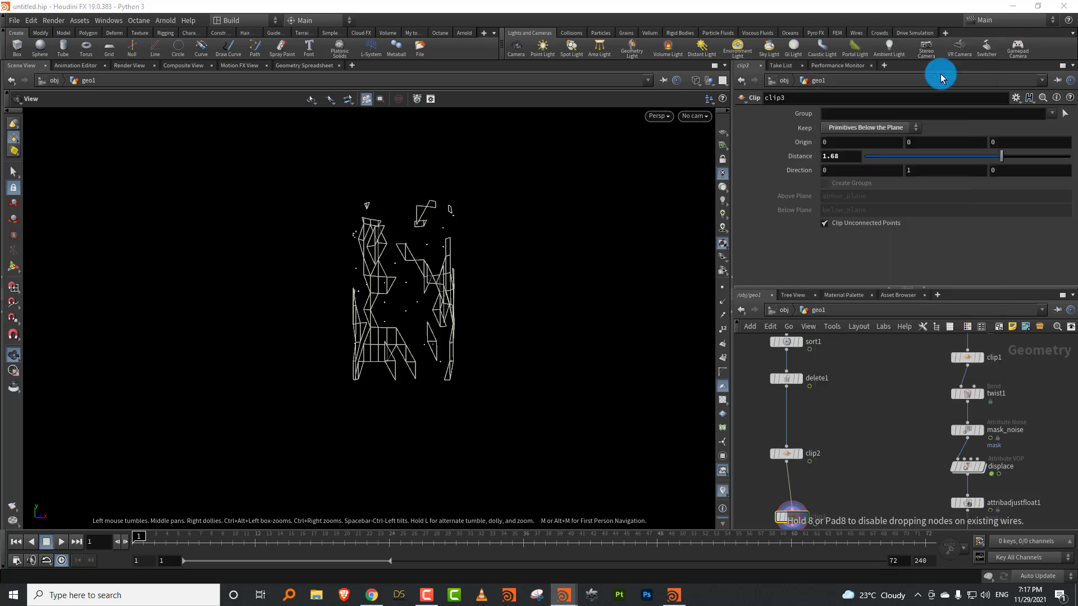
left_click(789, 416)
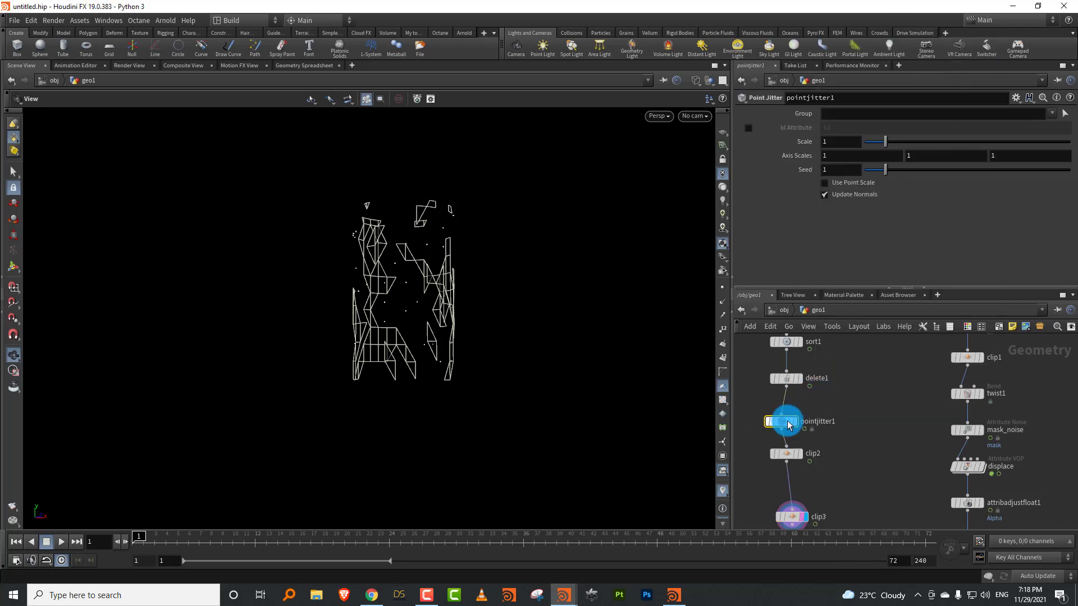
left_click(80, 544)
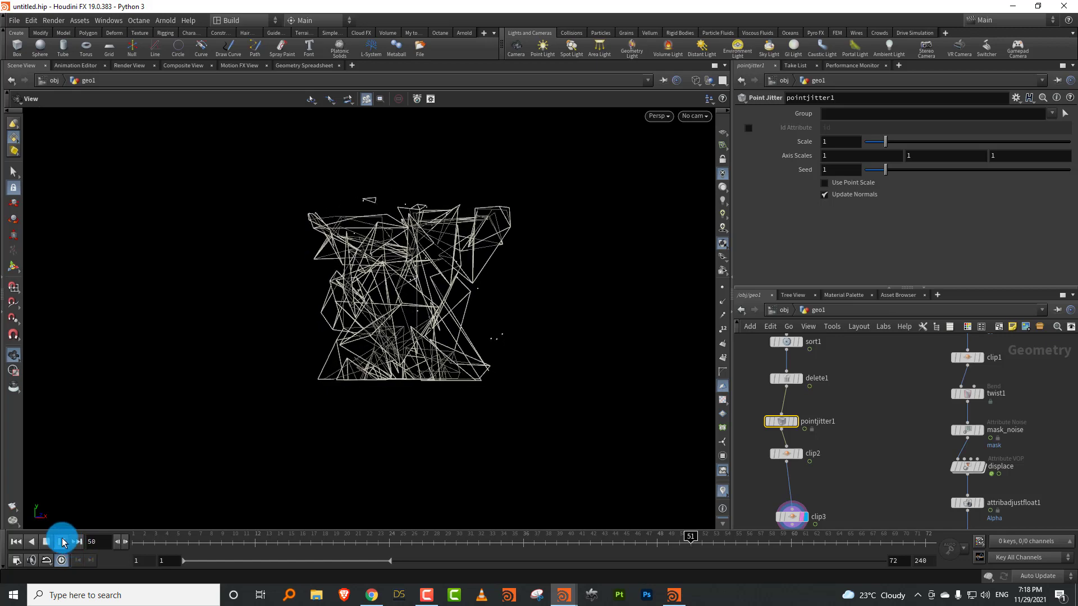
left_click(47, 542)
Try the Point Jitter node after the second Clip node, scrub the animation, and return it above the first Clip
middle_click_drag(837, 423, 863, 371)
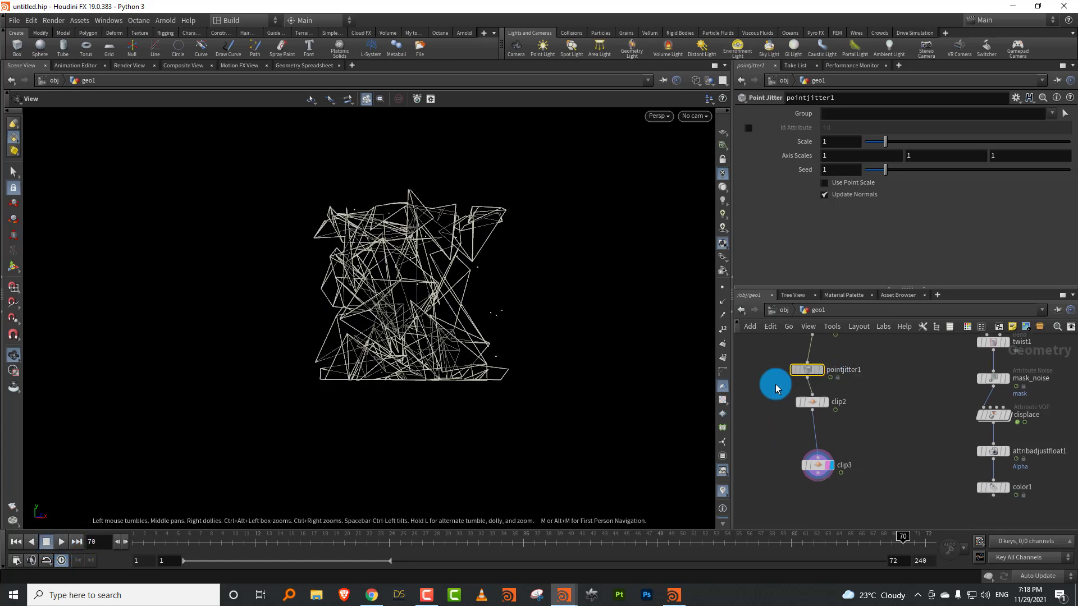
left_click_drag(807, 369, 804, 483)
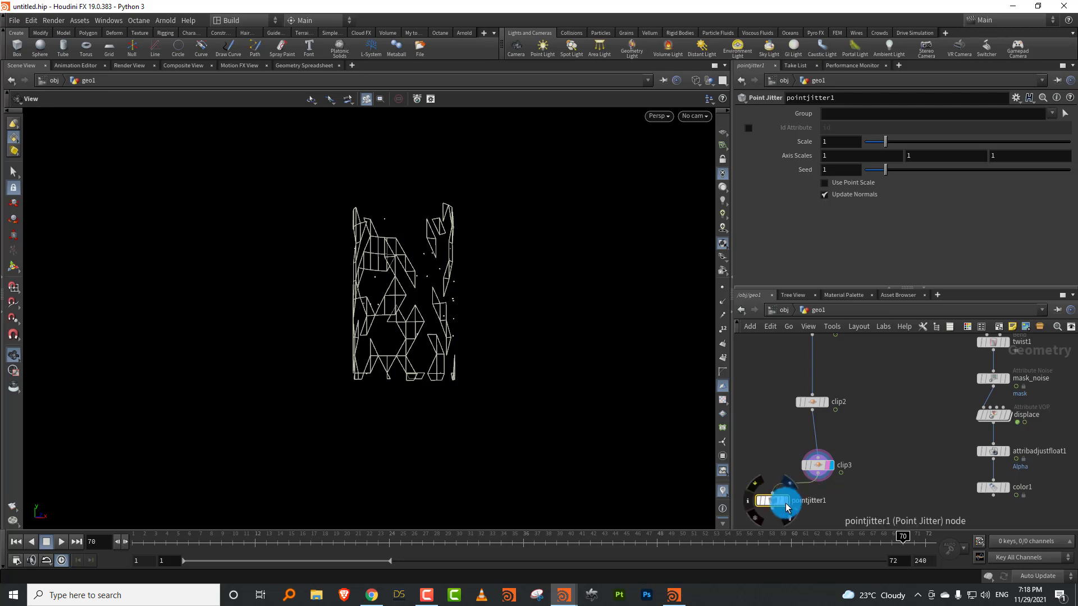
left_click(786, 501)
left_click_drag(222, 547, 584, 539)
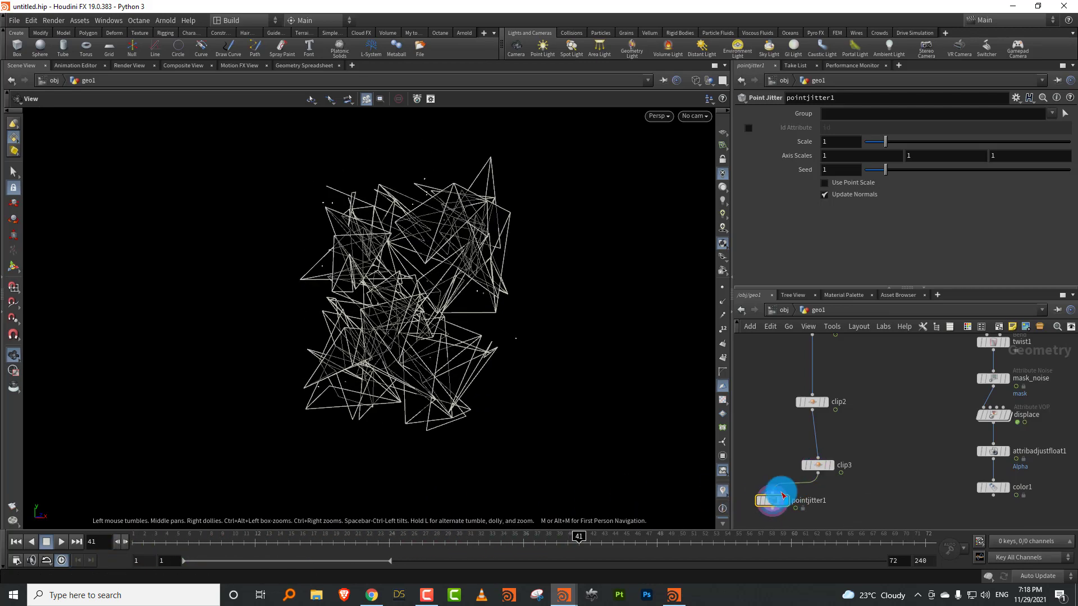
left_click_drag(776, 500, 897, 496)
Set the Point Jitter scale to 0.33, display the second Clip node, and align it under the first
left_click_drag(201, 537, 392, 536)
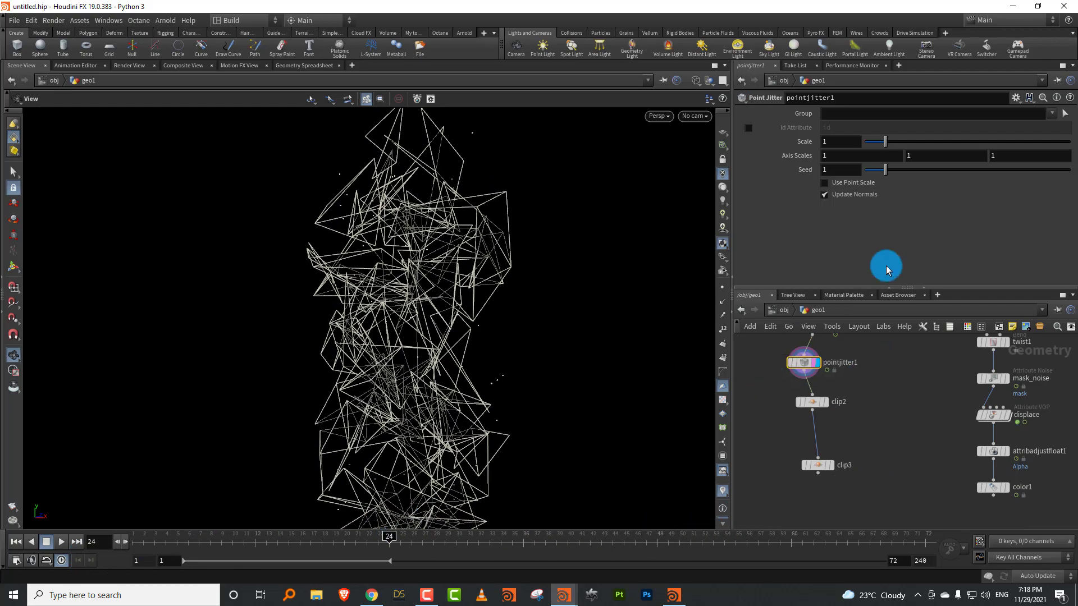
left_click_drag(881, 144, 871, 144)
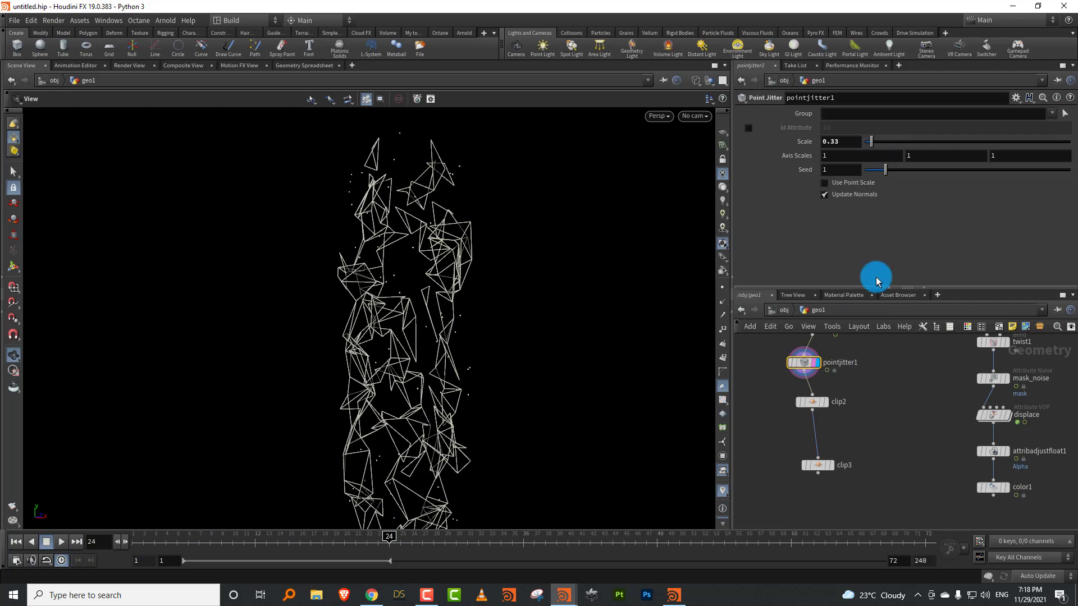
left_click(835, 470)
left_click(820, 460)
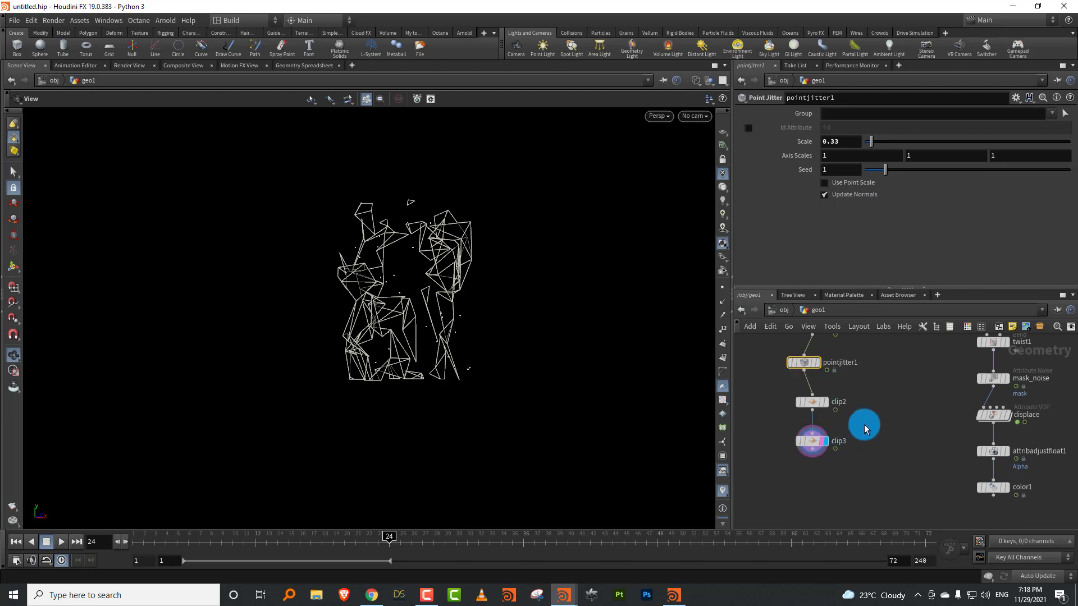
Duplicate the twist1 bend node and connect the copy's first input to clip3
scroll(855, 381, "down", 5)
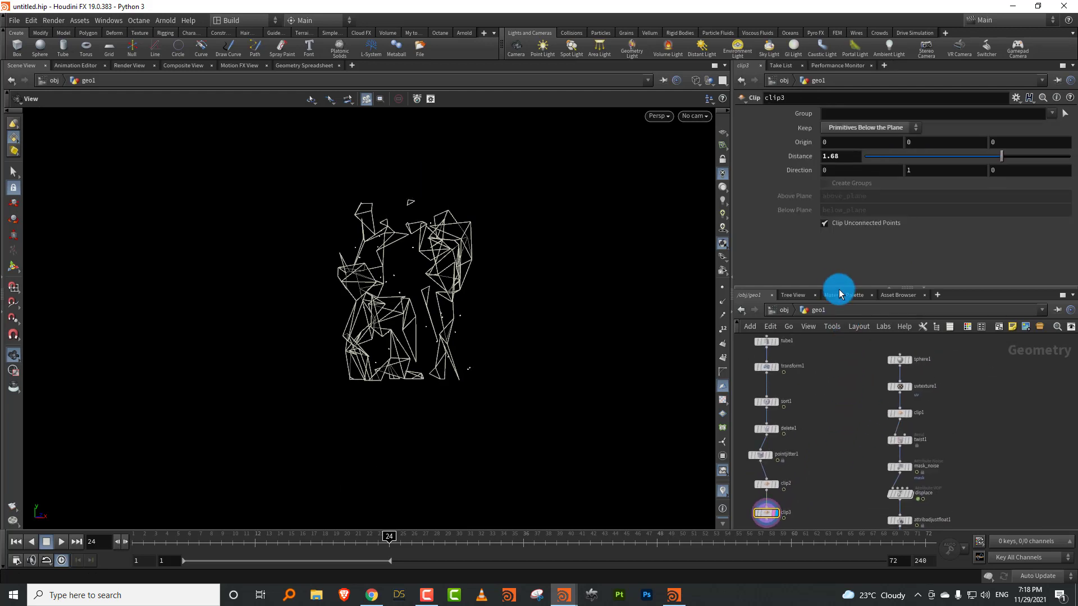
left_click_drag(837, 286, 838, 230)
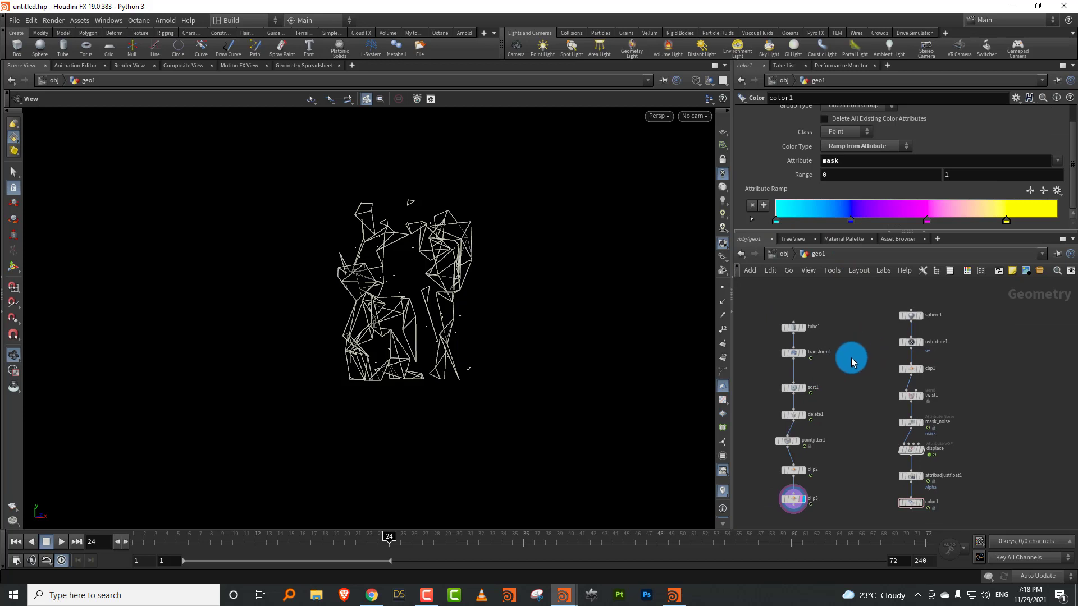
middle_click_drag(838, 388, 845, 363)
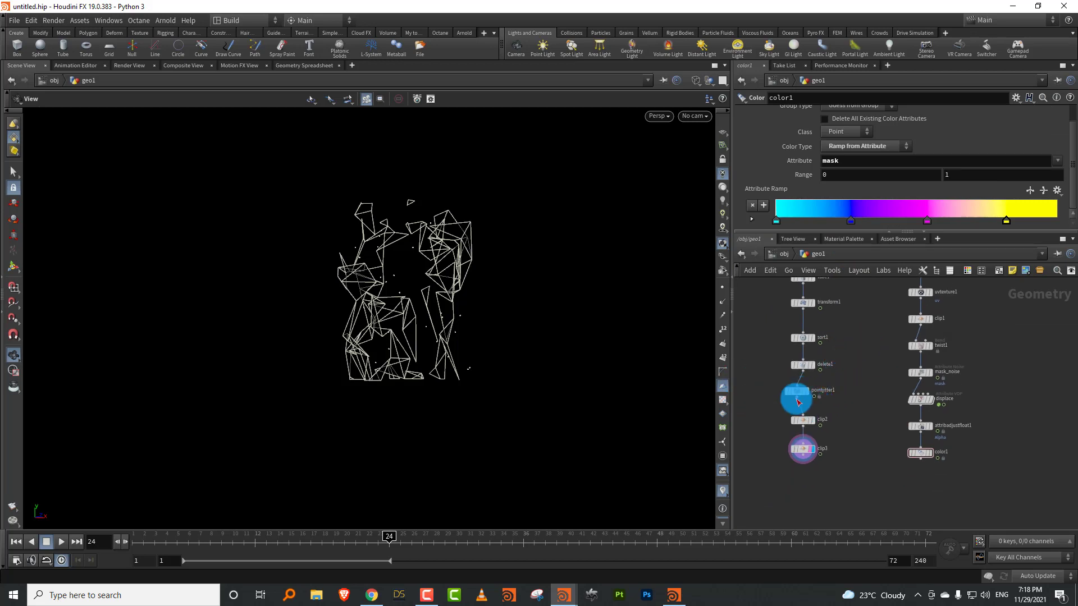
middle_click_drag(402, 306, 402, 322)
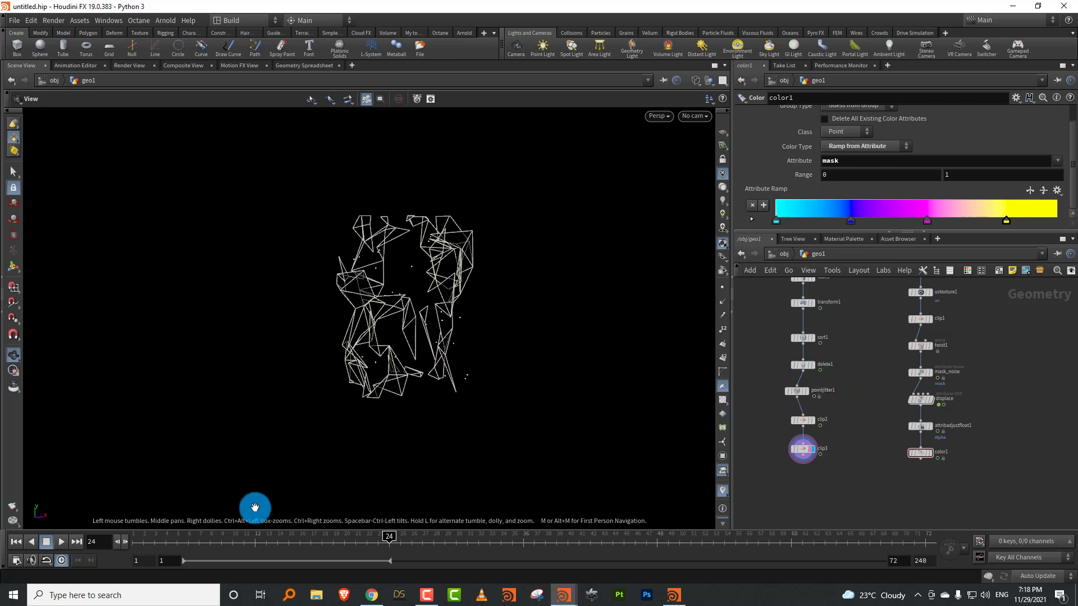
left_click_drag(137, 540, 166, 534)
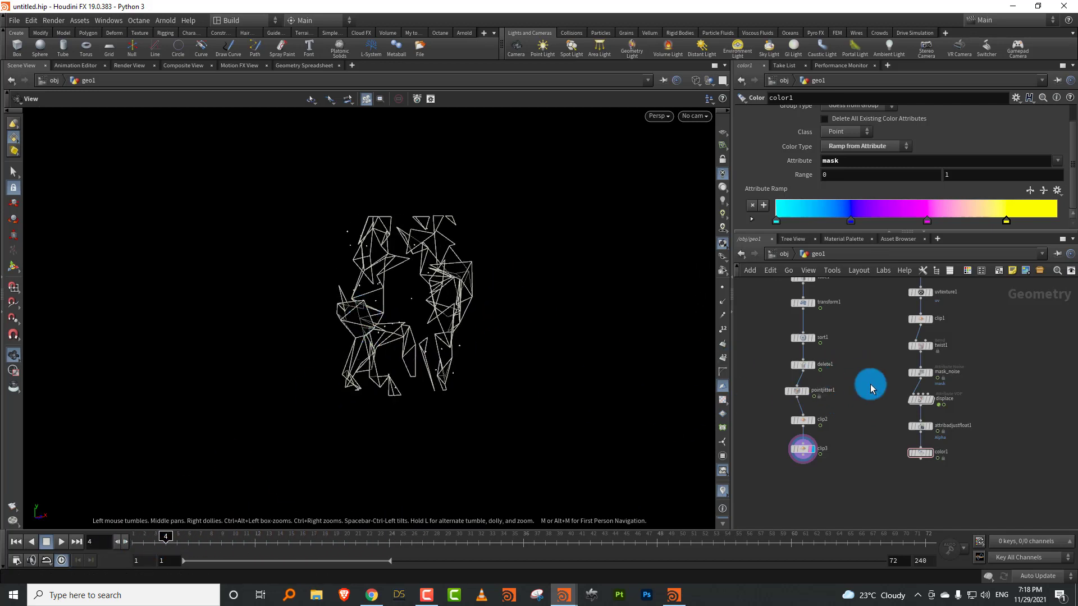
middle_click_drag(862, 371, 856, 379)
left_click(915, 354)
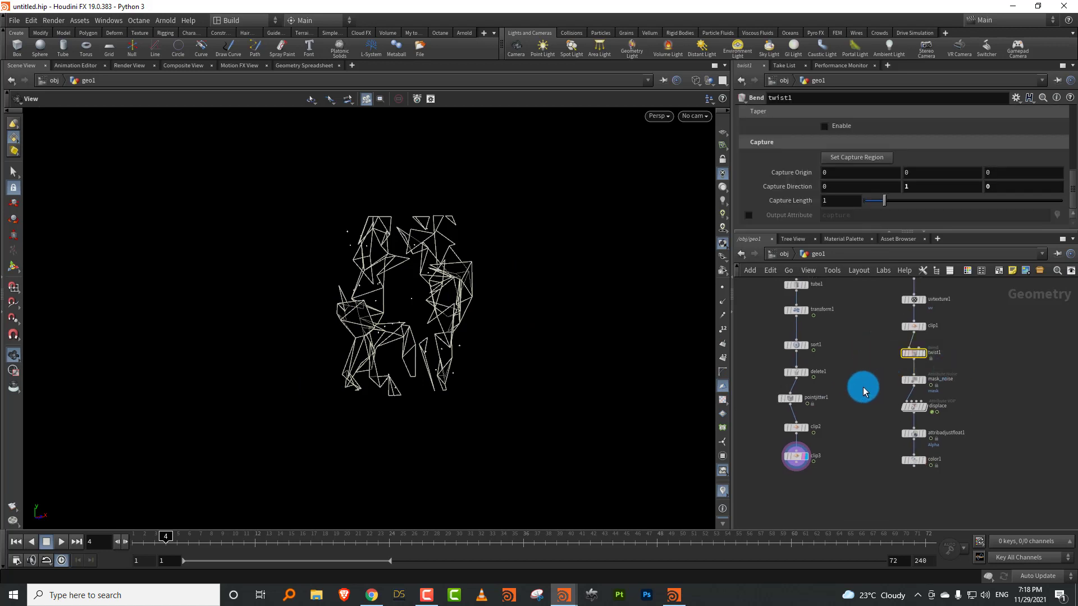
key("ctrl+c")
key("ctrl+v")
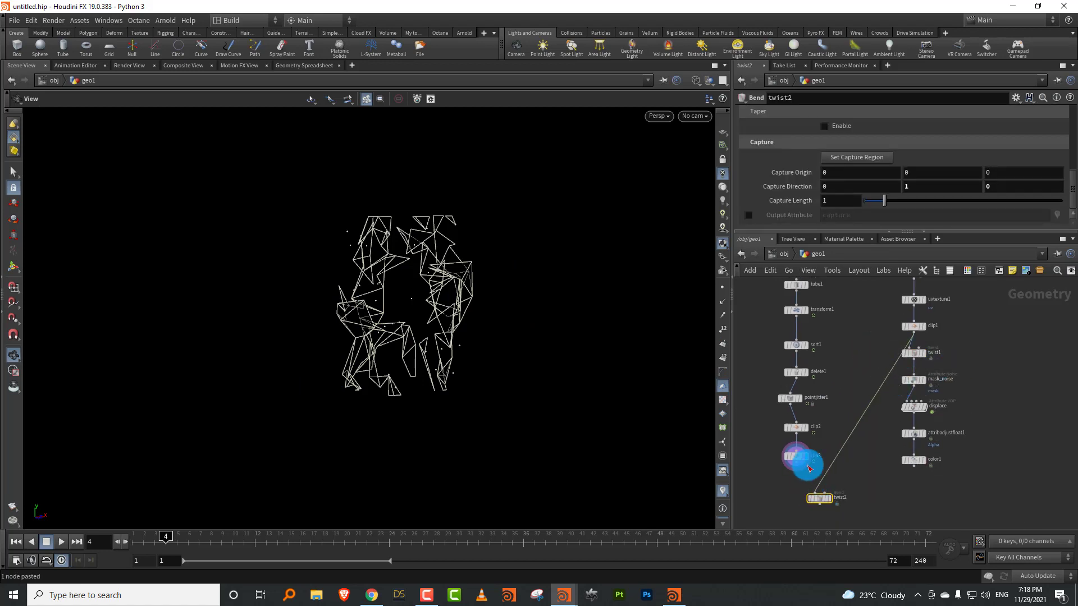
left_click_drag(809, 468, 817, 493)
scroll(852, 409, "up", 2)
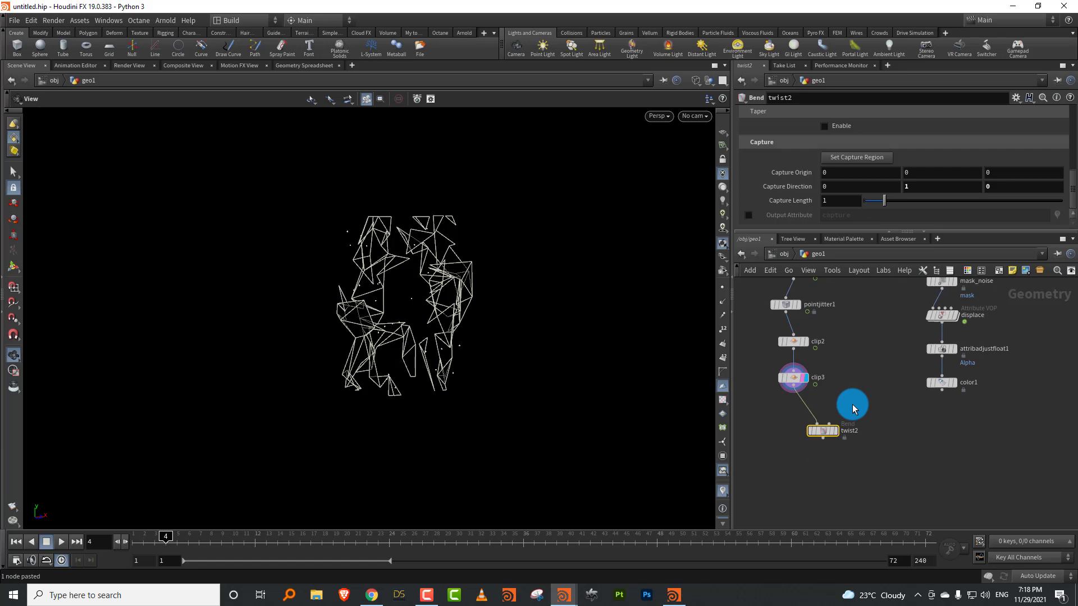
Display the twist2 node and play the animation from the first frame
left_click(840, 431)
left_click(836, 433)
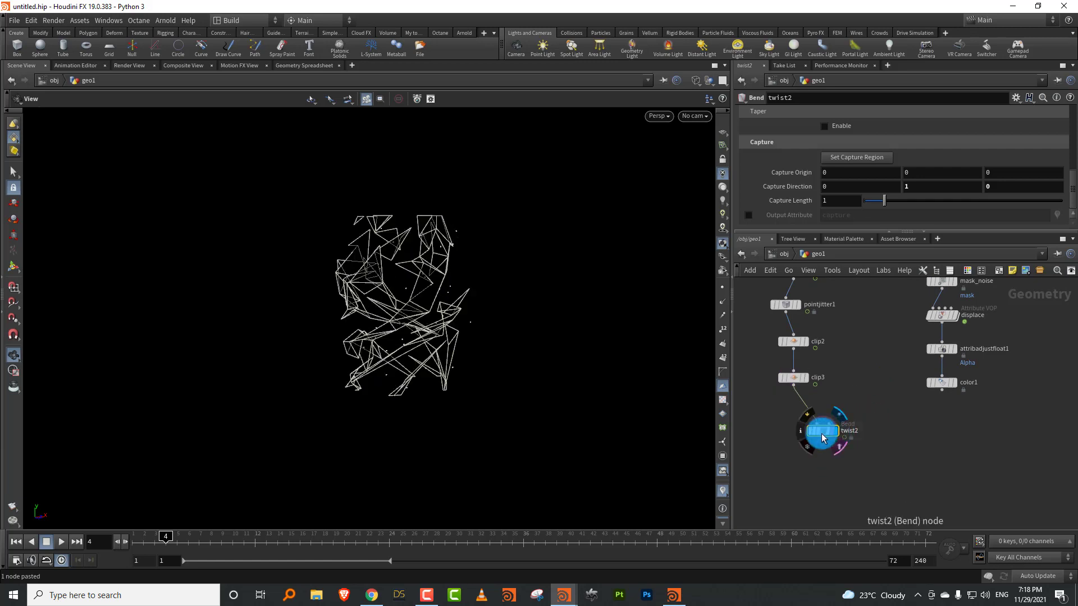
left_click(139, 542)
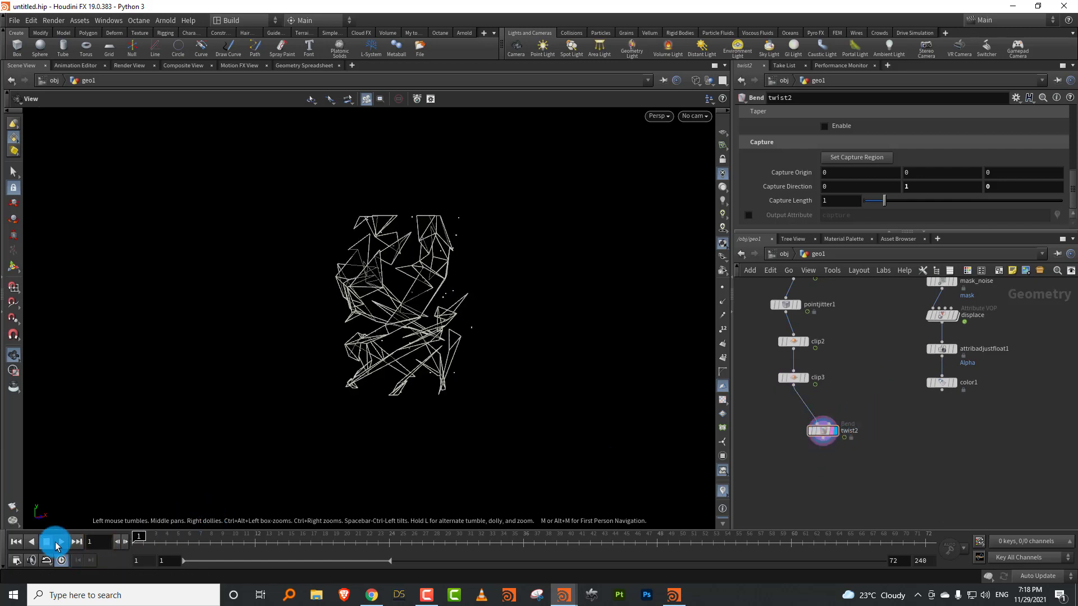
left_click(62, 541)
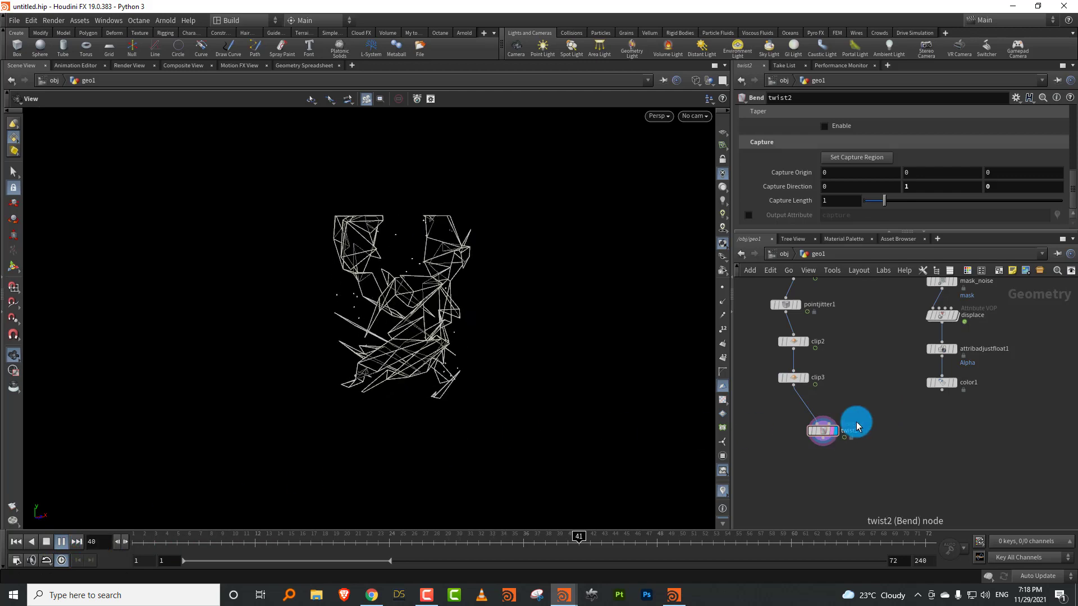
left_click(62, 542)
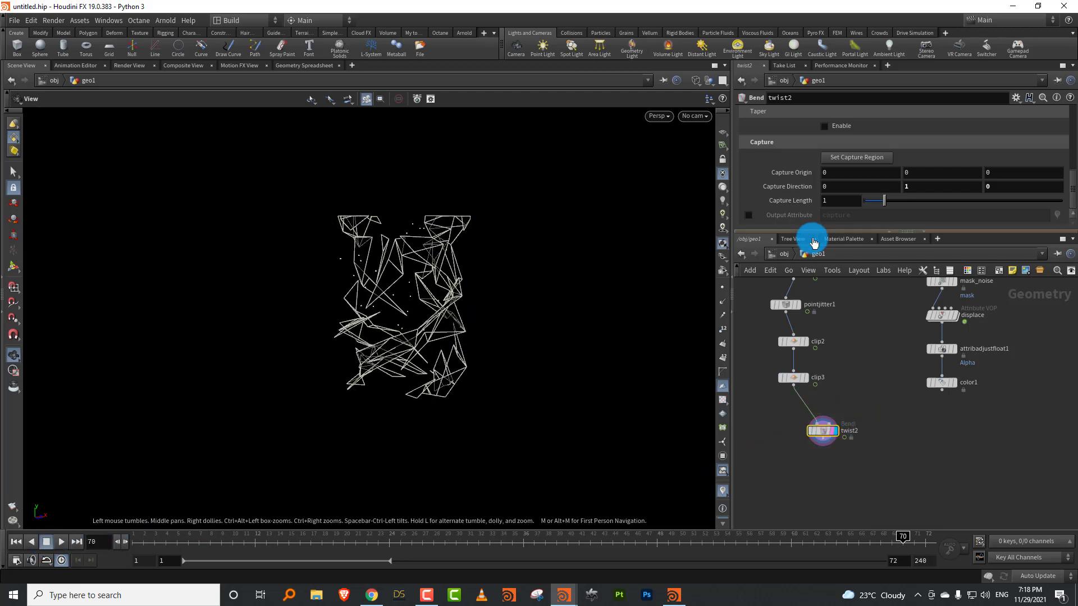
Set the Twist of twist2 to 360 and play the animation from the first frame
left_click_drag(829, 232, 901, 244)
scroll(1069, 188, "up", 1)
scroll(1070, 188, "up", 2)
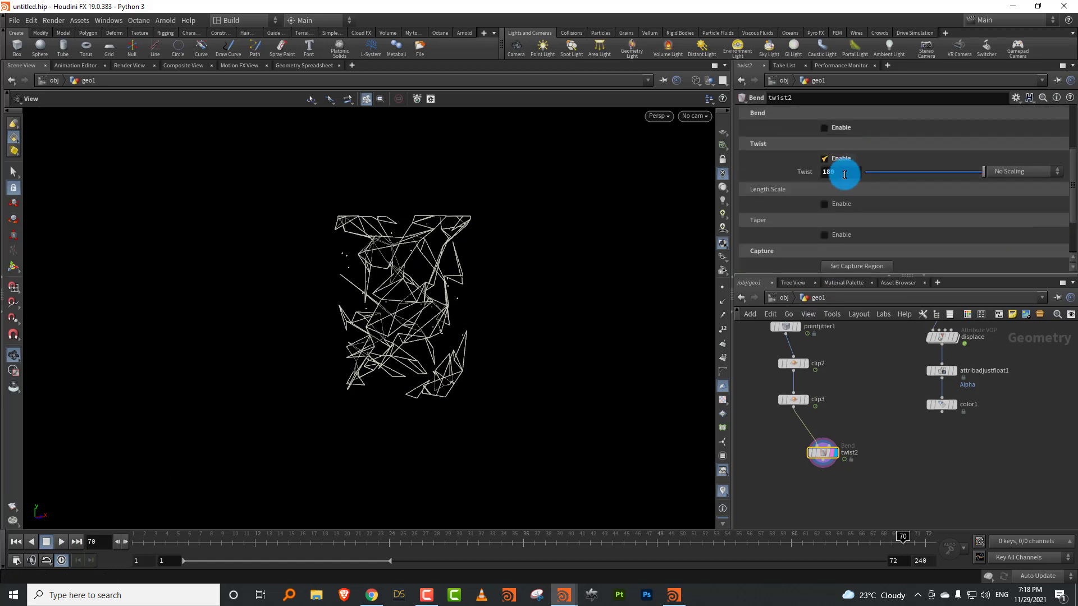
type("360")
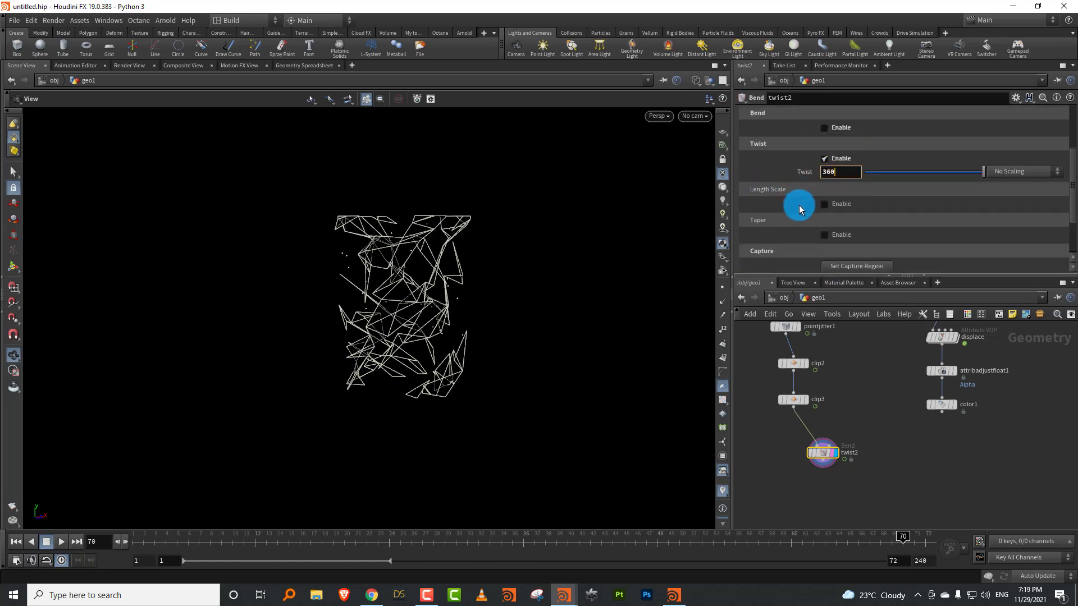
key("Return")
left_click(138, 540)
left_click(65, 542)
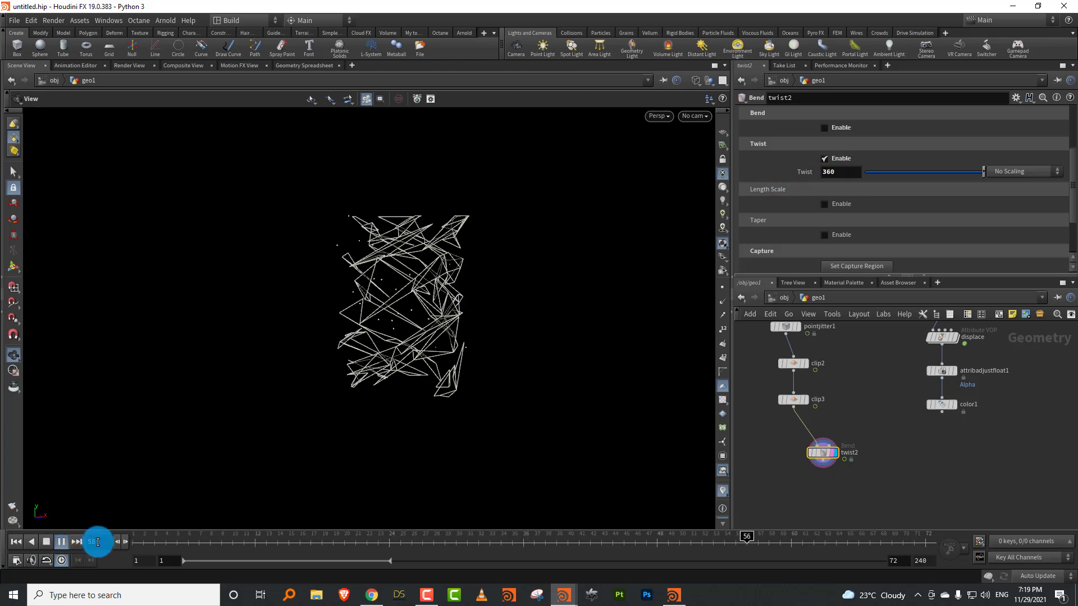
left_click(46, 541)
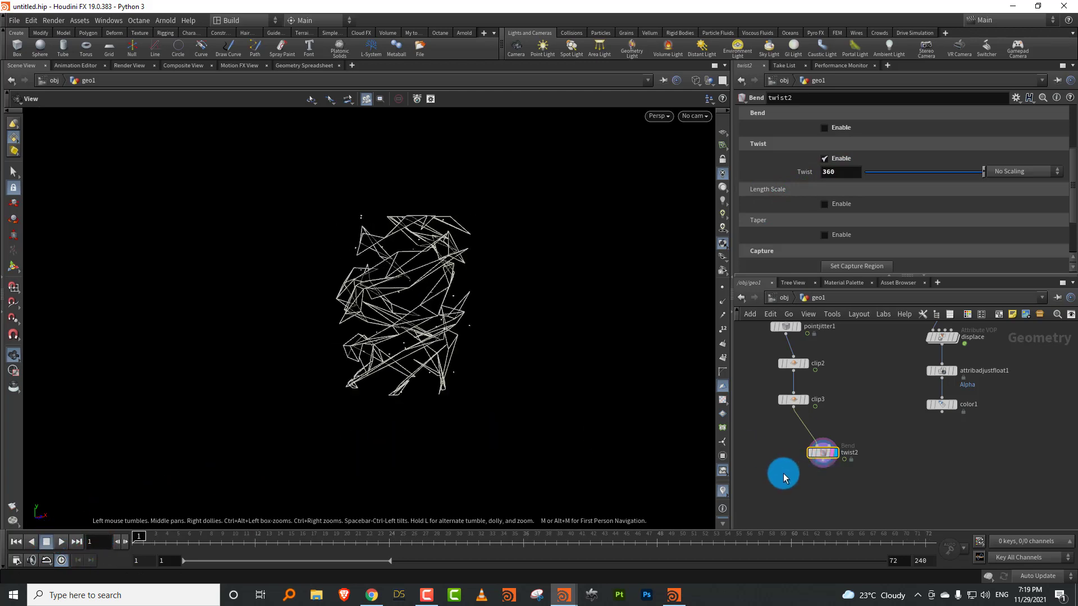
Append an Add node after twist2 that deletes the geometry but keeps the points, and preview the animation
key("Tab")
type("add")
left_click(895, 36)
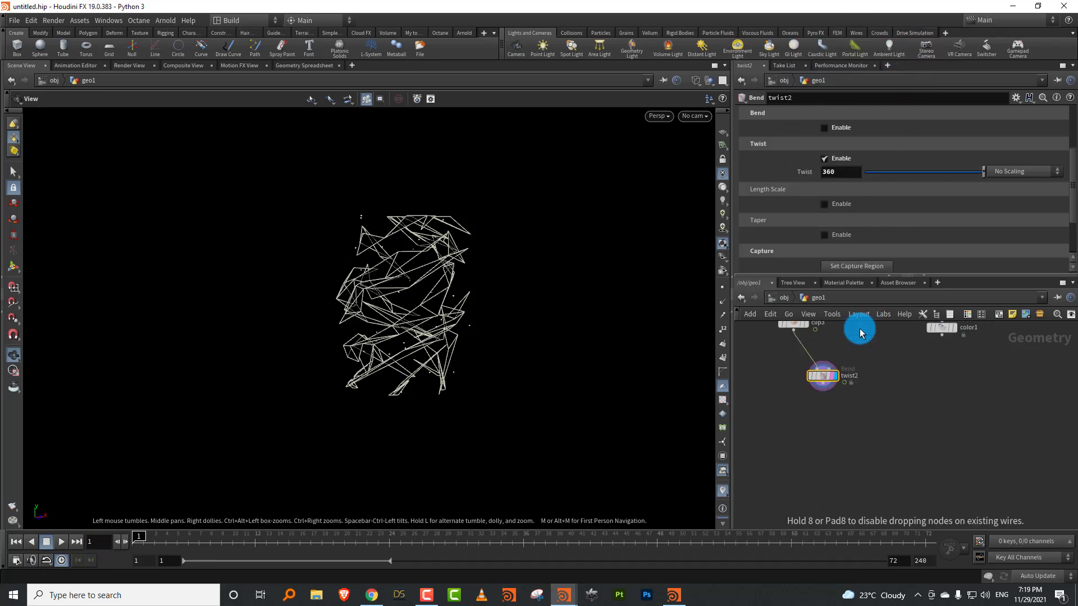
left_click(818, 436)
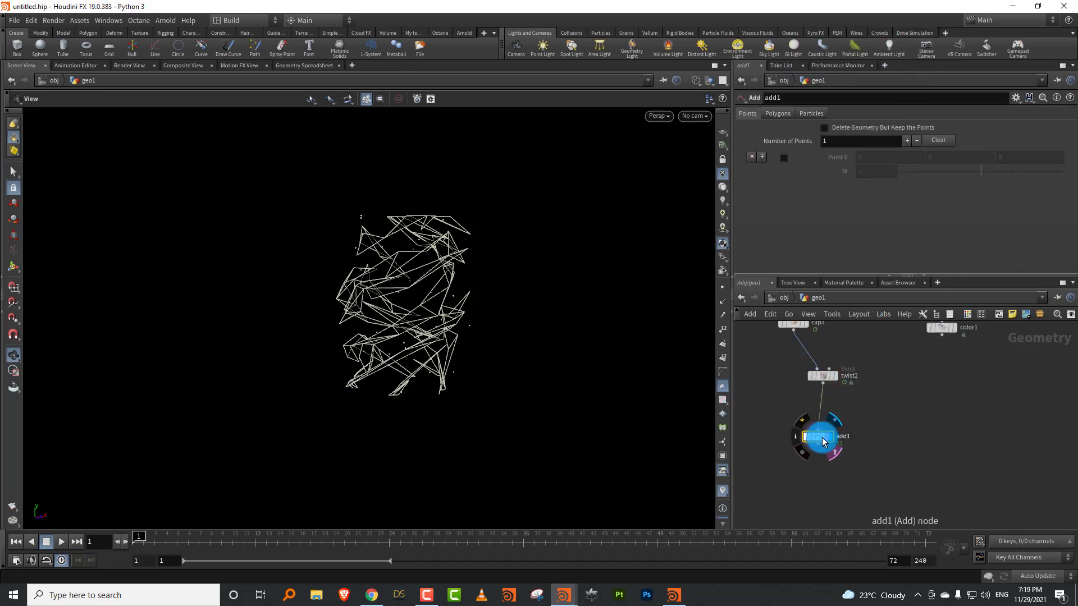
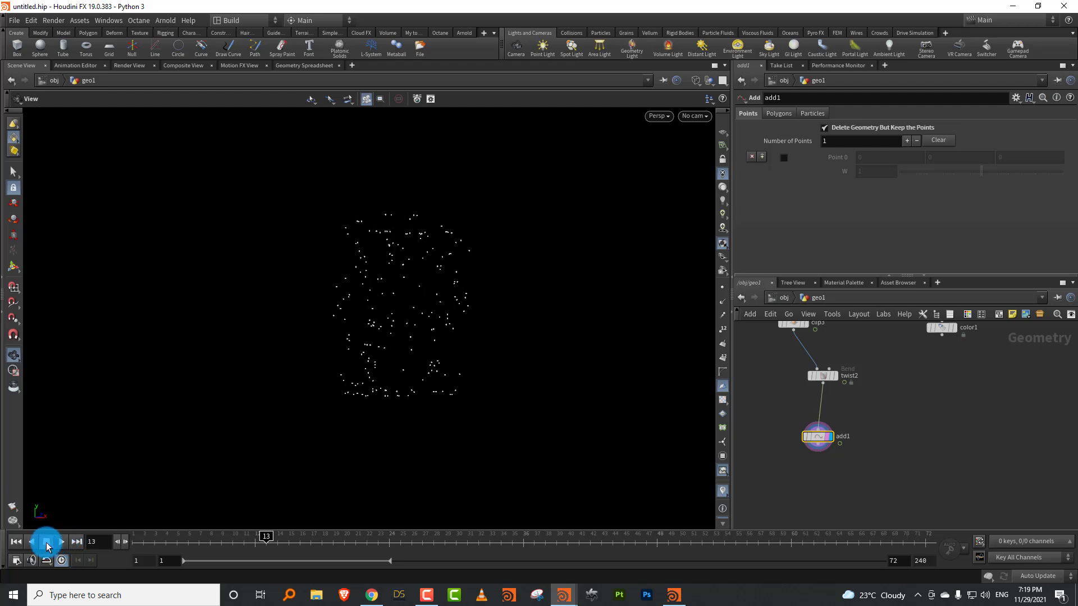
left_click(17, 543)
left_click(64, 541)
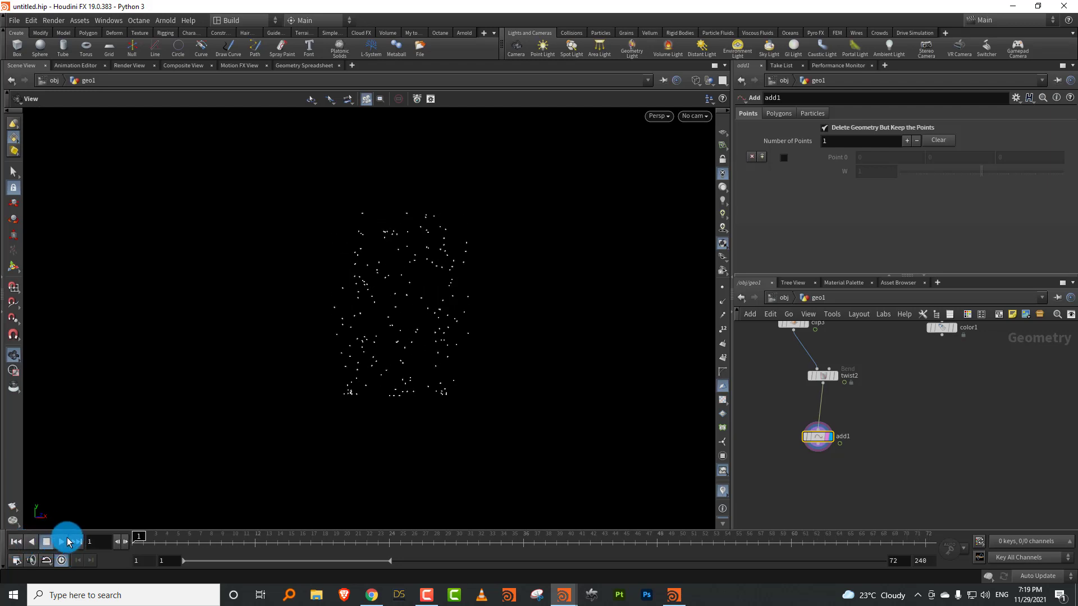
left_click(19, 542)
Tidy the network by moving the sphere1-to-color1 chain down and aligning twist2 and add1 beneath clip3
left_click_drag(860, 275, 868, 190)
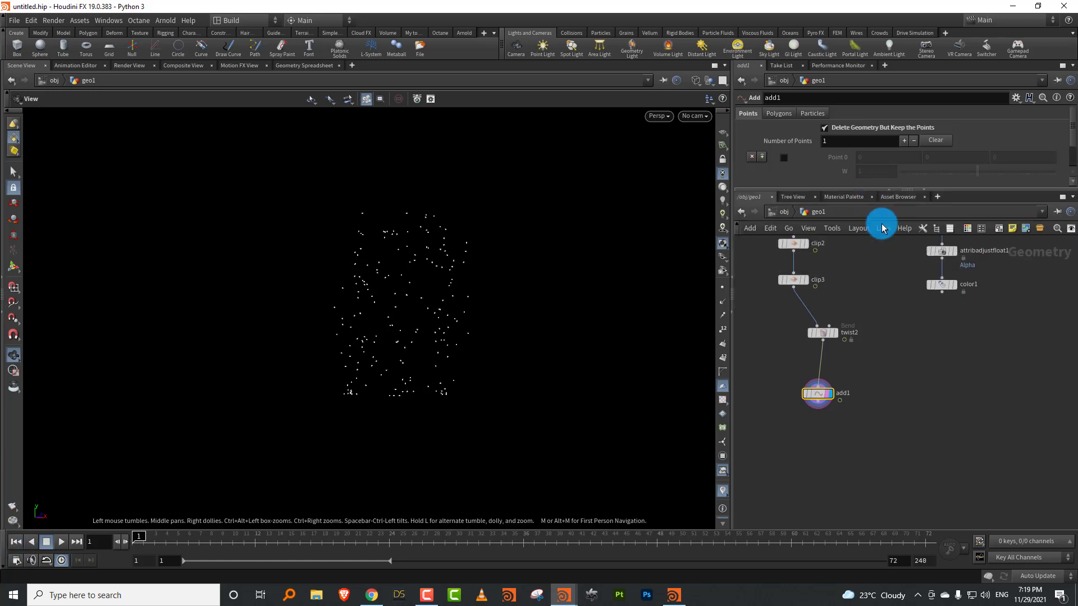
middle_click_drag(904, 307, 834, 427)
scroll(874, 391, "down", 3)
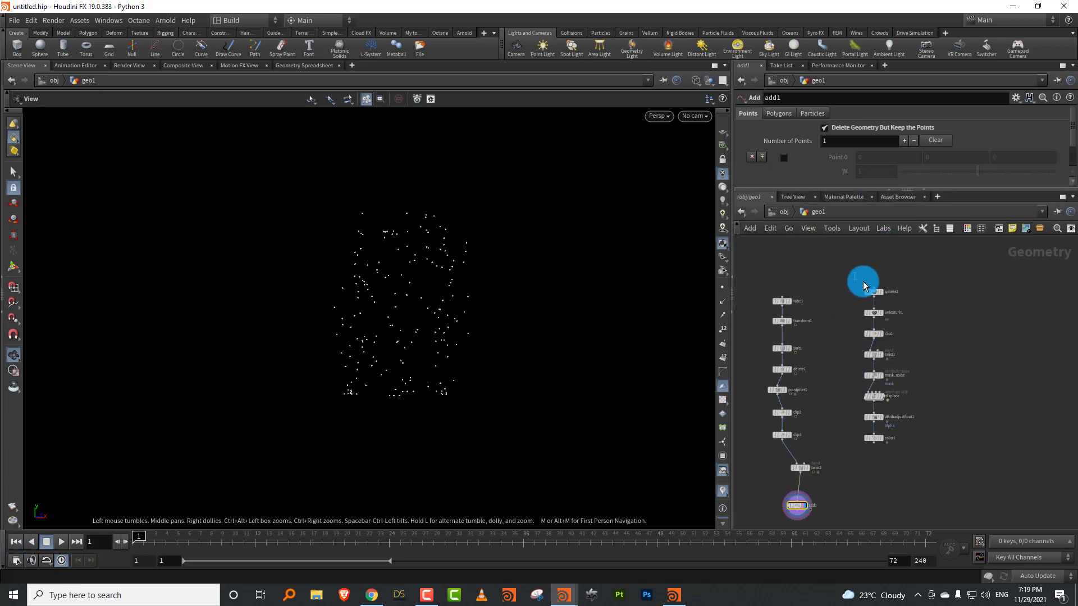
left_click_drag(860, 281, 914, 478)
middle_click_drag(858, 431, 881, 351)
left_click_drag(897, 369, 897, 425)
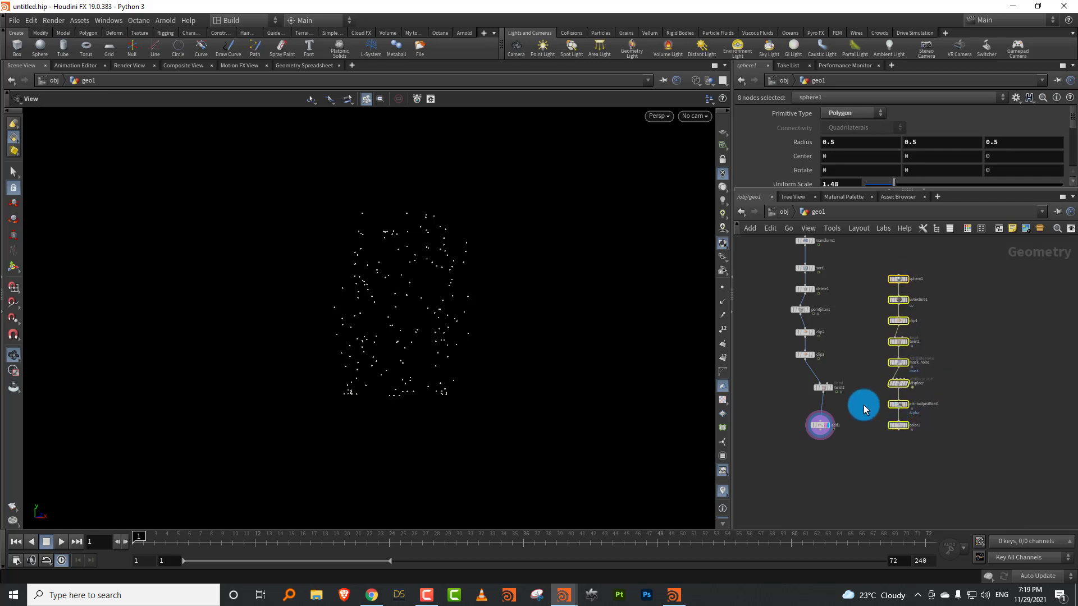
scroll(847, 399, "up", 3)
left_click_drag(823, 385, 792, 379)
left_click_drag(810, 439, 795, 430)
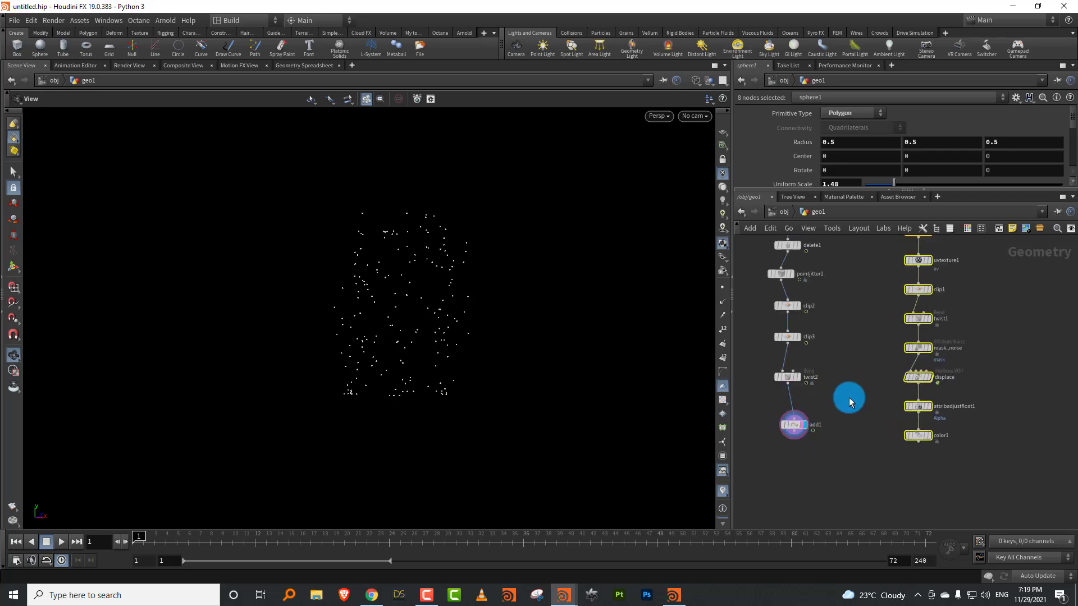
Insert a Ray node between twist2 and add1
key("Tab")
type("ray")
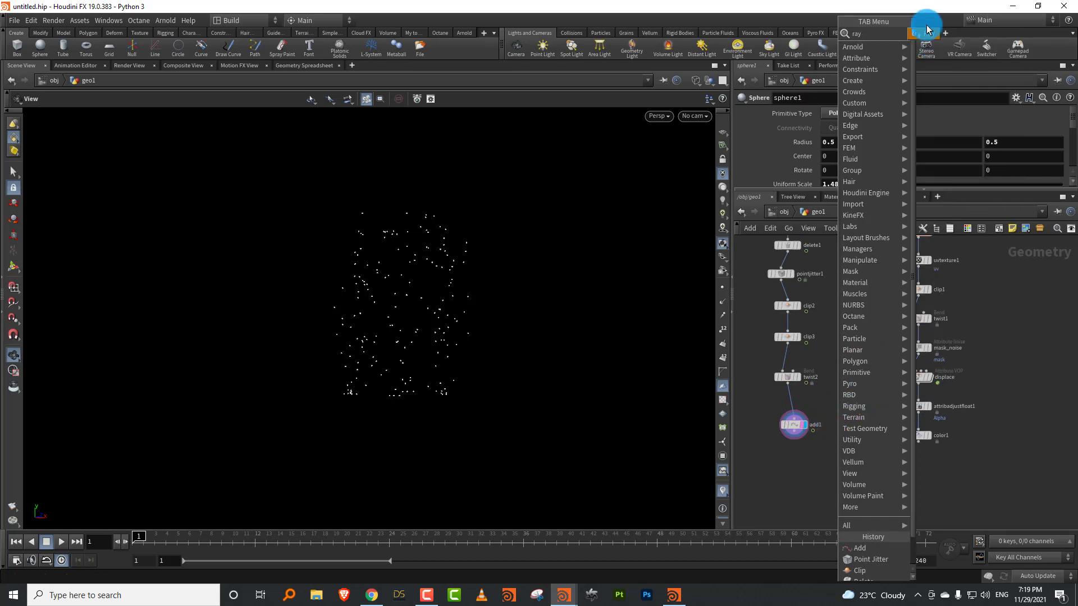
left_click(925, 34)
left_click(794, 403)
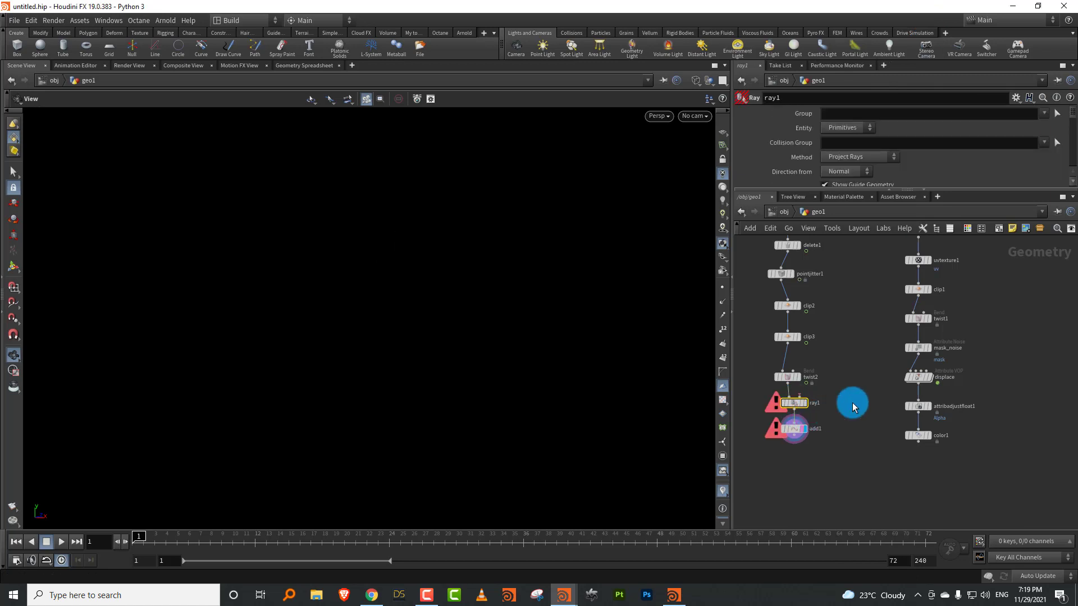
Connect clip1 to the second input of ray1, display ray1, and set its Method to Minimum Distance
middle_click_drag(853, 346, 832, 402)
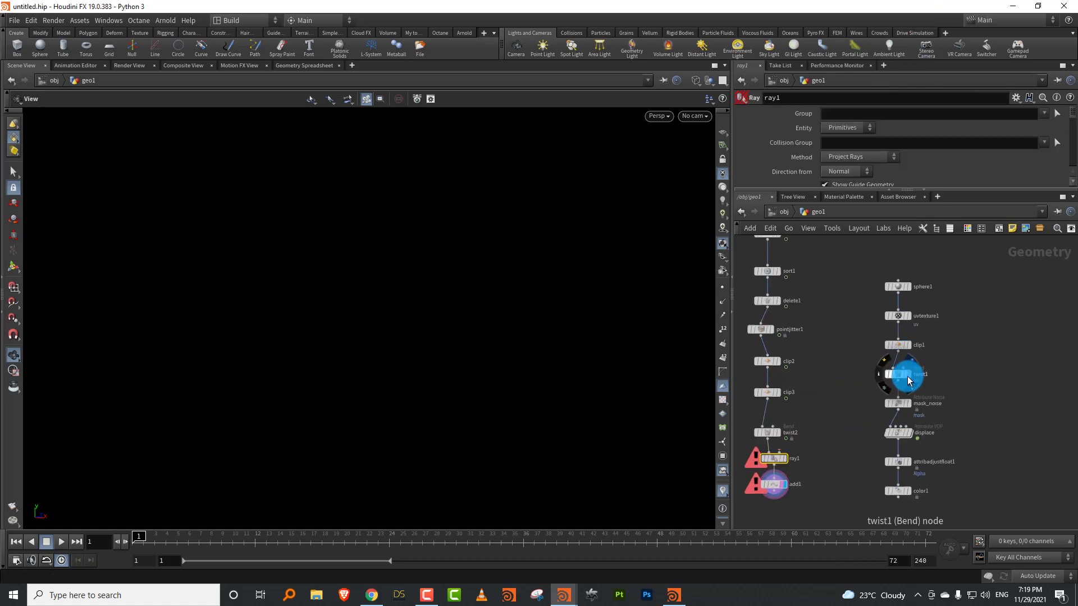
left_click(906, 348)
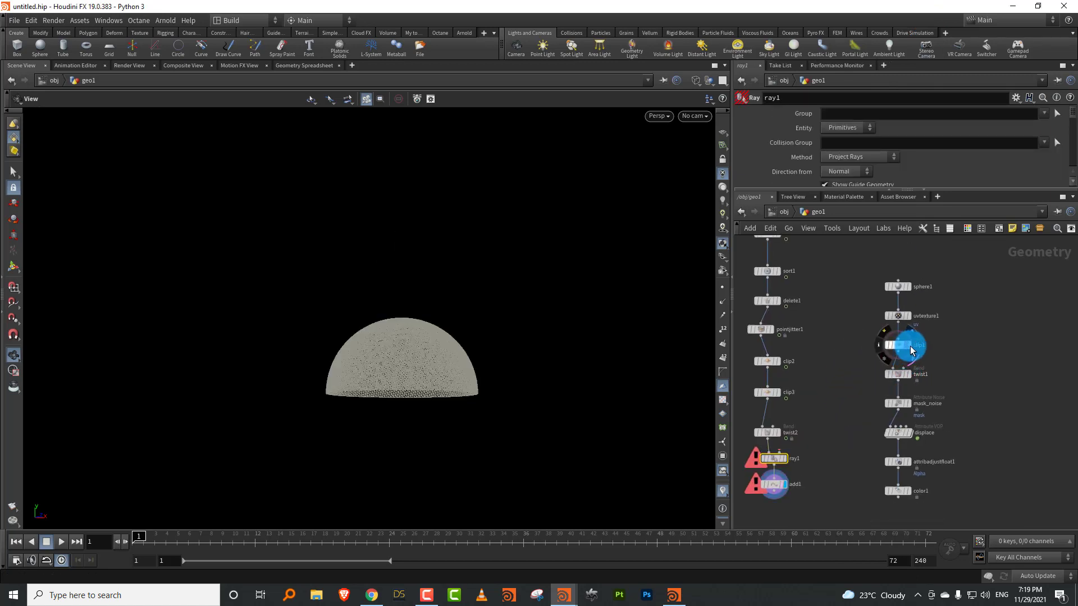
left_click(900, 347)
left_click_drag(900, 360, 810, 468)
left_click(807, 458)
left_click(801, 457)
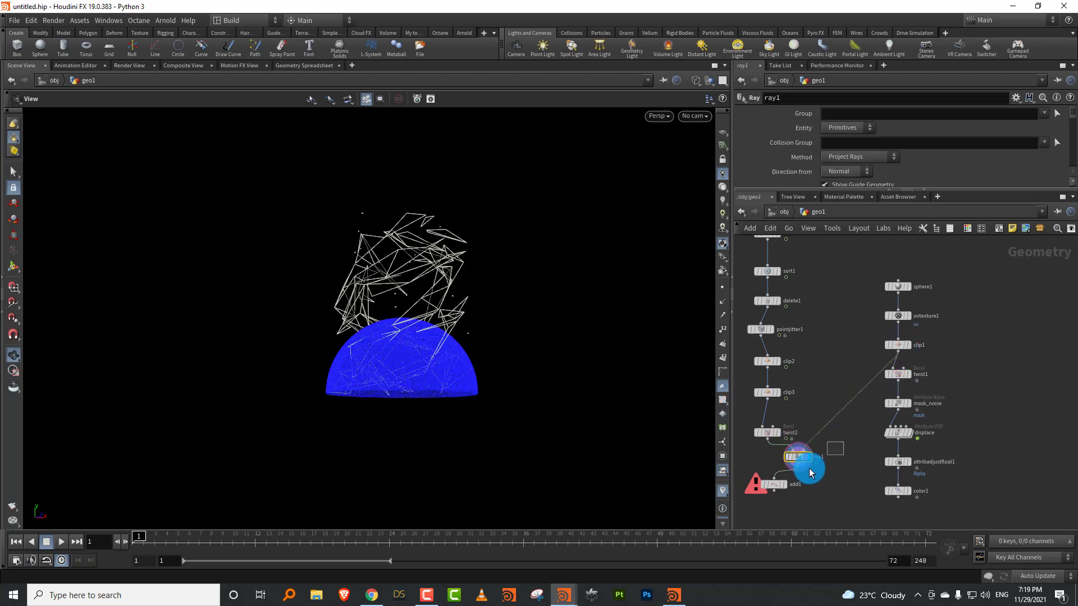
left_click(849, 159)
left_click(849, 172)
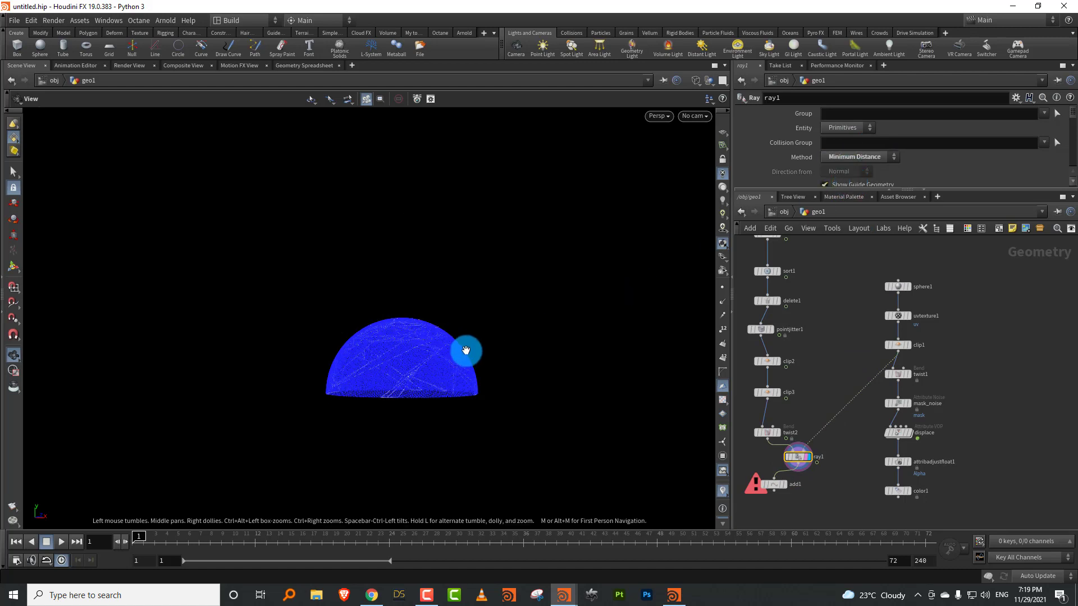
Display the add1 node and play the animation of the points projected onto the dome
middle_click_drag(817, 477, 857, 421)
scroll(857, 424, "up", 3)
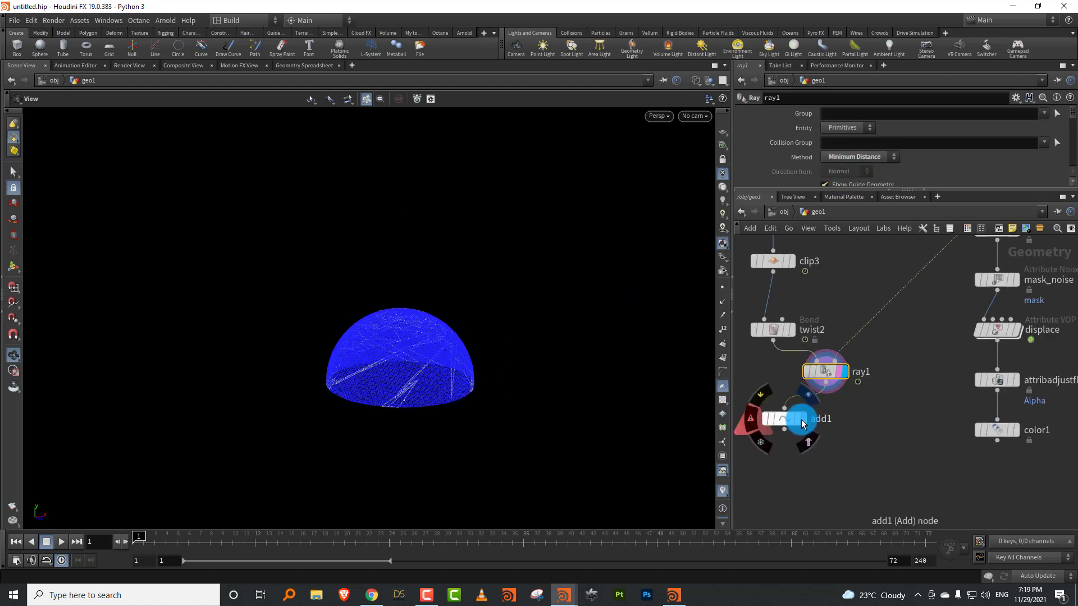
left_click(806, 424)
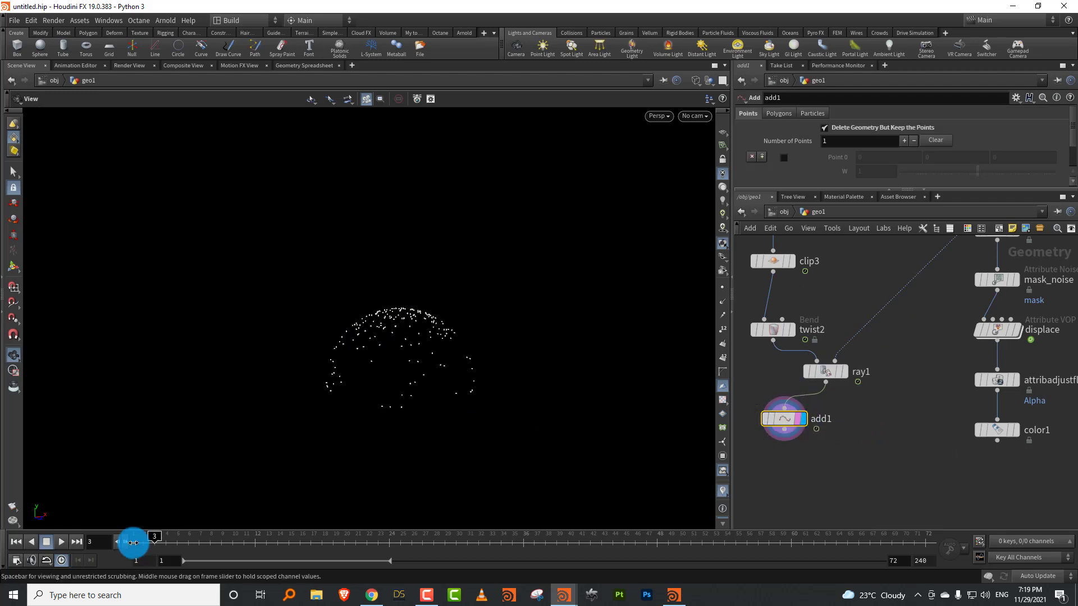
left_click(62, 541)
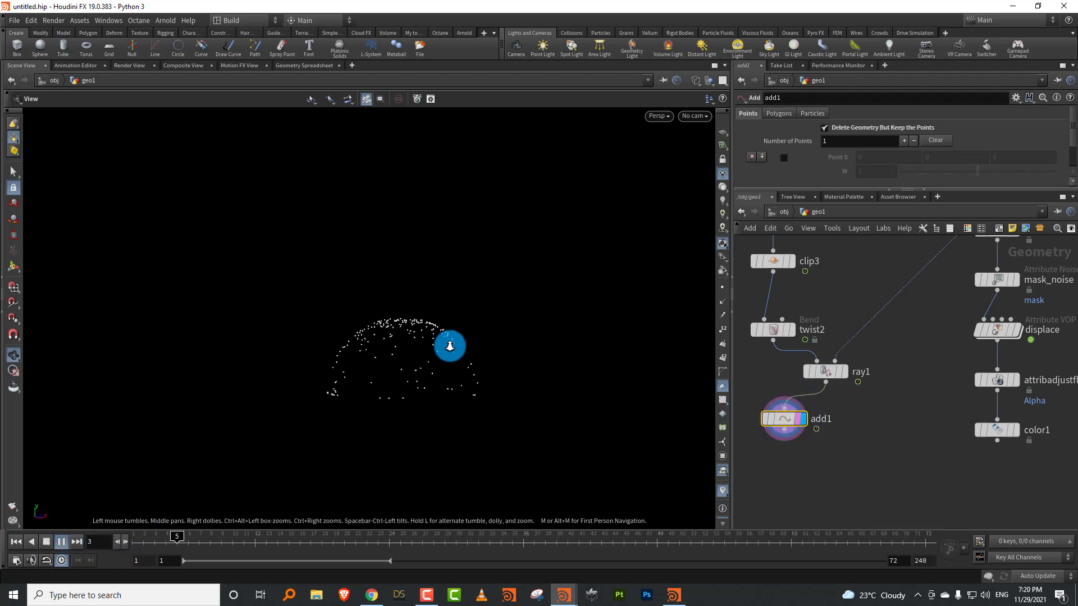
left_click(62, 540)
Raise the Rows of tube1 to 46 to get more points on the dome
scroll(825, 393, "down", 3)
scroll(835, 400, "down", 2)
middle_click_drag(872, 331, 870, 461)
scroll(836, 357, "up", 3)
left_click(778, 343)
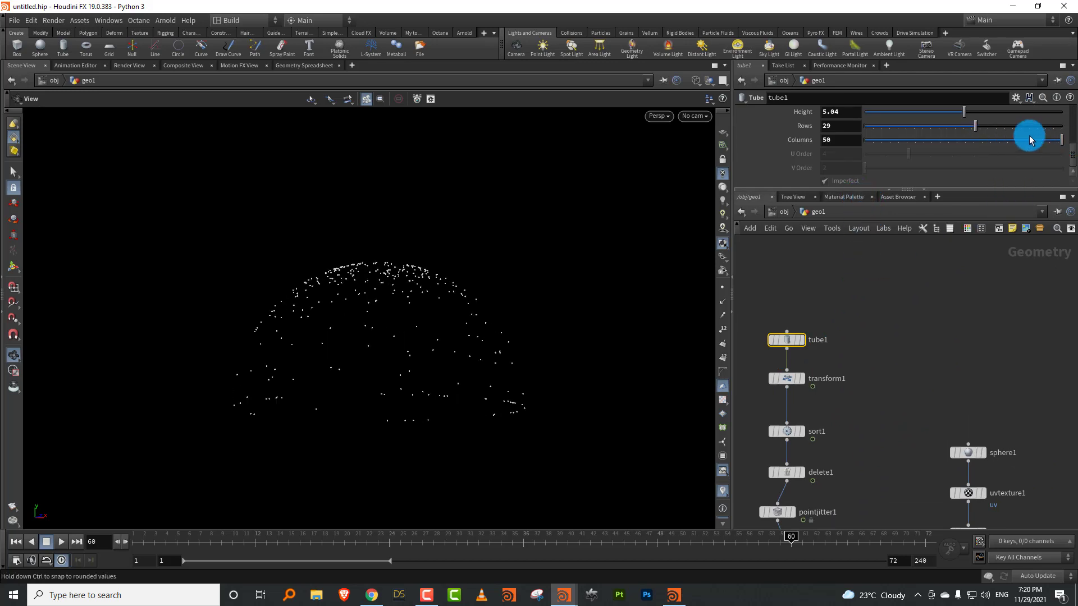
left_click_drag(1021, 130, 1044, 131)
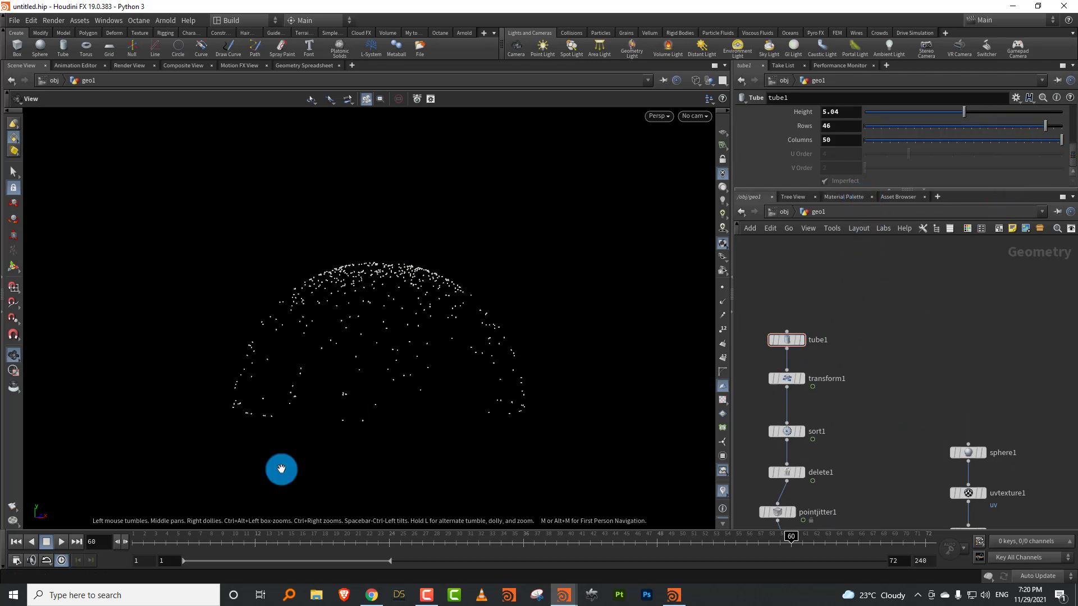
Play the animation of the denser points on the dome and stop it
left_click(61, 542)
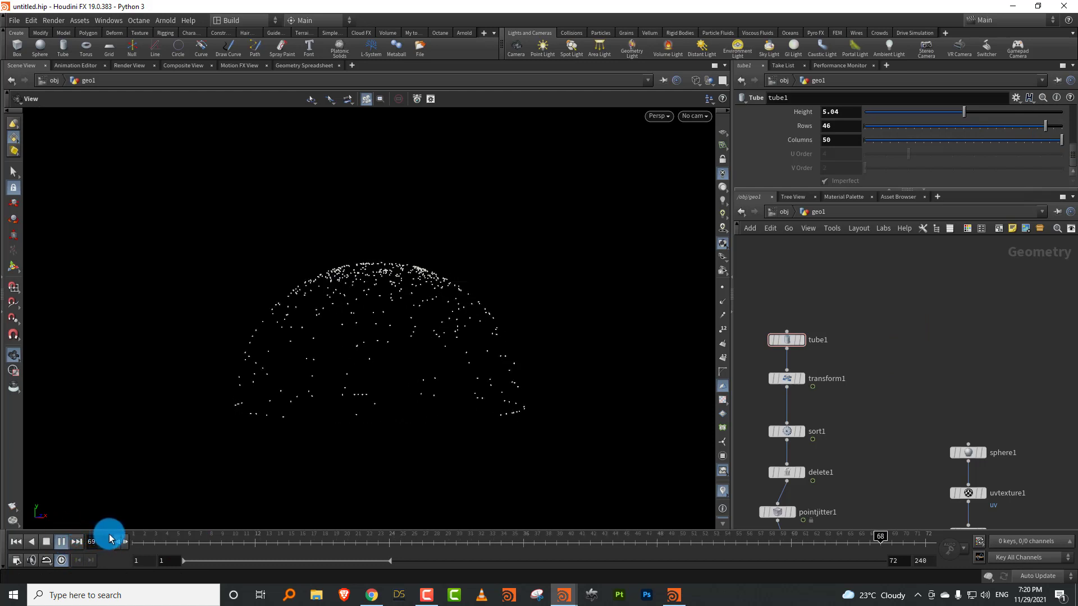
left_click(49, 539)
Move the add1 node further down and align it under ray1 to make room between them
middle_click_drag(899, 389, 870, 241)
scroll(842, 362, "down", 3)
middle_click_drag(859, 464, 862, 399)
scroll(865, 396, "up", 3)
left_click_drag(815, 408, 818, 462)
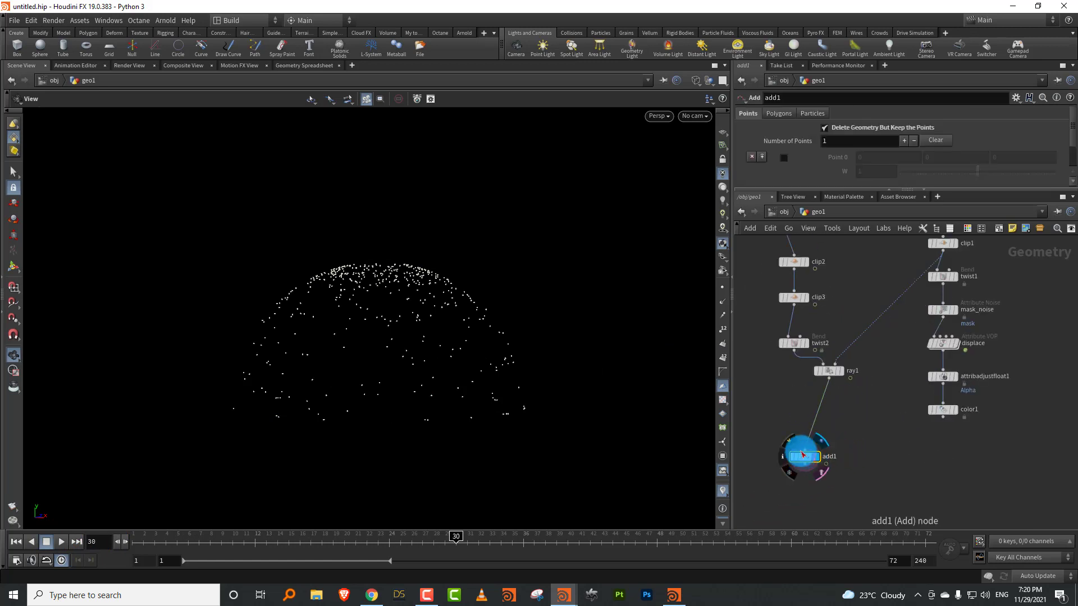
middle_click_drag(848, 419, 820, 400)
scroll(807, 374, "up", 2)
left_click_drag(783, 368, 767, 376)
middle_click_drag(816, 371, 874, 363)
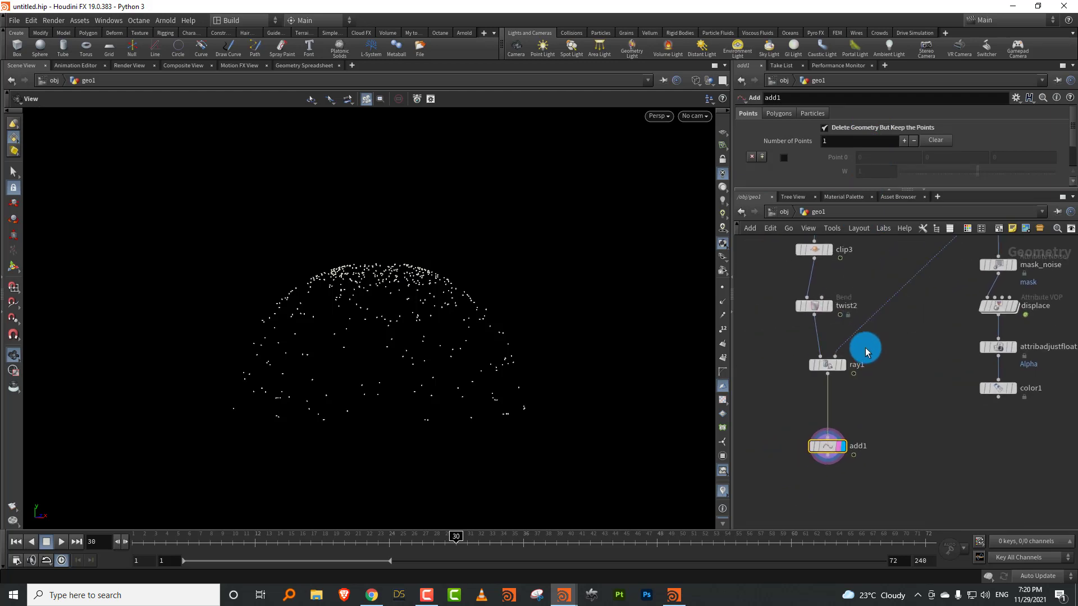
left_click_drag(441, 305, 439, 342)
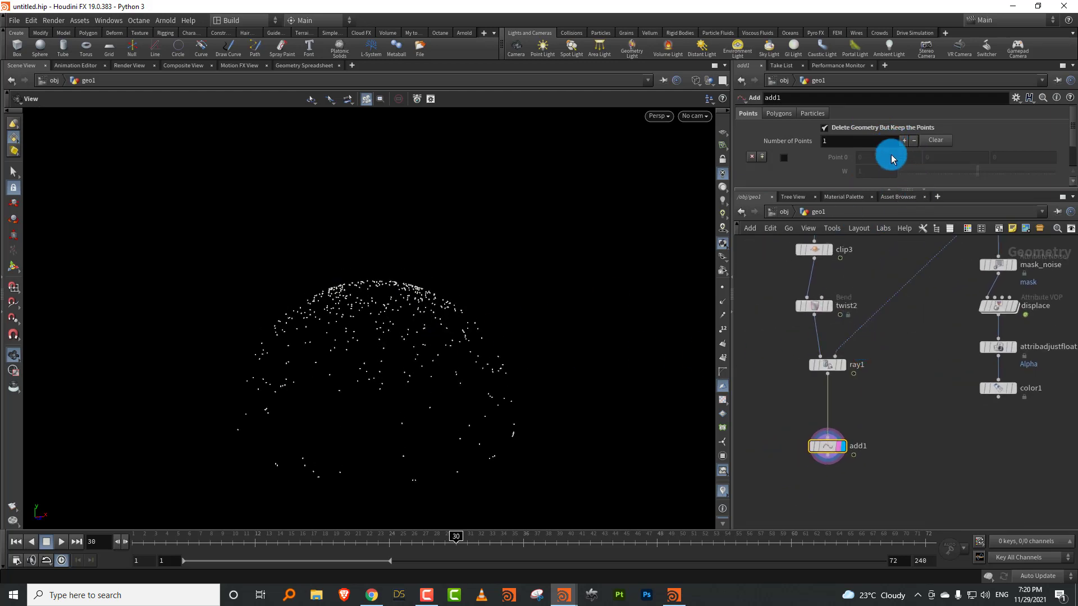
key("Tab")
type("mou")
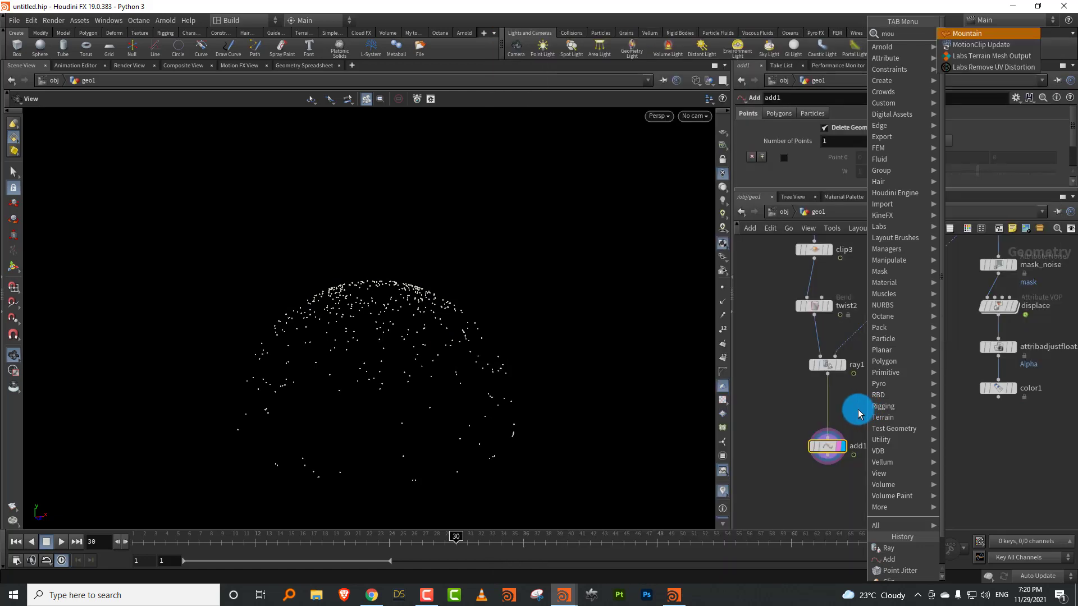
key("Escape")
Scrub the timeline to compare the dome points' motion with pointjitter1 bypassed and enabled
left_click_drag(138, 539, 451, 522)
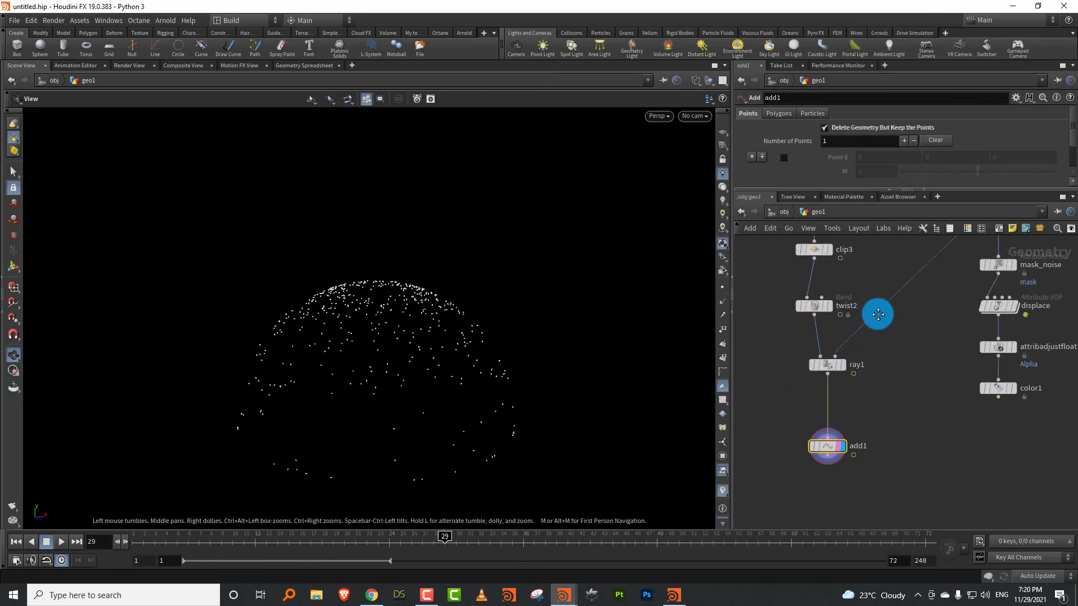
middle_click_drag(877, 312, 865, 402)
left_click(780, 358)
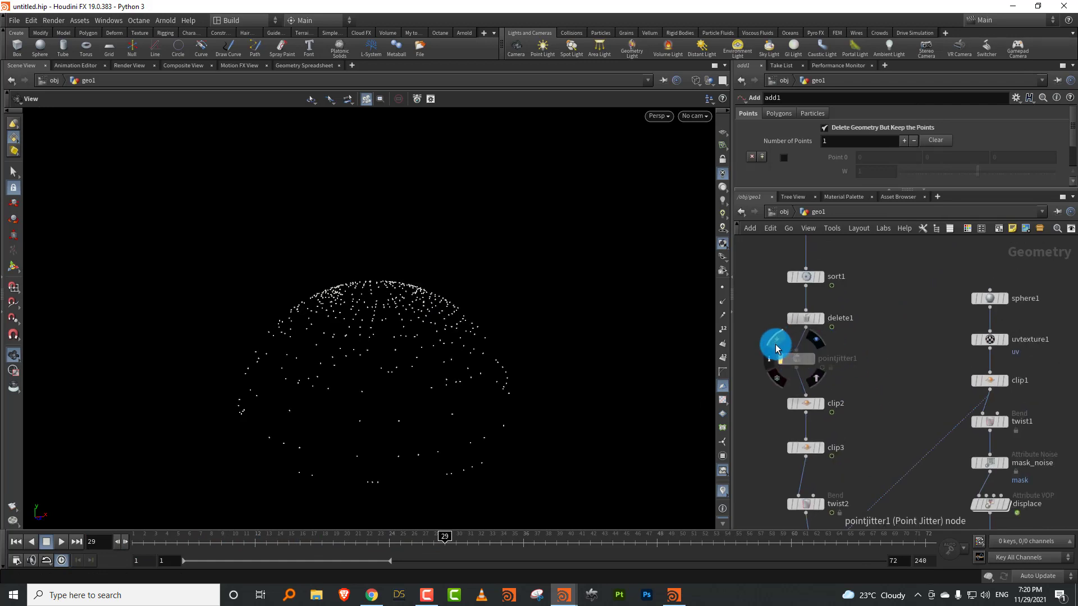
left_click_drag(195, 536, 433, 502)
left_click(779, 356)
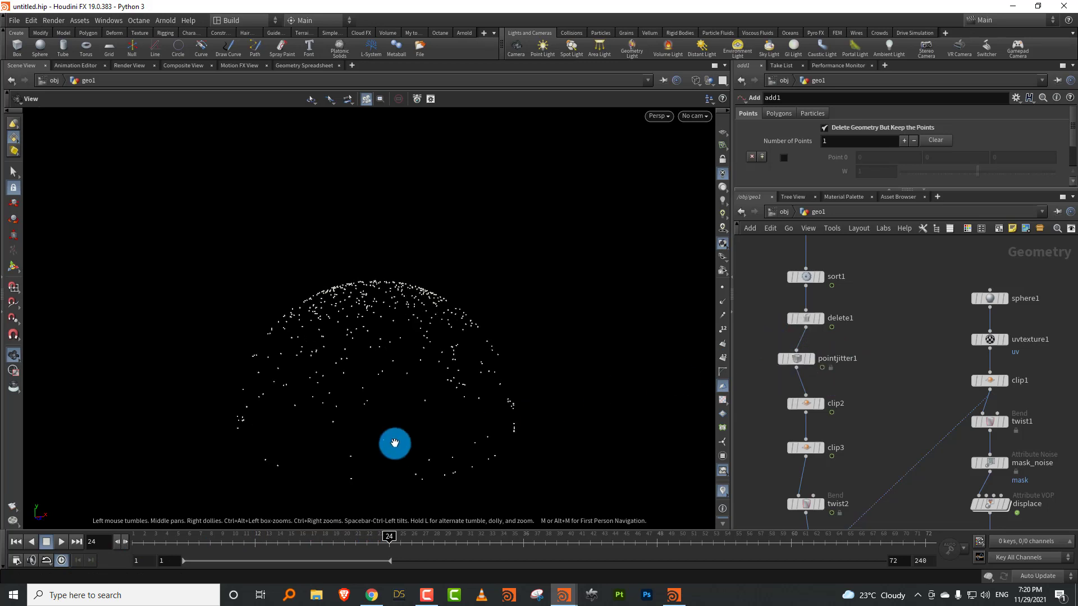
left_click_drag(174, 536, 404, 500)
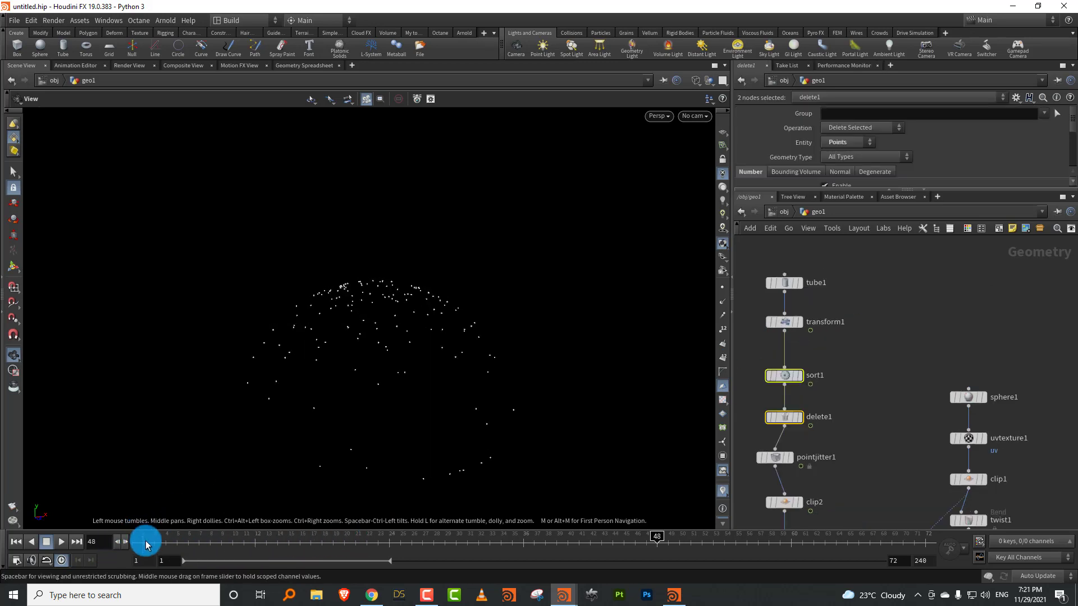
left_click_drag(144, 544, 391, 529)
Display ray1 and insert a Mountain node between ray1 and add1
middle_click_drag(911, 453, 906, 318)
middle_click_drag(862, 508, 874, 349)
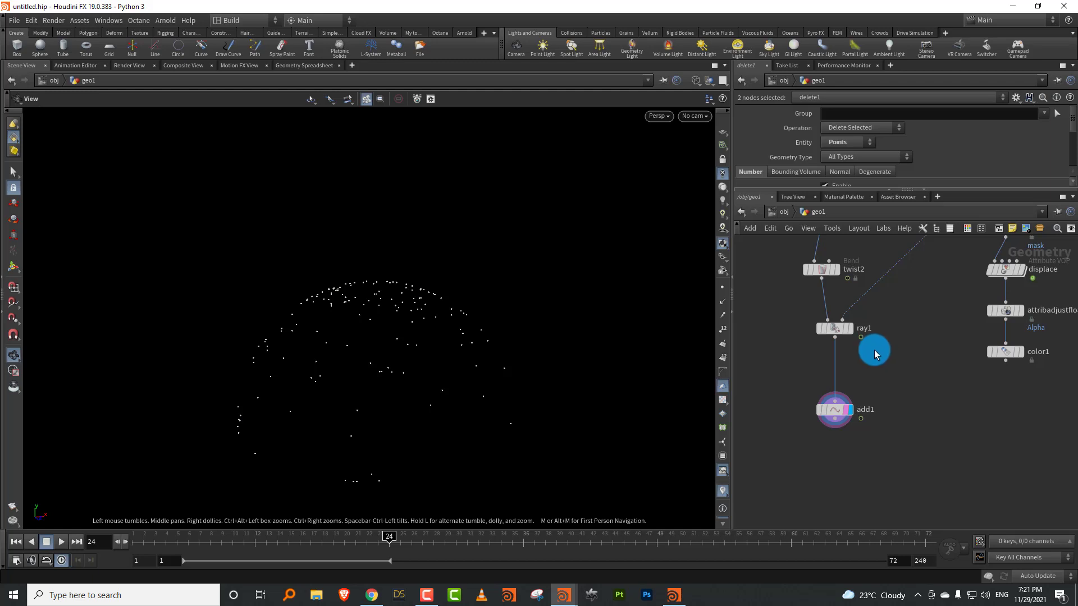
left_click(850, 329)
left_click(838, 329)
key("Tab")
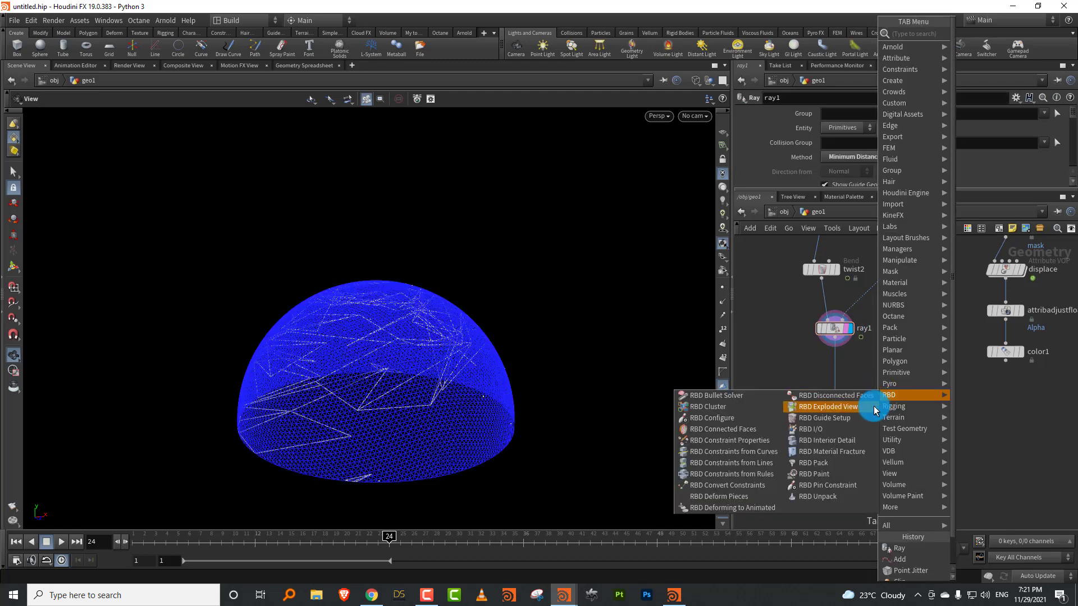
type("mount")
left_click(982, 33)
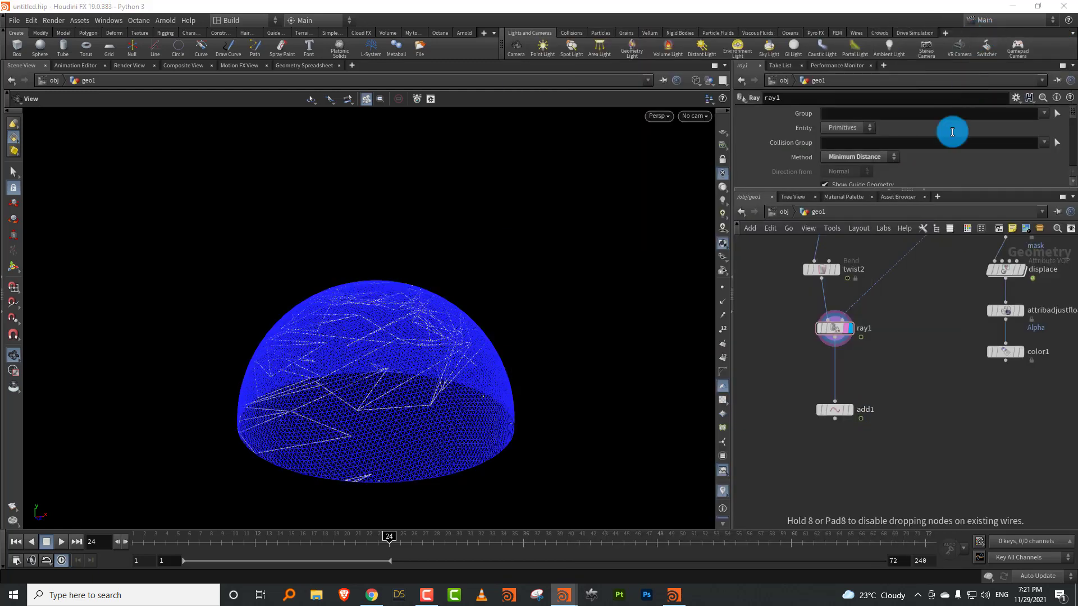
left_click(836, 375)
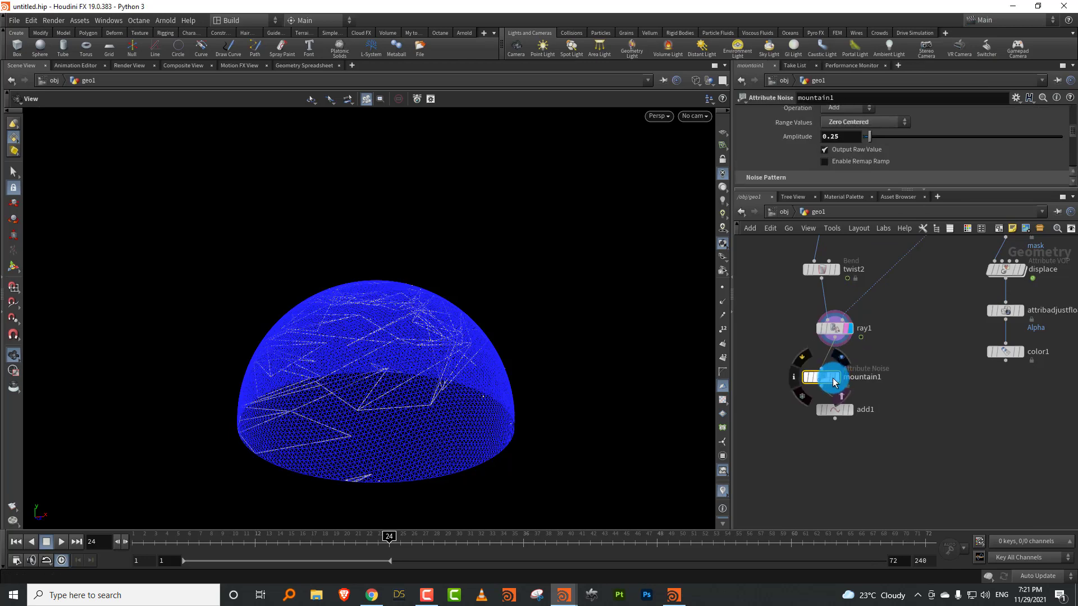
Examine the mountain1 result, display add1, and play the animation of the noise-displaced points from the first frame
left_click_drag(513, 369, 525, 347)
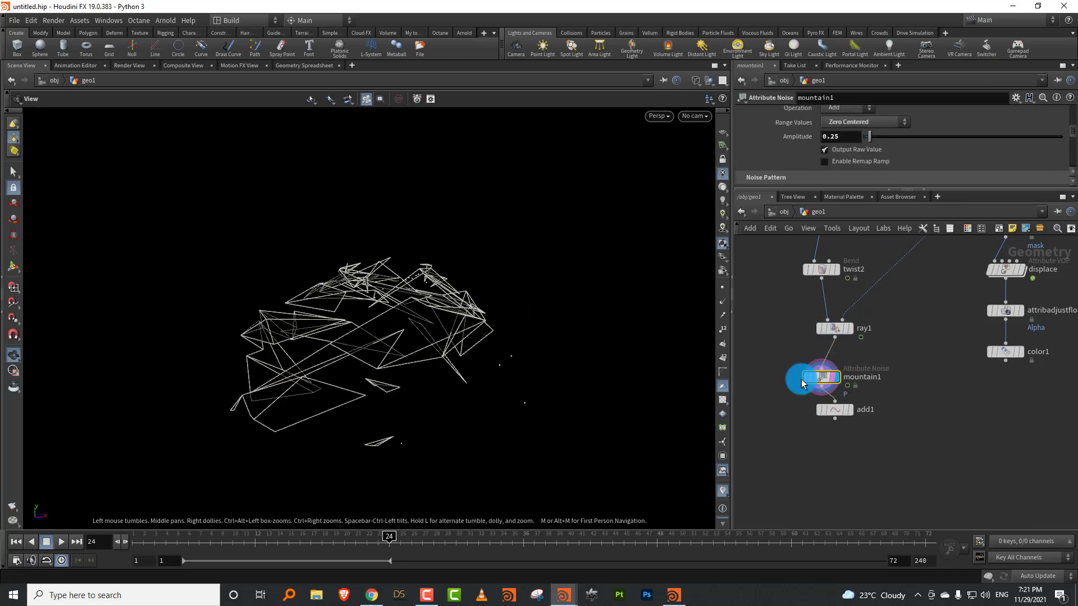
left_click(853, 410)
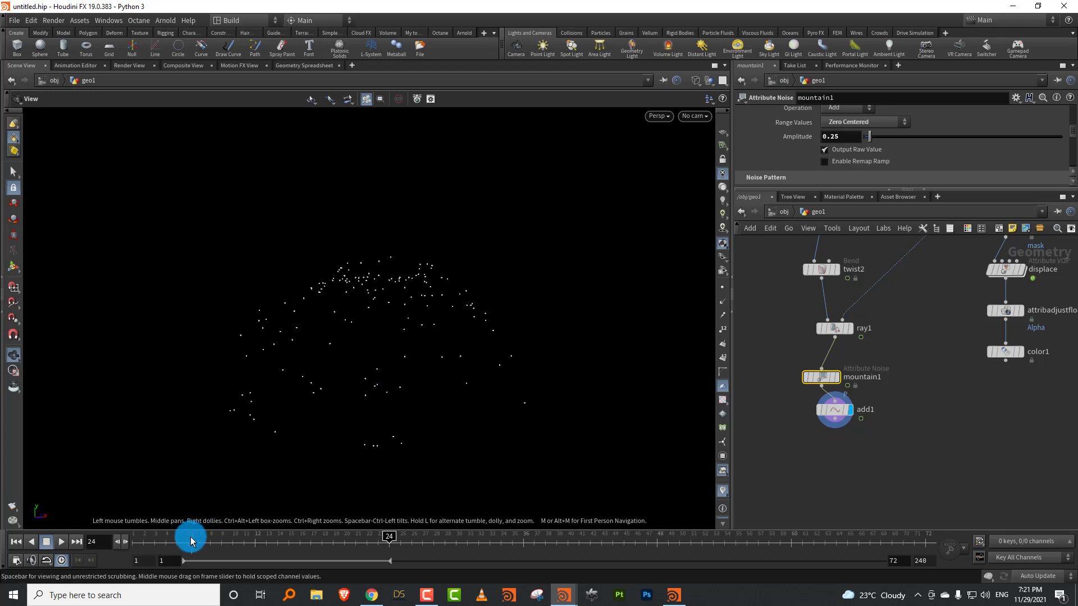
left_click(16, 542)
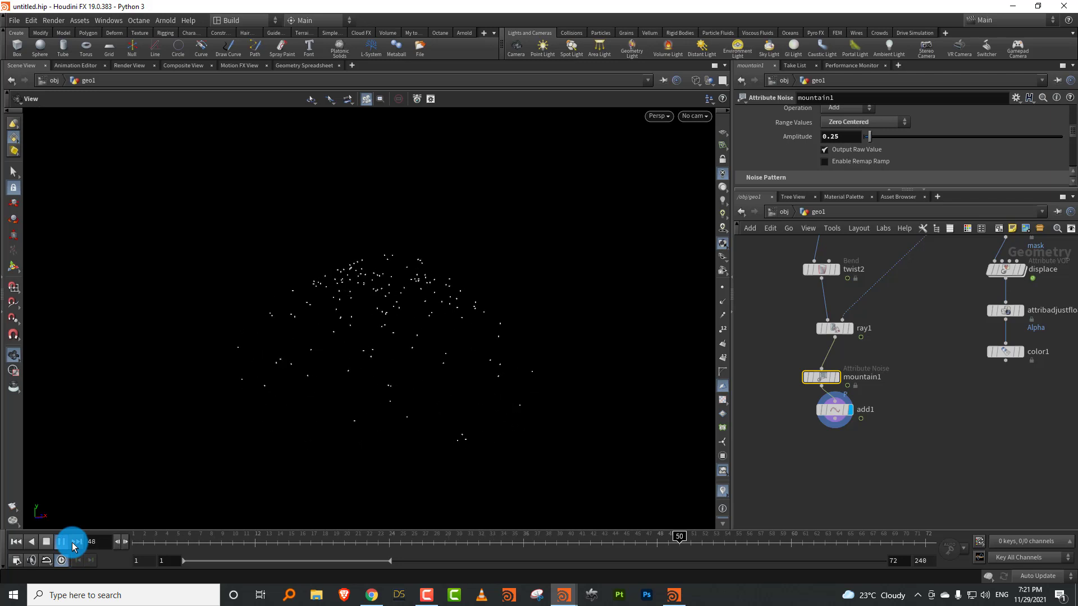
left_click(47, 542)
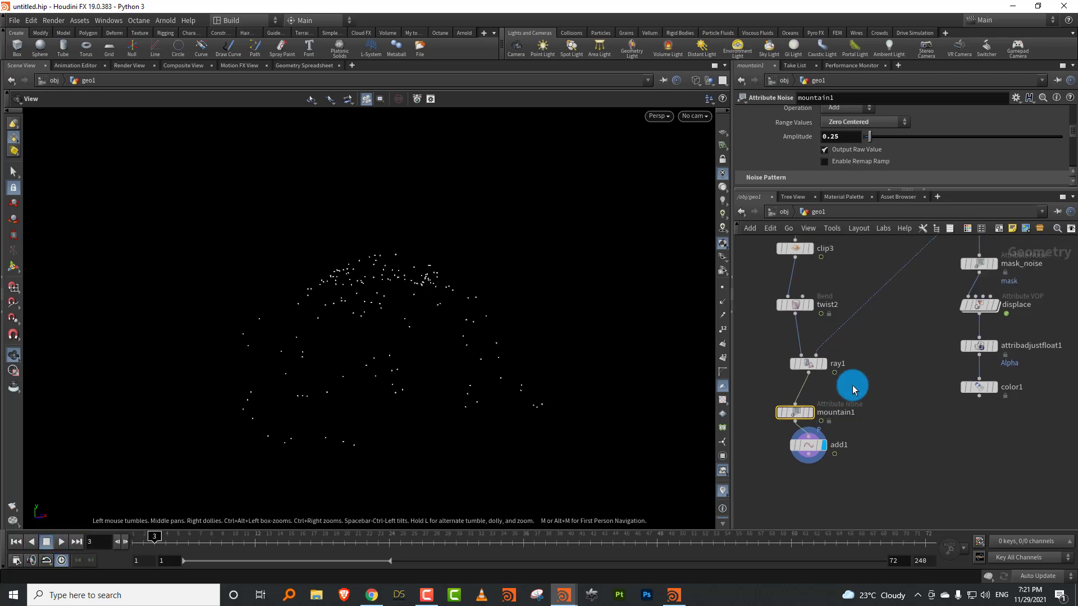
scroll(853, 390, "down", 3)
key("Tab")
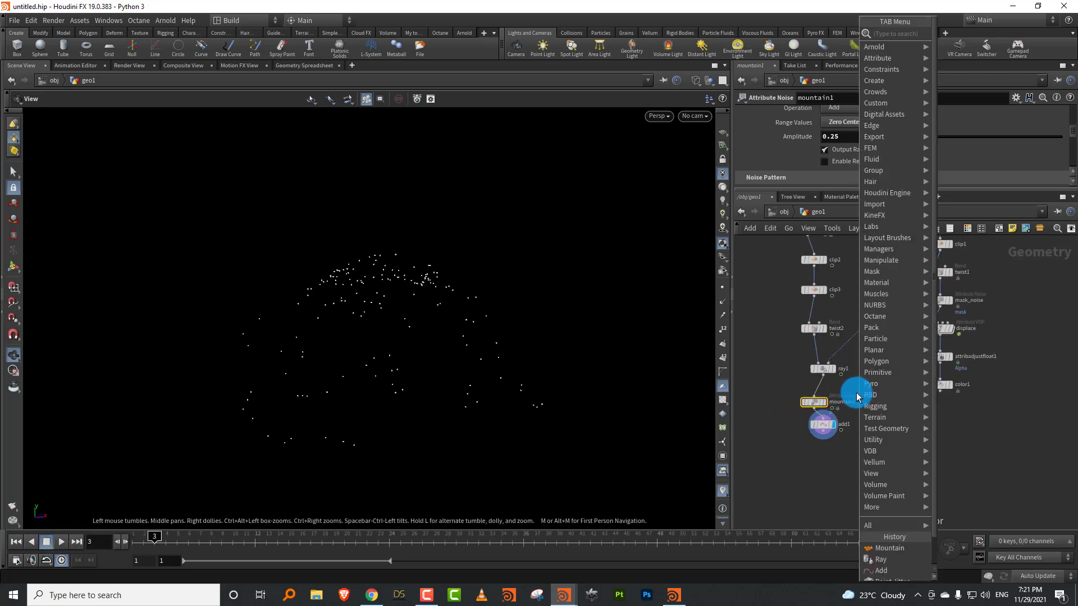
key("Escape")
scroll(851, 388, "up", 3)
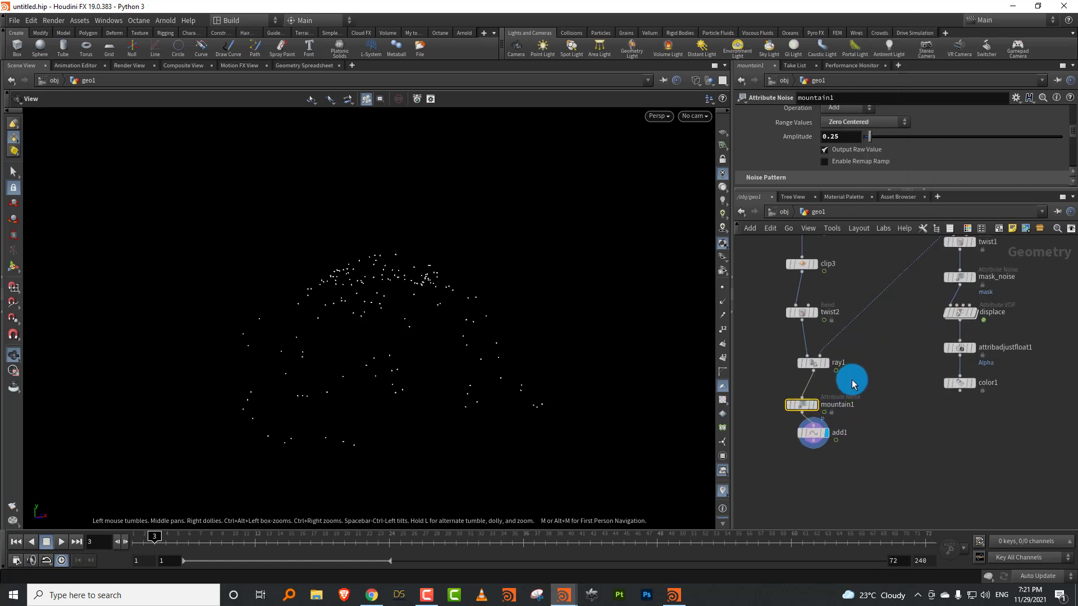
left_click_drag(460, 322, 366, 313)
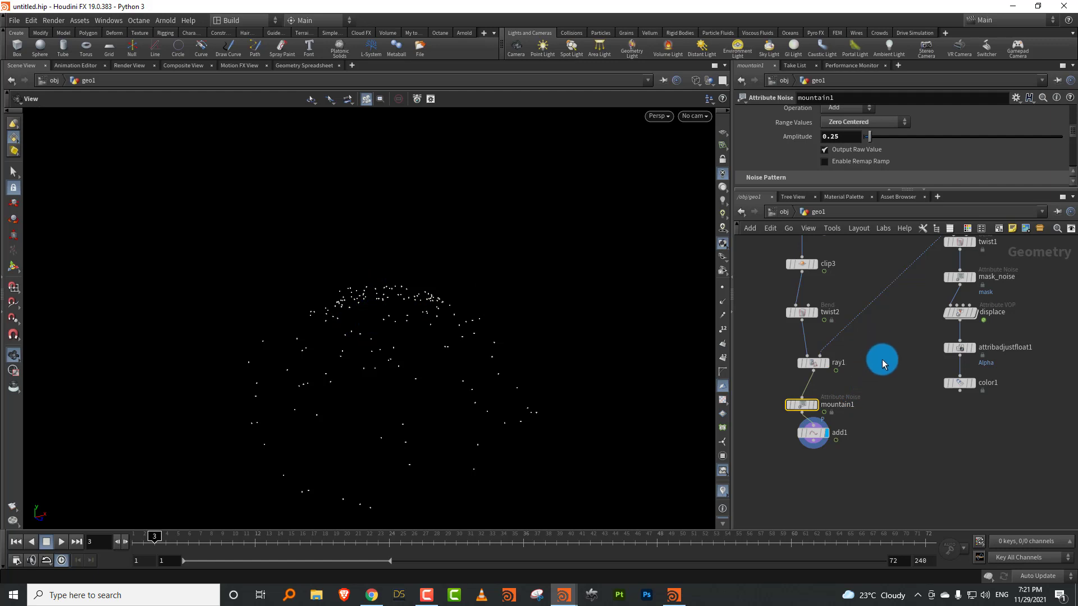
Display the clip3 node and shift it slightly up to make room above twist2
middle_click_drag(847, 283, 863, 321)
scroll(866, 308, "up", 2)
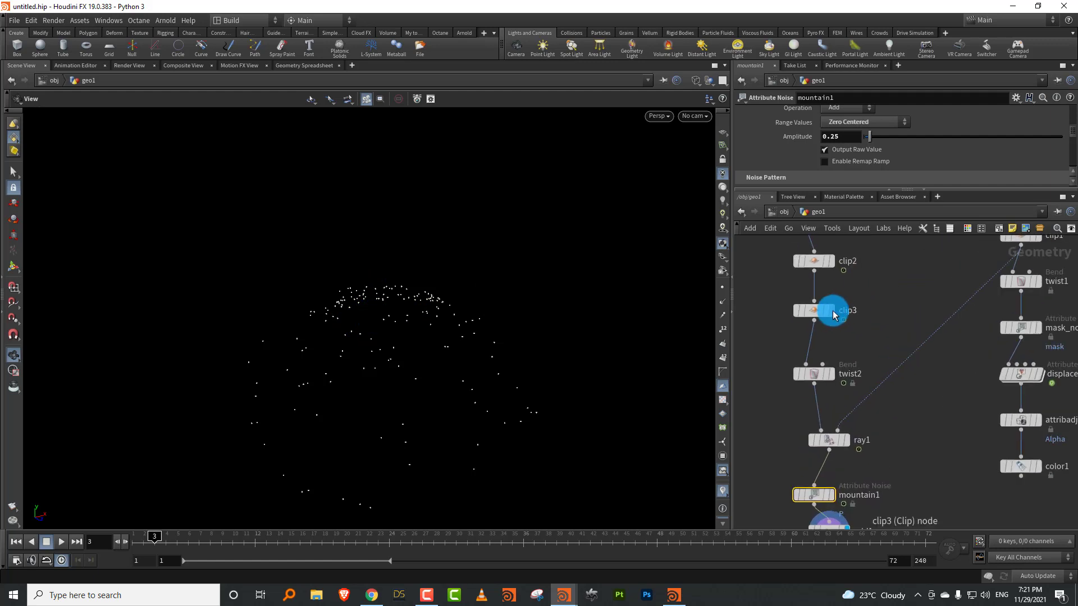
left_click(831, 310)
scroll(470, 295, "down", 4)
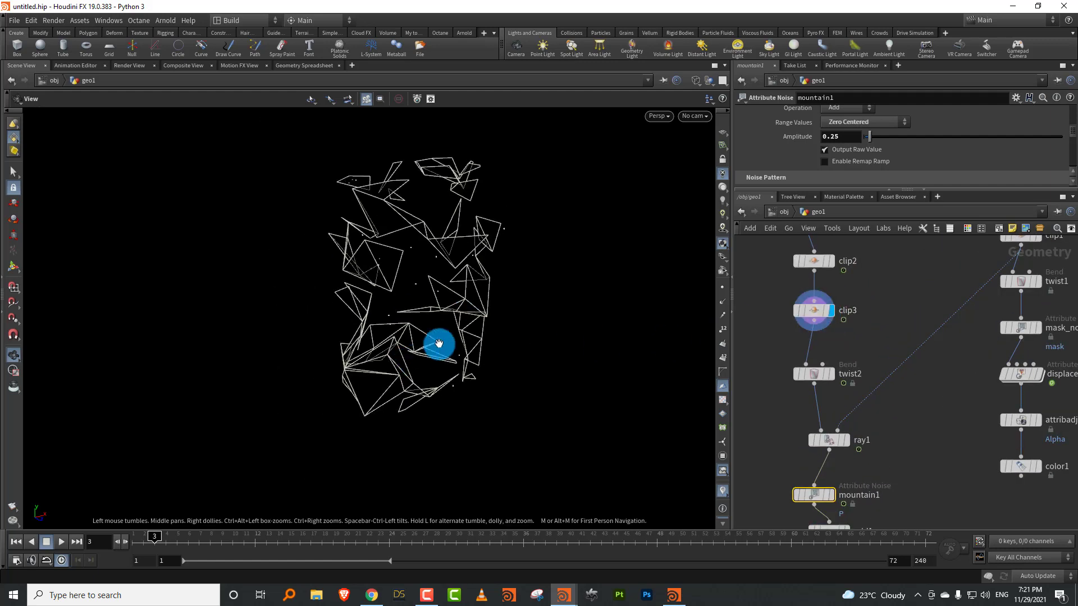
left_click_drag(437, 344, 480, 314)
left_click_drag(818, 316, 833, 338)
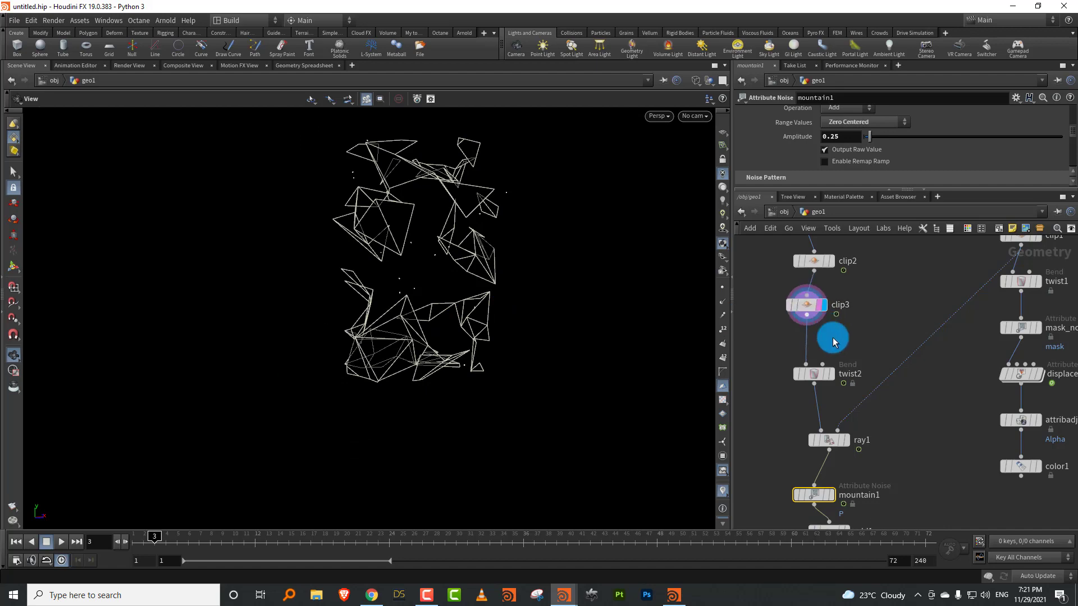
Insert an Attribute Adjust Float node between clip3 and twist2
key("Tab")
type("float")
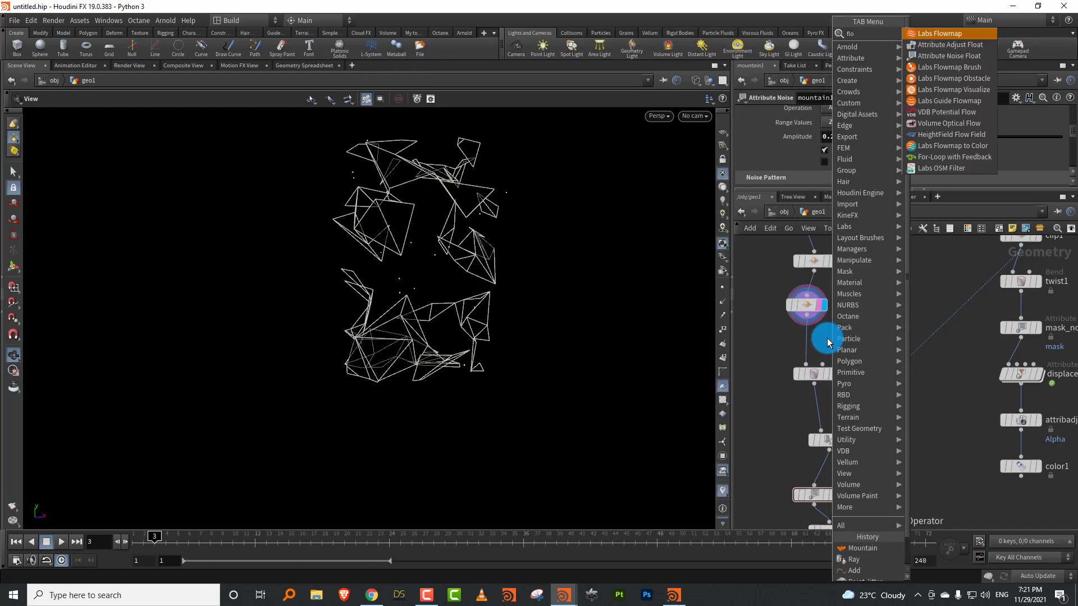
left_click(971, 34)
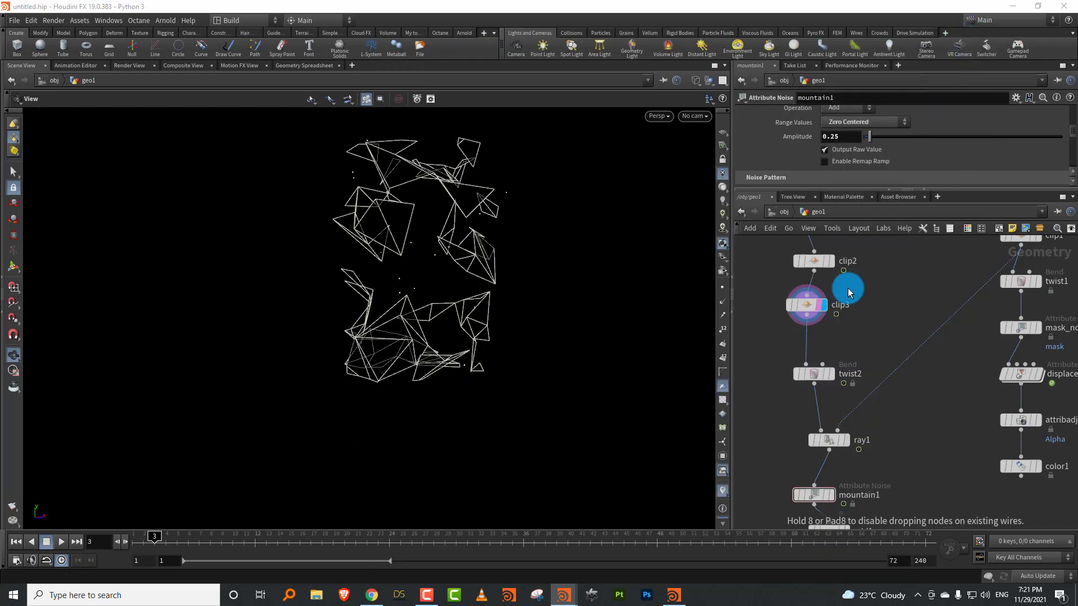
left_click(806, 343)
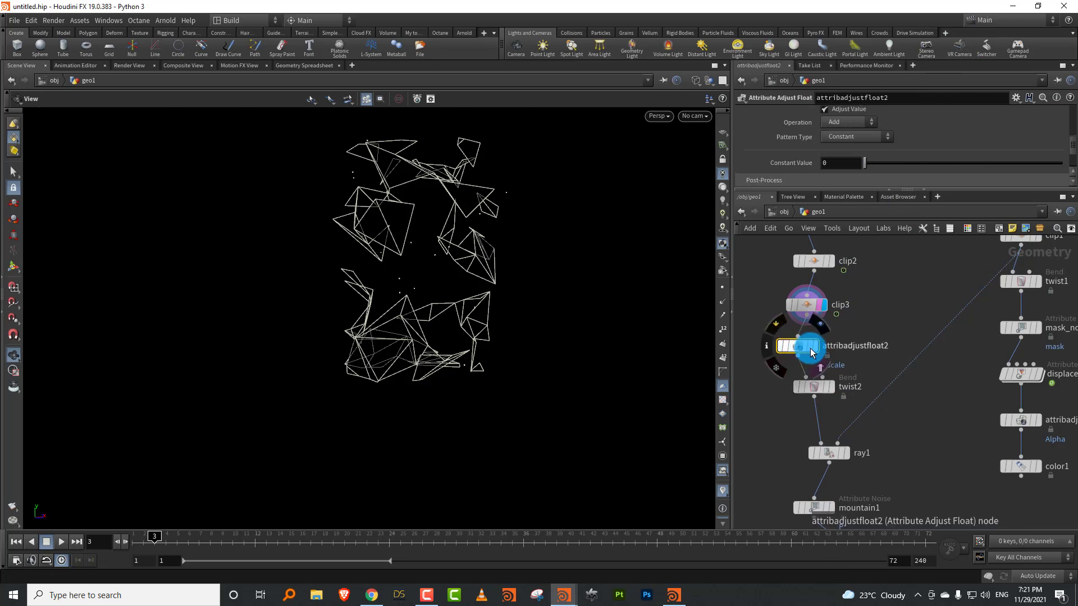
Display the new Attribute Adjust Float node, rename it mask, and activate its viewport handle
double_click(844, 352)
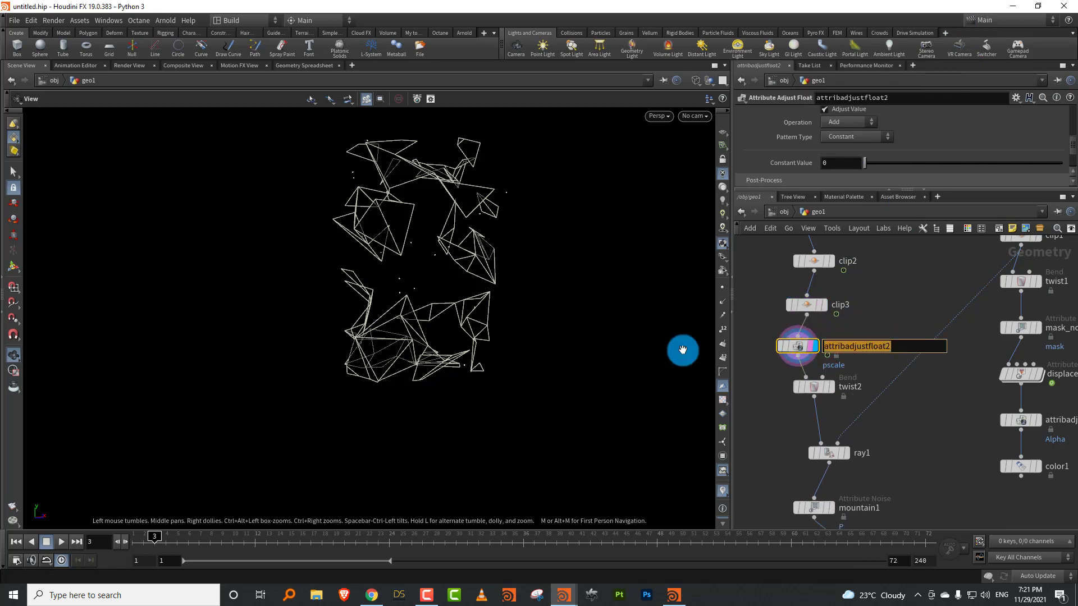
type("mask")
key("Return")
key("Return")
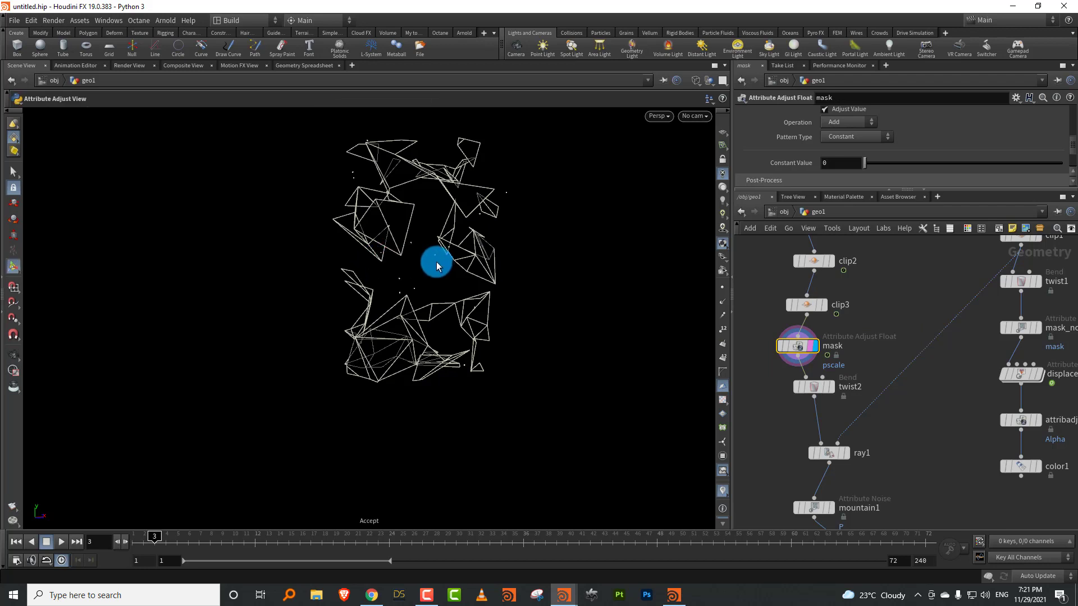
Set the mask node's Attribute Name to mask, Operation to Set Always, and Pattern Type to Line
left_click_drag(471, 256, 497, 329)
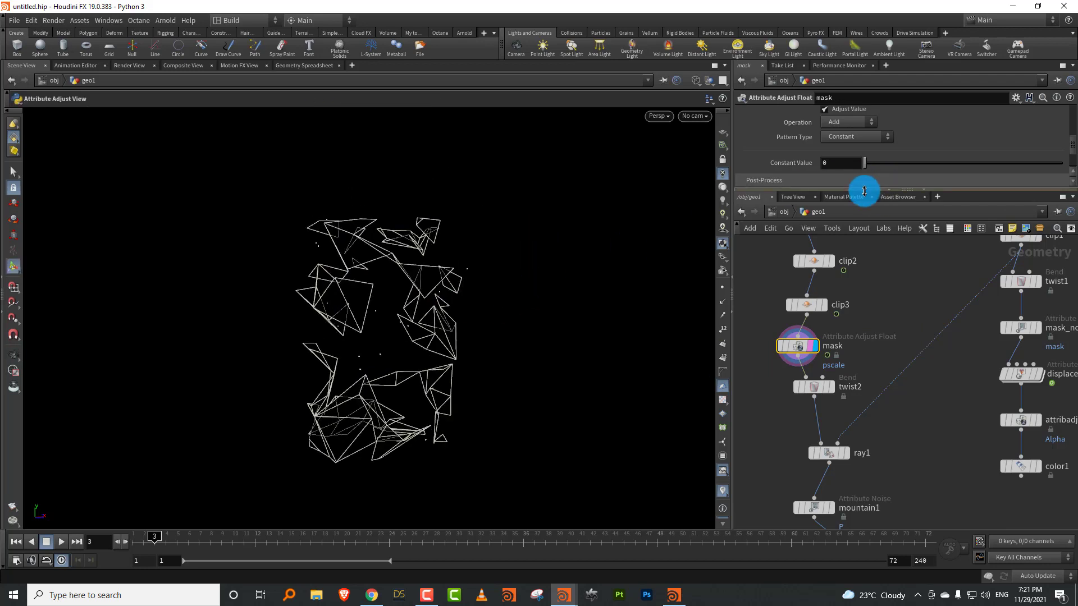
left_click_drag(867, 188, 873, 310)
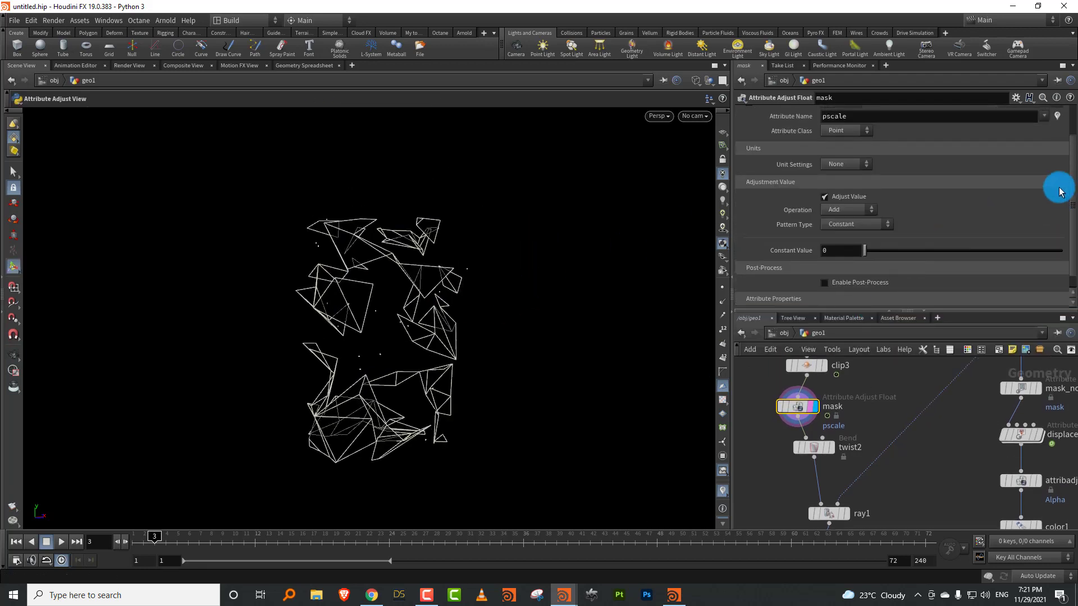
left_click(862, 117)
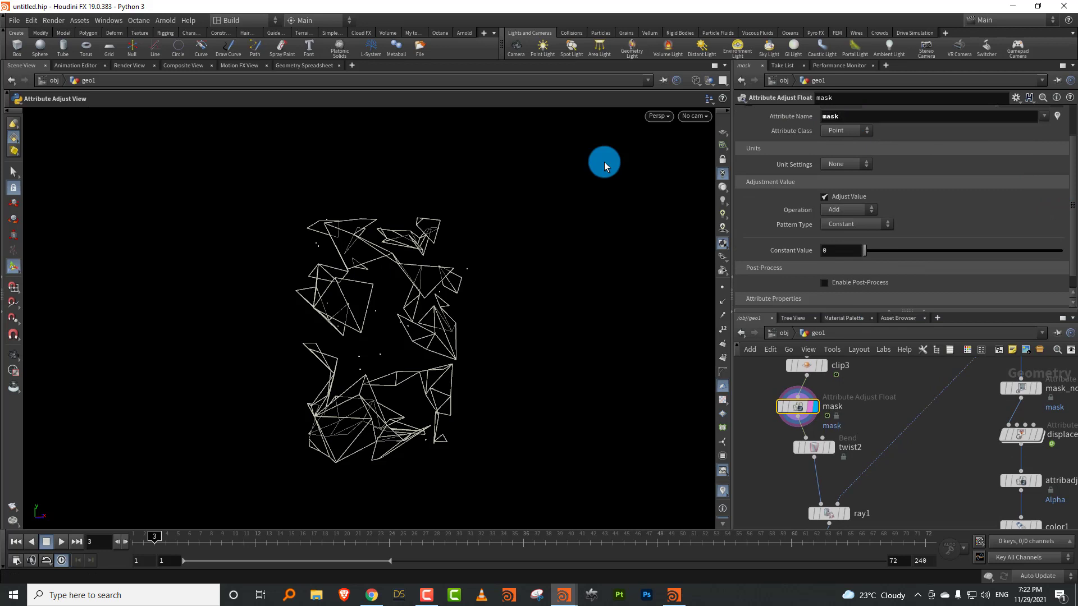
left_click(849, 210)
left_click(853, 231)
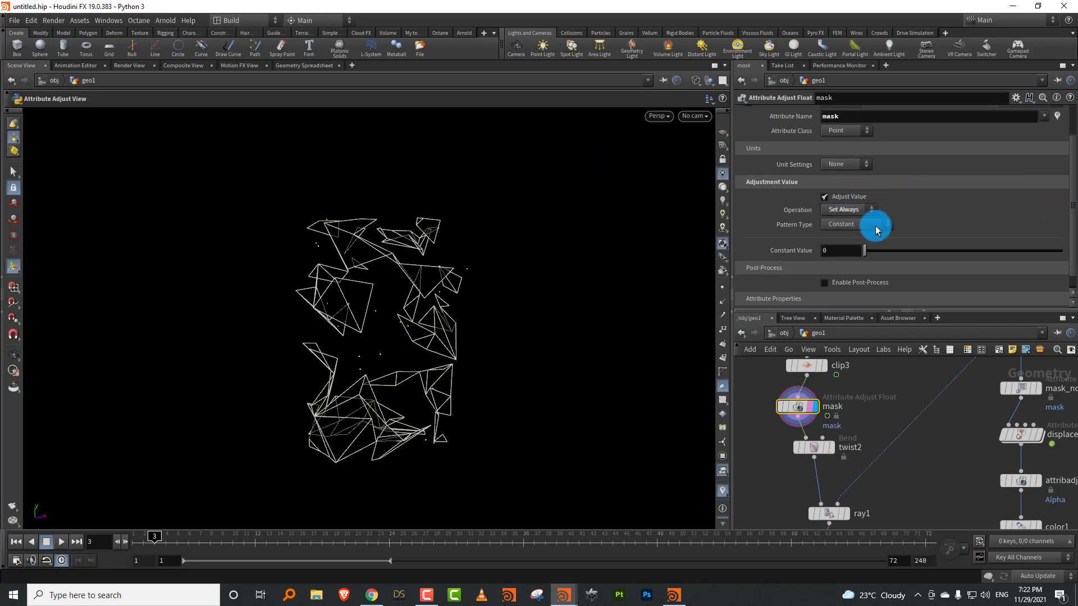
left_click(872, 225)
left_click(864, 297)
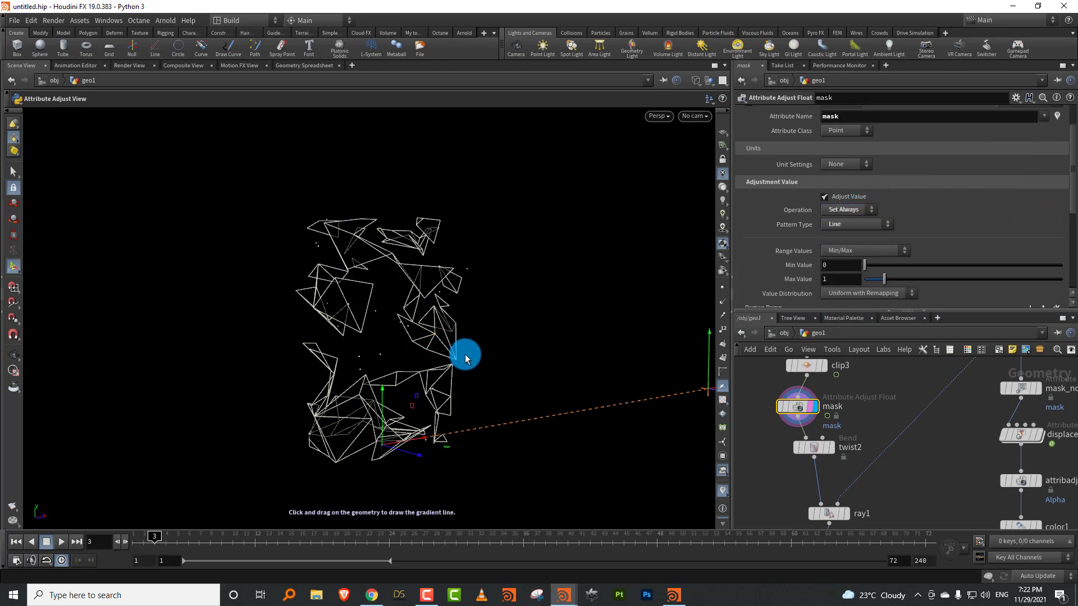
Turn on viewport visualization of the mask point attribute from the mask node's info
left_click(764, 408)
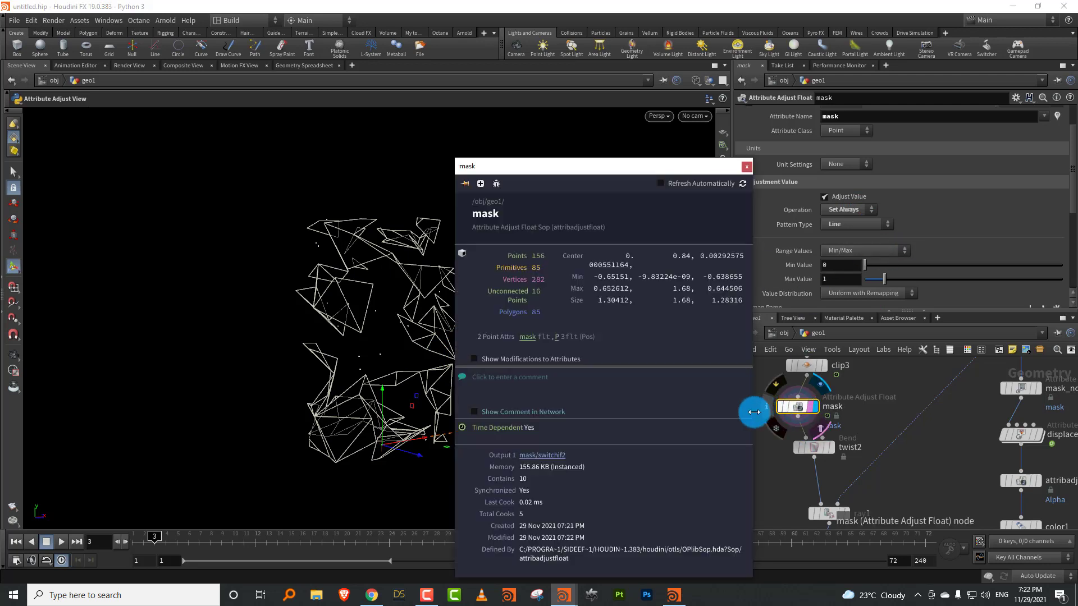
left_click(524, 339)
left_click(894, 376)
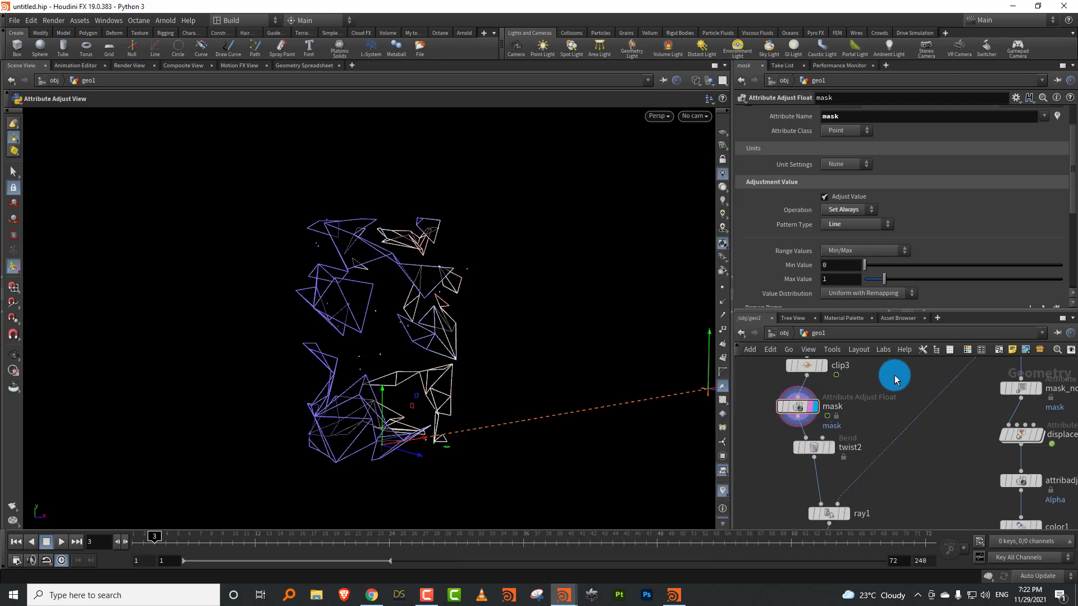
Make the mask node's gradient guide vertical, with End Position X 0 and Y about 1.82, and Start Position Y about -0.17
scroll(1058, 234, "down", 4)
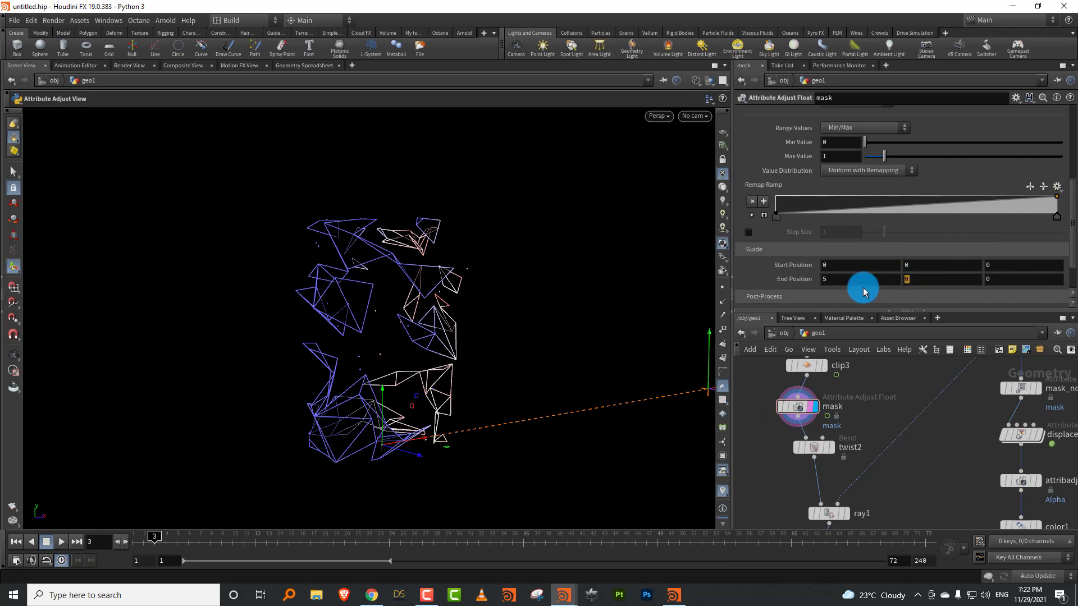
type("1")
key("Tab")
key("Return")
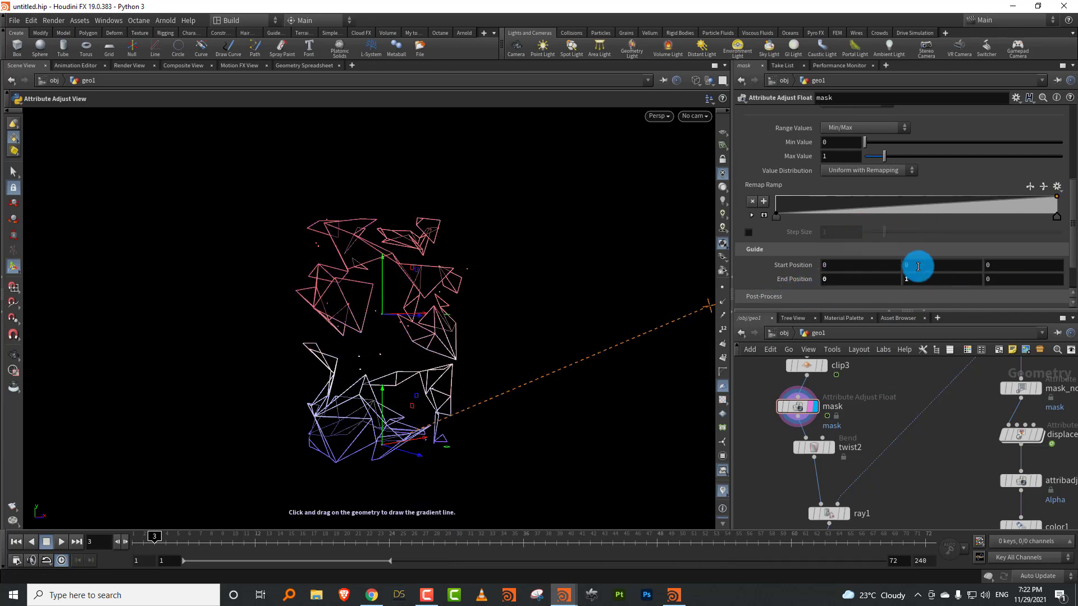
left_click_drag(496, 338, 450, 330, "alt")
right_click_drag(449, 305, 418, 337, "alt")
middle_click_drag(444, 337, 463, 342, "alt")
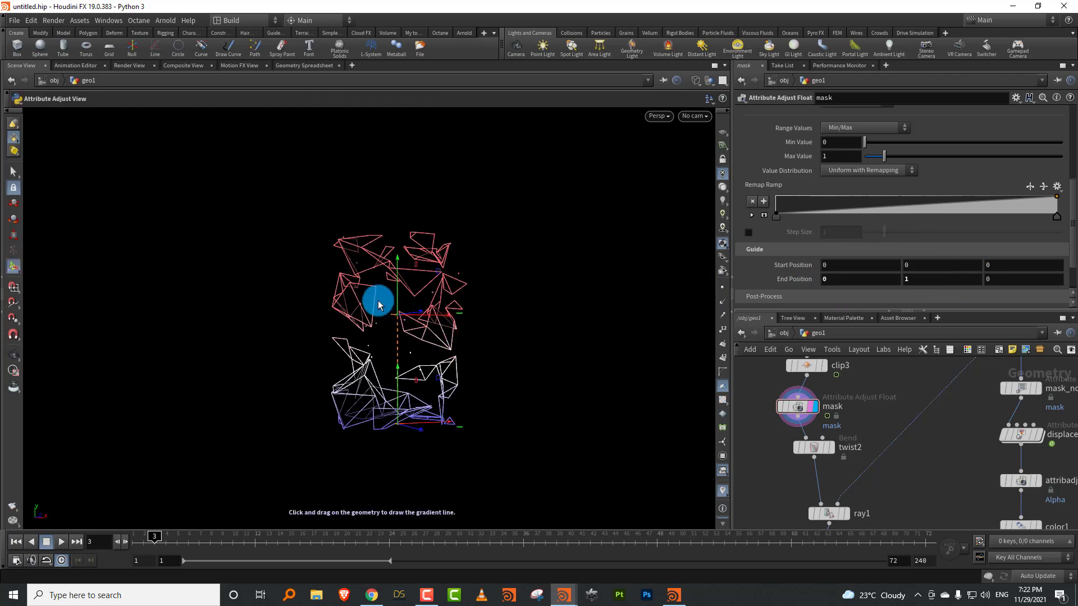
left_click_drag(398, 294, 400, 219)
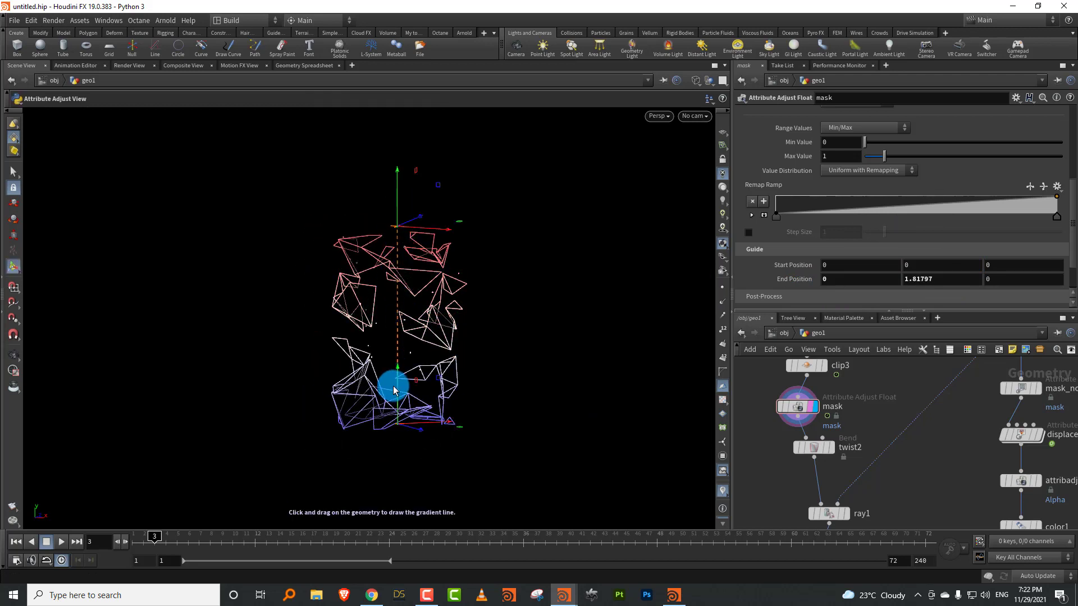
left_click_drag(398, 412, 395, 405)
Set the interpolation of both end points on the mask node's remap ramp to B-Spline
left_click(926, 178)
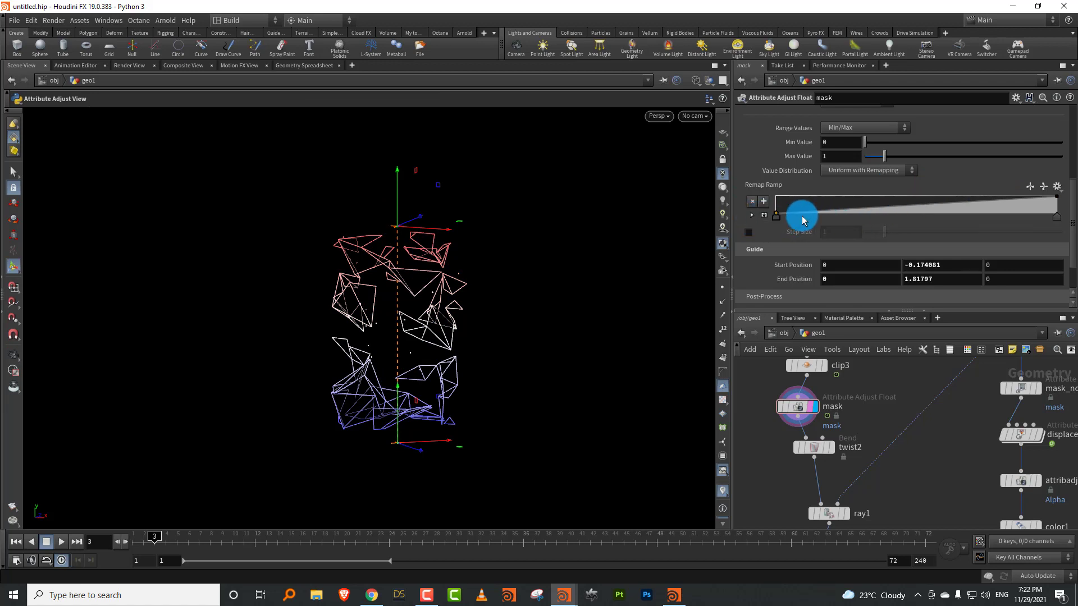
left_click(751, 216)
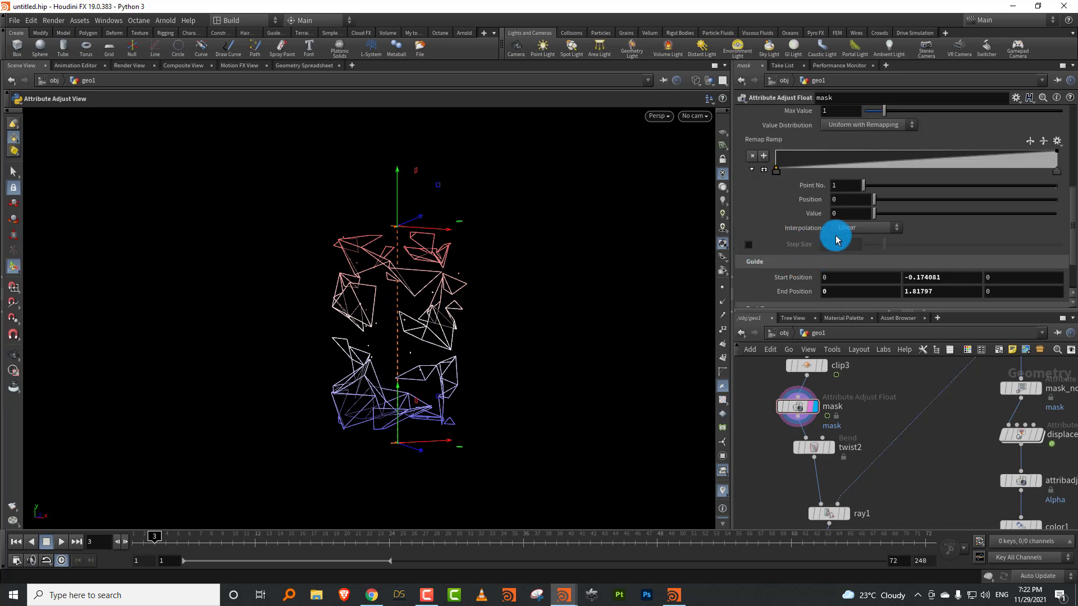
left_click(849, 229)
left_click(848, 295)
left_click(1056, 168)
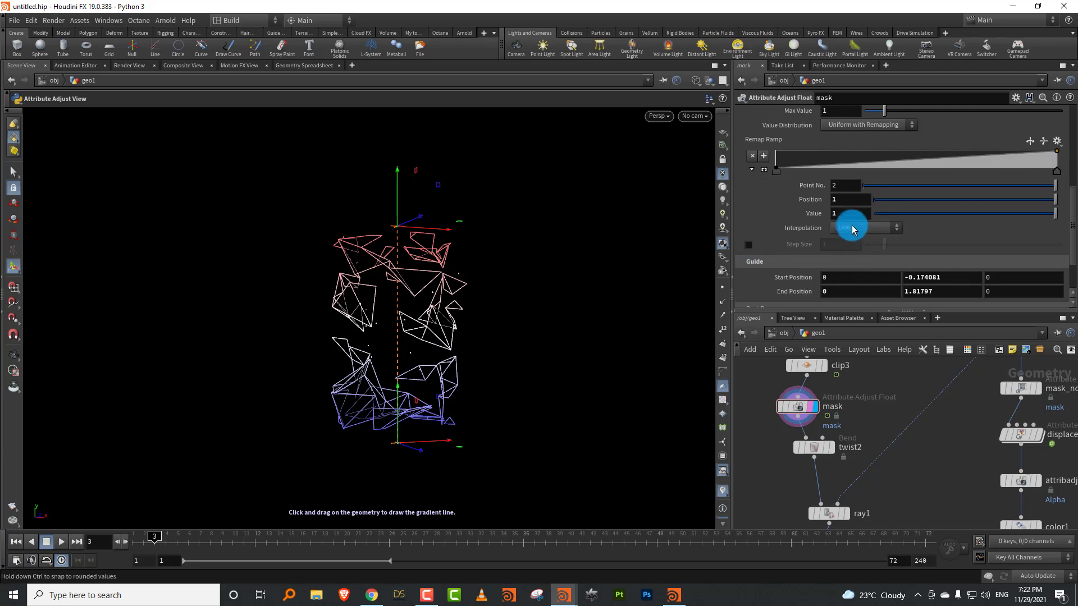
left_click(849, 227)
left_click(848, 294)
Shape the mask's remap ramp into a hump by lowering its end point to 0 and adding raised middle points, one at 0.642 with value 0.9
left_click_drag(1059, 157, 1059, 179)
key("ctrl+z")
left_click_drag(892, 167, 854, 159)
left_click_drag(957, 158, 956, 152)
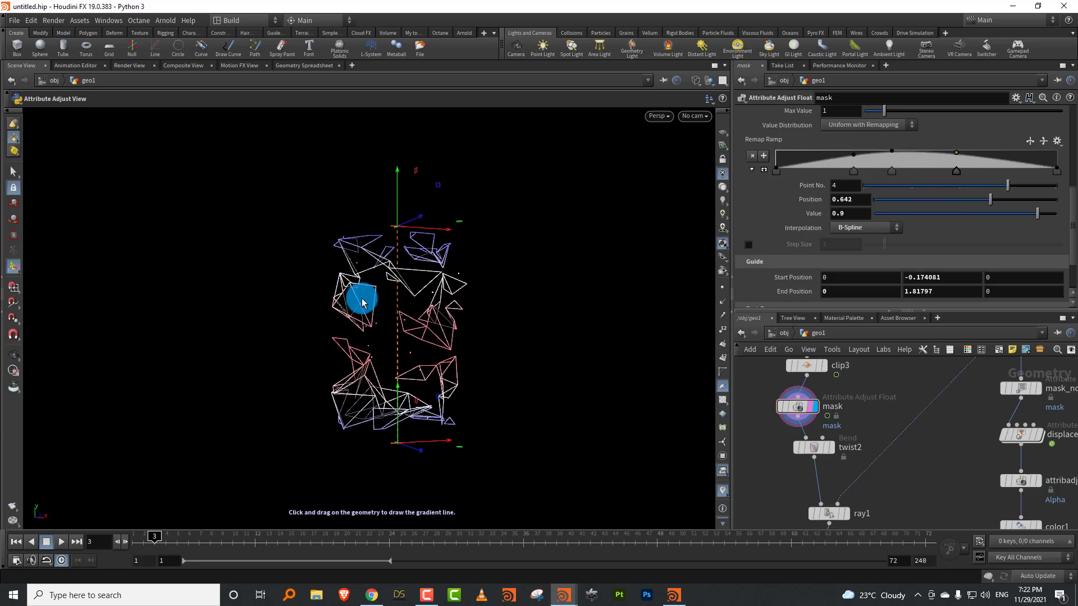
Return to frame 1, display the add1 node, and turn off the mask attribute visualization from its node info
left_click_drag(153, 537, 118, 543)
middle_click_drag(861, 517, 888, 411)
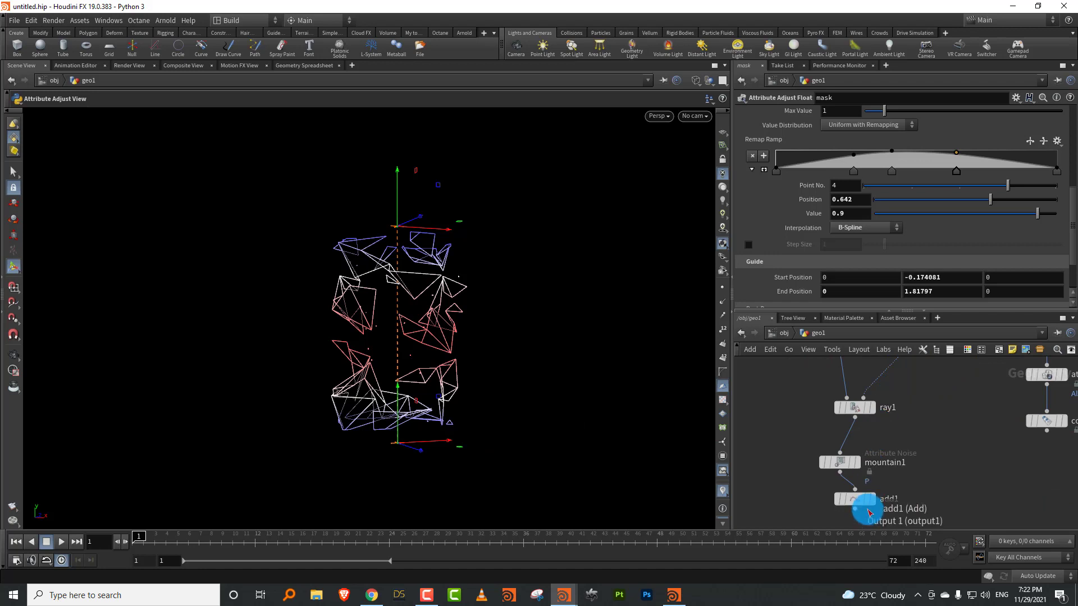
left_click(874, 504)
left_click(847, 498)
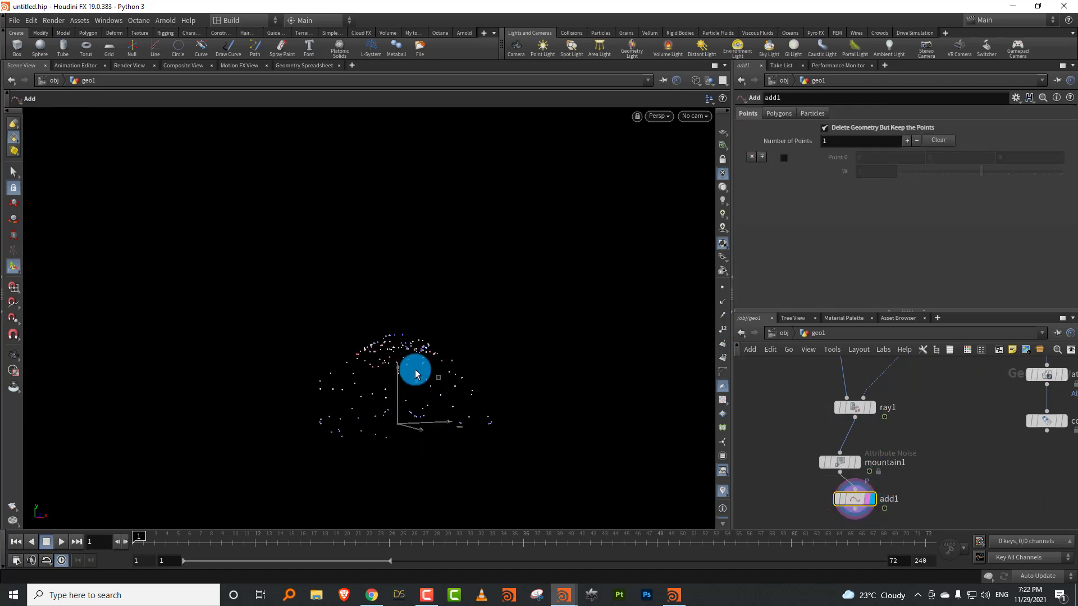
key("Escape")
right_click_drag(403, 373, 458, 335)
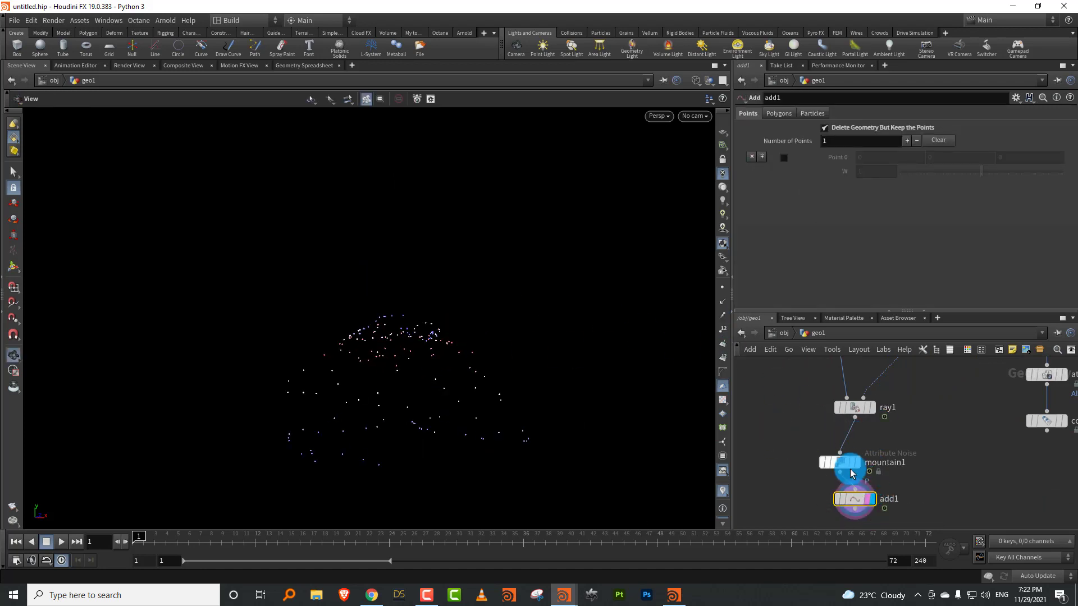
left_click(820, 497)
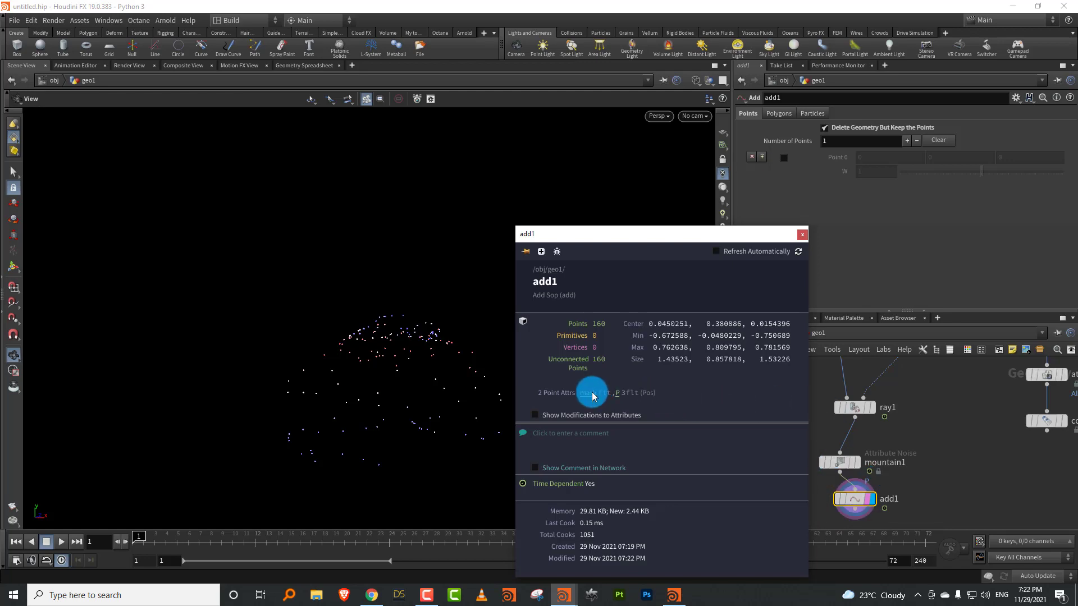
Add an Attribute Adjust Float node below add1
key("Tab")
type("f")
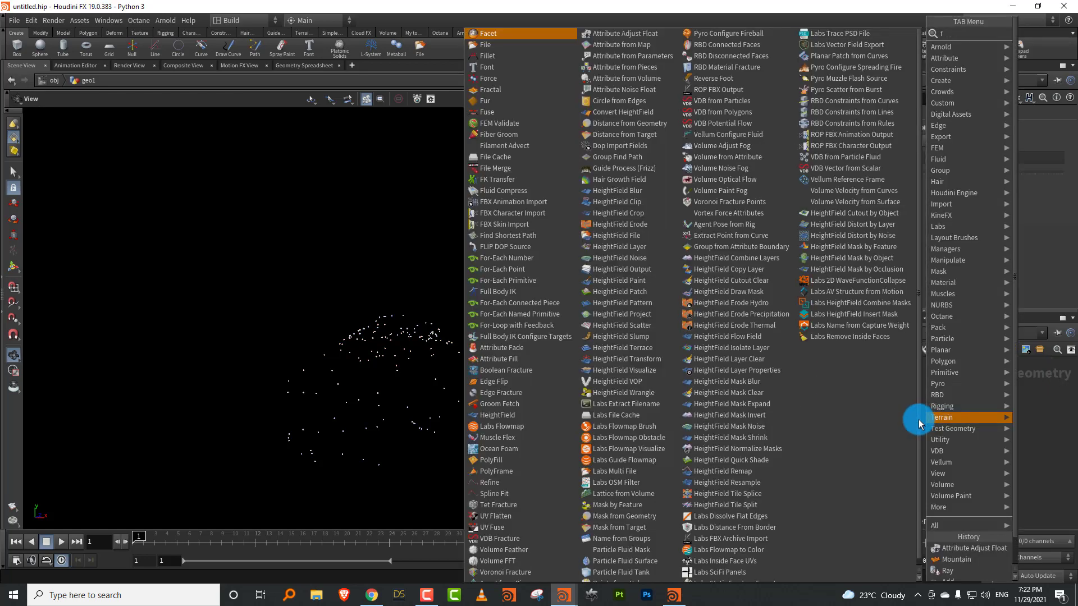
mouse_move(918, 420)
left_click(890, 35)
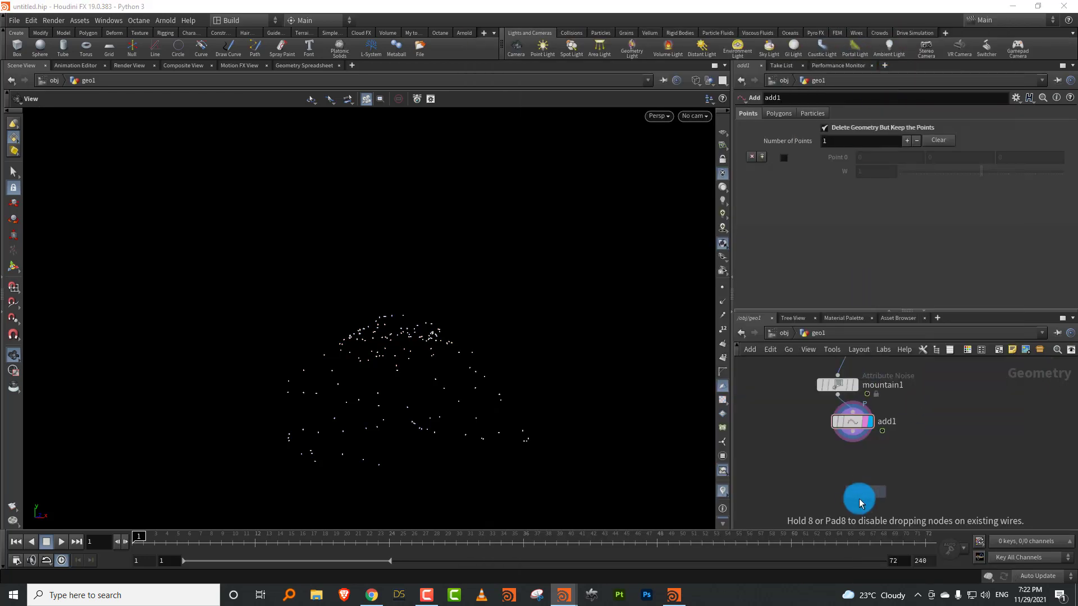
left_click(860, 500)
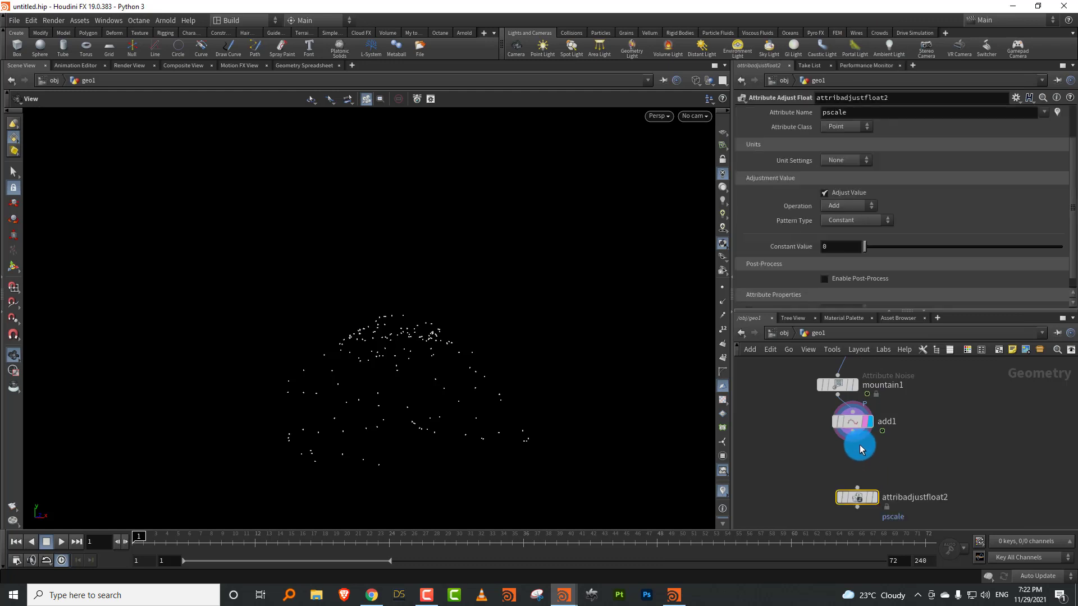
Connect add1 to the new Attribute Adjust Float node, display it, and rename it Alpha
double_click(909, 498)
type("Alpha")
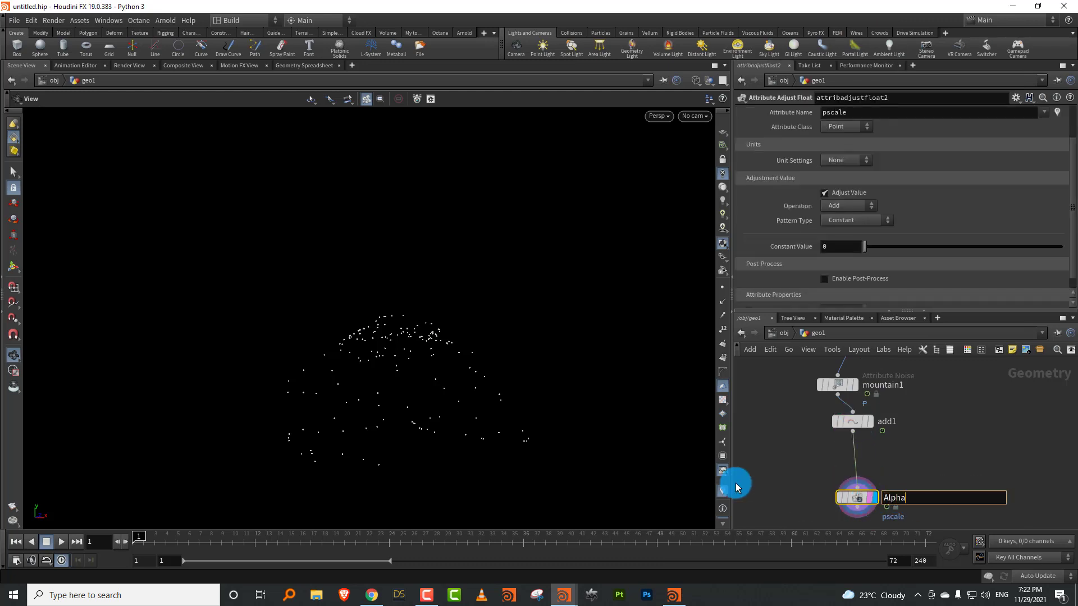
key("Return")
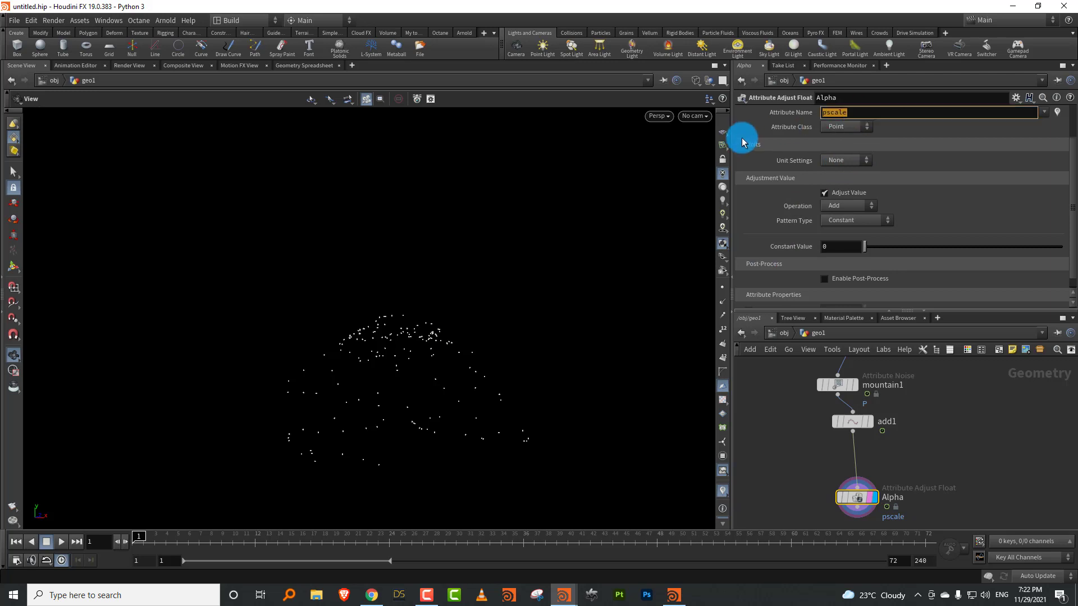
Set the Alpha node's Attribute Name to Alpha, Operation to Set Always, and Pattern Type to Remap Attribute
type("Alpha")
key("Return")
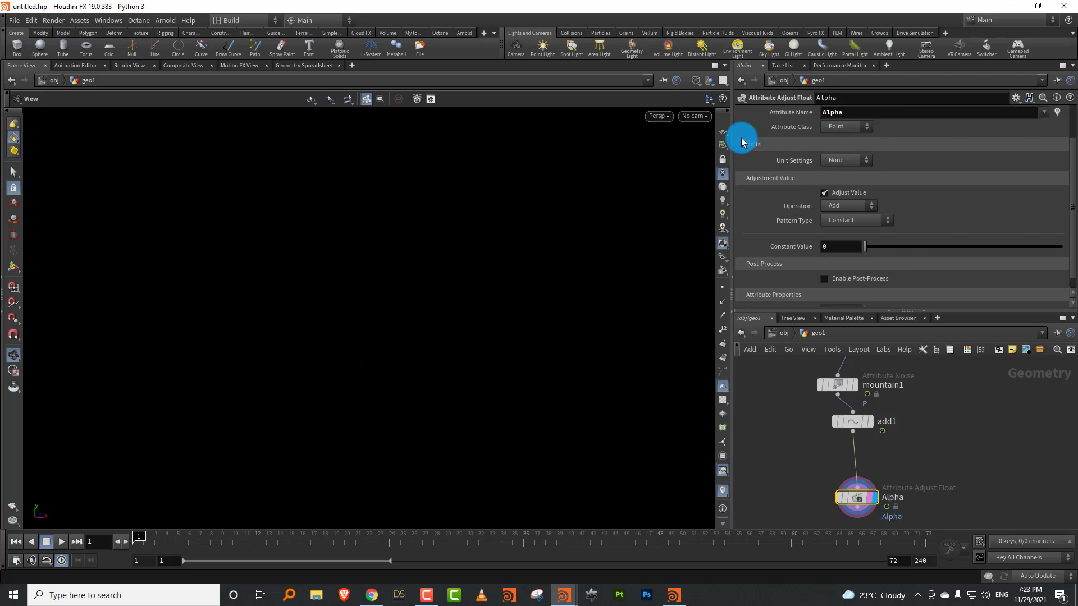
left_click(849, 206)
left_click(845, 228)
left_click(887, 221)
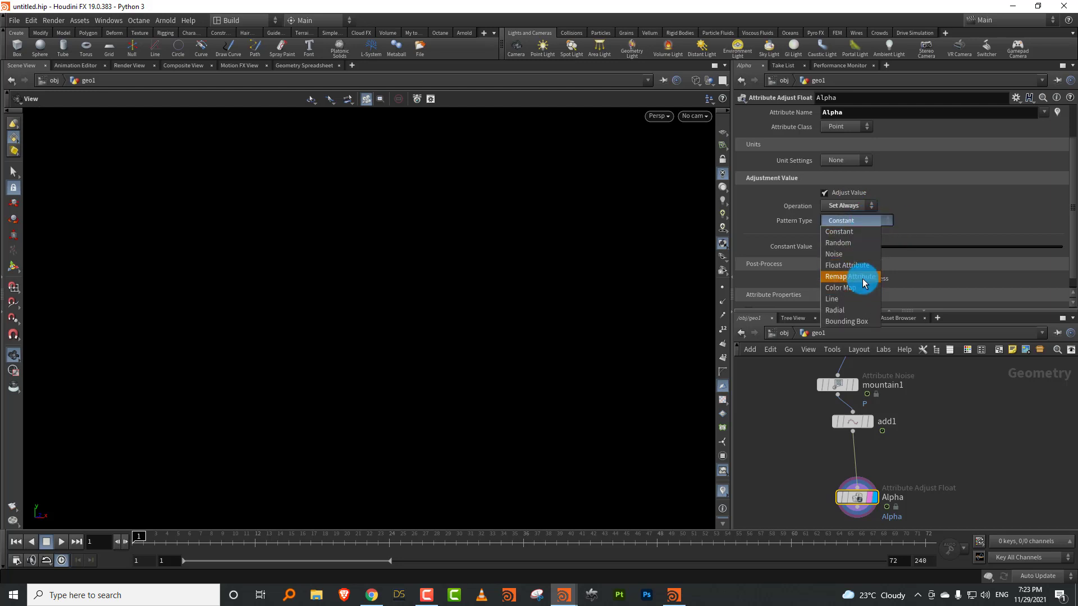
left_click(861, 279)
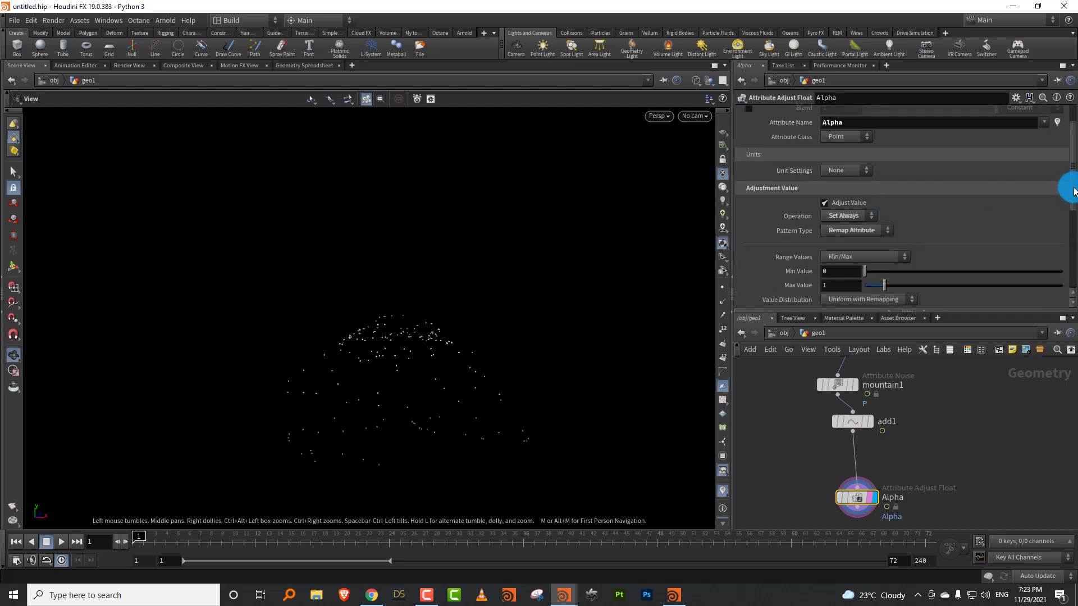
Add a point about a third of the way along the Alpha node's remap ramp and lower its value to 0
left_click_drag(1075, 192, 1056, 256)
left_click_drag(863, 187, 864, 175)
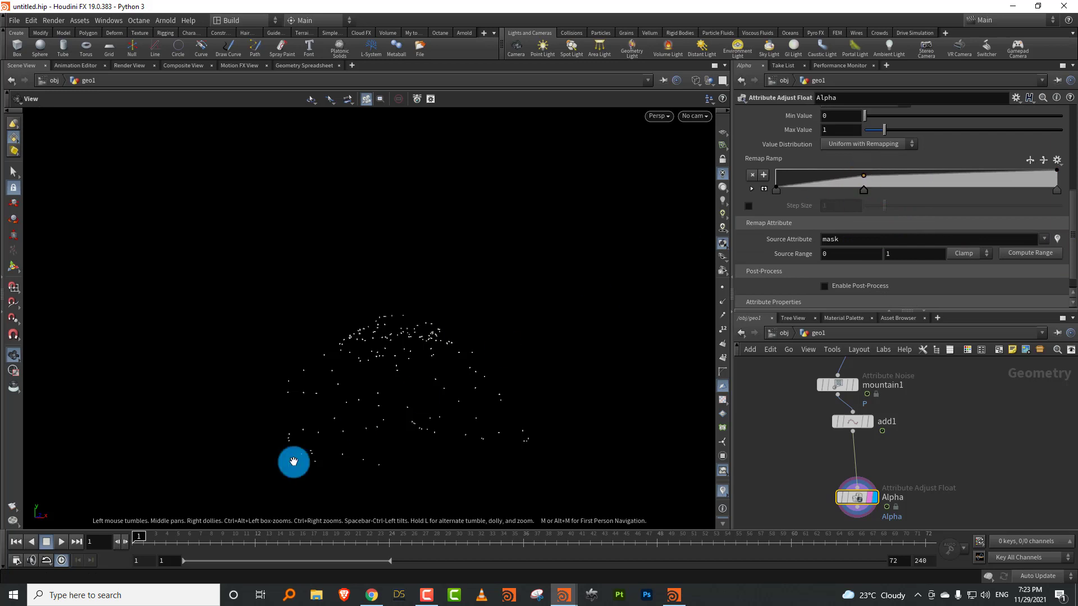
mouse_move(214, 540)
left_mouse_down()
mouse_move(175, 547)
mouse_move(209, 548)
left_mouse_up()
left_click_drag(863, 176, 866, 199)
Orbit the dome points and play the animation to examine how their alpha fades, stopping playback when done
left_click_drag(461, 375, 440, 334)
left_click_drag(193, 540, 83, 543)
left_click_drag(318, 372, 373, 415)
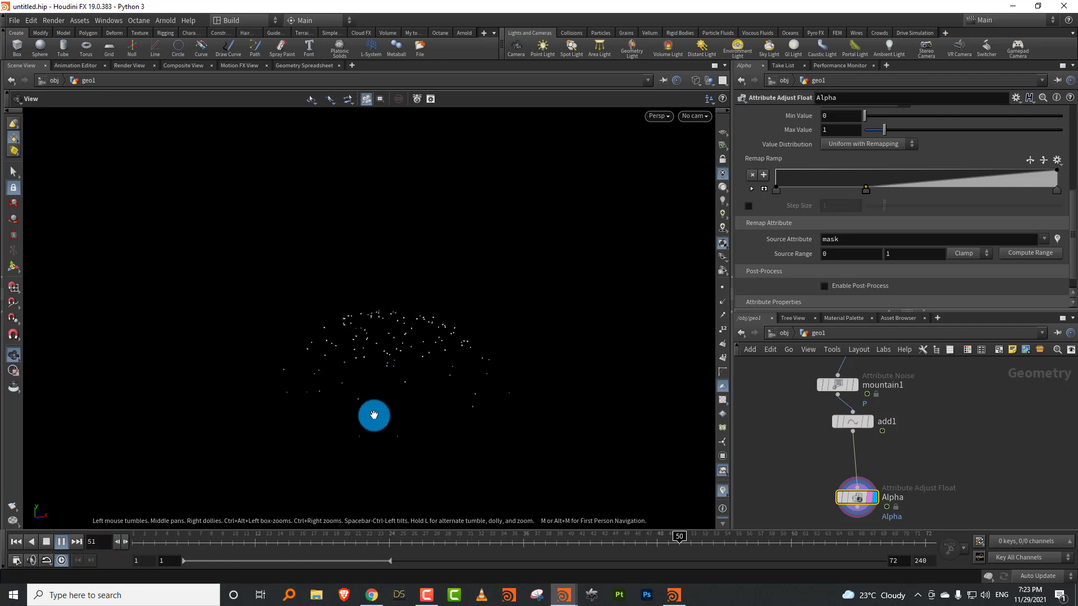
left_click(47, 542)
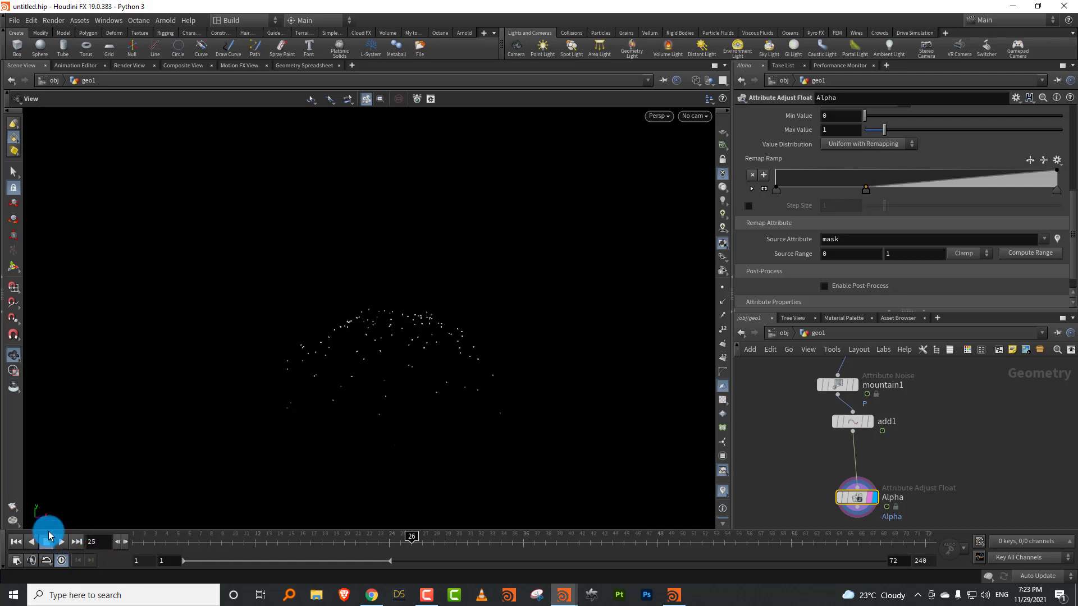
Add an Attribute Transfer node below the Alpha node and connect Alpha to its first input
left_click_drag(856, 312, 861, 181)
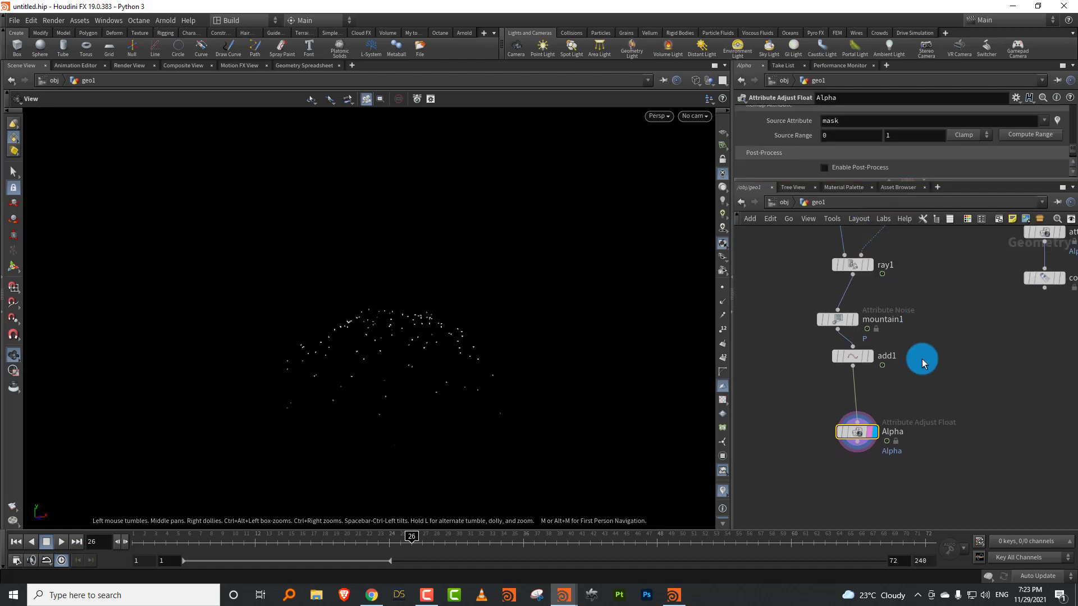
middle_click_drag(922, 360, 861, 344)
scroll(860, 344, "down", 3)
key("Tab")
type("transfer")
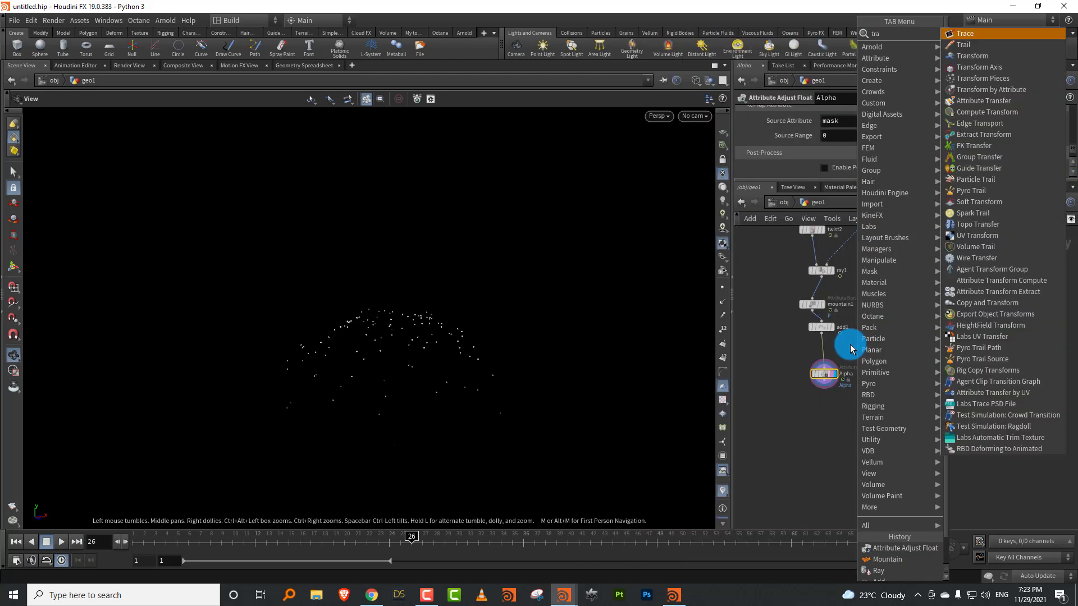
left_click(983, 33)
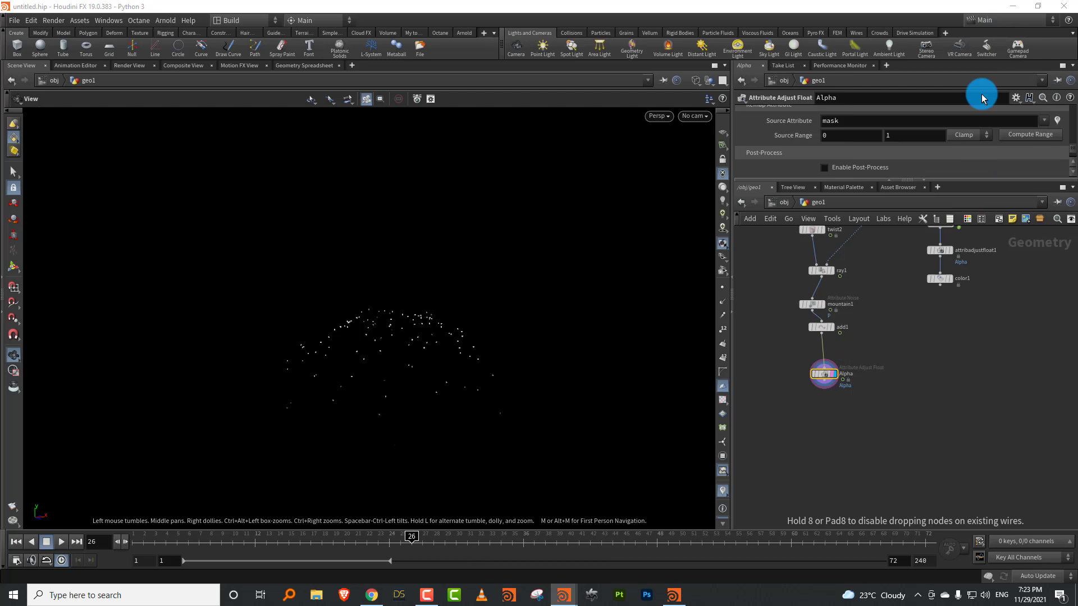
left_click(856, 440)
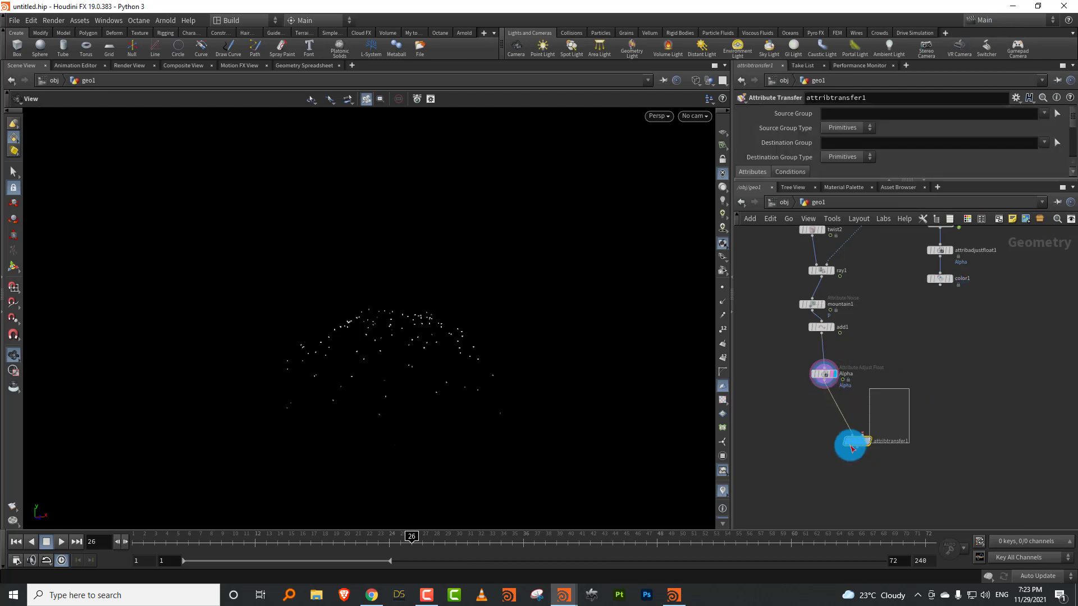
Set attribtransfer1 to transfer the Cd point attribute, wire color1 into its second input, and display the node
left_click_drag(826, 180, 884, 229)
key("Return")
scroll(932, 336, "up", 2)
left_click_drag(945, 305, 901, 293)
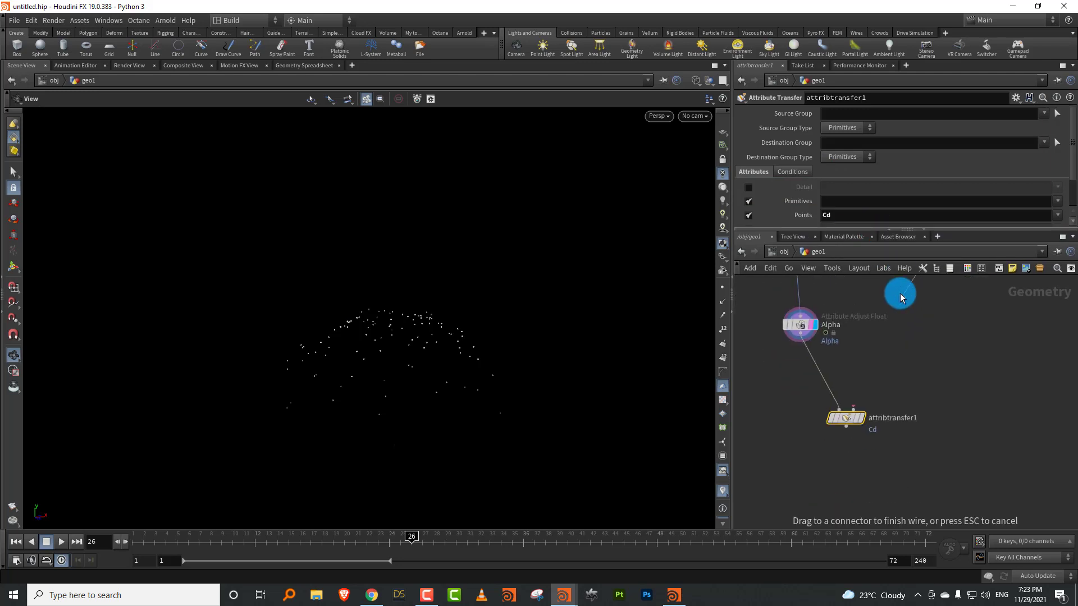
left_click(855, 393)
left_click(855, 420)
Play the animation to check the transferred point colors, and stop playback
left_click(140, 539)
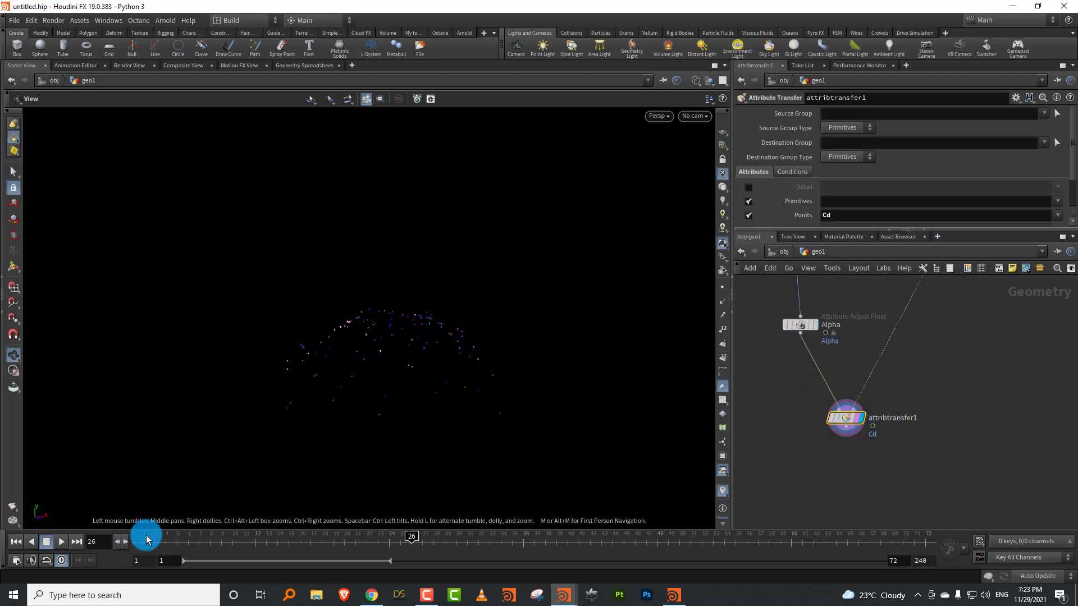
left_click(77, 542)
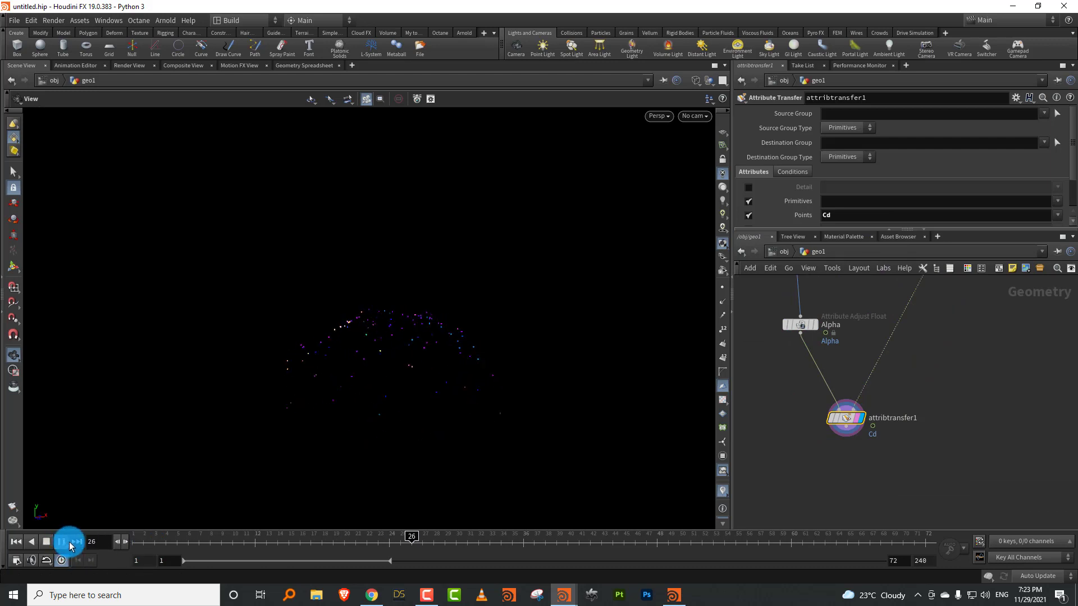
left_click(48, 543)
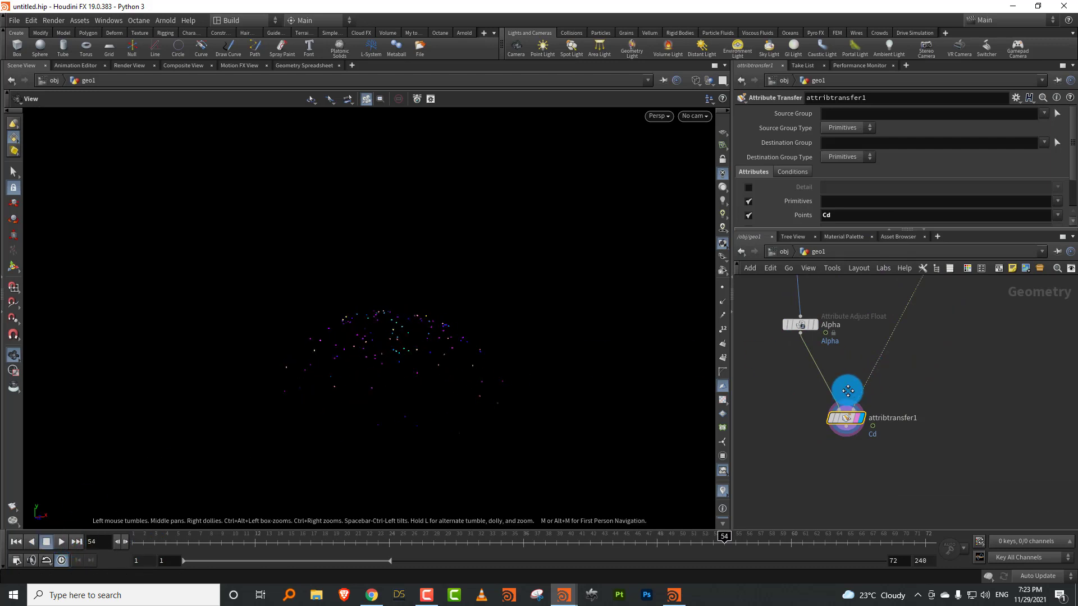
Duplicate the Alpha node, insert the copy between Alpha and attribtransfer1, and rename it pscale
middle_click_drag(848, 391, 849, 421)
left_click(802, 354)
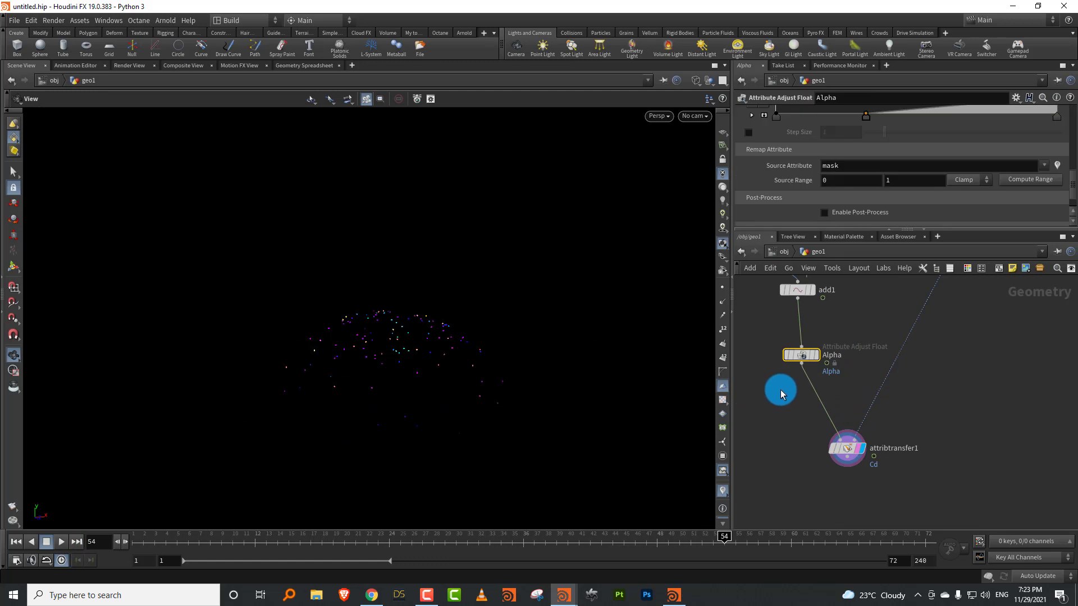
key("ctrl+c")
key("ctrl+v")
left_click_drag(796, 395, 821, 403)
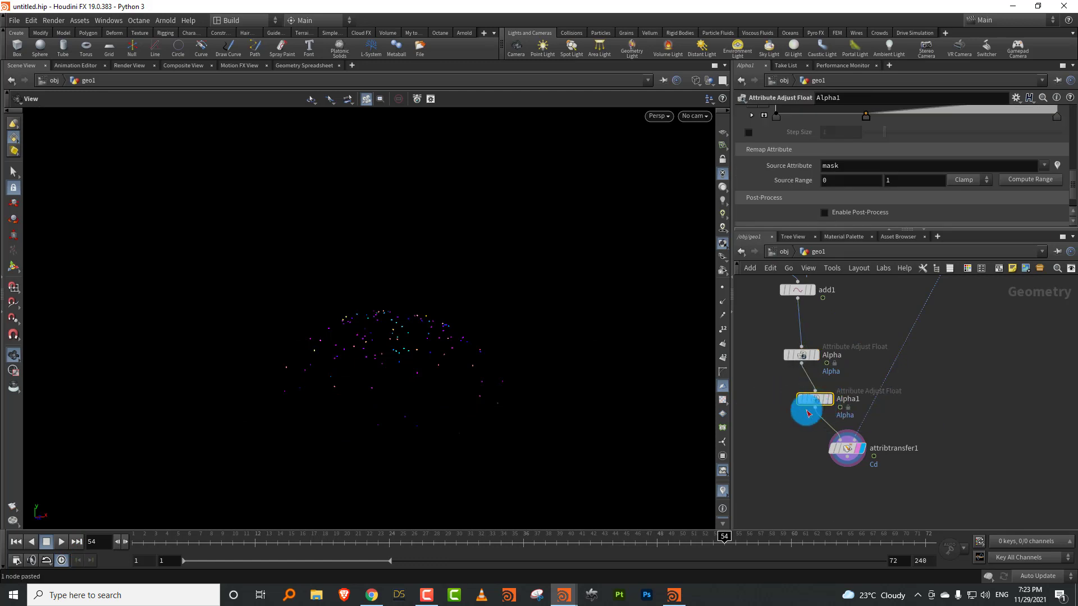
double_click(871, 400)
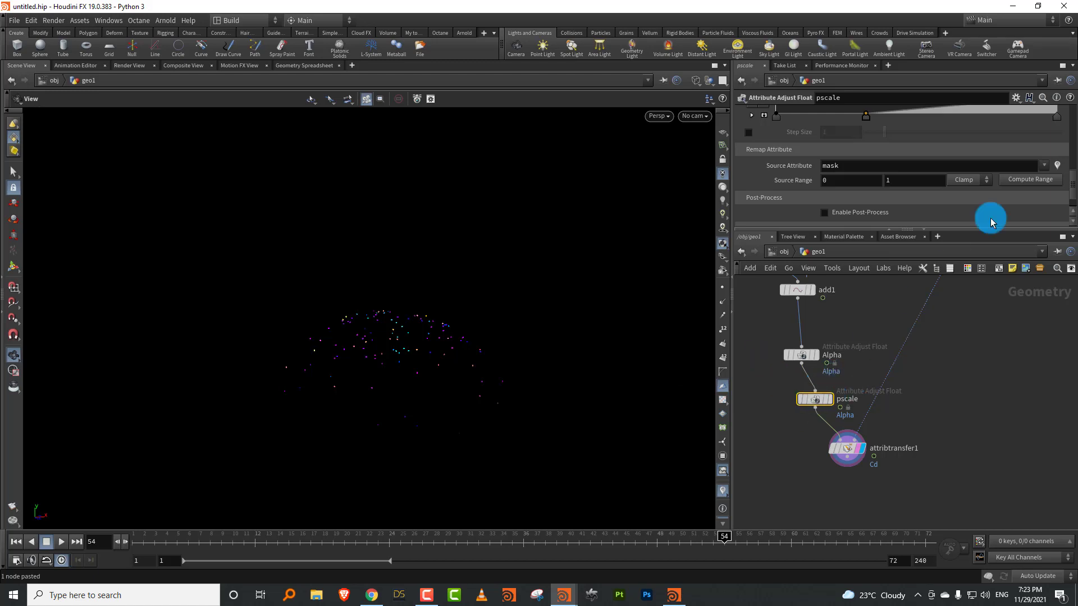
Set the pscale node's Attribute Name to pscale
left_click_drag(1075, 177, 896, 153)
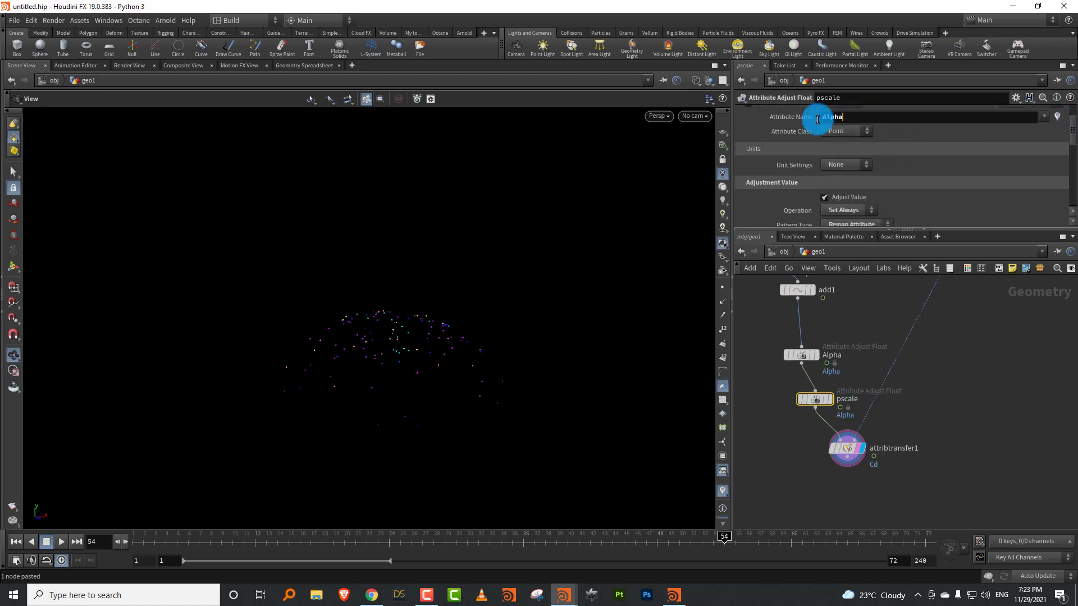
left_click_drag(818, 120, 634, 161)
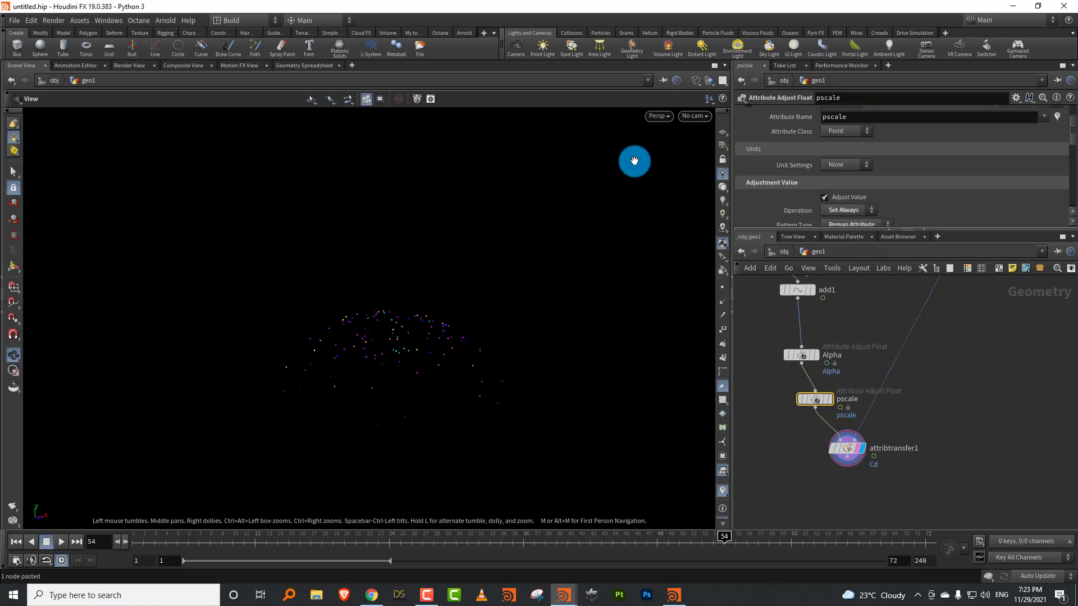
Add a Sphere node beside the pscale node and set its Primitive Type to Polygon
key("Tab")
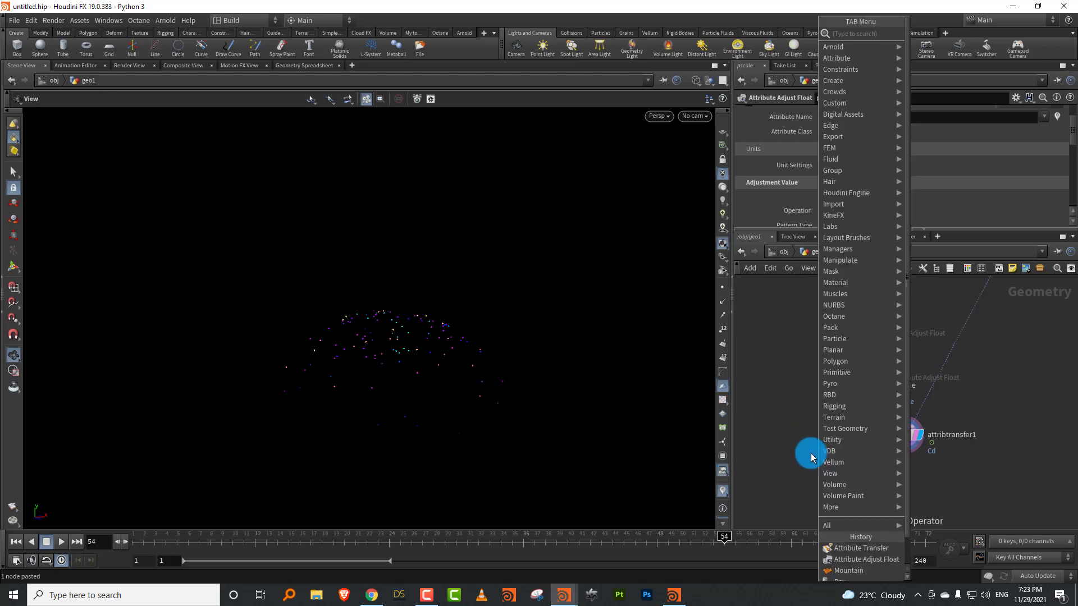
type("sph")
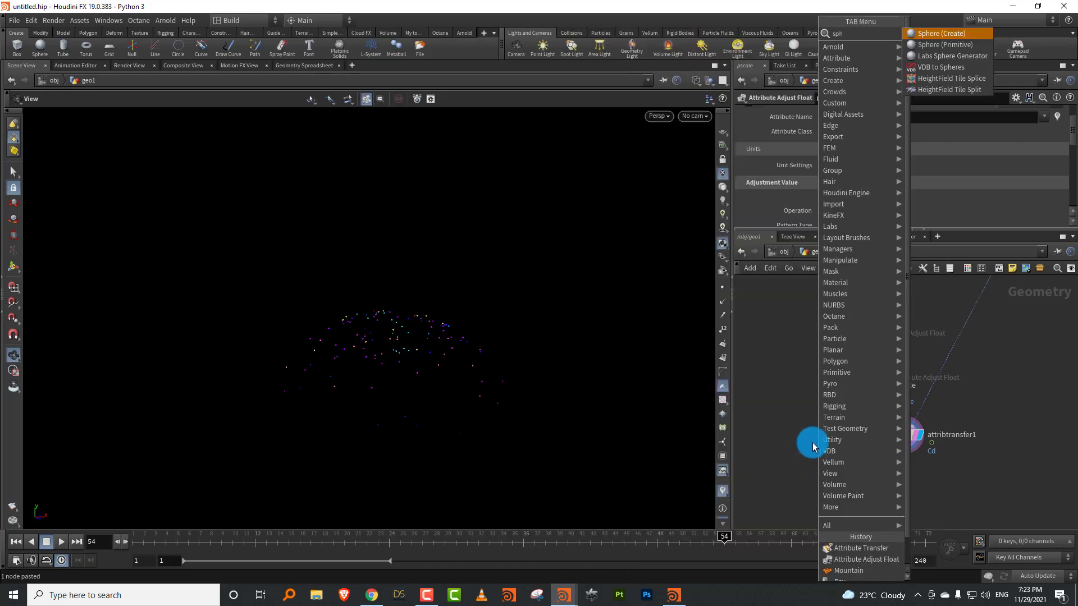
left_click(948, 35)
left_click(791, 395)
left_click(860, 119)
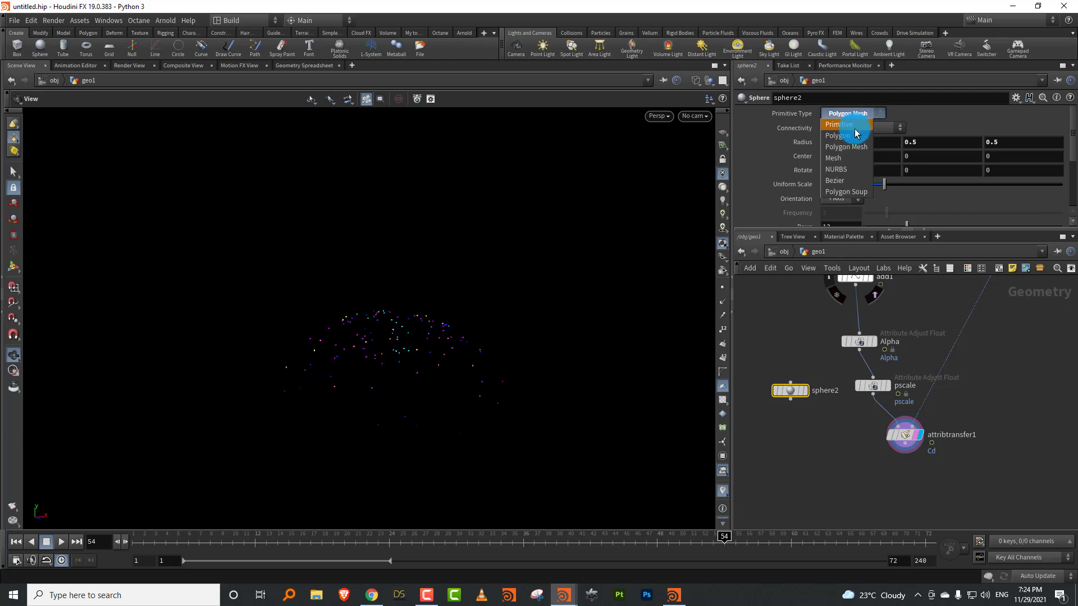
left_click(850, 136)
left_click_drag(789, 396, 762, 385)
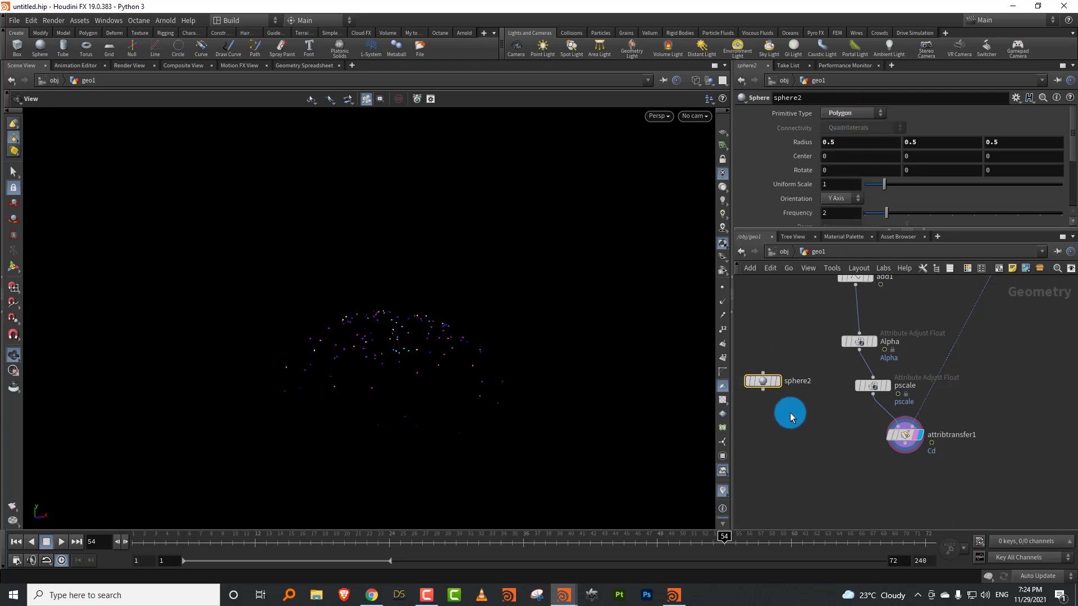
Add a Copy to Points node with sphere2 as its first input and attribtransfer1 as its second, and display it
key("Tab")
type("copyto")
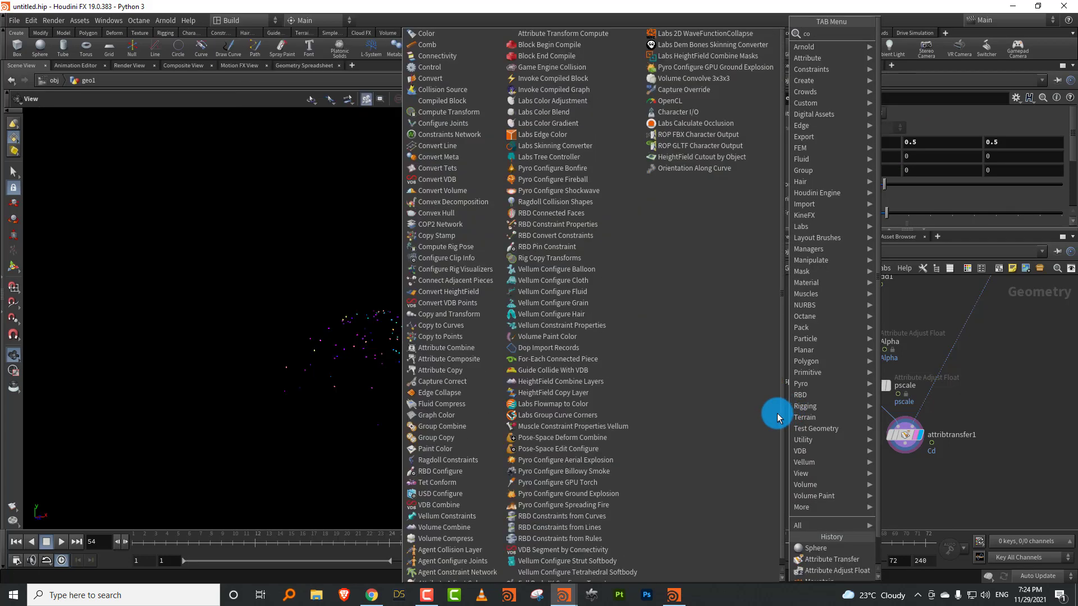
left_click(928, 48)
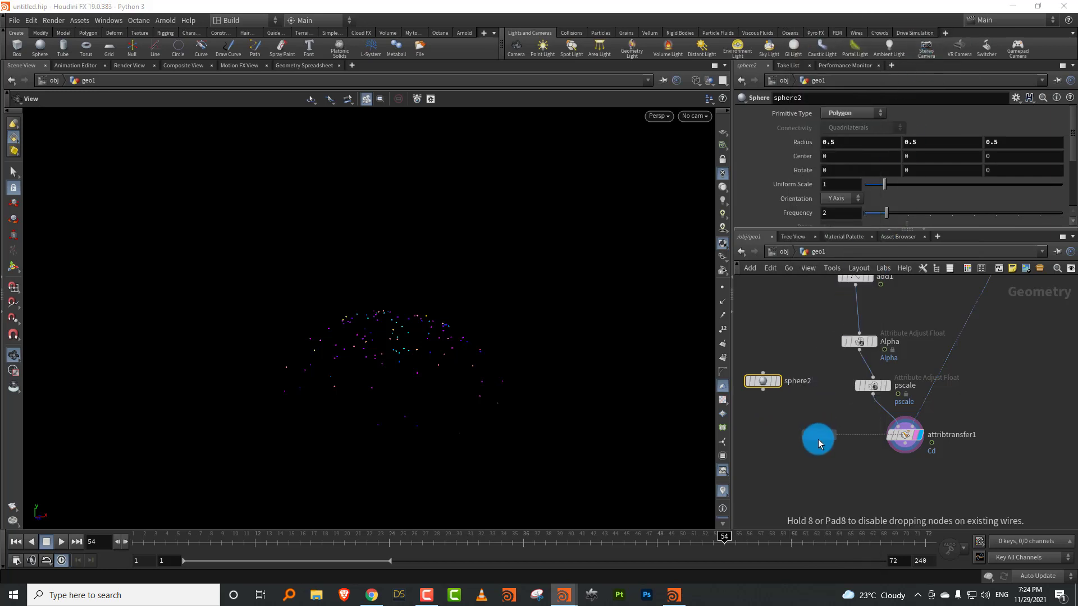
left_click(815, 444)
left_click_drag(763, 391, 805, 439)
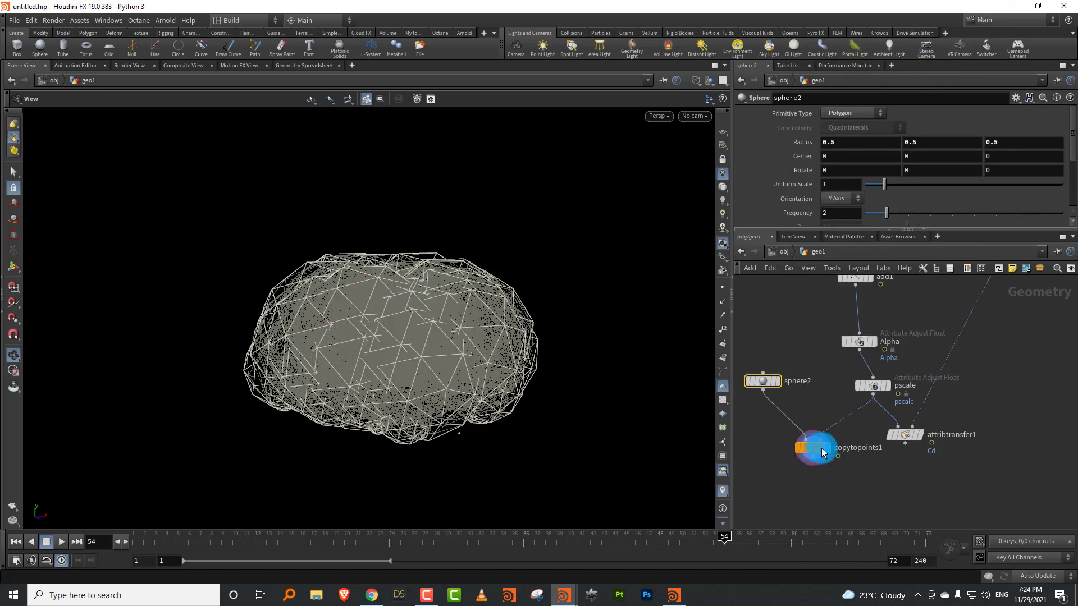
left_click(821, 449)
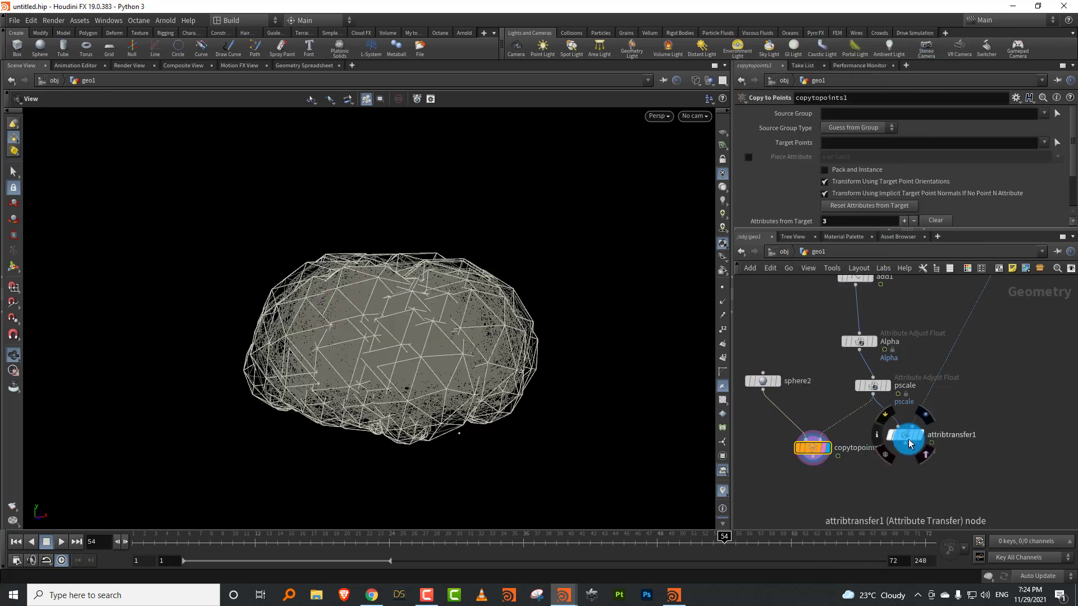
left_click_drag(905, 443, 819, 440)
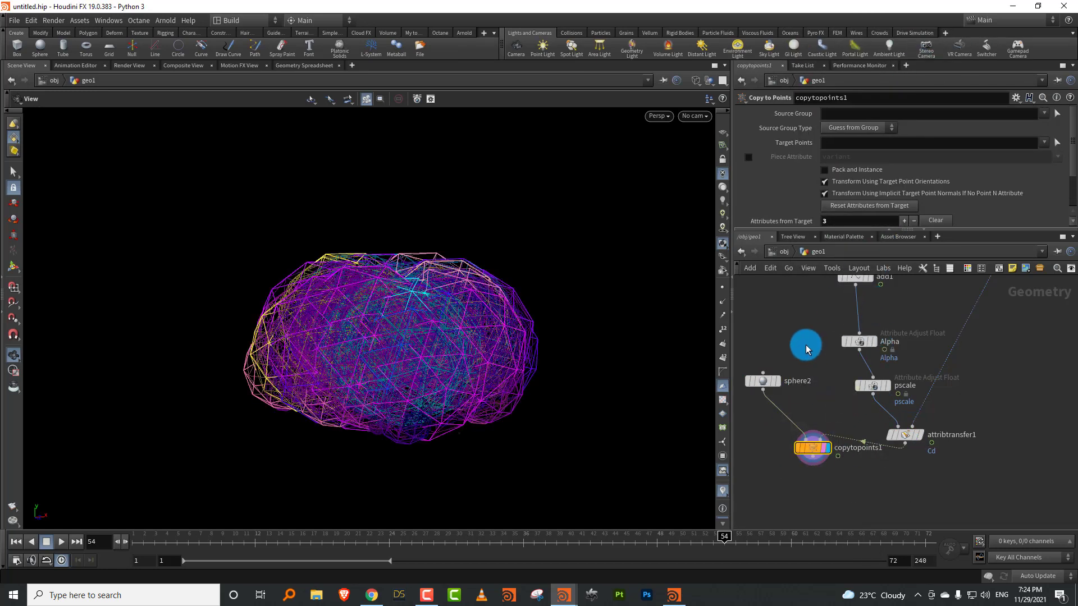
Set sphere2's Primitive Type to Primitive and Uniform Scale to 0.06, and preview the copies in shaded display
left_click(771, 382)
left_click(854, 115)
left_click(852, 126)
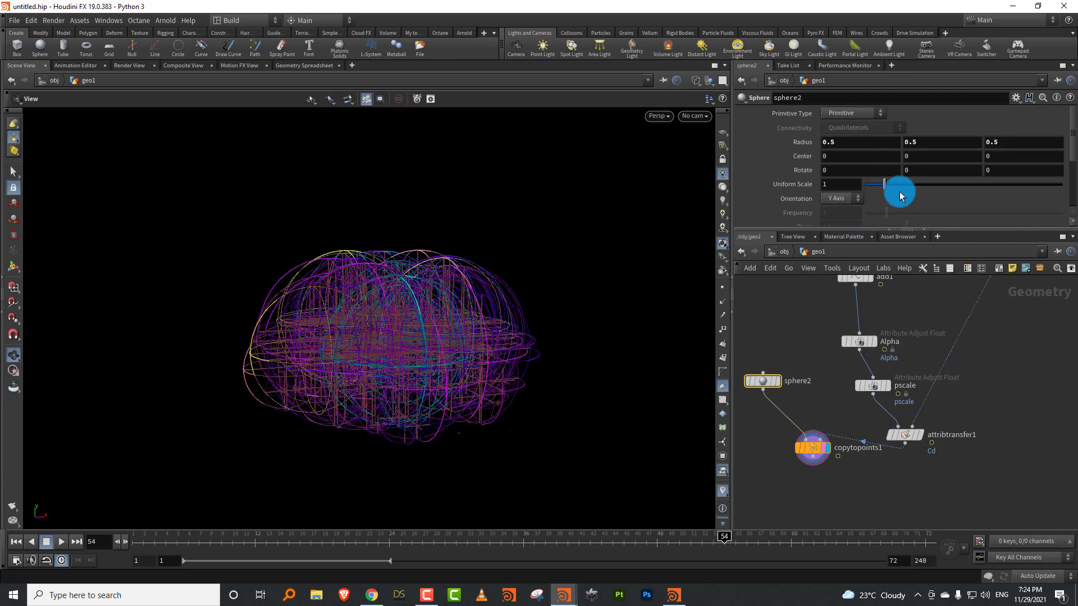
left_click_drag(883, 187, 865, 186)
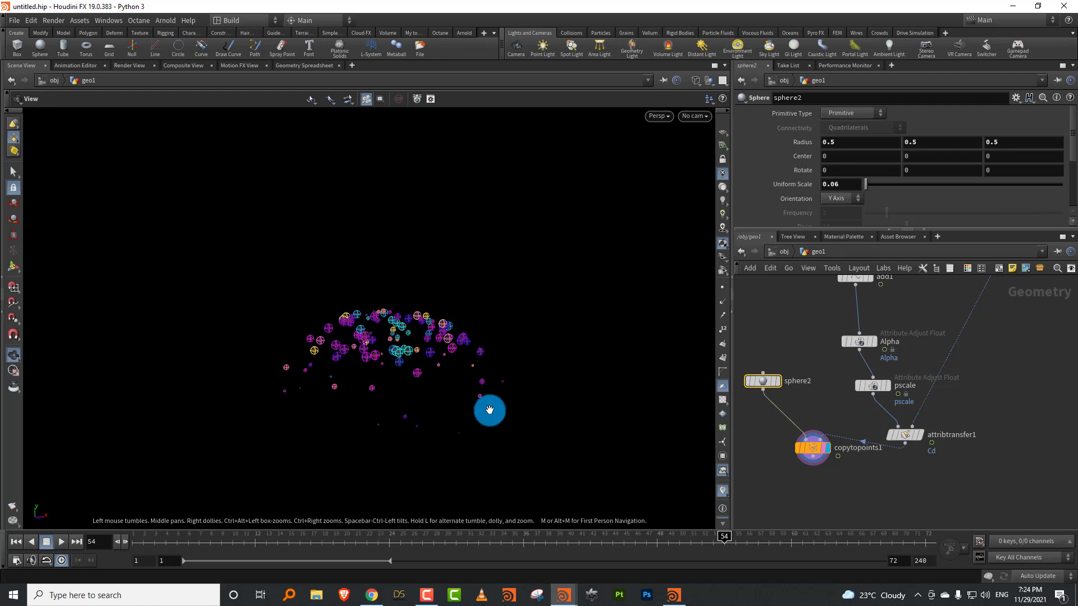
key("w")
left_click_drag(155, 540, 89, 543)
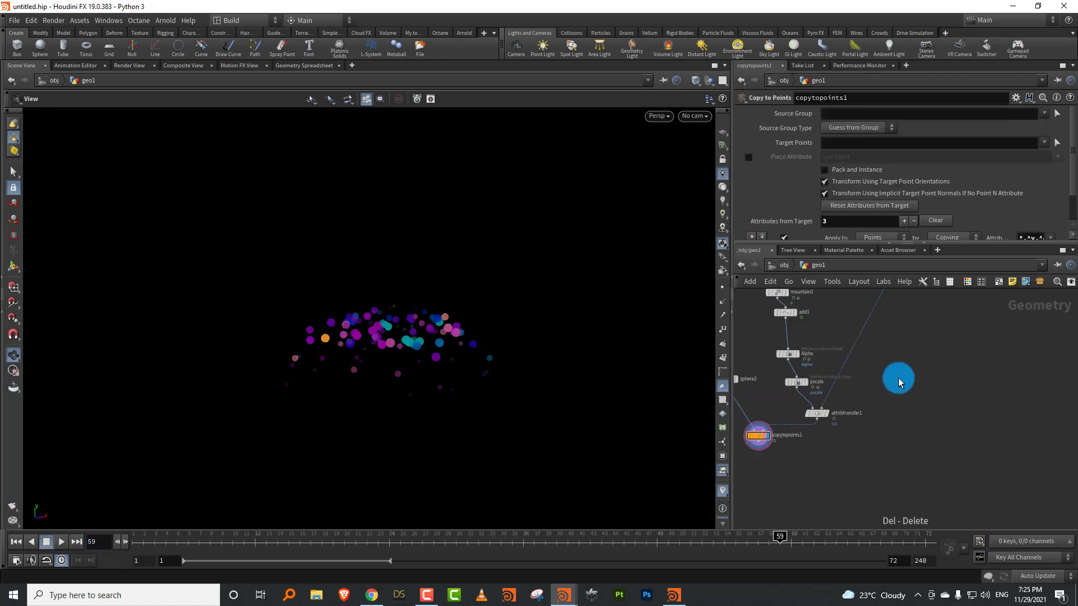
Add a Merge node below copytopoints1, connect copytopoints1 and color1 to it, and display the merge
key("Tab")
type("mer")
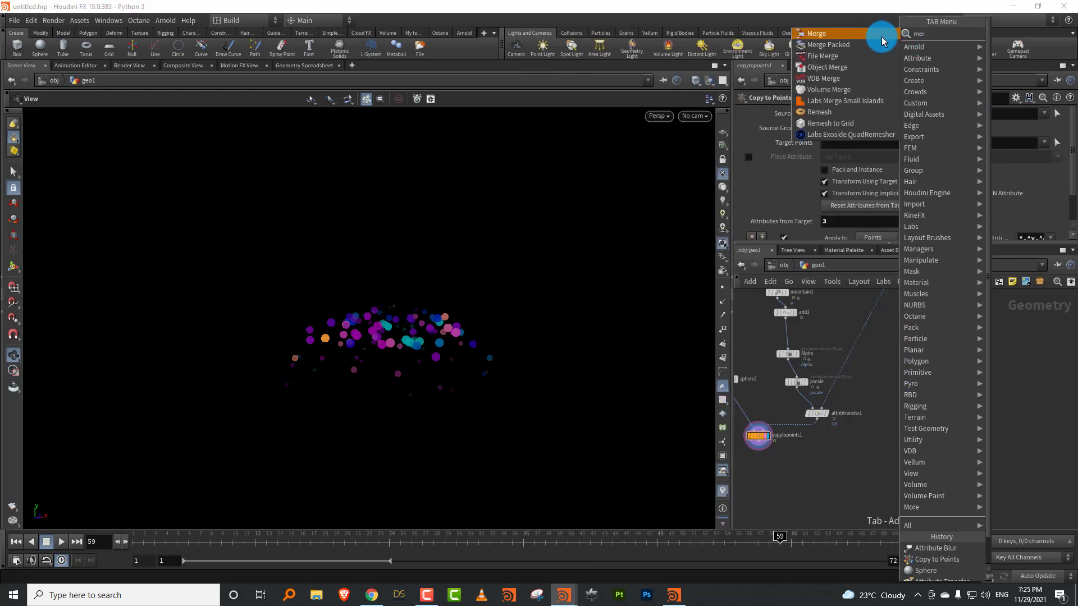
left_click(881, 36)
left_click(820, 471)
left_click(759, 442)
left_click(823, 469)
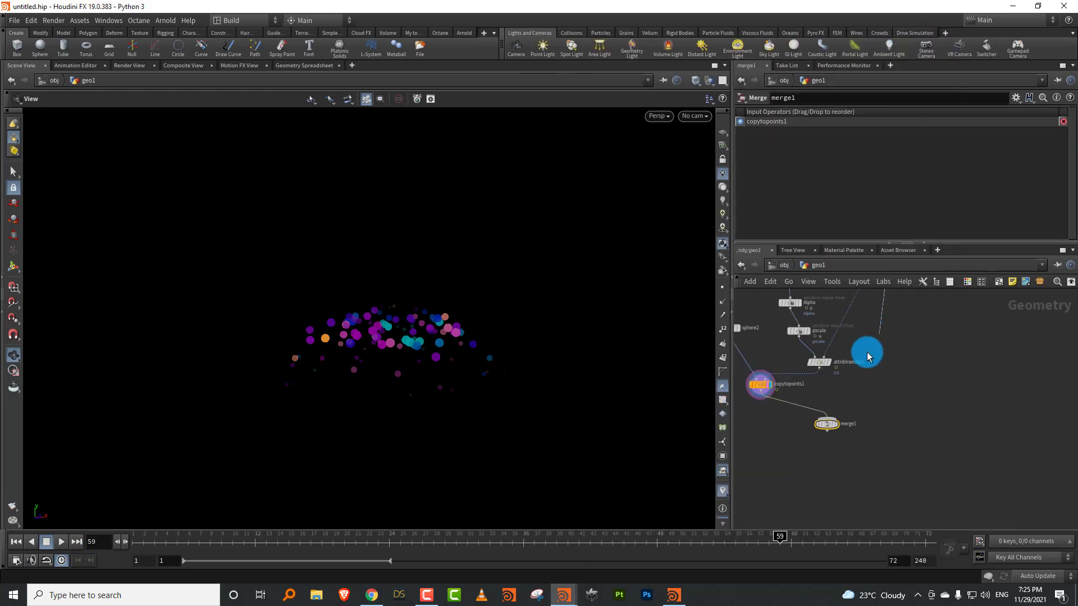
left_click(830, 417)
left_click(833, 425)
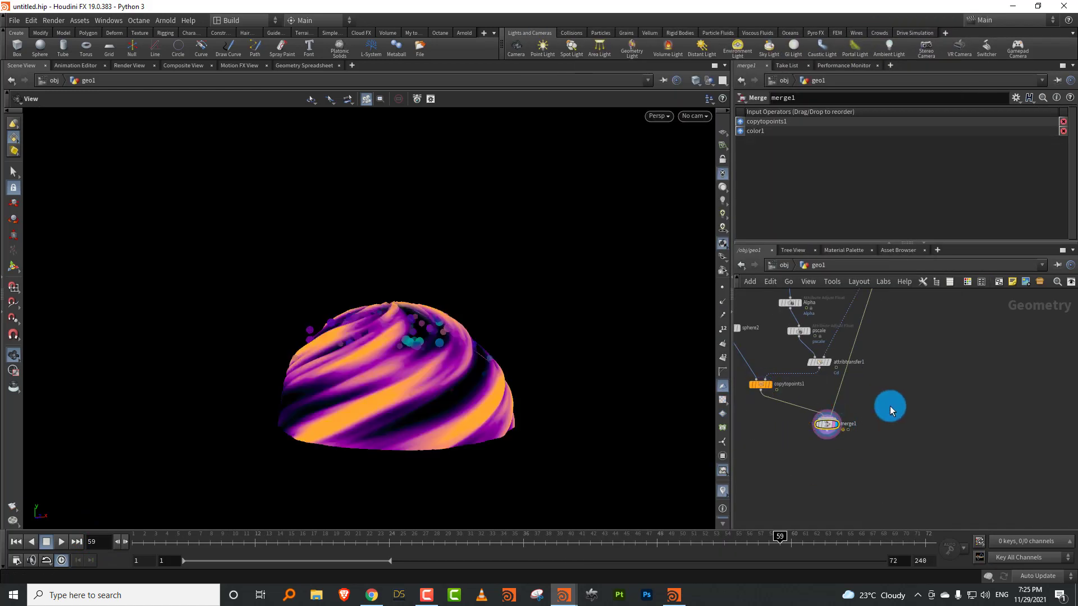
Play the animation to check the copied spheres against the merged dome, and stop playback
left_click(61, 542)
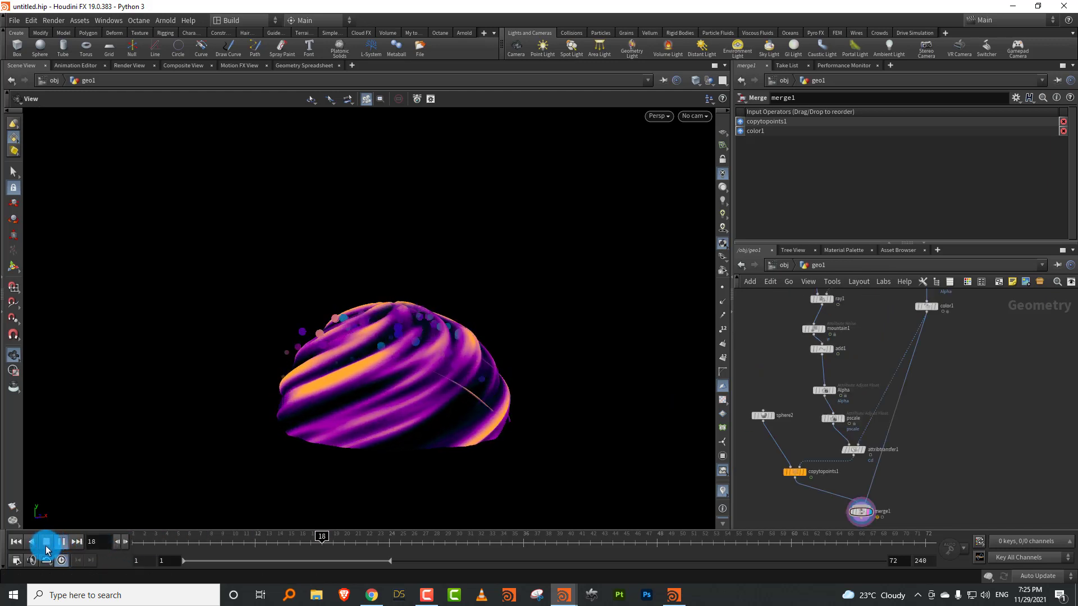
mouse_move(402, 386)
left_mouse_down()
mouse_move(388, 366)
mouse_move(404, 370)
left_mouse_up()
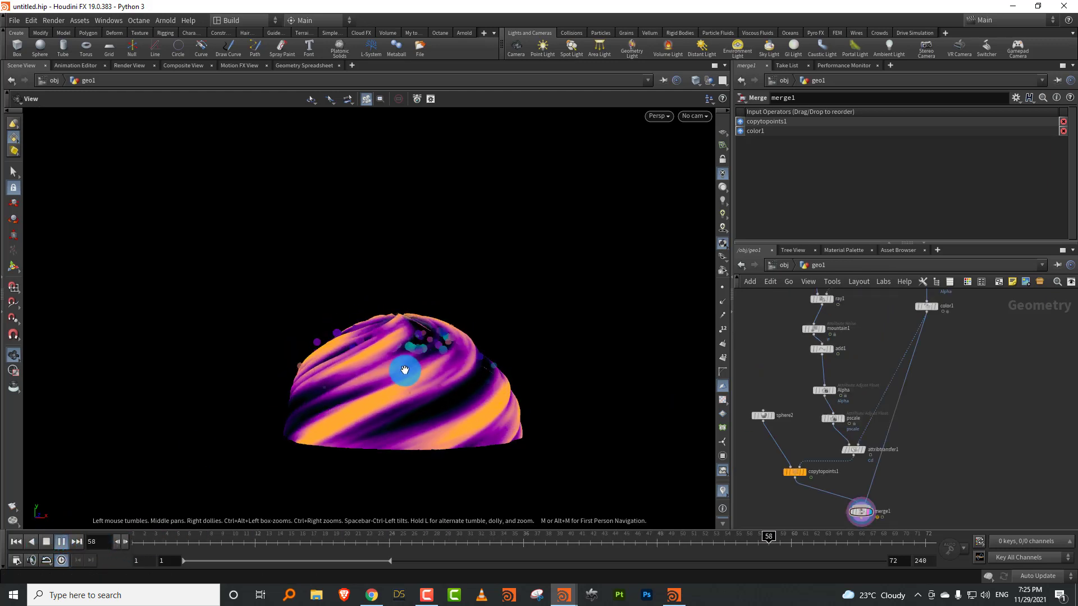
left_click(46, 542)
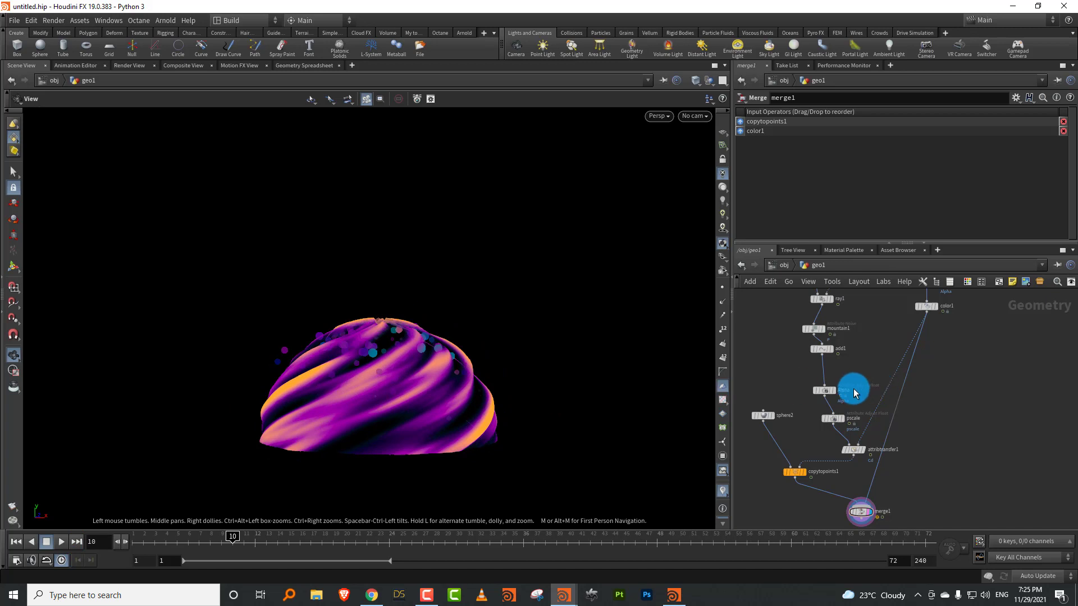
Insert a Transform node into the wire feeding ray1's second input and set its Uniform Scale to 1.05
key("Tab")
type("tr")
left_click(662, 56)
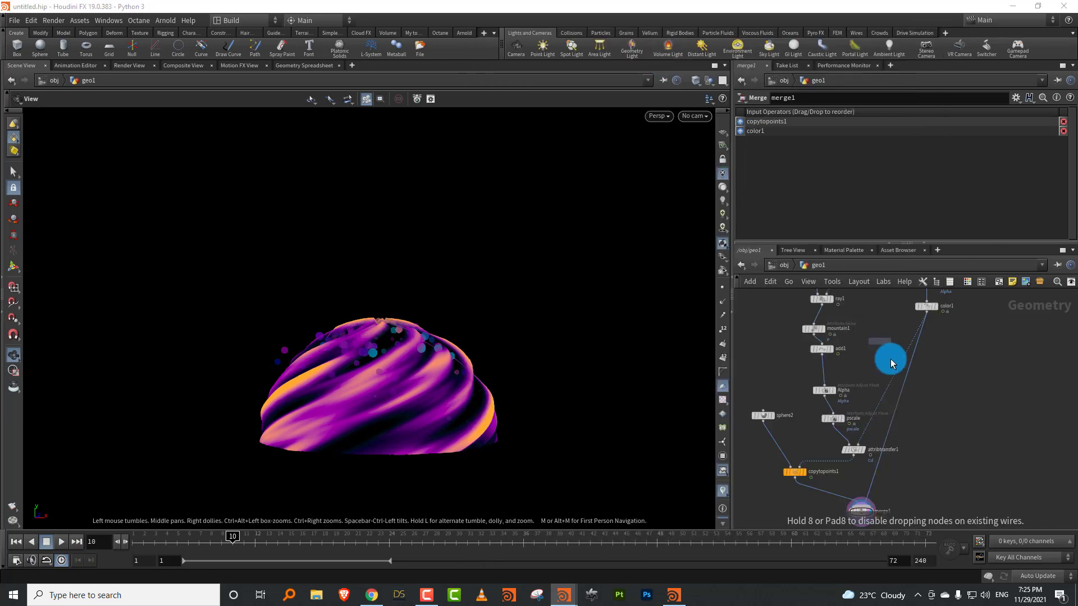
left_click(886, 386)
middle_click_drag(873, 342, 828, 413)
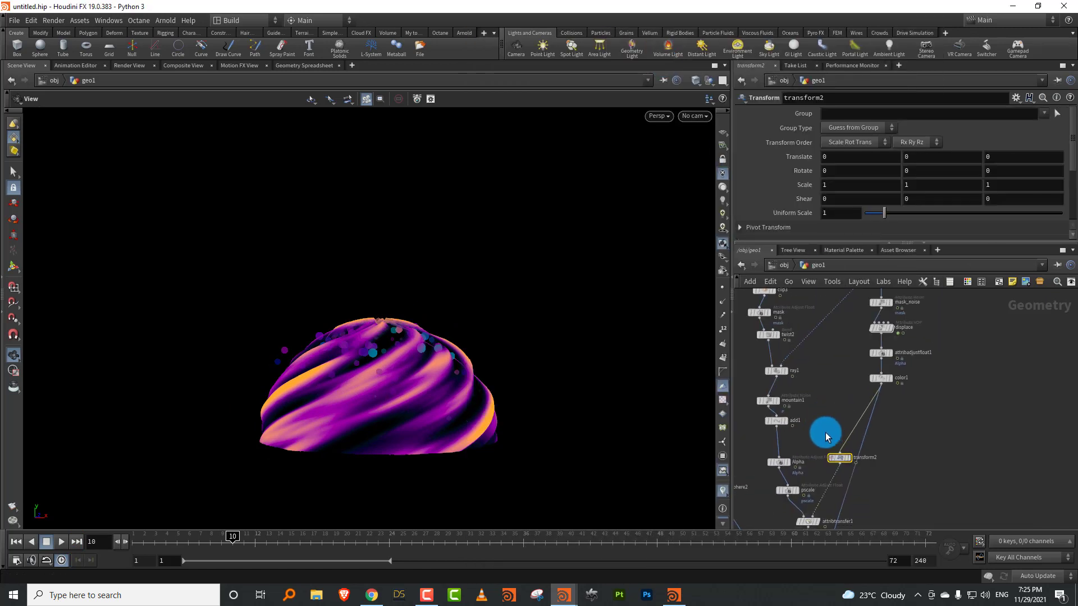
left_click_drag(842, 461, 816, 342)
left_click_drag(884, 218, 885, 218)
left_click_drag(470, 374, 440, 368)
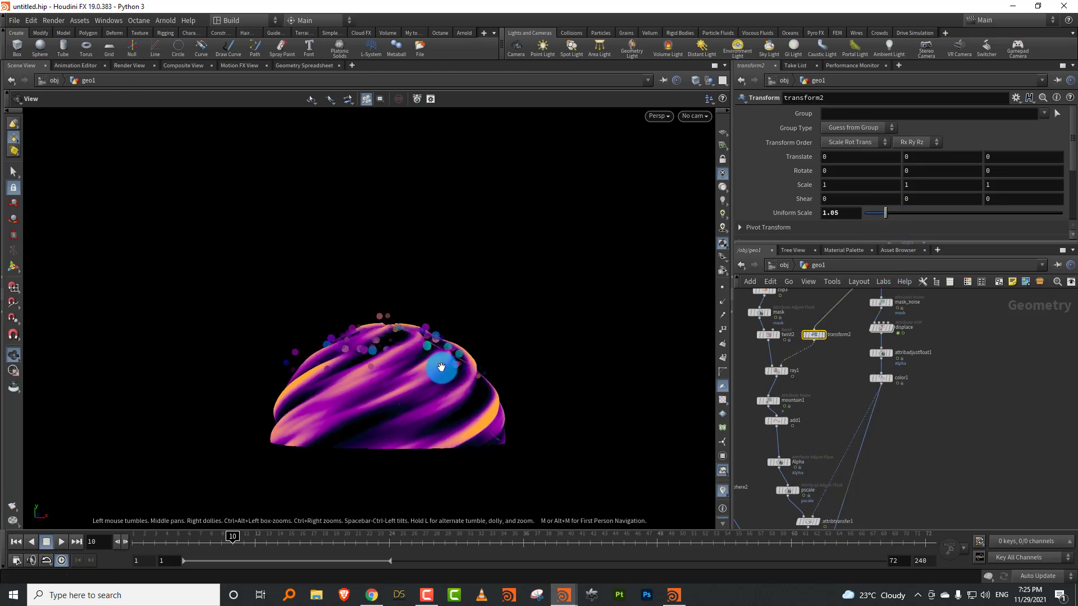
right_click_drag(441, 365, 481, 346)
Reshape the mask node's Remap Ramp with an earlier rise and an added low point near its end, and play the animation
middle_click_drag(852, 397, 870, 447)
scroll(762, 387, "up", 2)
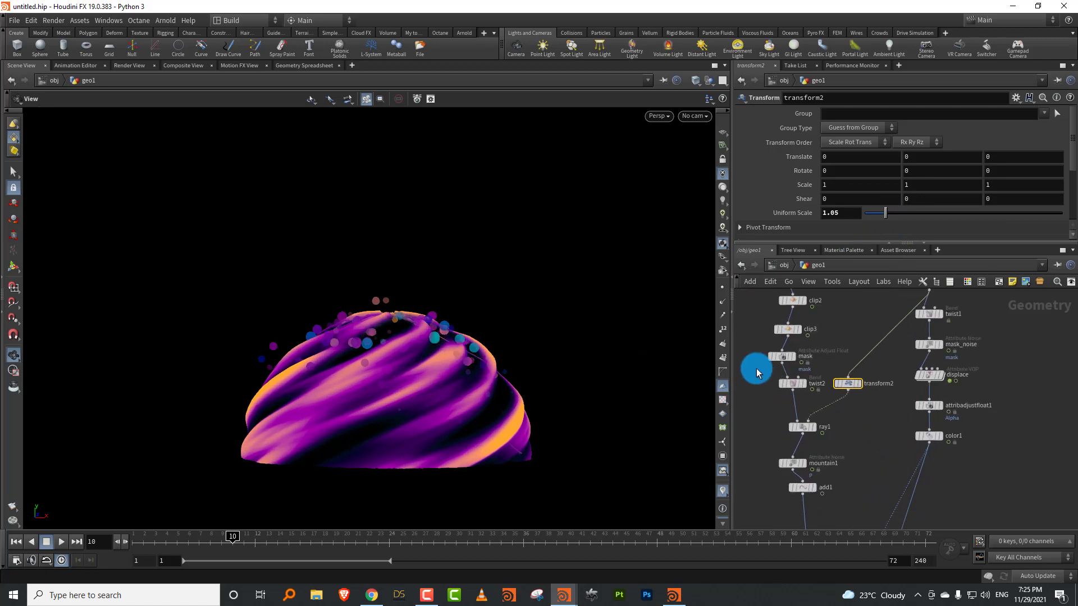
left_click(801, 351)
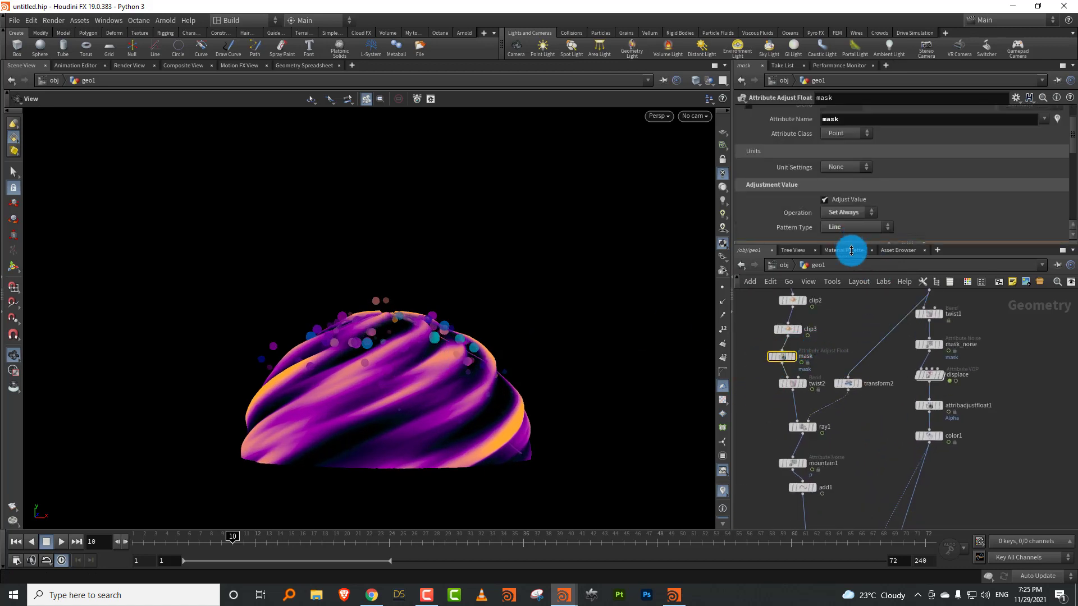
left_click_drag(851, 251, 851, 340)
scroll(1058, 241, "down", 4)
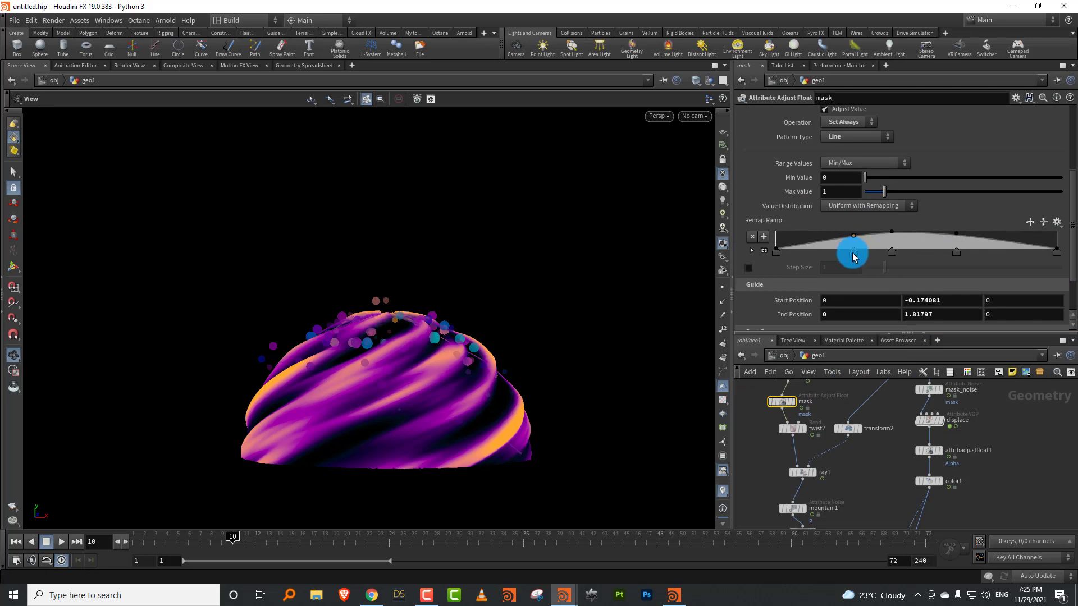
left_click_drag(853, 257, 795, 235)
mouse_move(1009, 246)
left_mouse_down()
mouse_move(1012, 235)
mouse_move(1004, 249)
left_mouse_up()
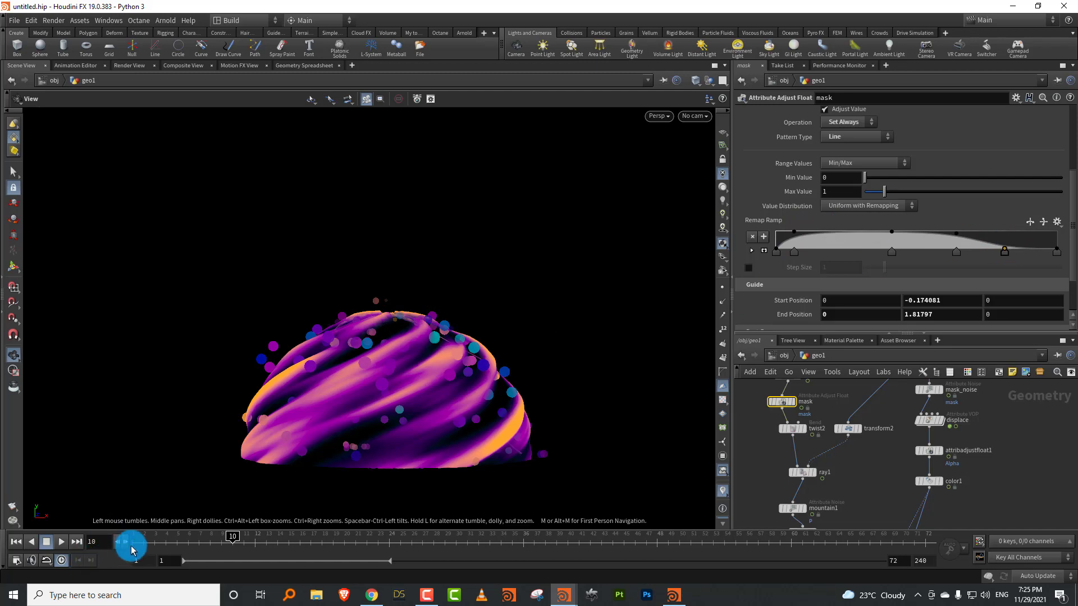
left_click(133, 545)
left_click(66, 539)
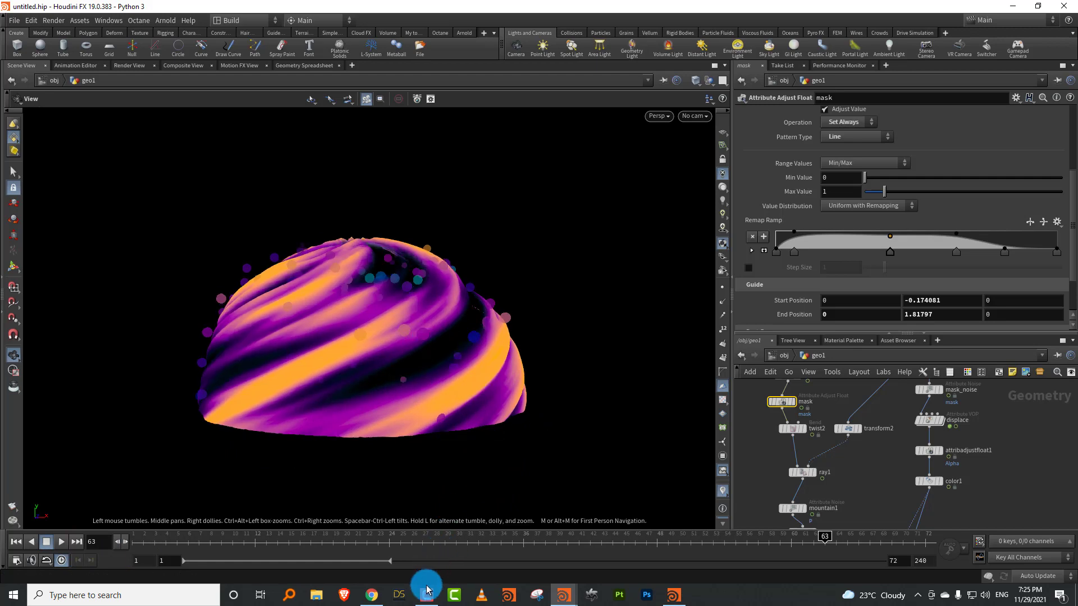
Switch to the Houdini window with the magic .hip scene and examine its finished dome and base disc
left_click(425, 602)
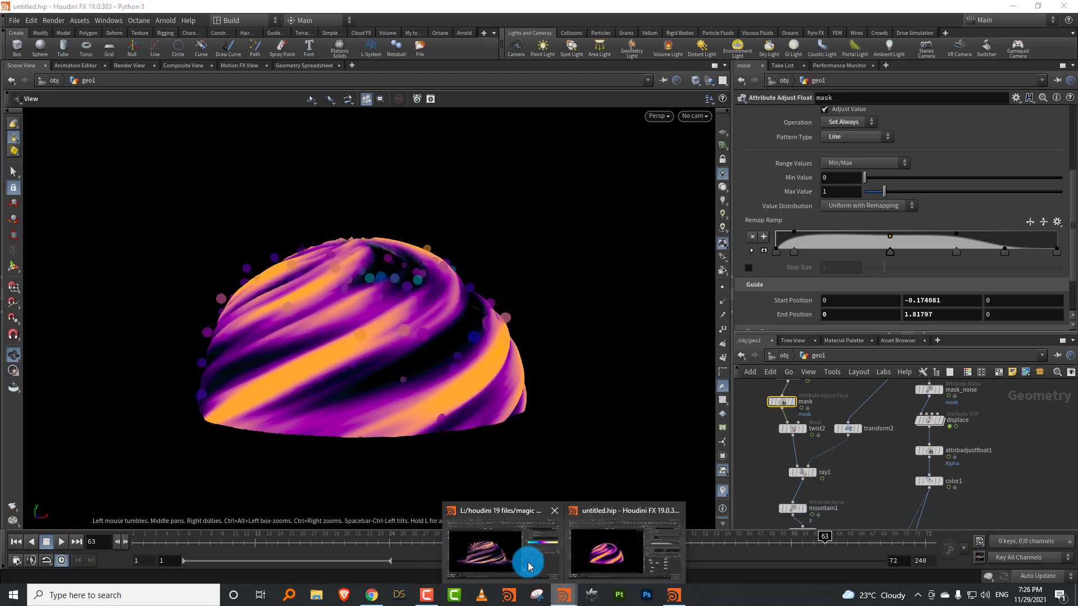
left_click(528, 565)
left_click_drag(436, 429, 585, 446)
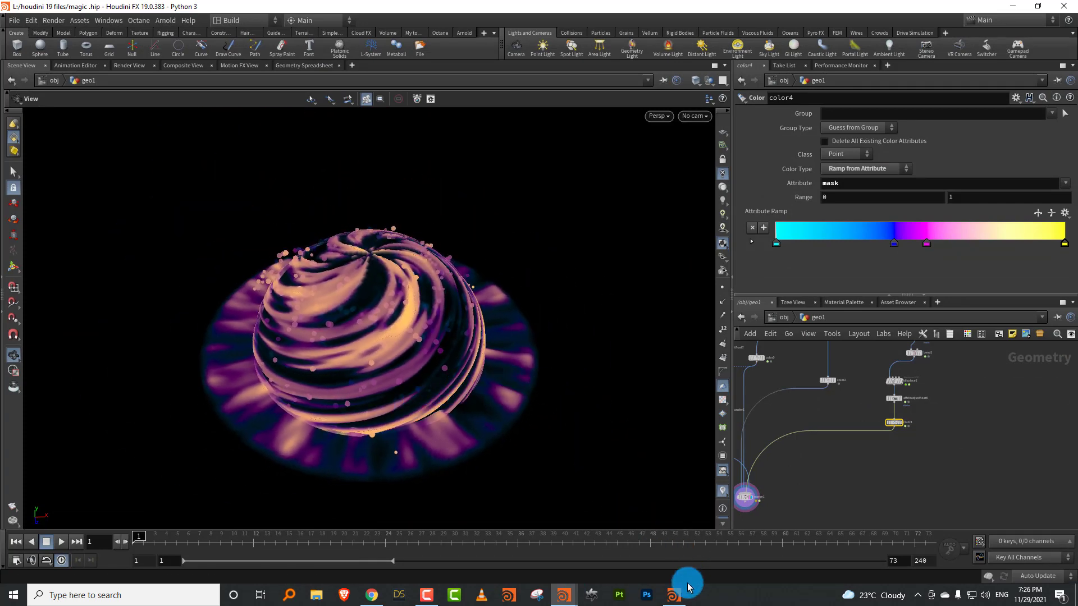
Switch back to the untitled.hip Houdini window and view the upper part of its sphere node chain
left_click(676, 593)
left_click(832, 487)
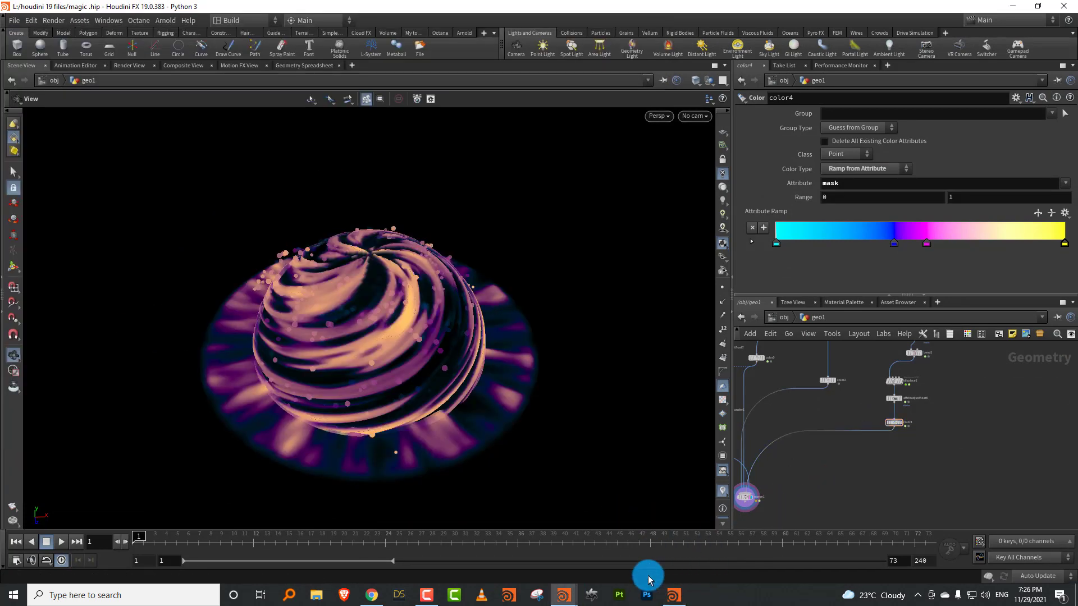
left_click(629, 547)
middle_click_drag(943, 380, 888, 448)
Return to the magic .hip scene, display line1 and sweep1 in turn, and examine their parameters
mouse_move(576, 581)
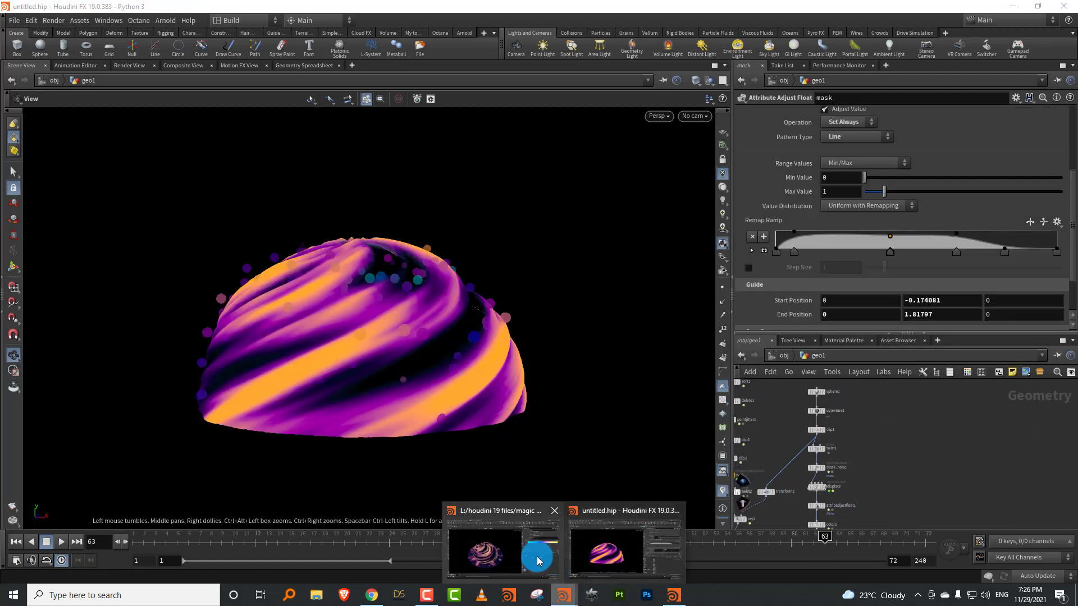
left_click(541, 557)
middle_click_drag(948, 418, 847, 426)
scroll(847, 413, "up", 4)
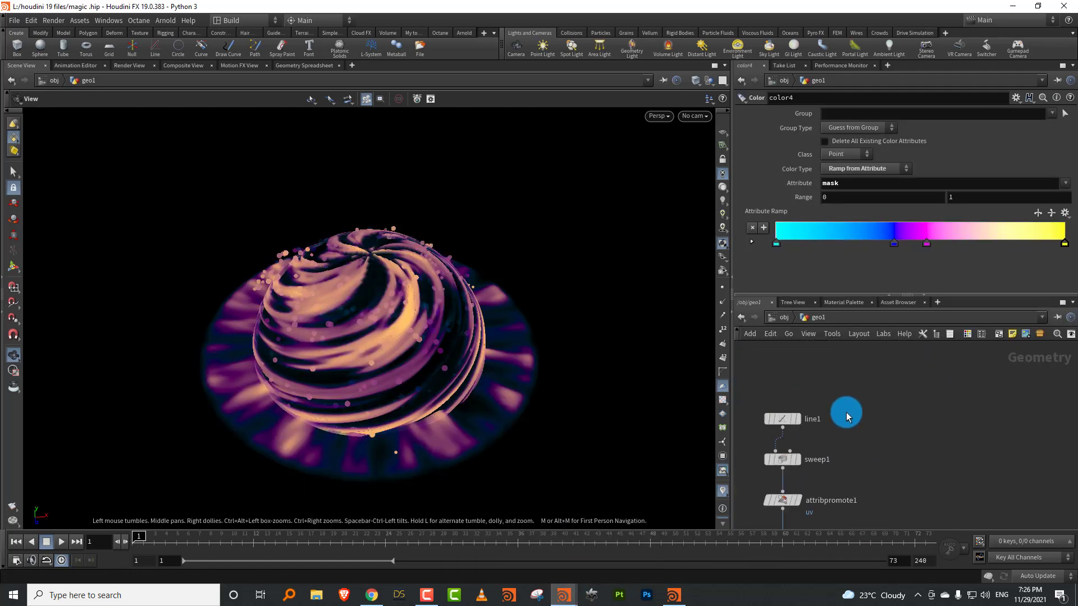
left_click(794, 424)
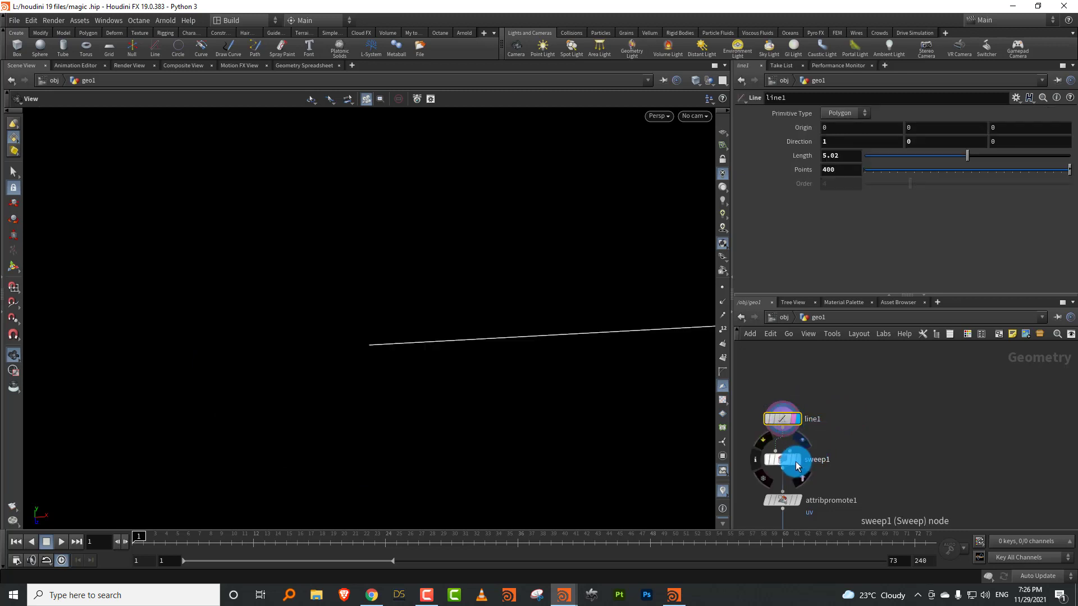
left_click(800, 462)
left_click(779, 457)
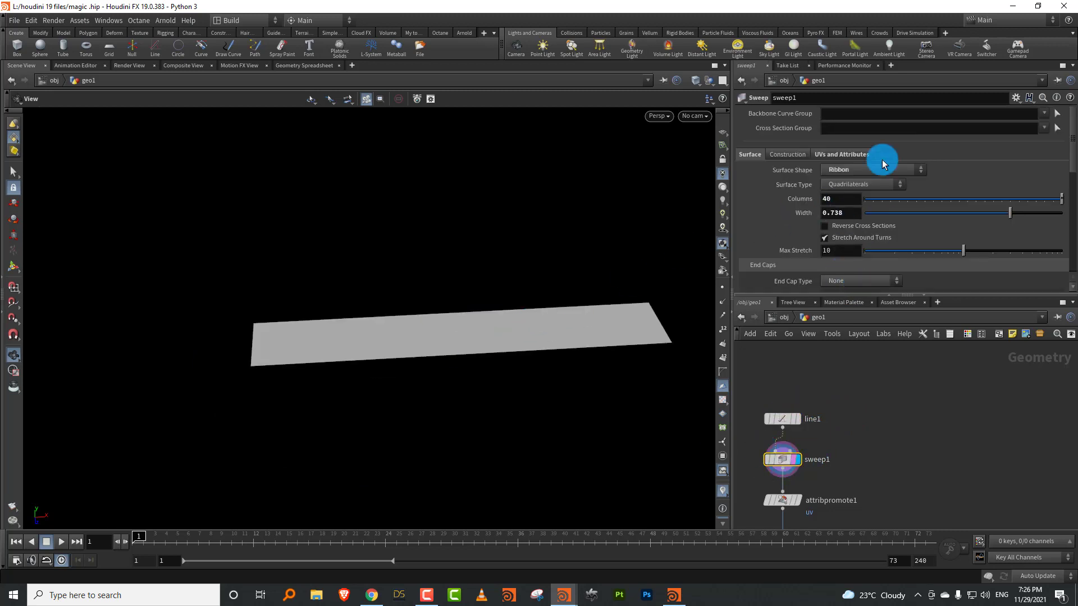
Examine sweep1's UV settings and enable Show UV Map in the viewport display options
left_click(845, 155)
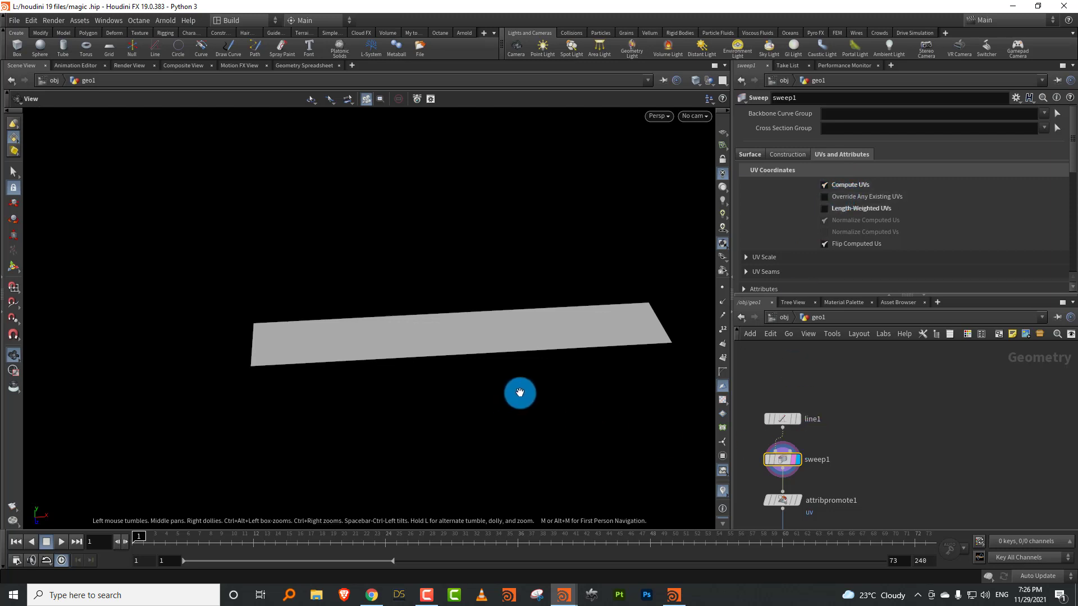
key("d")
left_click(466, 452)
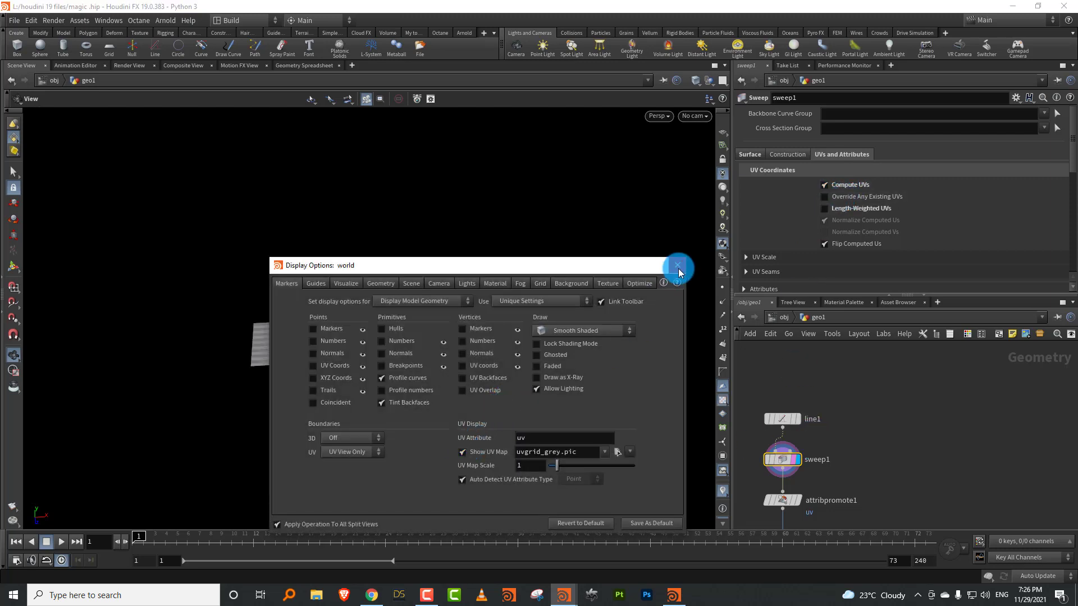
left_click(678, 267)
left_click_drag(495, 349, 498, 399)
Toggle sweep1's Compute UVs off and on to compare the UV grid on the ribbon, ending with it off
left_click(825, 185)
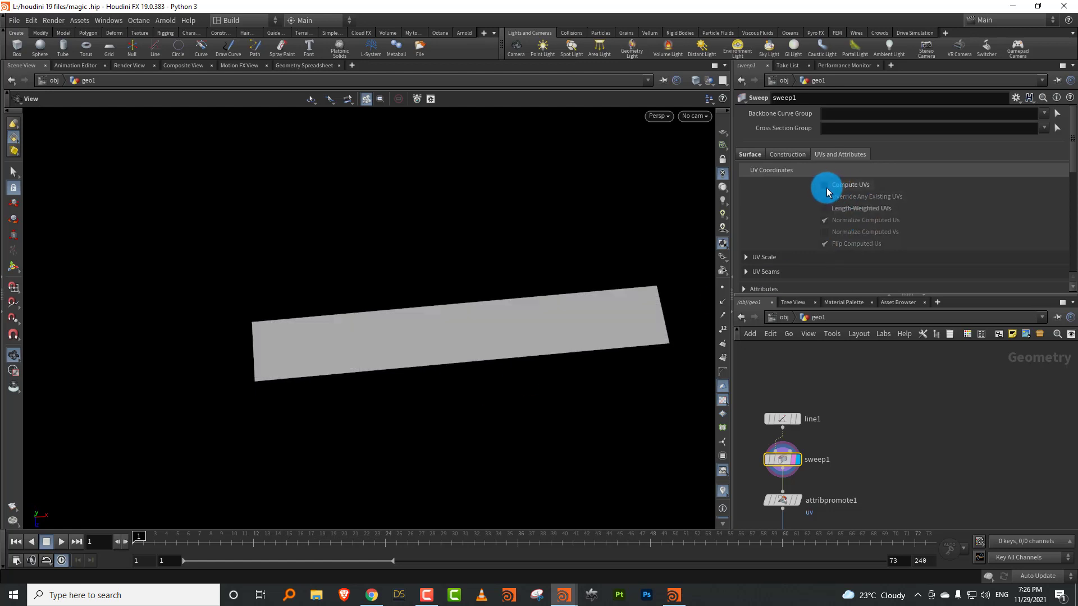
left_click(824, 186)
left_click(824, 186)
left_click(824, 186)
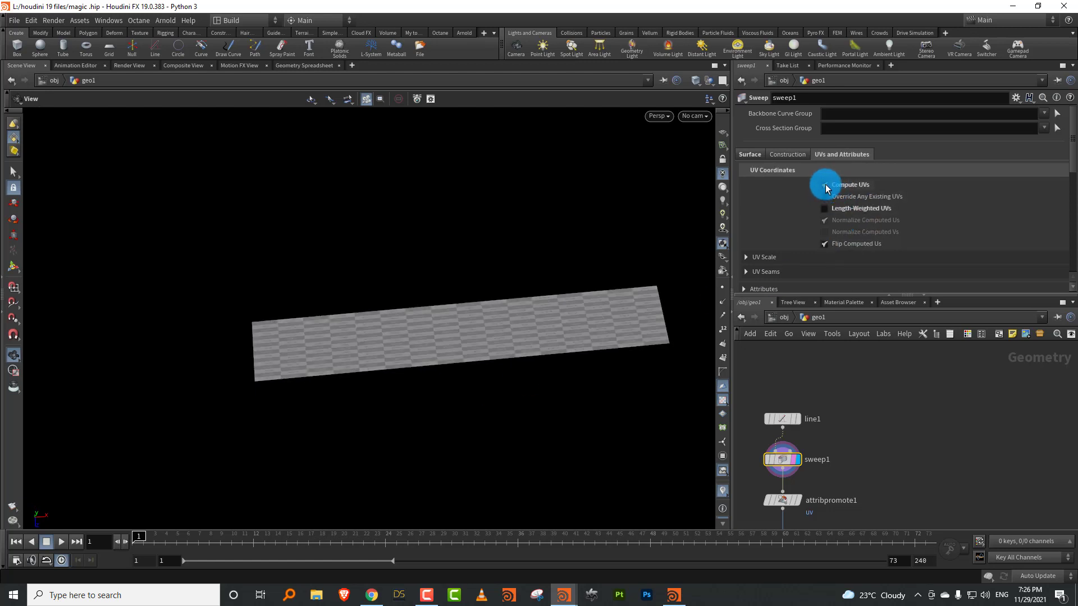
left_click(825, 185)
Display attribpromote1 and transform5 in turn, and examine their parameters
middle_click_drag(832, 439, 869, 362)
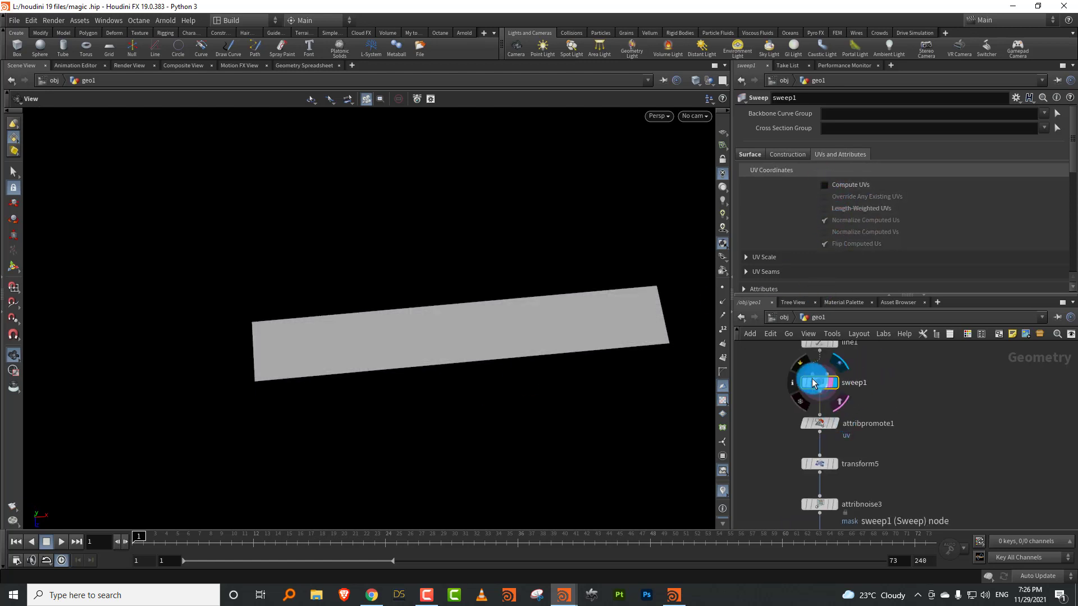
left_click(838, 423)
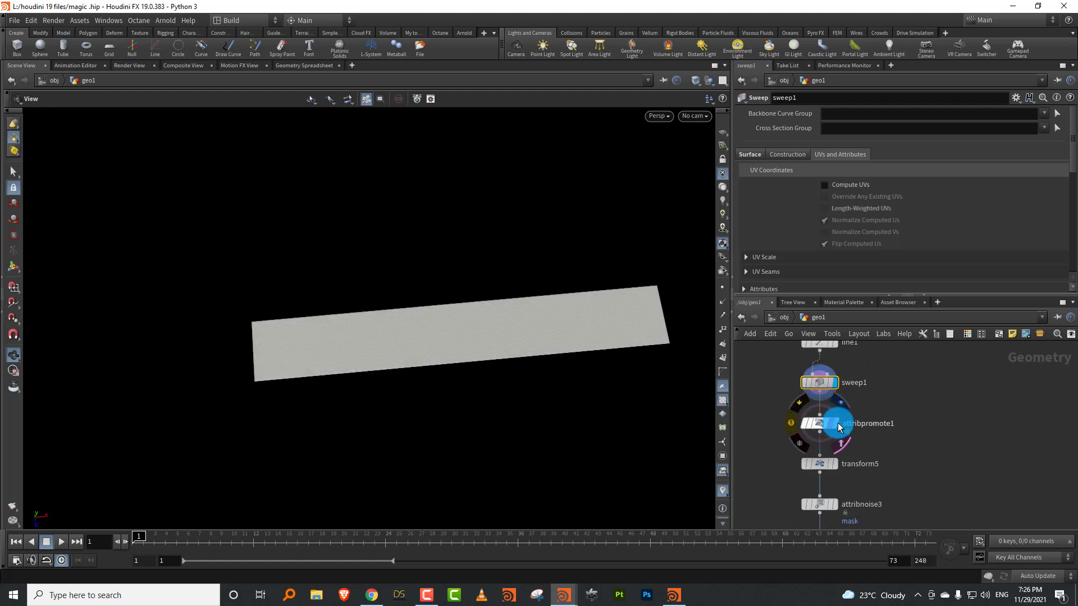
left_click(819, 423)
left_click(842, 114)
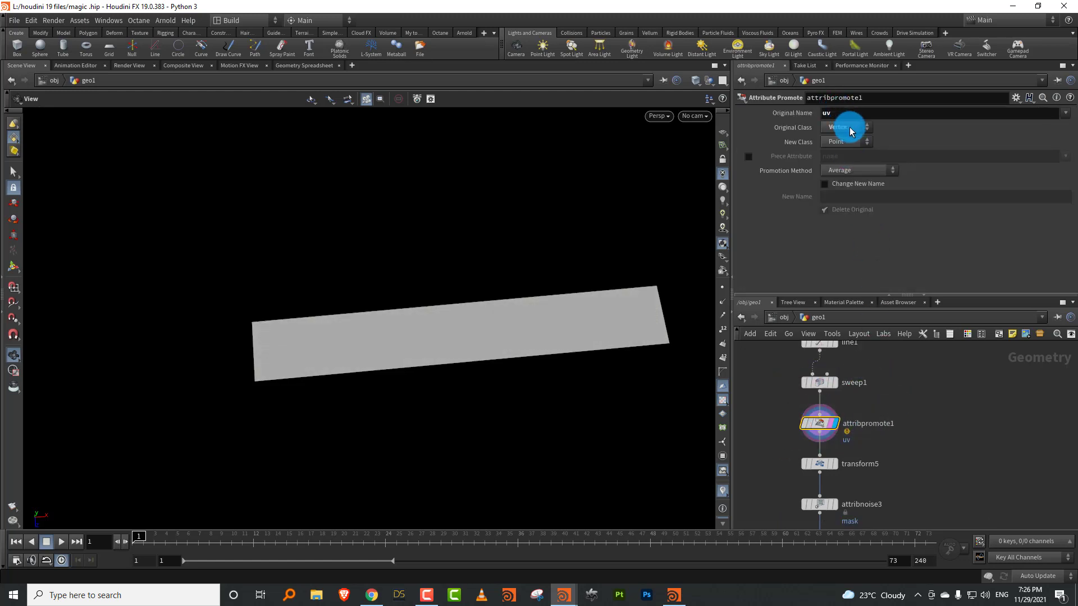
middle_click_drag(887, 397, 873, 436)
left_click_drag(774, 362, 847, 493)
left_click(811, 504)
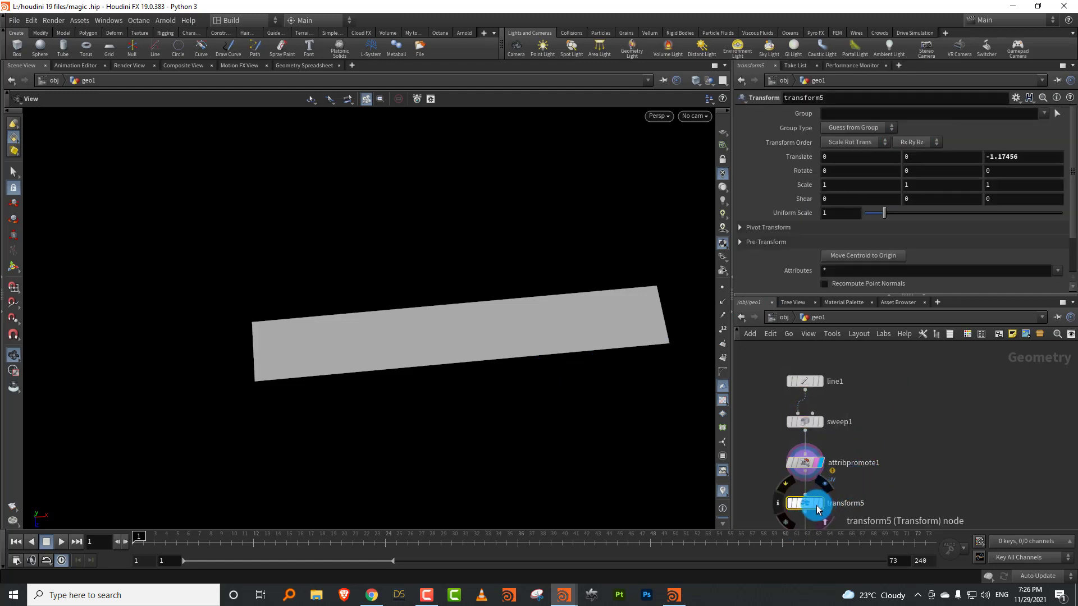
left_click(820, 503)
middle_click_drag(873, 393, 898, 380)
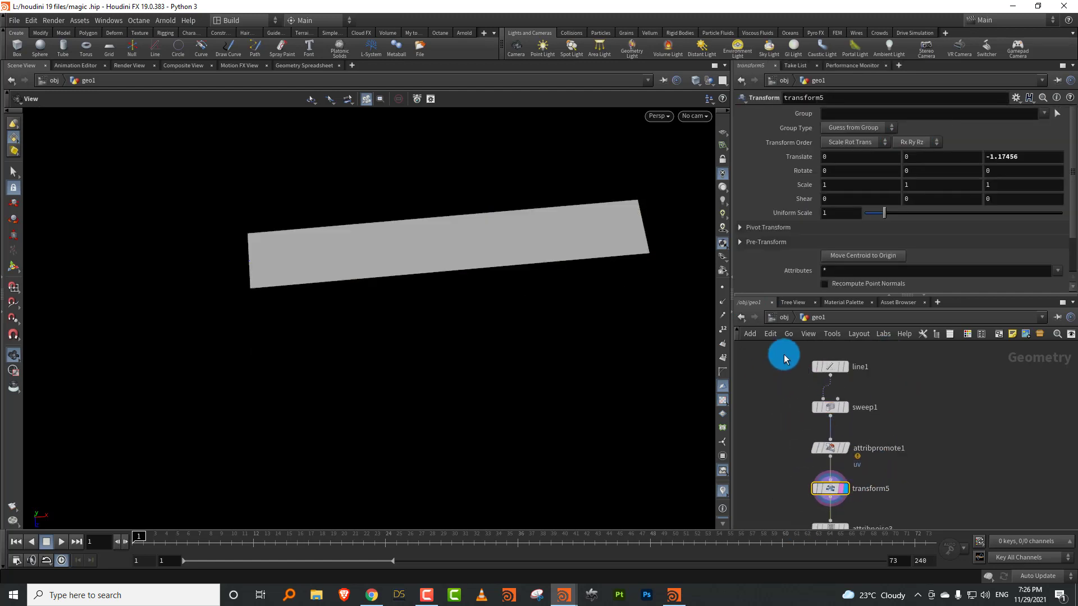
Copy line1, sweep1 and attribpromote1 from the magic .hip scene, and paste them into geo1 in the untitled.hip Houdini window
left_click_drag(782, 354, 873, 459)
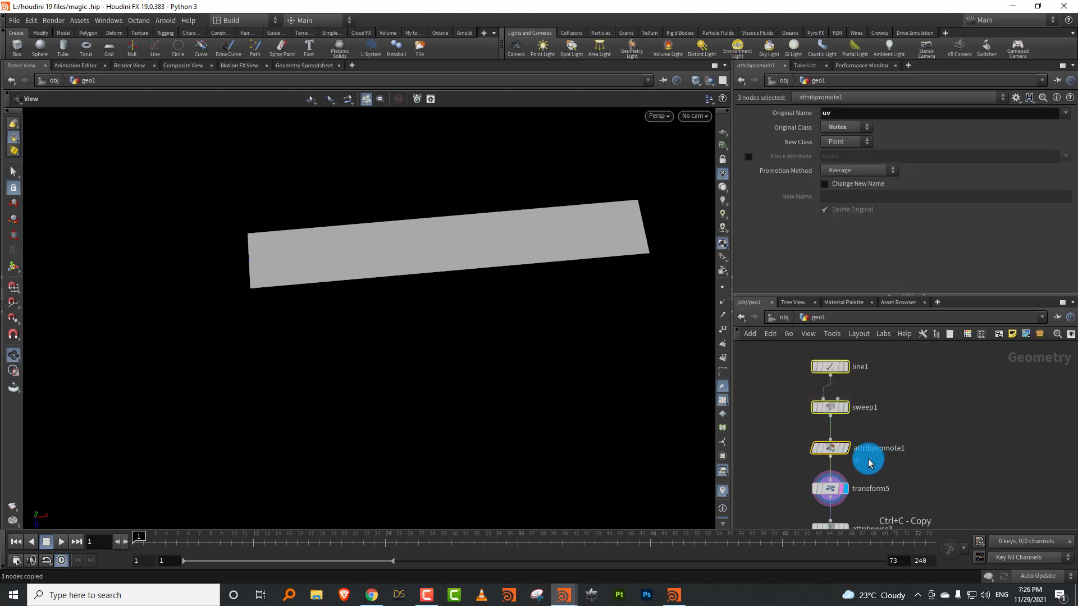
mouse_move(569, 594)
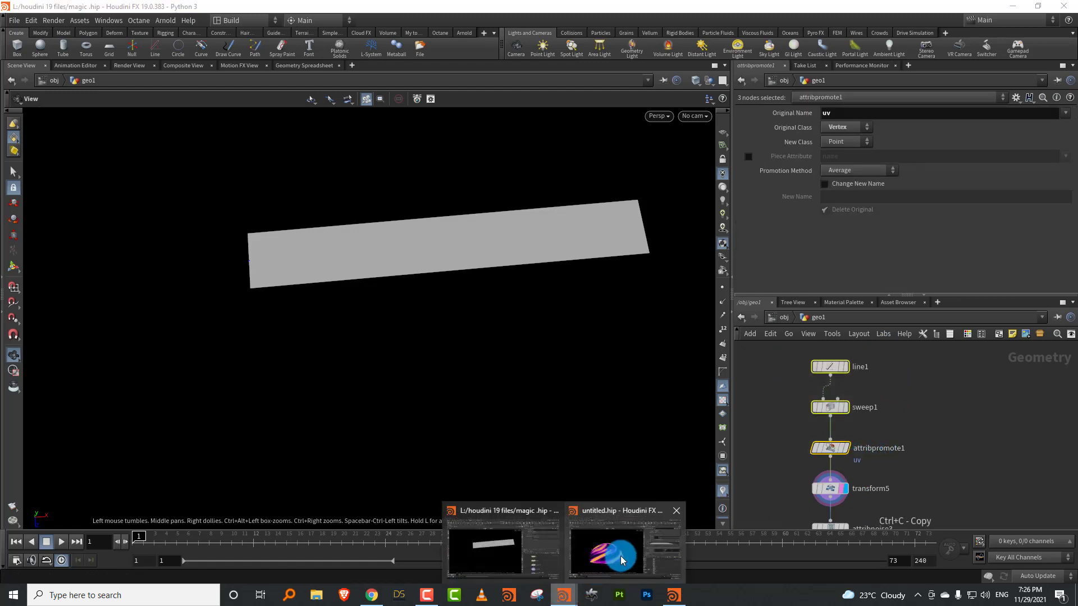
left_click(623, 542)
key("ctrl+v")
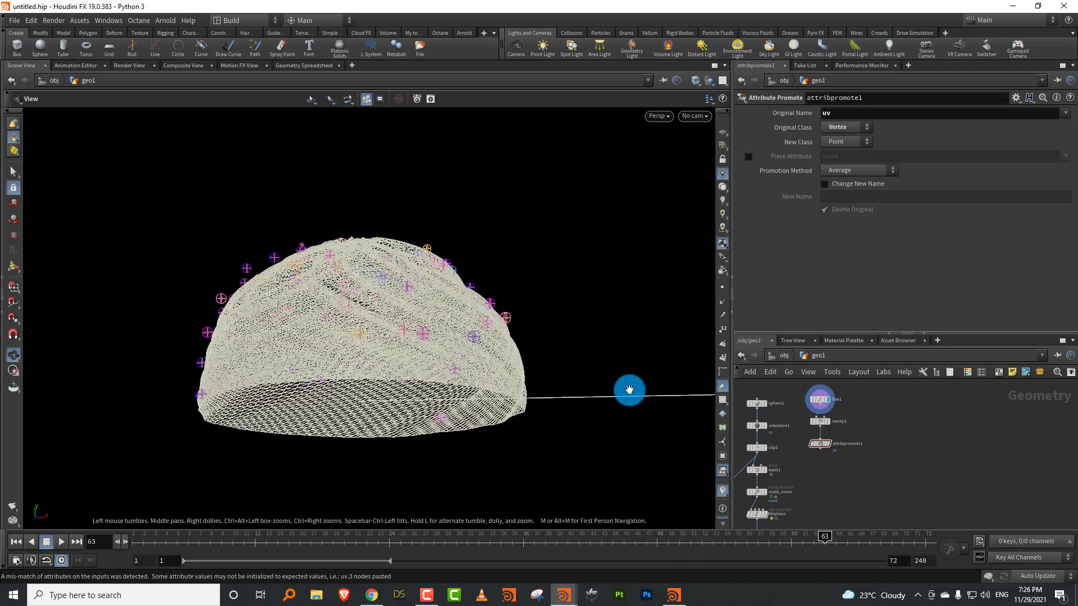
left_click_drag(628, 389, 532, 413)
Display clip1 with attribpromote1 as a template, and compare the dome and ribbon in the Top view
left_click(764, 407)
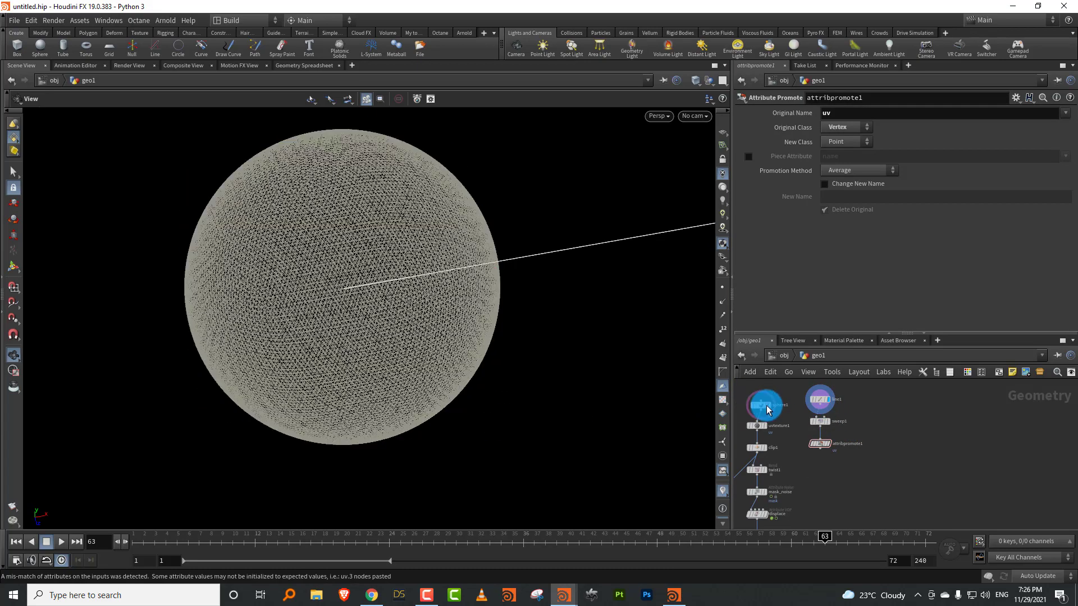
left_click(763, 407)
left_click(764, 449)
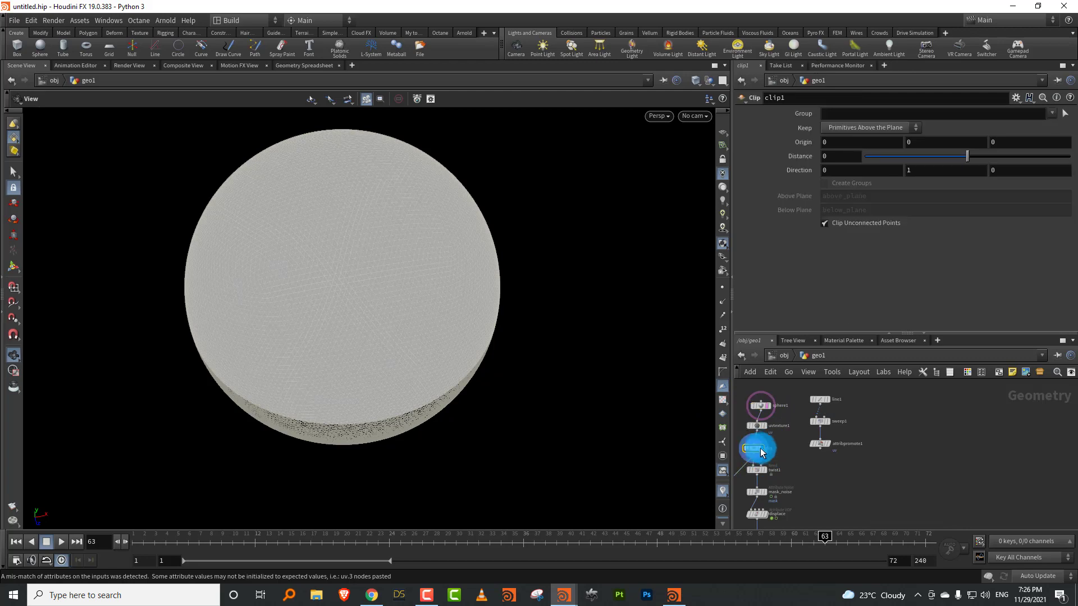
left_click(827, 444)
key("space+2")
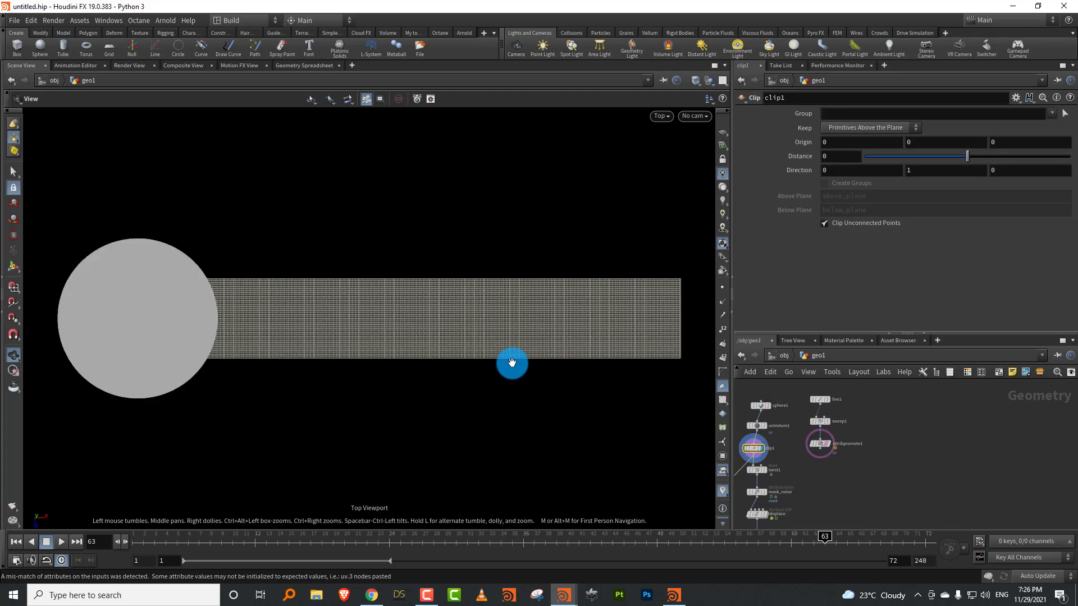
scroll(838, 446, "up", 3)
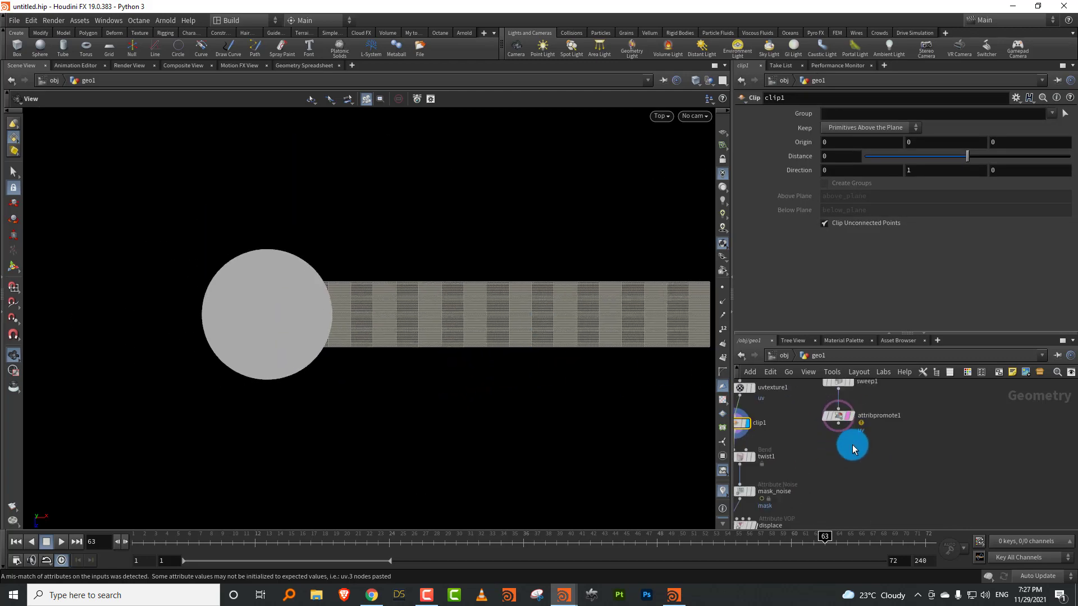
Add and display a Transform node after attribpromote1, and translate the ribbon to -1.11458 on Z with clip1 templated for reference
key("Tab")
left_click(664, 77)
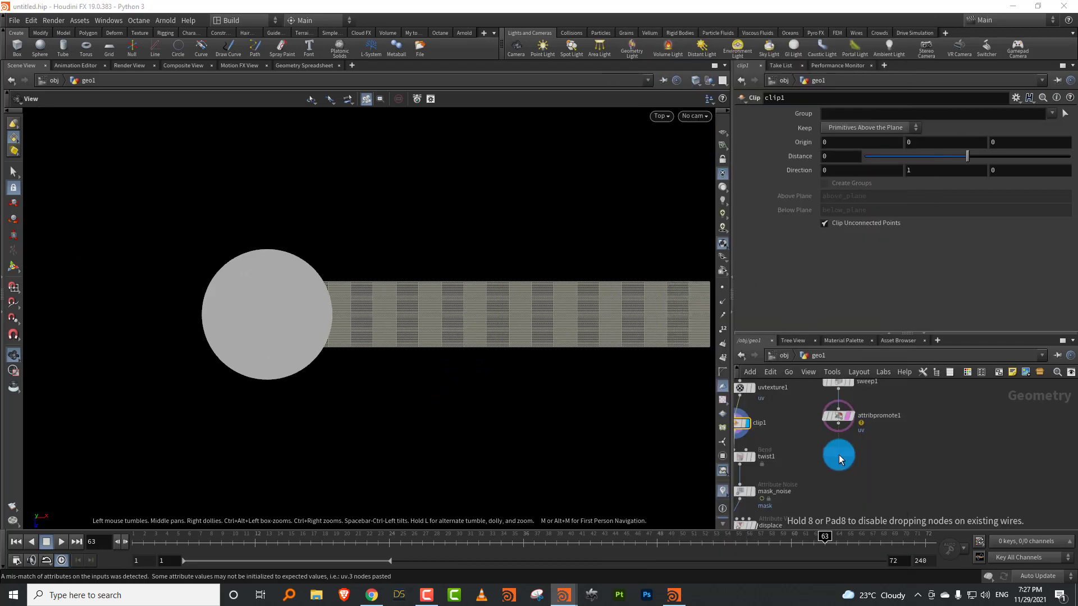
left_click(839, 456)
left_click(849, 457)
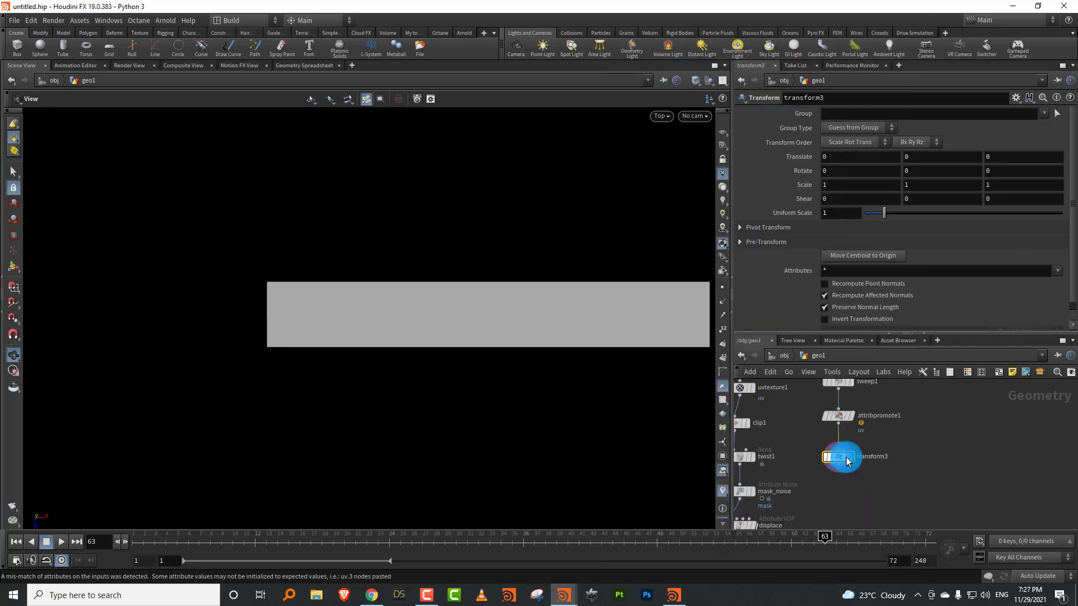
middle_click_drag(893, 427, 963, 418)
left_click(822, 422)
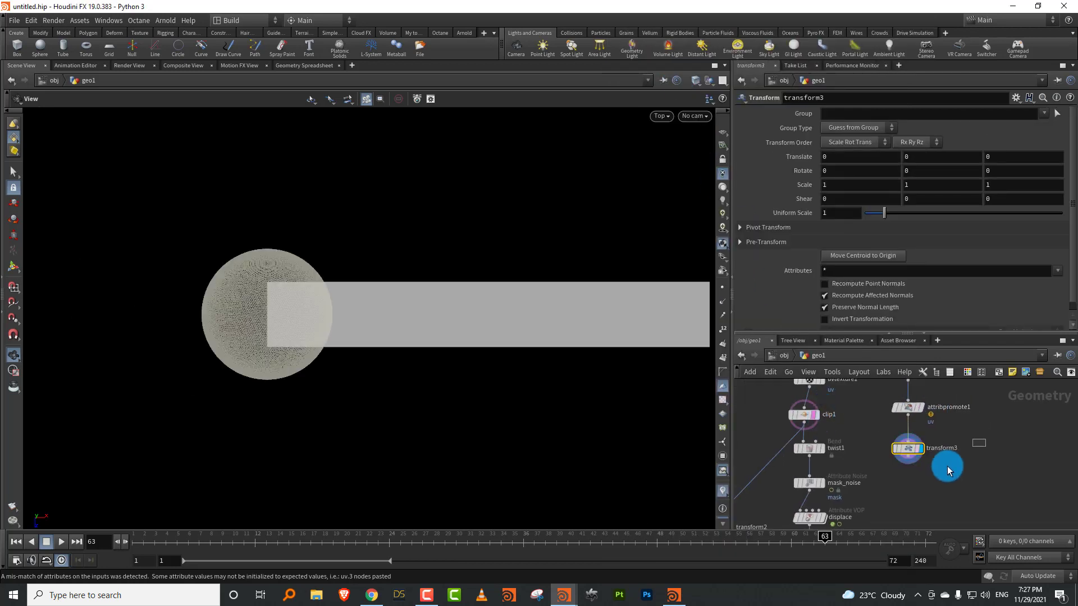
key("Return")
left_click_drag(267, 330, 316, 244)
Add a Bend node after transform3 and display it
middle_click_drag(949, 488, 873, 481)
key("Tab")
type("ben")
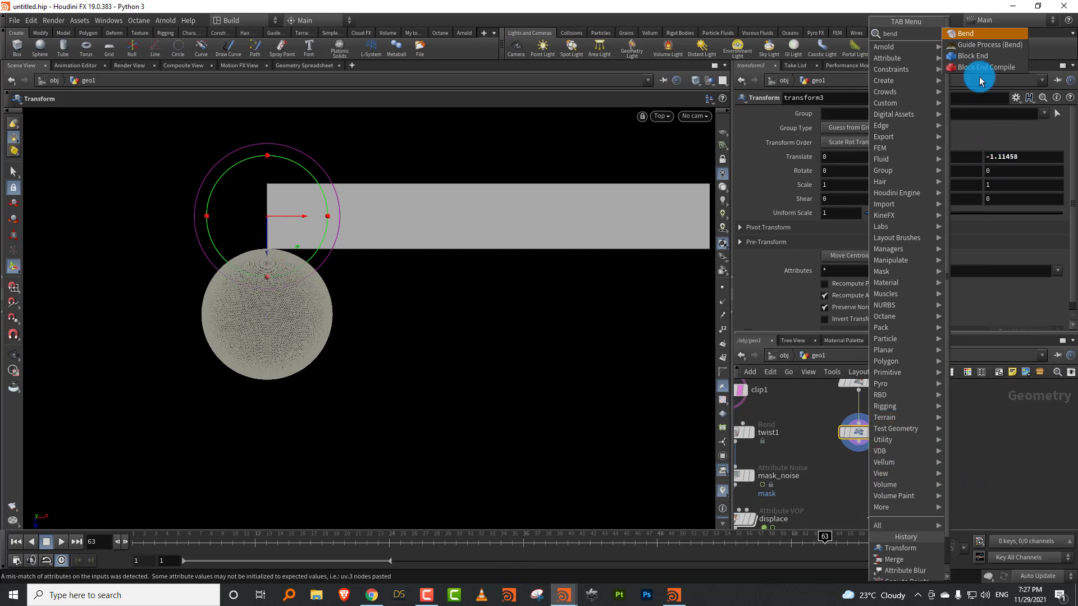
left_click(974, 33)
left_click(859, 475)
left_click(859, 324)
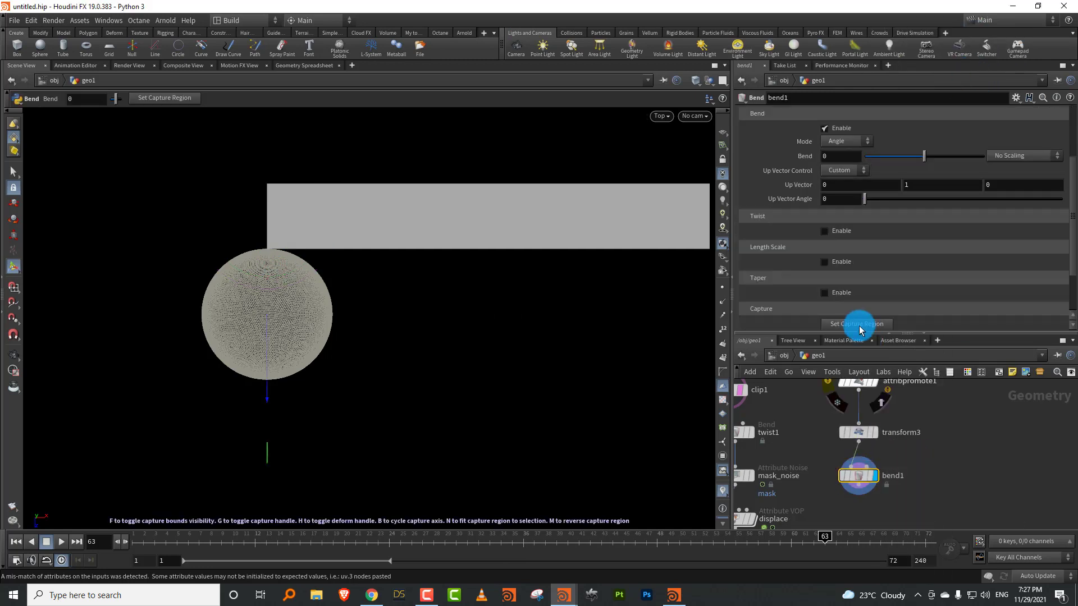
Set bend1's Capture Direction to 1, 0, 0 and its Up Vector to 0, 0, 1
left_click_drag(856, 335, 859, 380)
left_click_drag(1072, 220, 1056, 298)
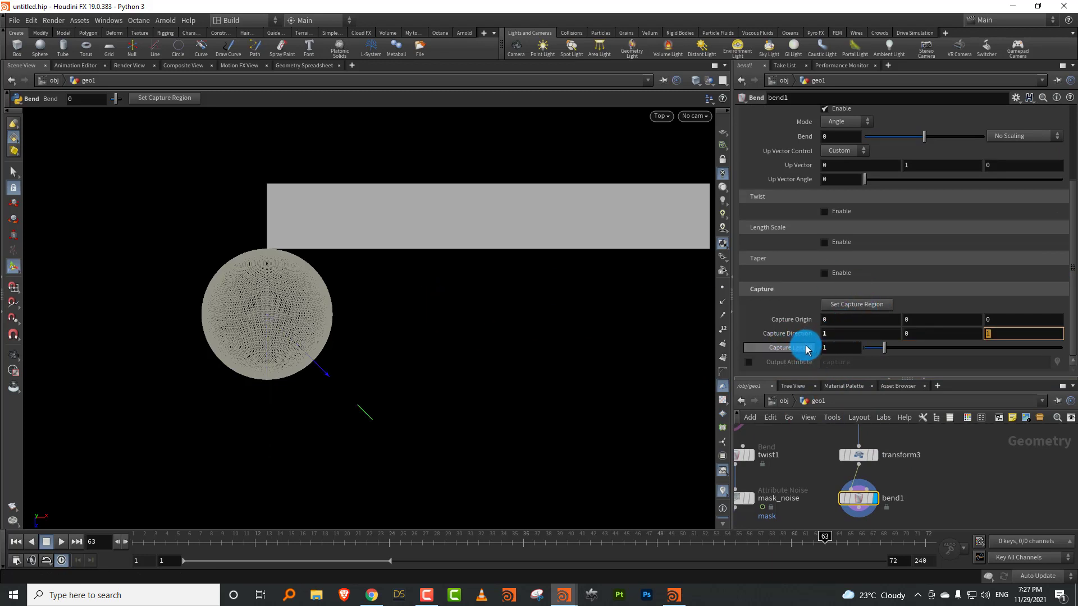
type("0")
key("Return")
left_click(1014, 165)
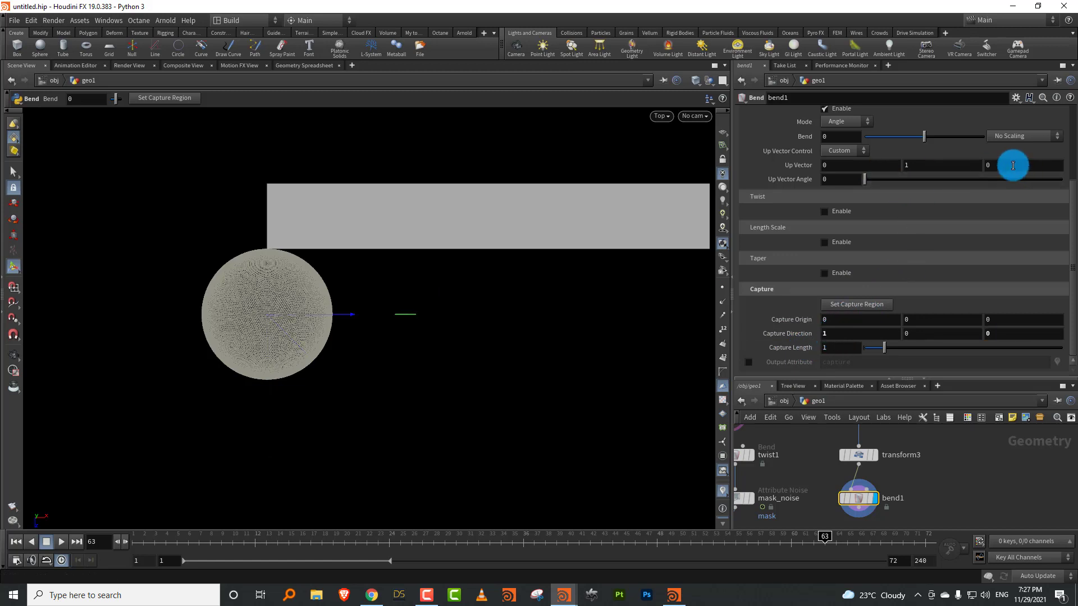
type("1")
key("Return")
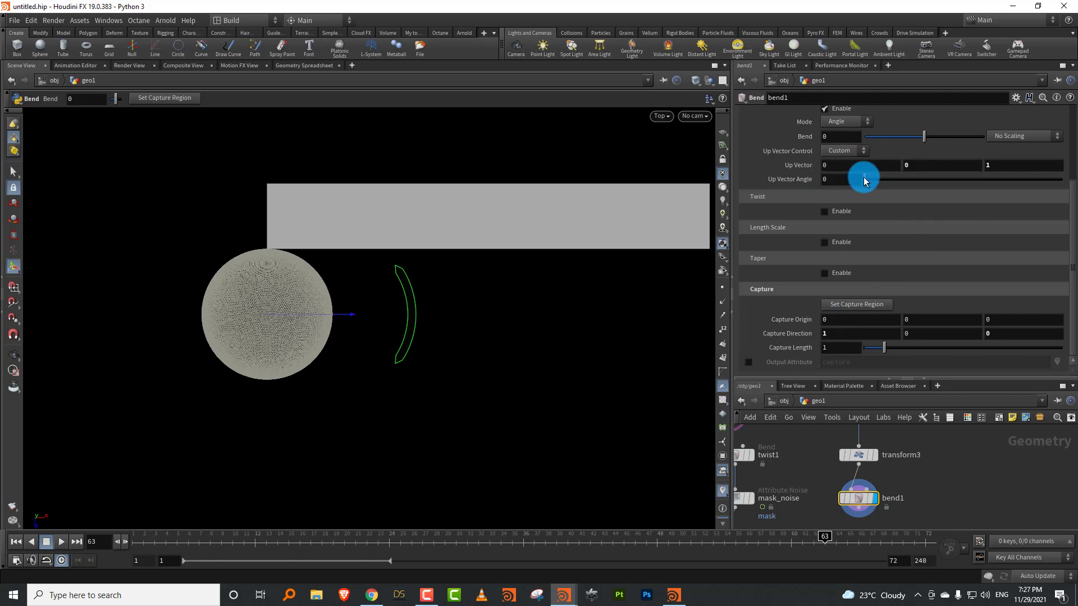
Bend the ribbon into a ring around the dome with Bend 360, Capture Length 4.99 and Capture Origin Z -0.8
left_click_drag(925, 137, 955, 141)
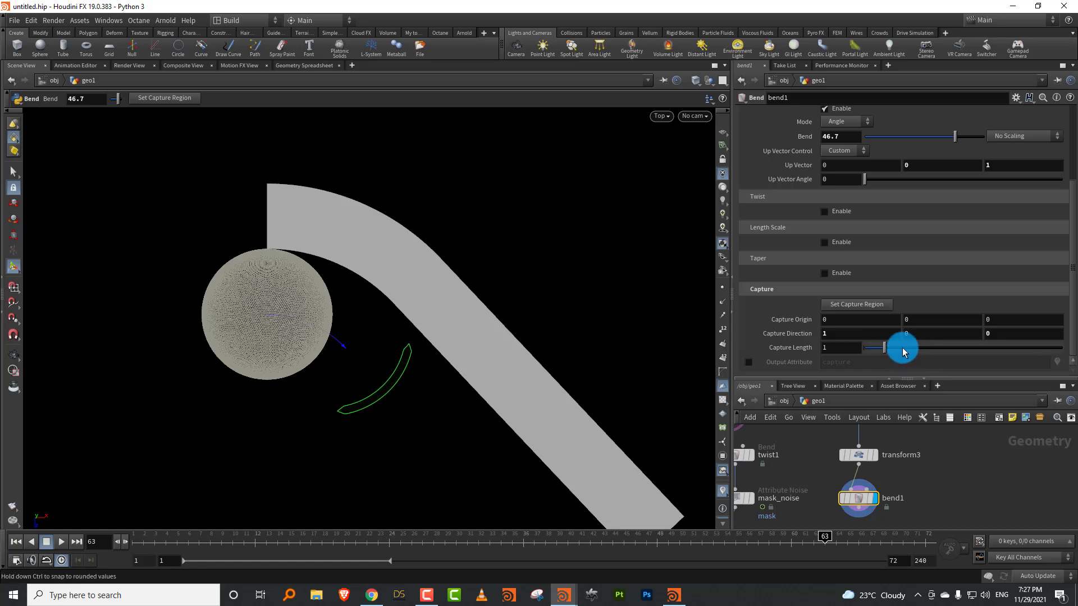
left_click_drag(904, 348, 956, 343)
left_click(999, 323)
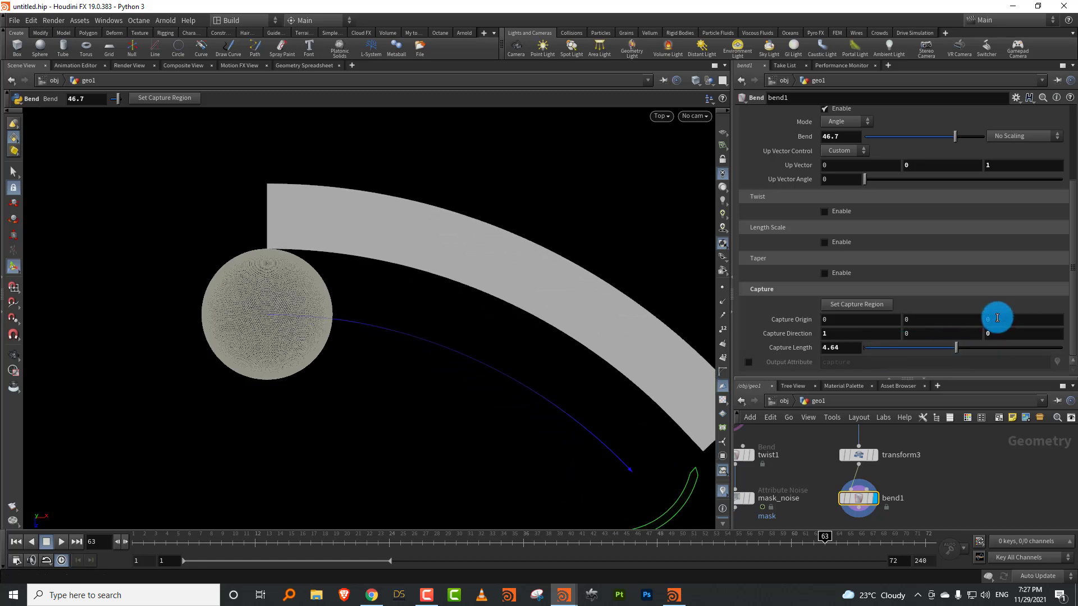
middle_click(1000, 324)
left_click(851, 137)
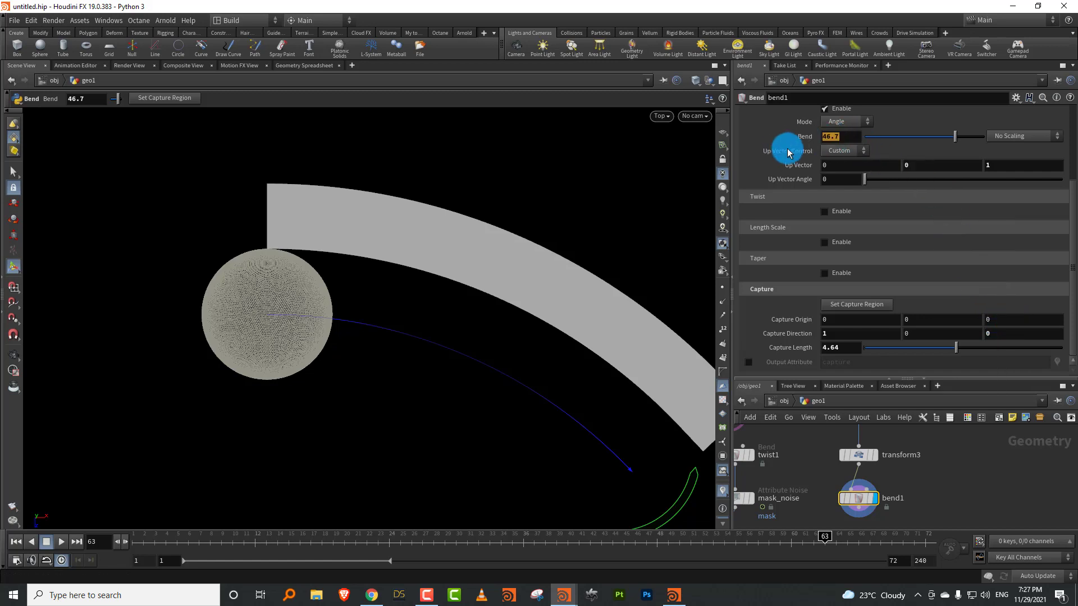
key("Return")
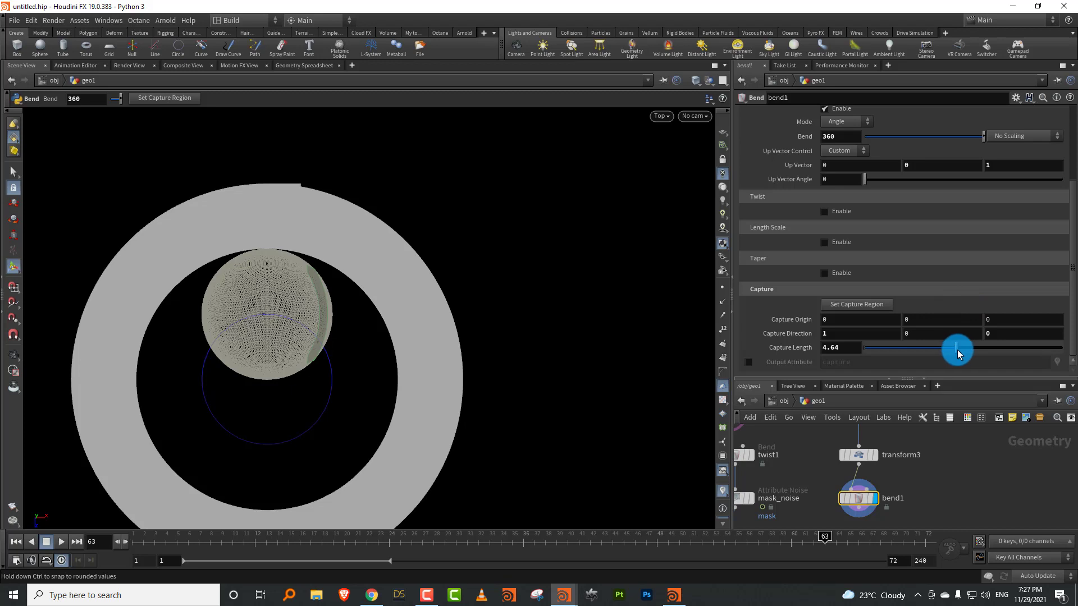
left_click_drag(957, 352, 962, 348)
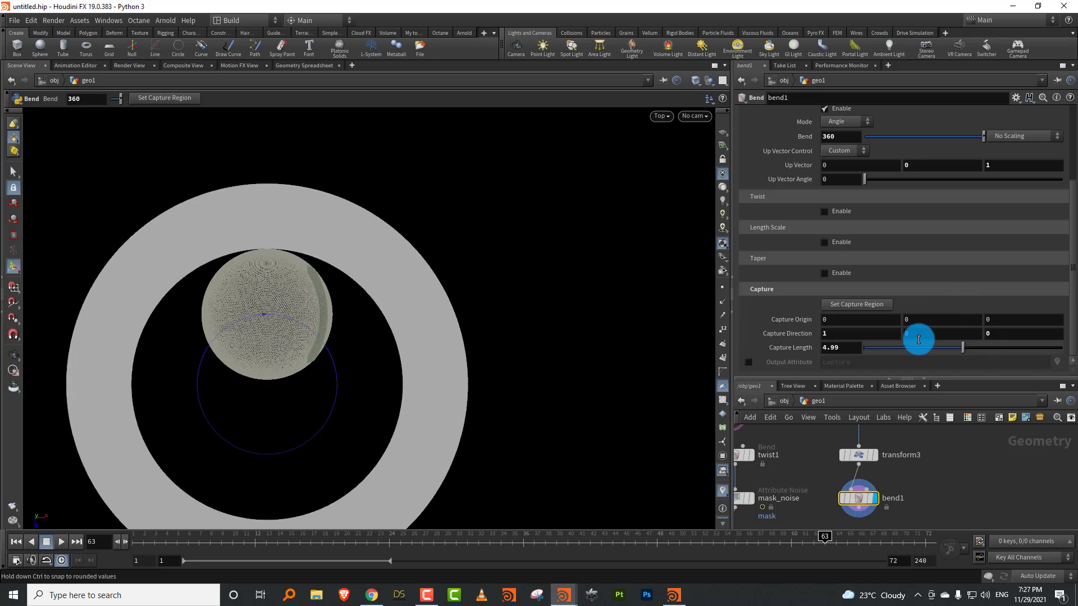
middle_click_drag(988, 317, 945, 317)
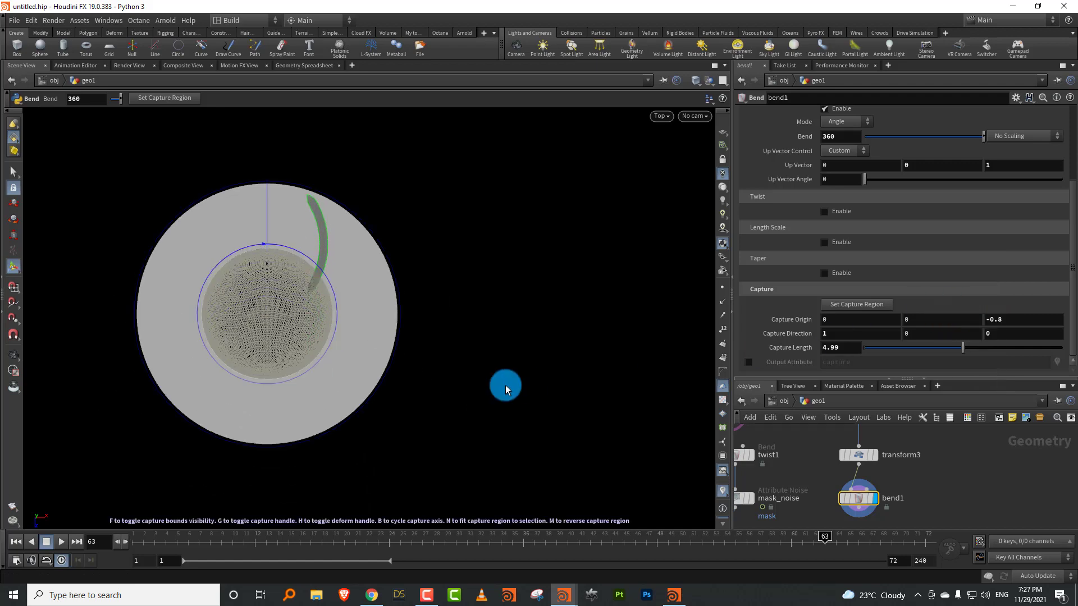
Return to the perspective view and examine the ring around the dome from several angles
key("space+1")
left_click_drag(414, 409, 464, 397)
right_click_drag(464, 396, 370, 423)
left_click_drag(371, 423, 373, 444)
left_click_drag(906, 379, 906, 267)
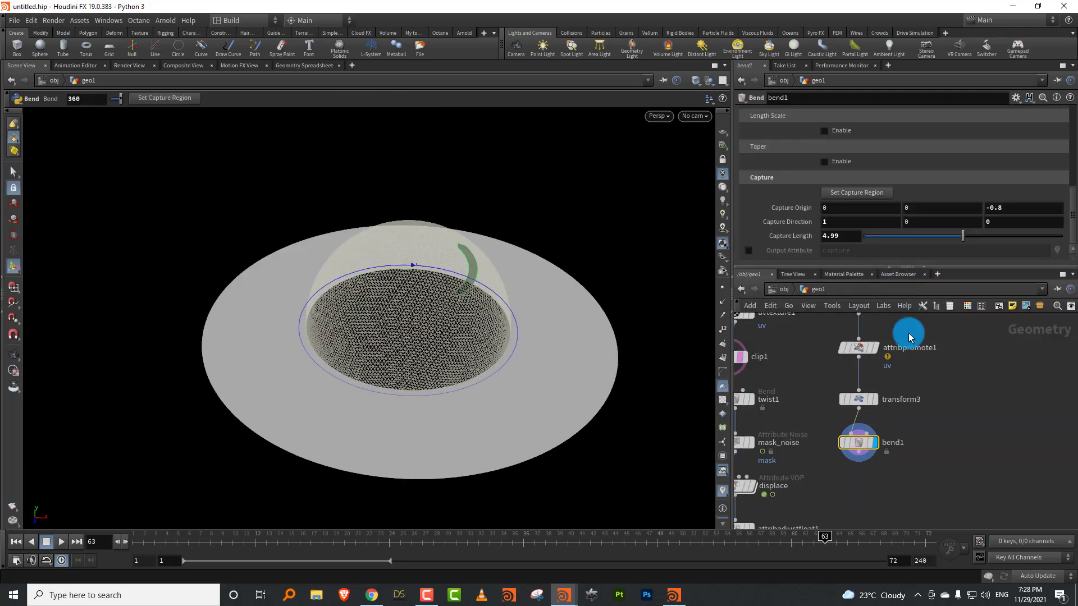
middle_click_drag(895, 356, 904, 369)
left_click_drag(529, 330, 488, 371)
right_click_drag(488, 371, 522, 292)
middle_click_drag(921, 397, 921, 368)
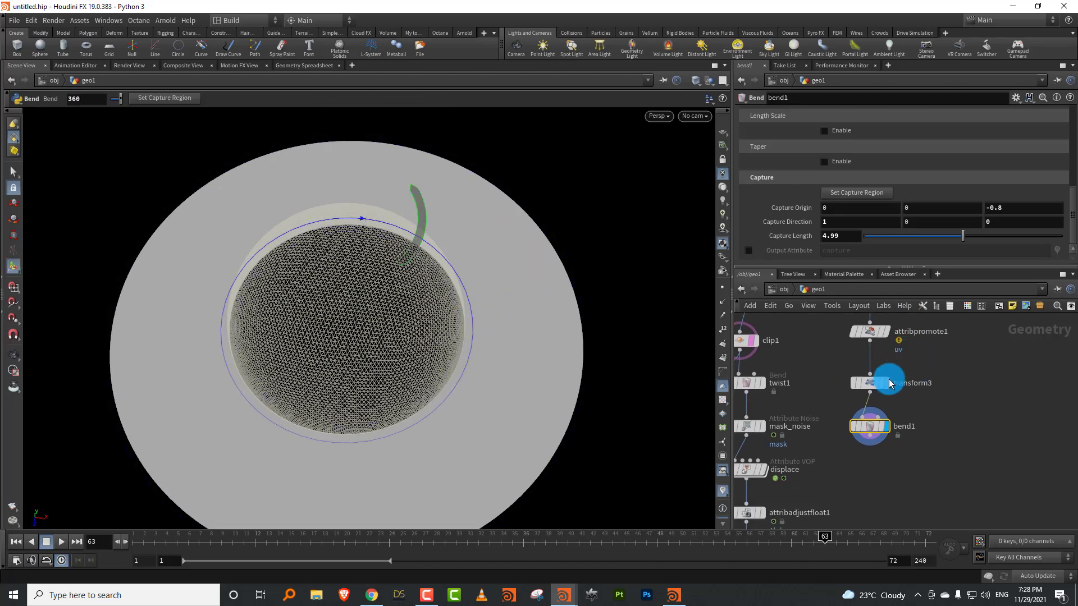
Display transform3 and examine the flat ribbon before it is bent
left_click(885, 383)
left_click(869, 384)
middle_click_drag(857, 383, 939, 406)
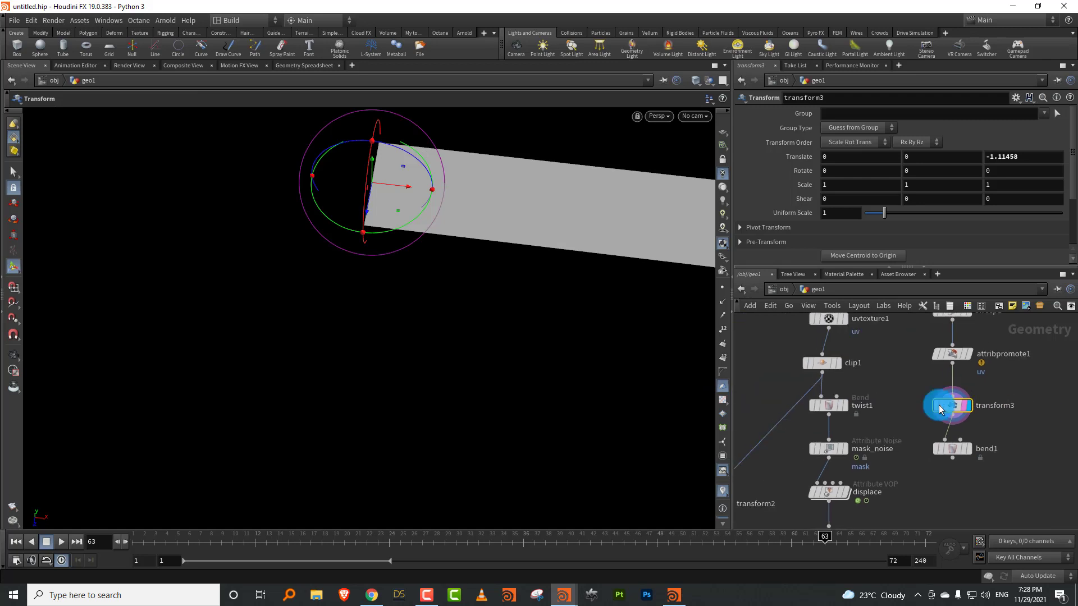
left_click_drag(578, 305, 457, 316)
Insert a copy of the mask Attribute Adjust Float node between transform3 and bend1 and display it
middle_click_drag(898, 398, 1017, 407)
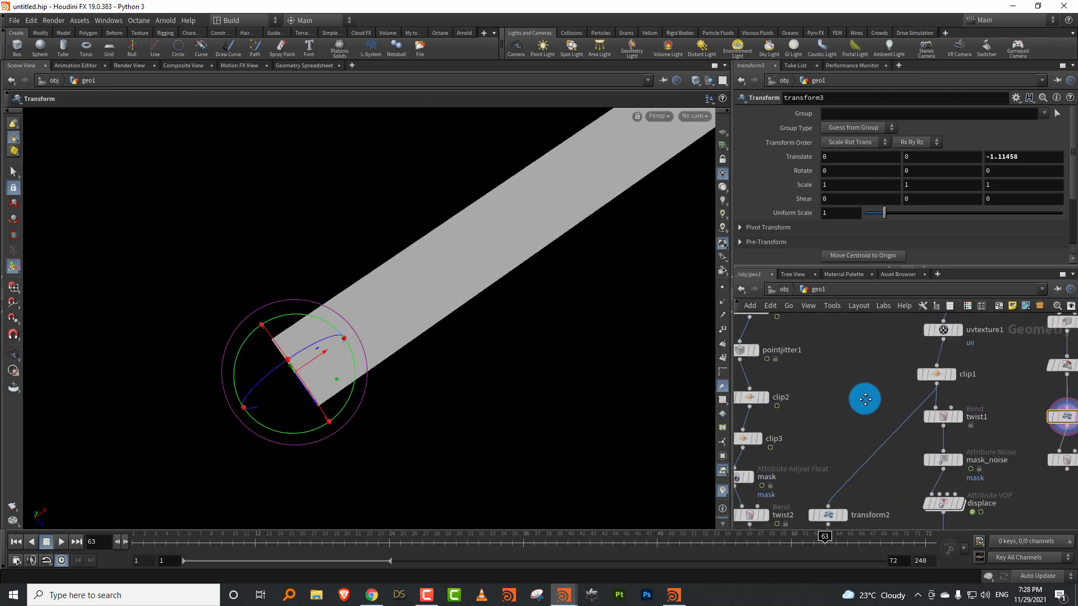
middle_click_drag(836, 397, 858, 372)
middle_click_drag(830, 438, 859, 405)
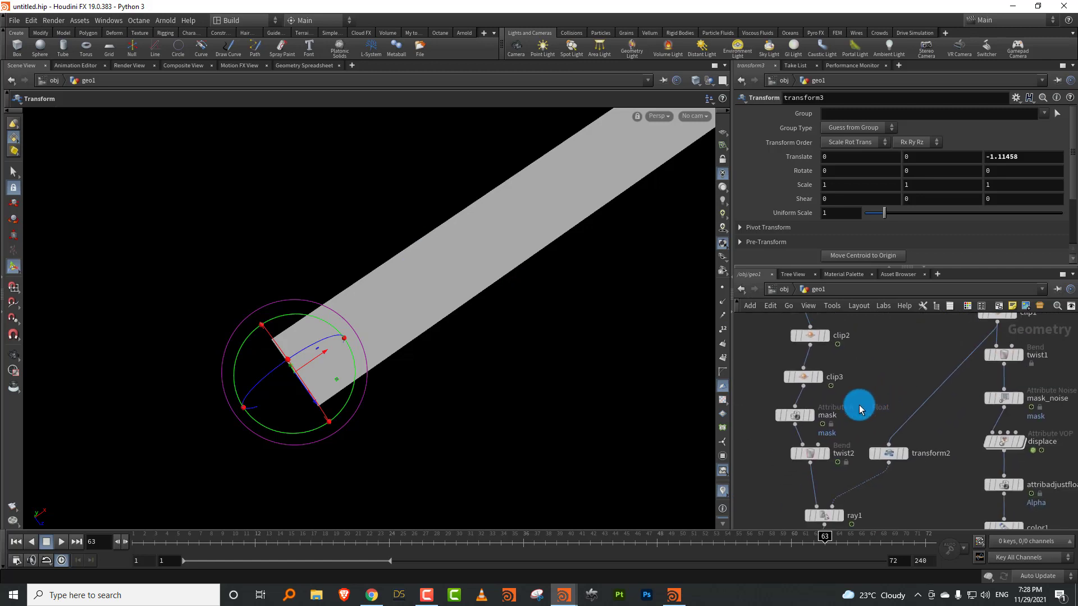
left_click_drag(755, 442, 753, 445)
key("ctrl+c")
scroll(887, 381, "down", 3)
middle_click_drag(886, 381, 825, 387)
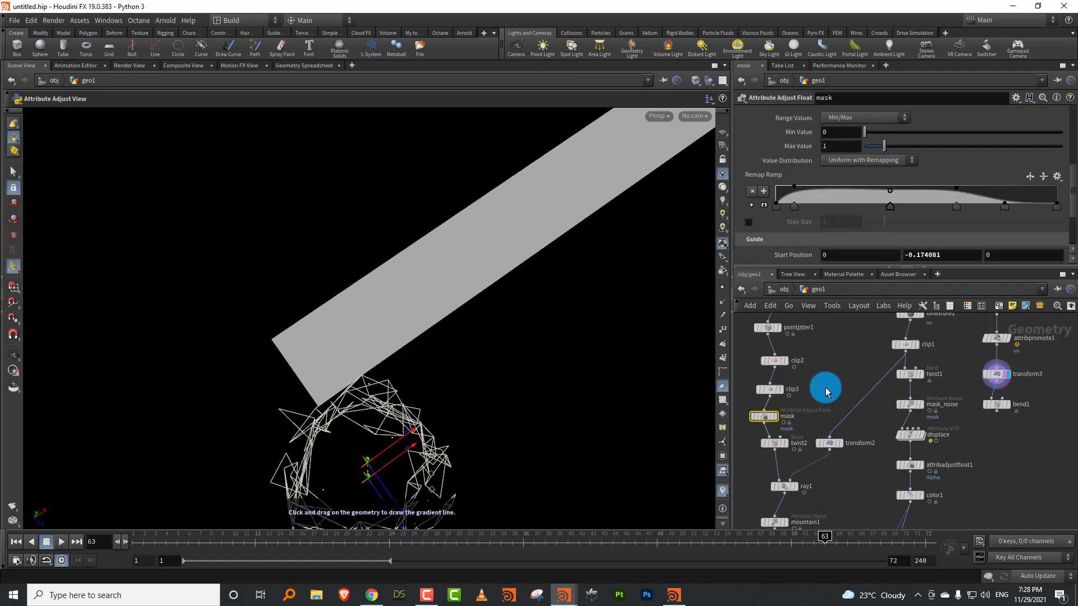
key("ctrl+v")
left_click_drag(885, 384, 978, 457)
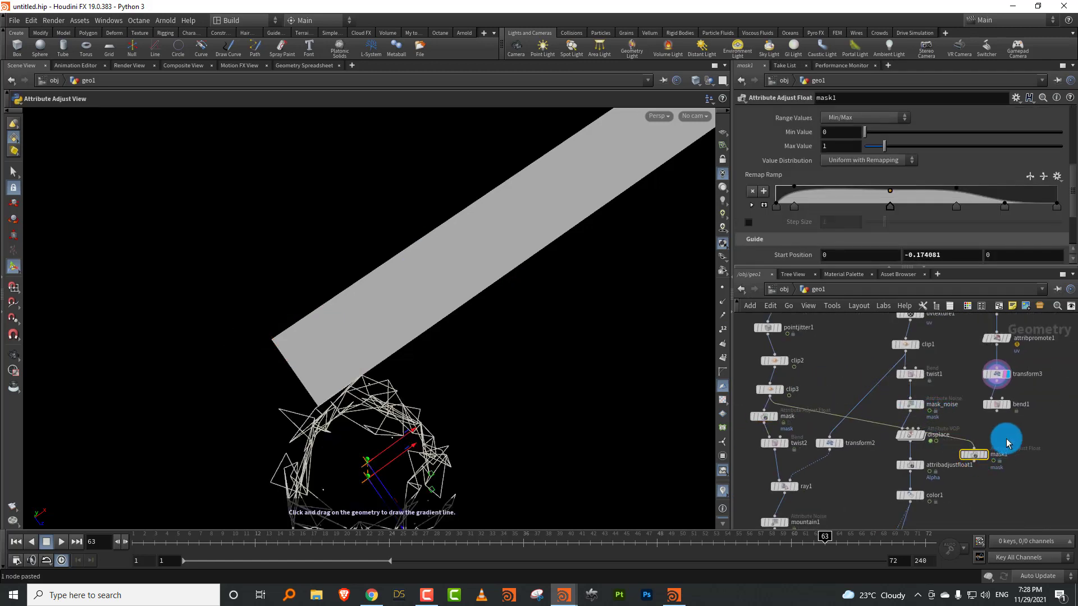
scroll(1003, 432, "up", 3)
mouse_move(996, 393)
left_mouse_down()
mouse_move(1009, 450)
mouse_move(989, 420)
mouse_move(1007, 393)
left_mouse_up()
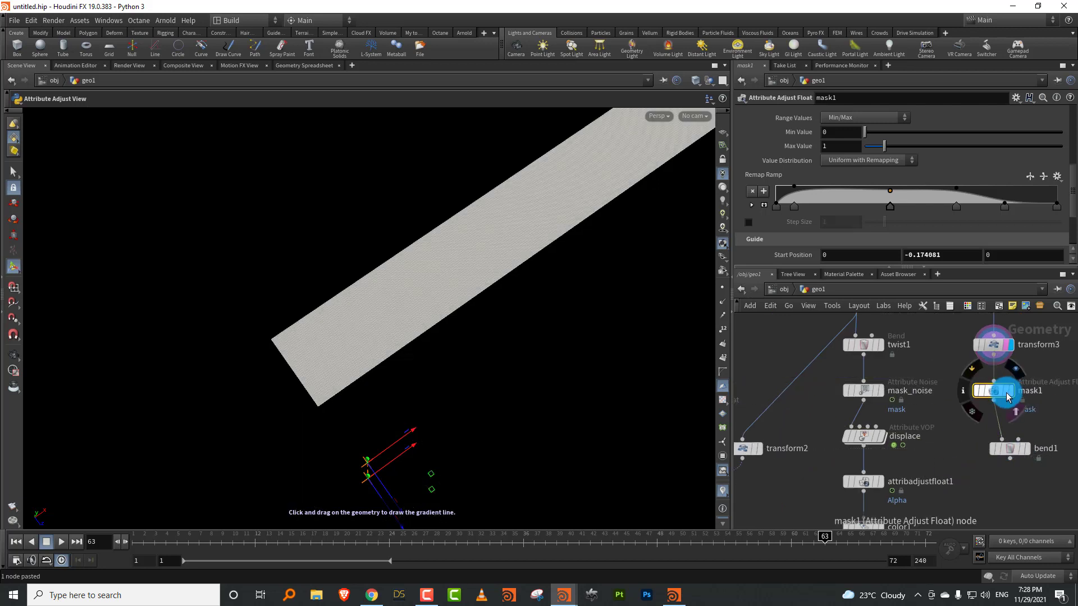
left_click(1012, 392)
Move mask1 ahead of transform3 in the ribbon chain, between attribpromote1 and transform3
scroll(459, 395, "down", 2)
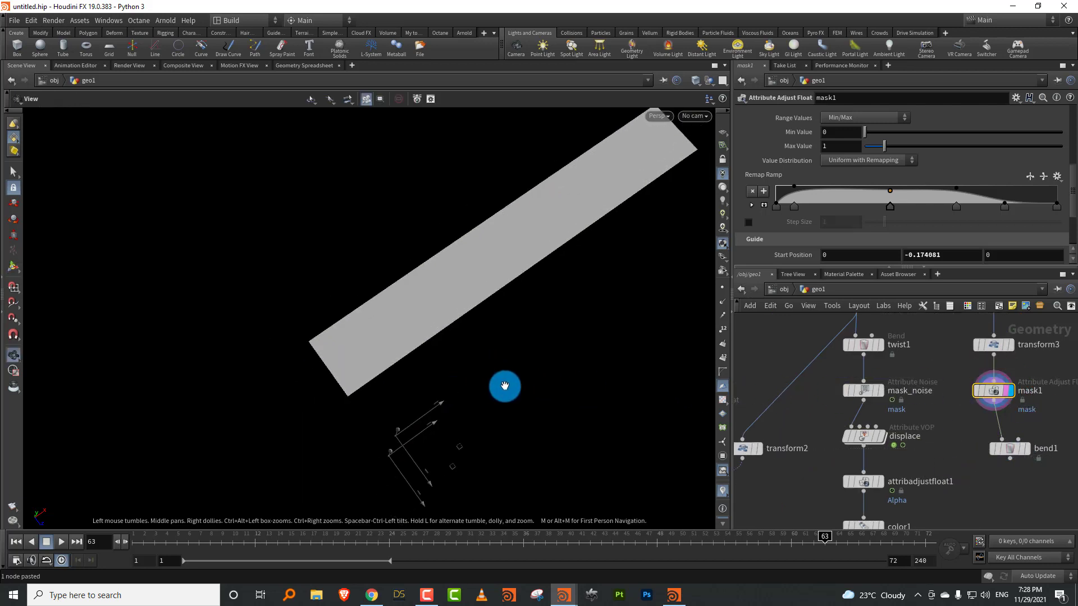
left_click_drag(503, 385, 691, 290, "alt")
left_click_drag(1072, 192, 1073, 219)
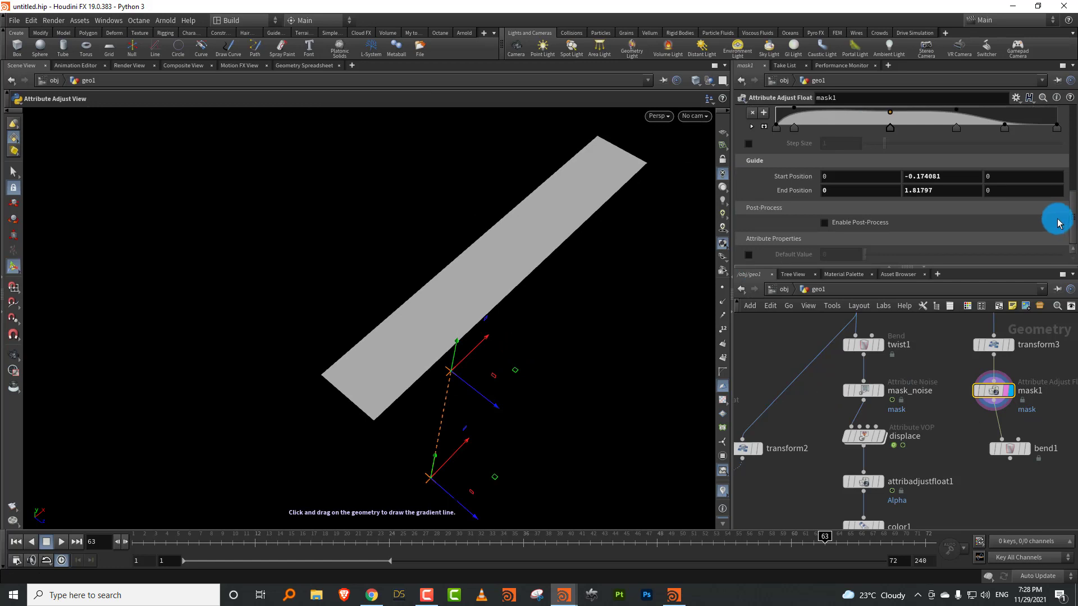
left_click_drag(993, 399, 936, 396)
mouse_move(990, 350)
left_mouse_down()
mouse_move(988, 381)
mouse_move(987, 339)
left_mouse_up()
left_click_drag(598, 369, 507, 388, "alt")
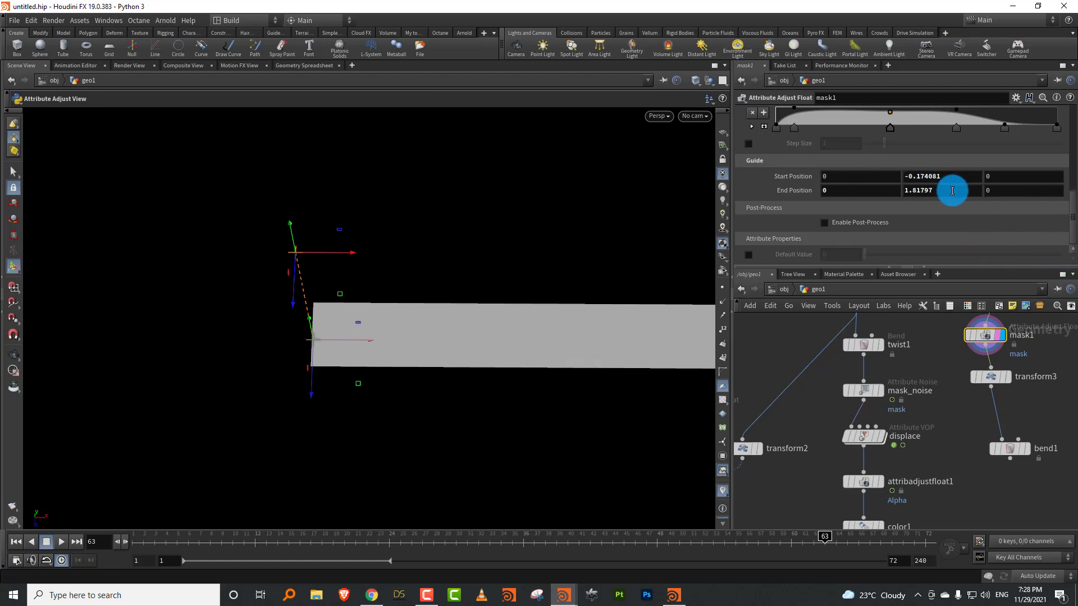
Set mask1's guide Start Position to 0, 0, 0 and its End Position to 0, 0, 1
left_click_drag(952, 191, 758, 181)
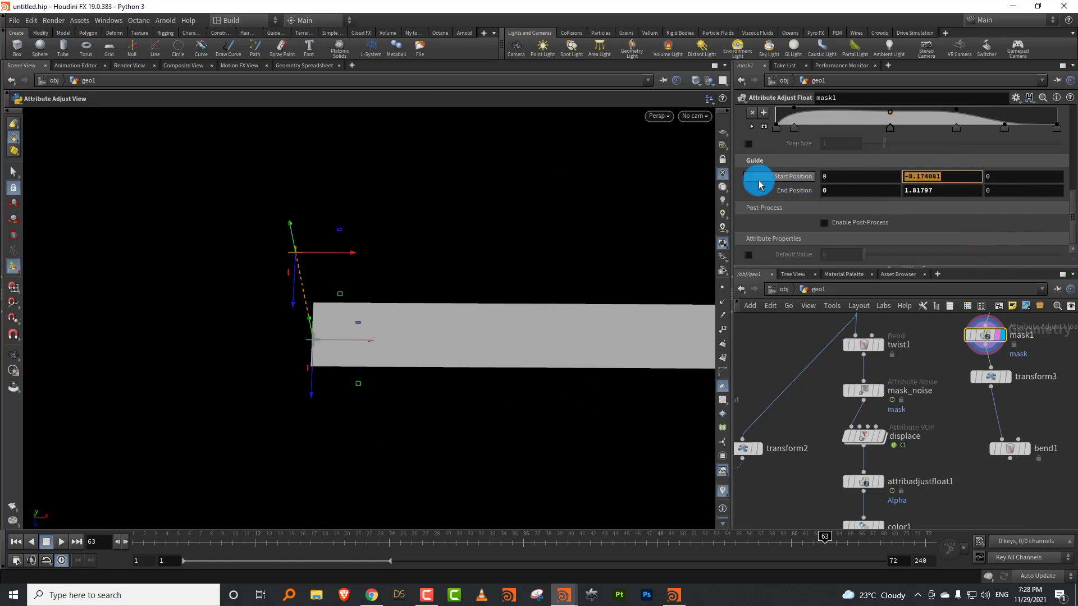
type("0")
key("Tab")
key("Tab")
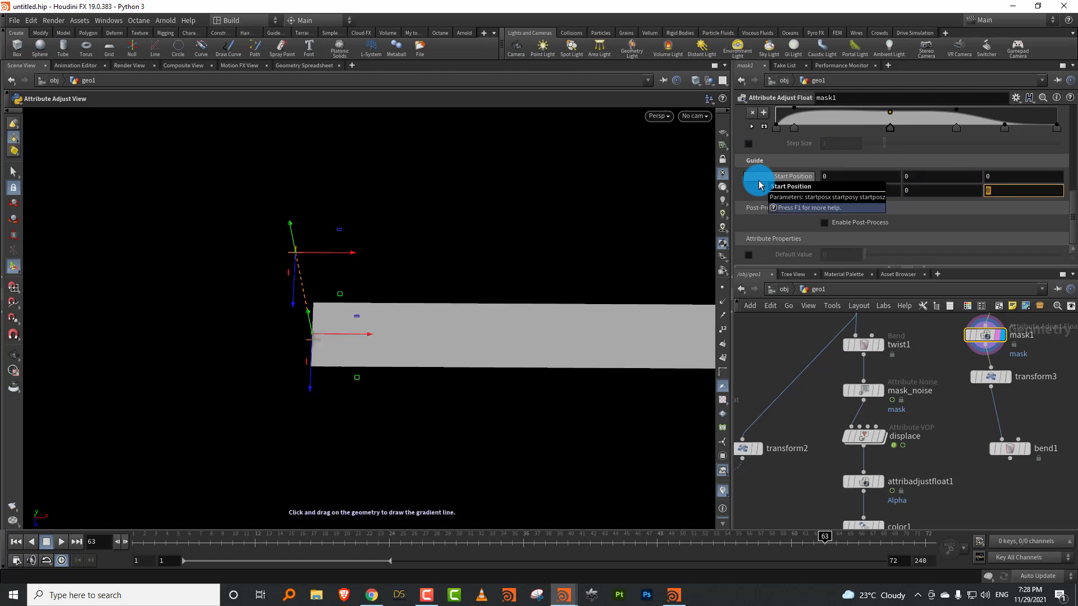
type("1")
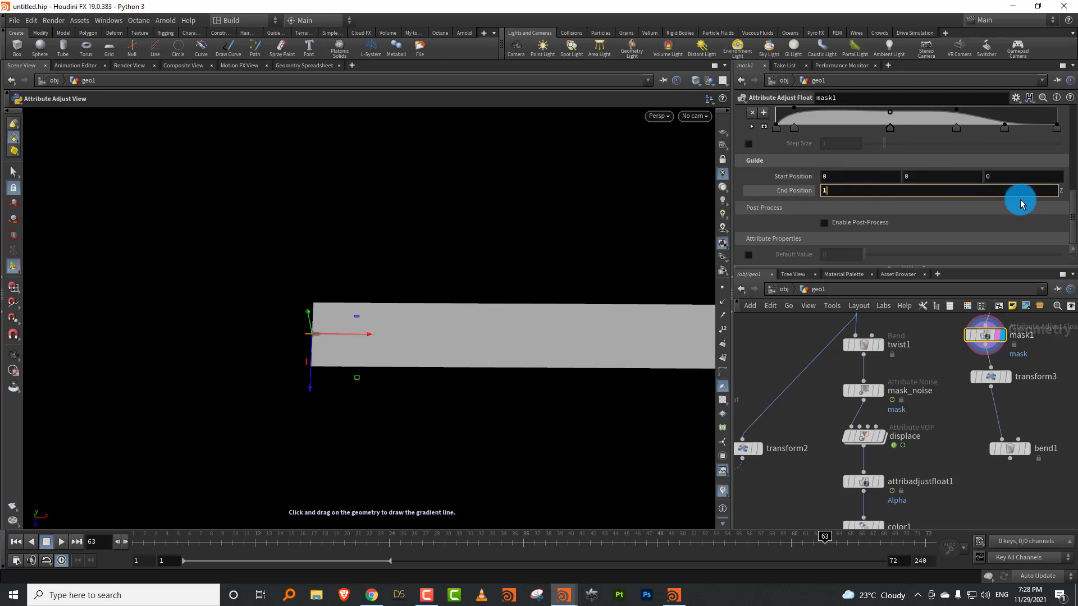
key("Return")
left_click_drag(381, 338, 328, 371, "alt")
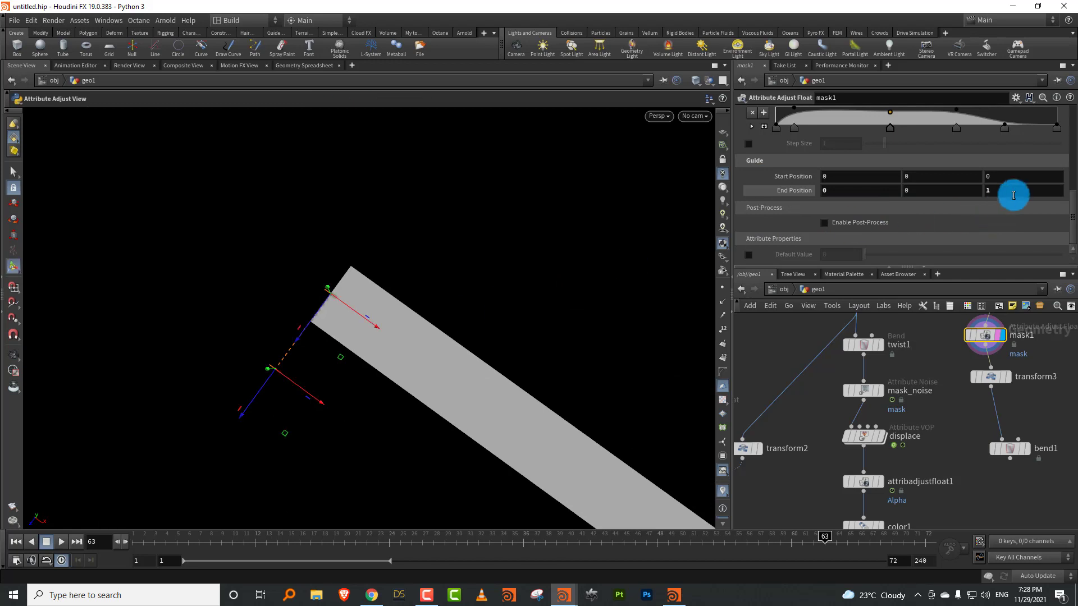
left_click_drag(1004, 194, 916, 197)
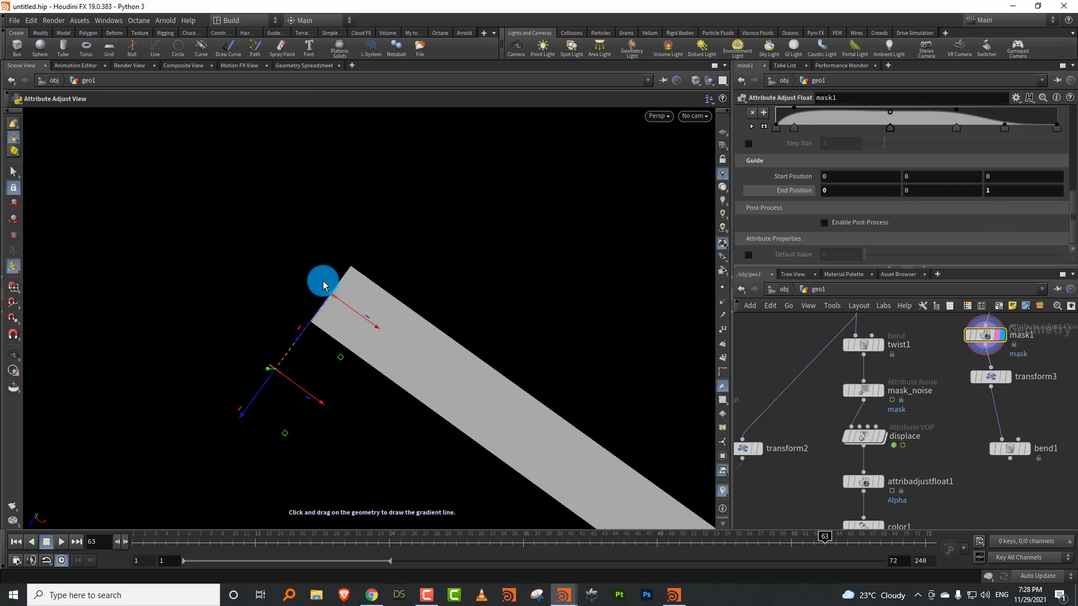
Draw mask1's gradient line across the ribbon's width, from about Z -0.426 to 0.387, and visualize the mask attribute
left_click_drag(329, 302, 302, 344)
left_click(953, 336)
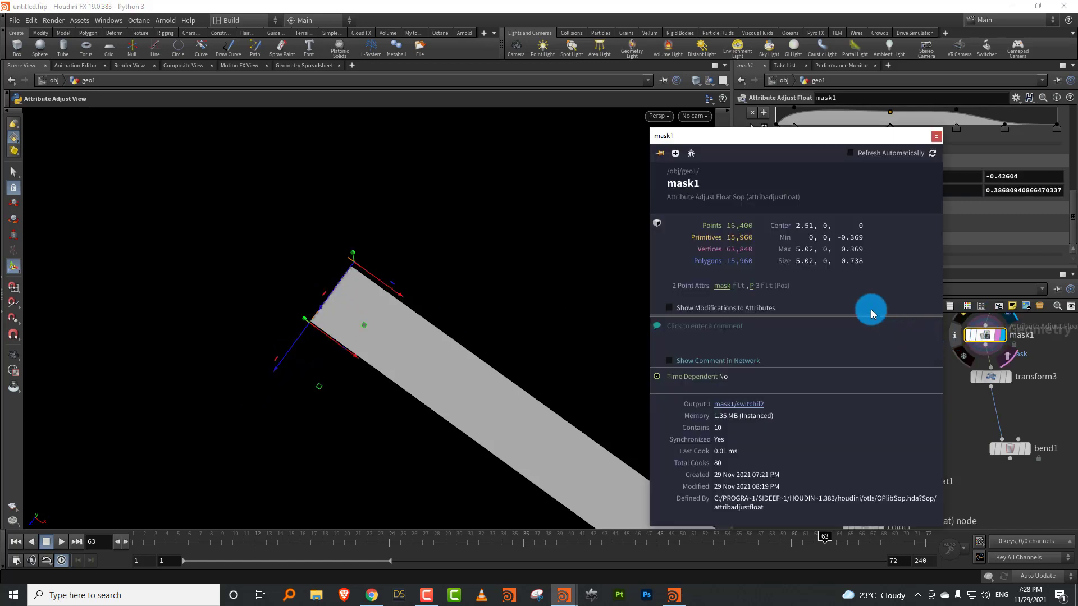
left_click(723, 286)
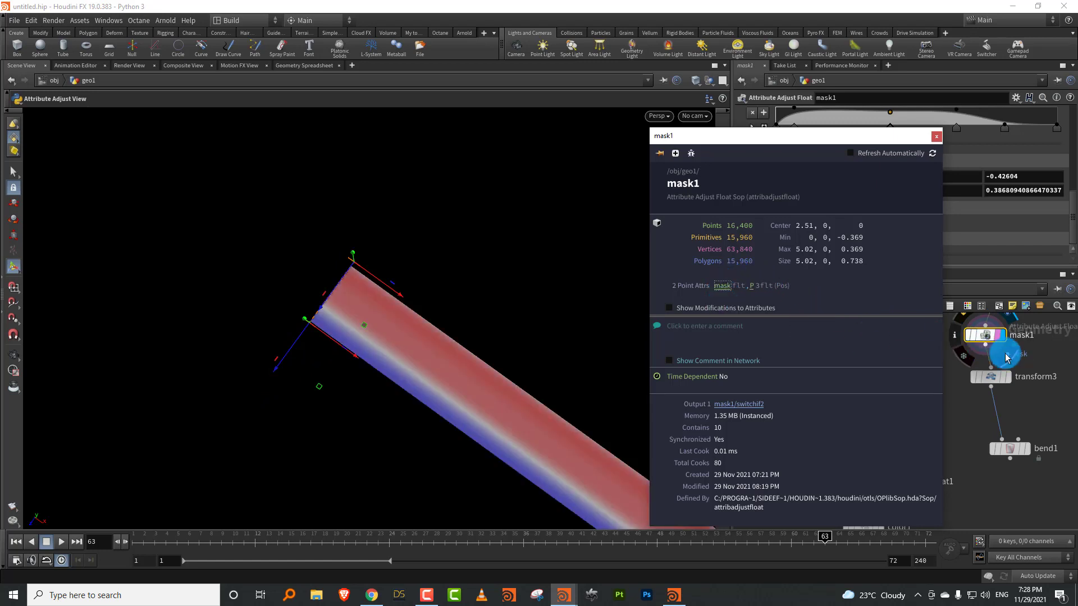
left_click(1050, 349)
Reshape mask1's remap ramp into a symmetric hump that fades evenly toward both ribbon edges
left_click_drag(1009, 121, 1022, 109)
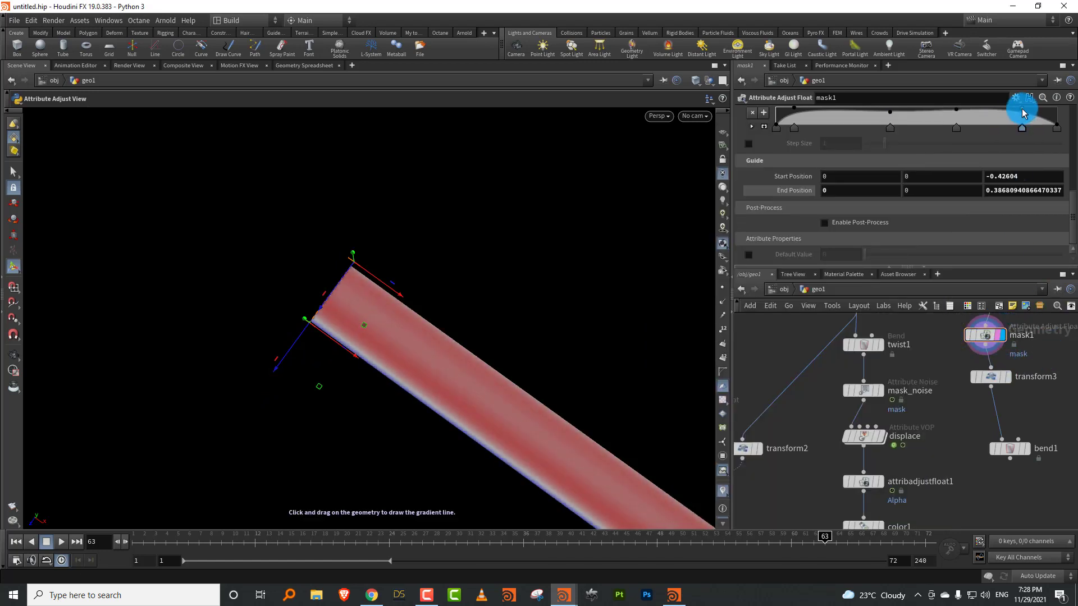
left_click_drag(889, 131, 870, 159)
left_click_drag(795, 128, 844, 127)
left_click_drag(1021, 129, 901, 128)
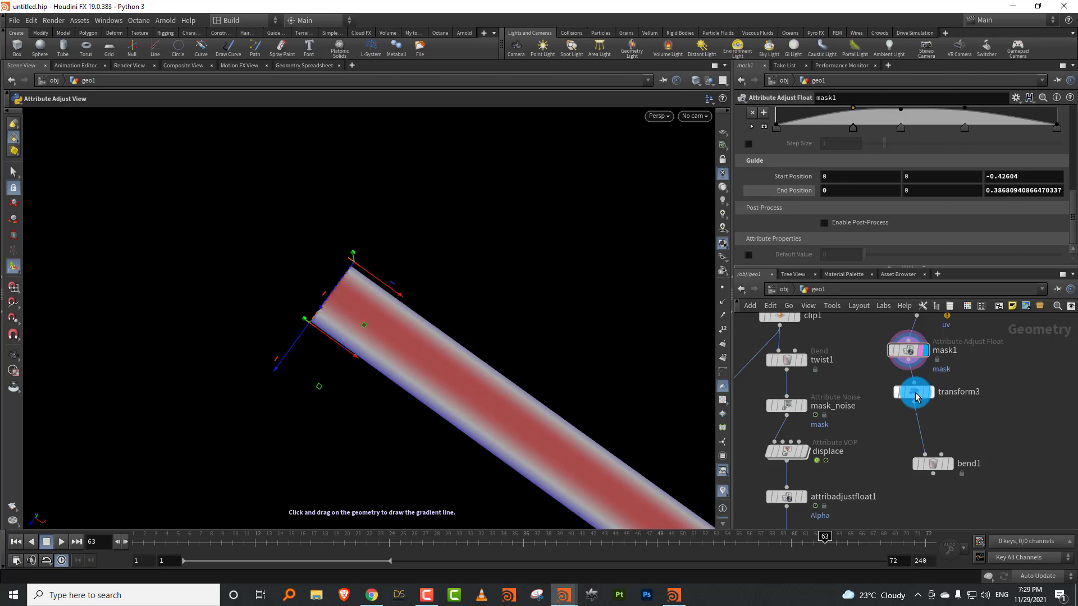
Space out the mask1 and transform3 nodes and display bend1 to show the masked ring
left_click_drag(914, 392, 910, 417)
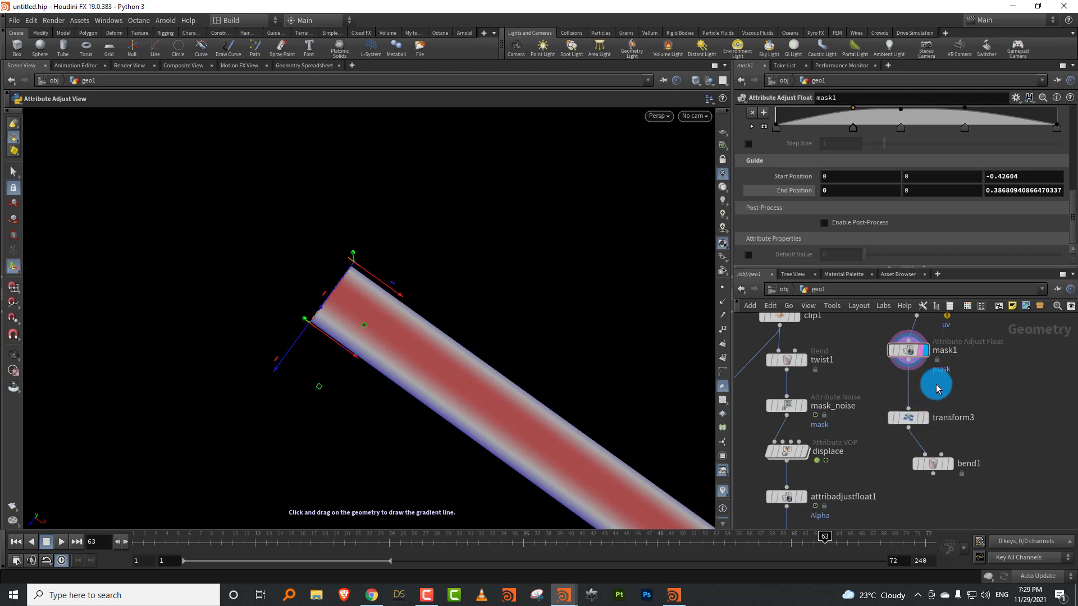
left_click_drag(914, 353, 921, 363)
middle_click_drag(967, 330, 919, 386)
scroll(921, 391, "up", 1)
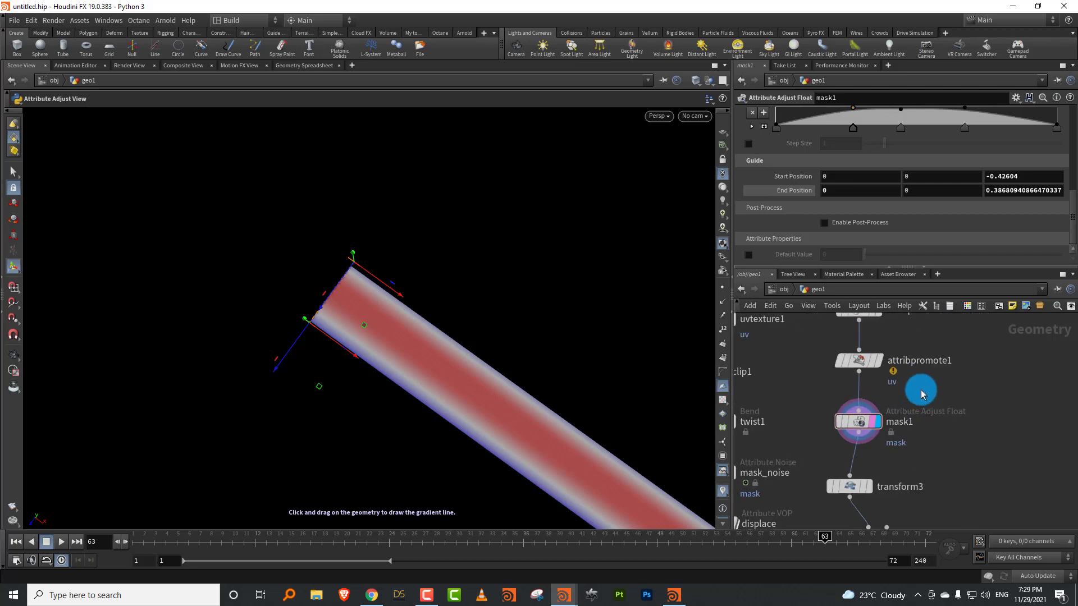
key("Tab")
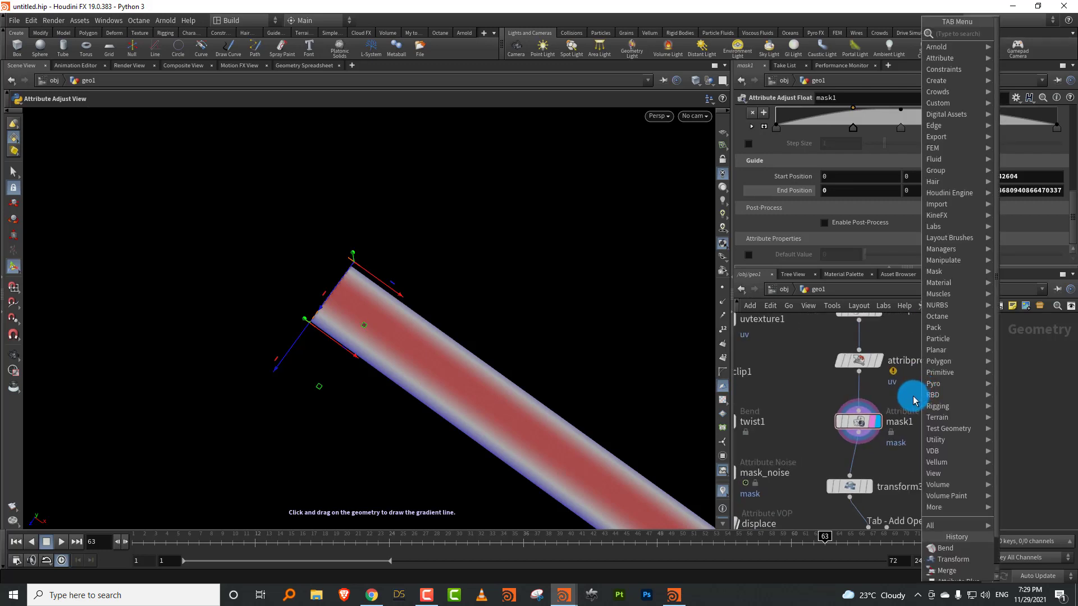
left_click(896, 466)
middle_click_drag(896, 462, 918, 359)
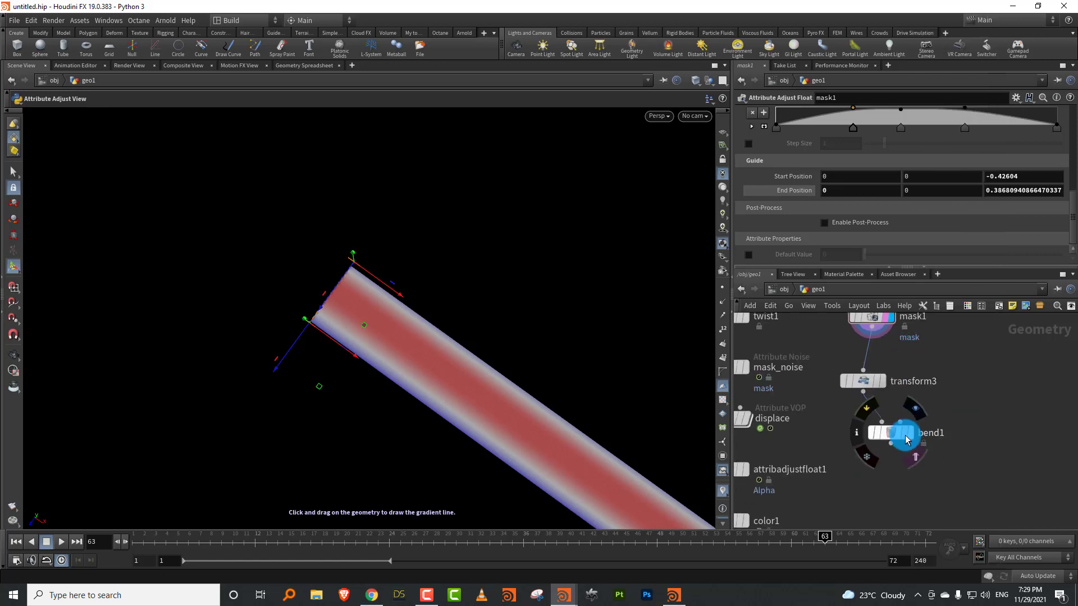
left_click(909, 434)
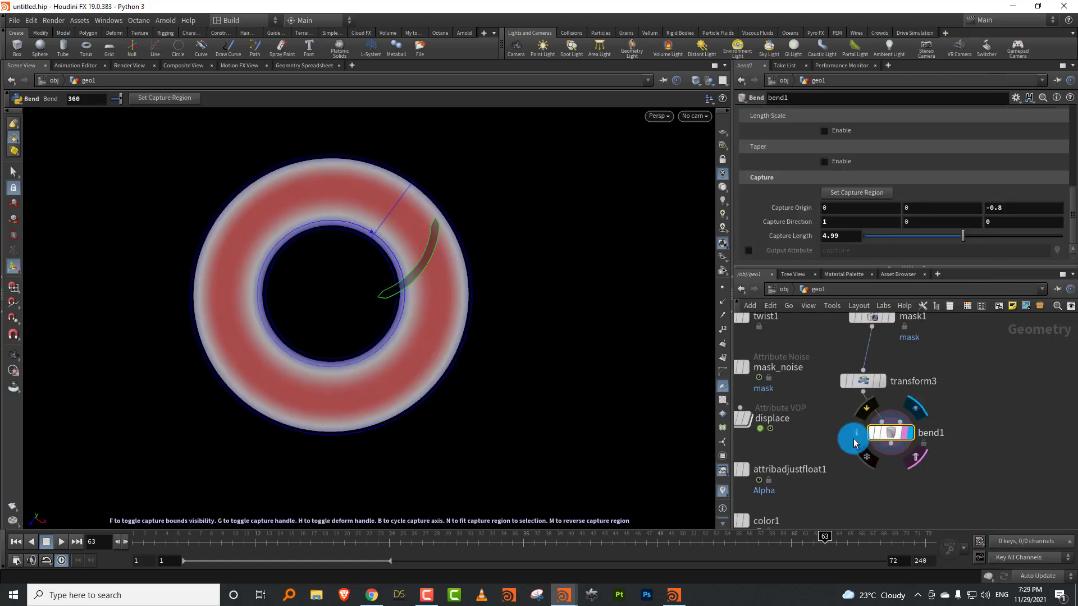
left_click(854, 439)
left_click(956, 382)
Enable Compute UVs on sweep1, then return to bend1 and inspect its point attributes
middle_click_drag(954, 323, 943, 446)
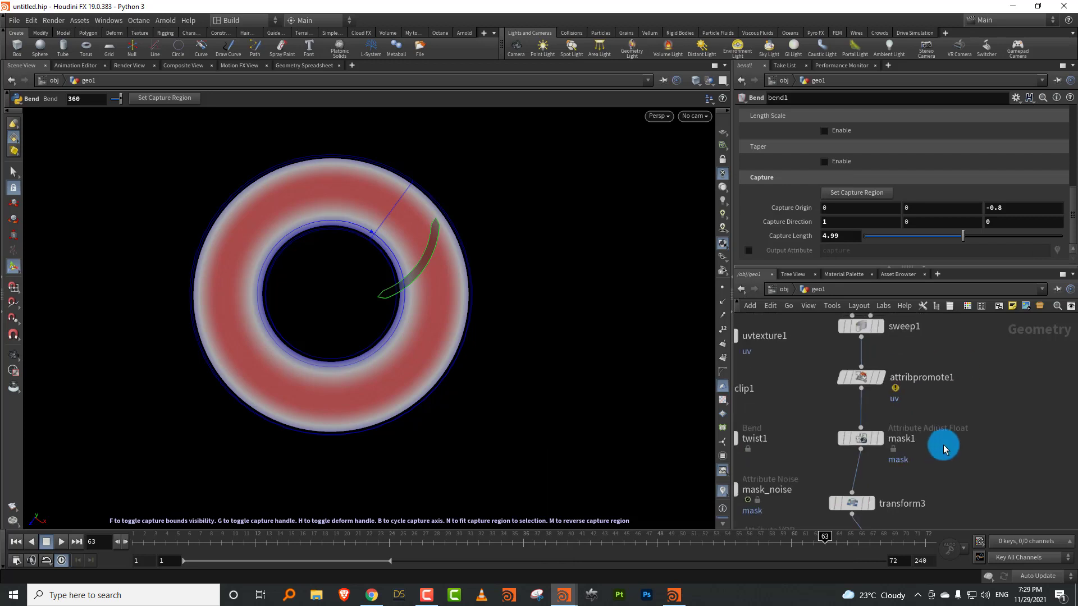
middle_click_drag(914, 354, 918, 392)
left_click(869, 445)
left_click(869, 419)
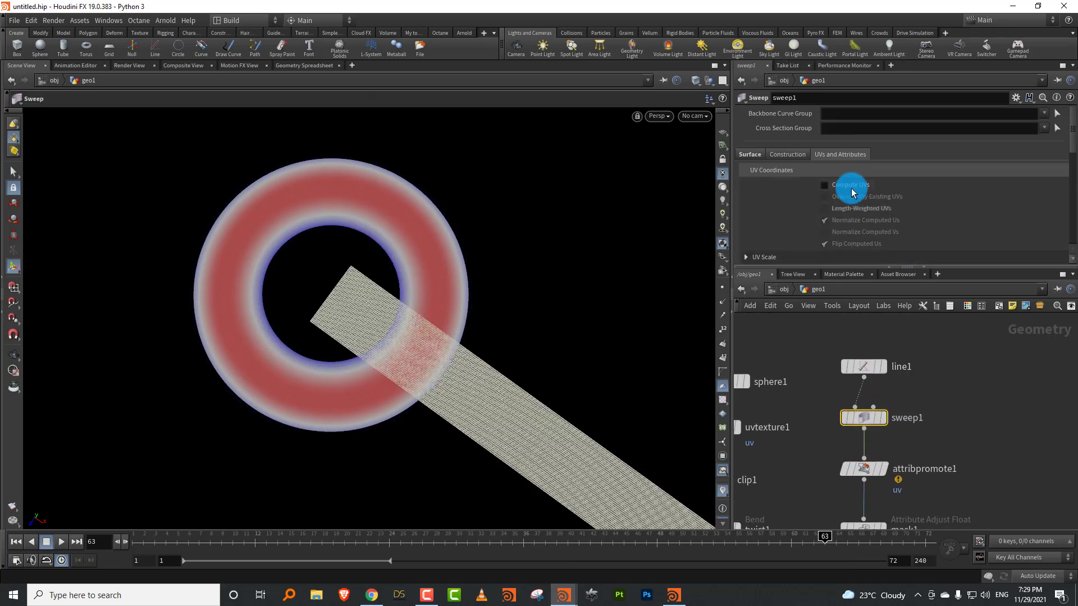
left_click(880, 469)
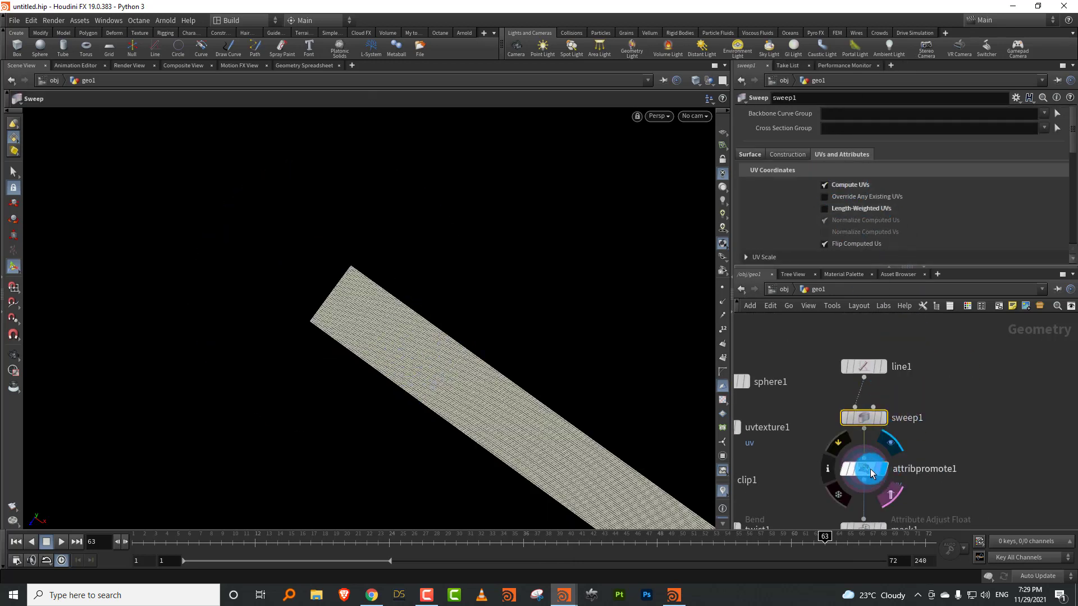
left_click(869, 468)
middle_click_drag(926, 520, 959, 335)
left_click(935, 444)
left_click(882, 447)
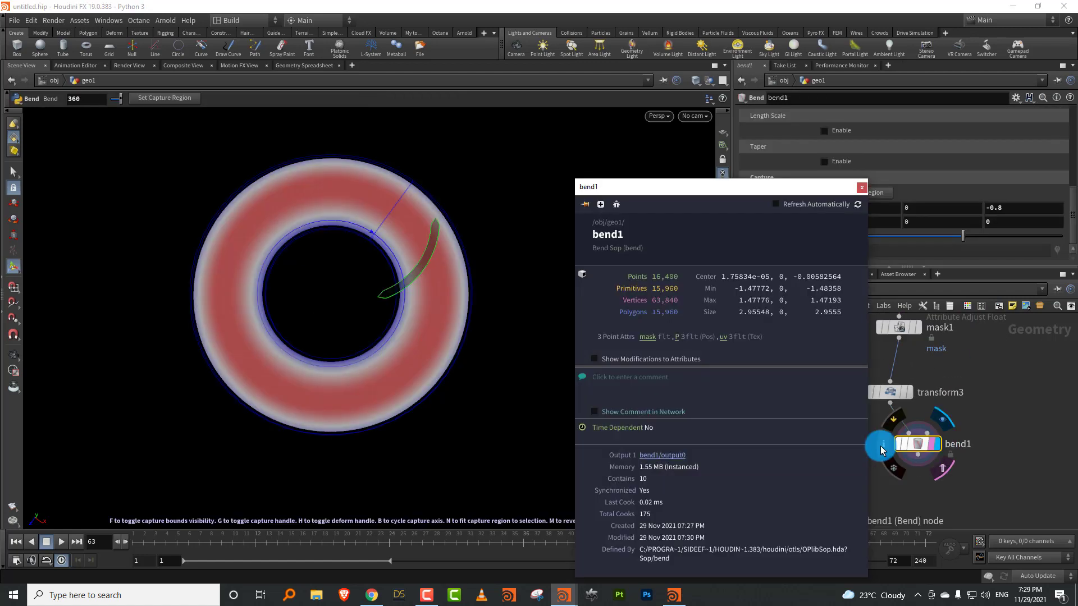
Add an Attribute Noise node after bend1 and display it
key("Tab")
type("noise")
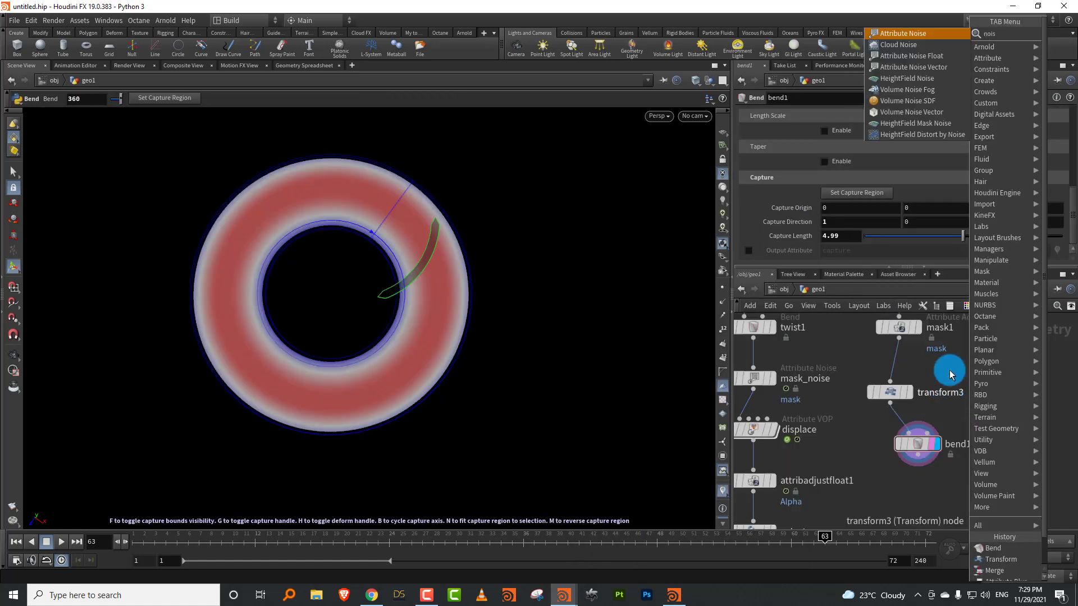
left_click(936, 32)
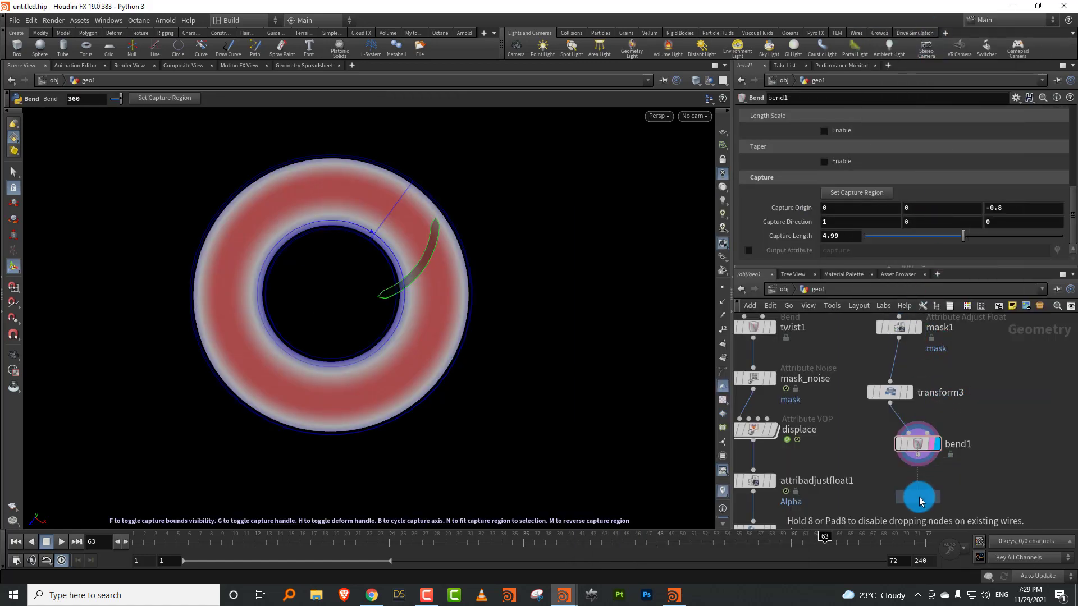
left_click(919, 499)
left_click(932, 497)
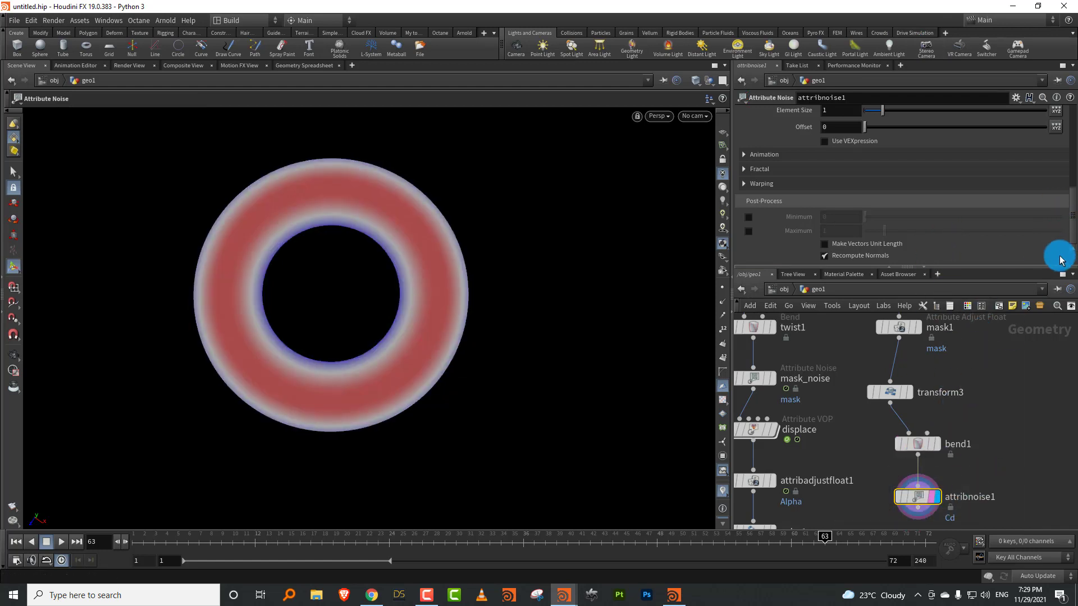
Turn off the mask attribute visualization through bend1's node info
left_click_drag(1072, 219, 1072, 148)
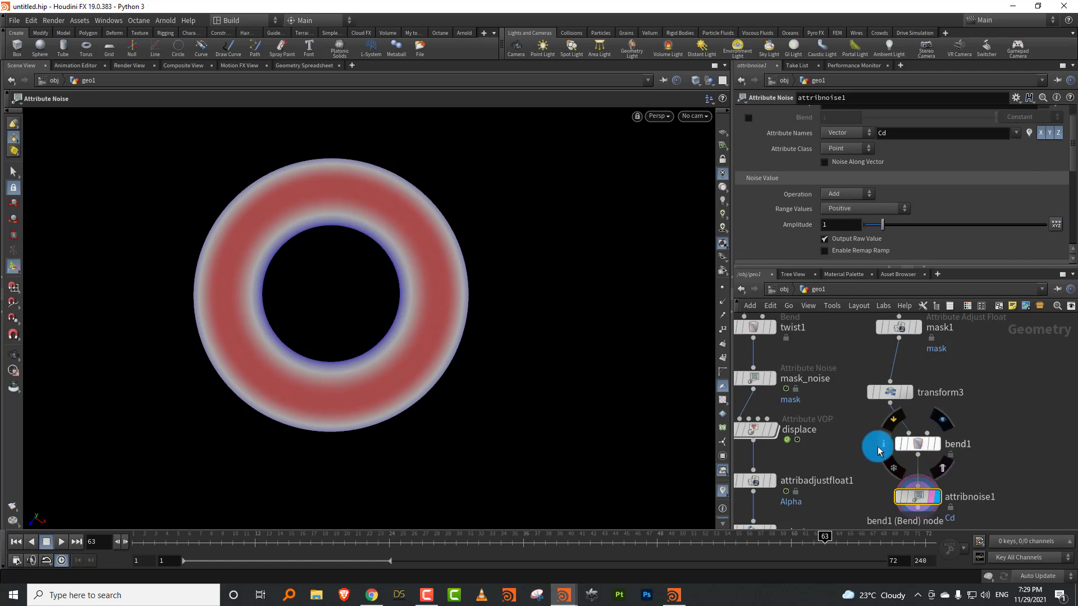
left_click(877, 447)
left_click(646, 337)
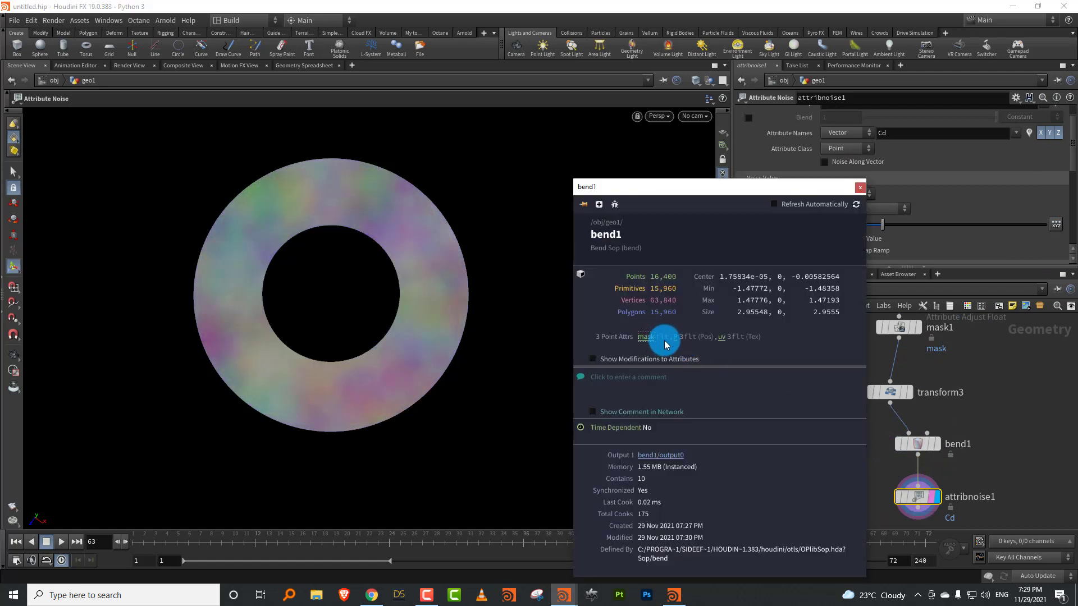
left_click(993, 372)
Make attribnoise1 affect the Float attribute mask and visualize the resulting mask on the ring
left_click(844, 144)
left_click(914, 133)
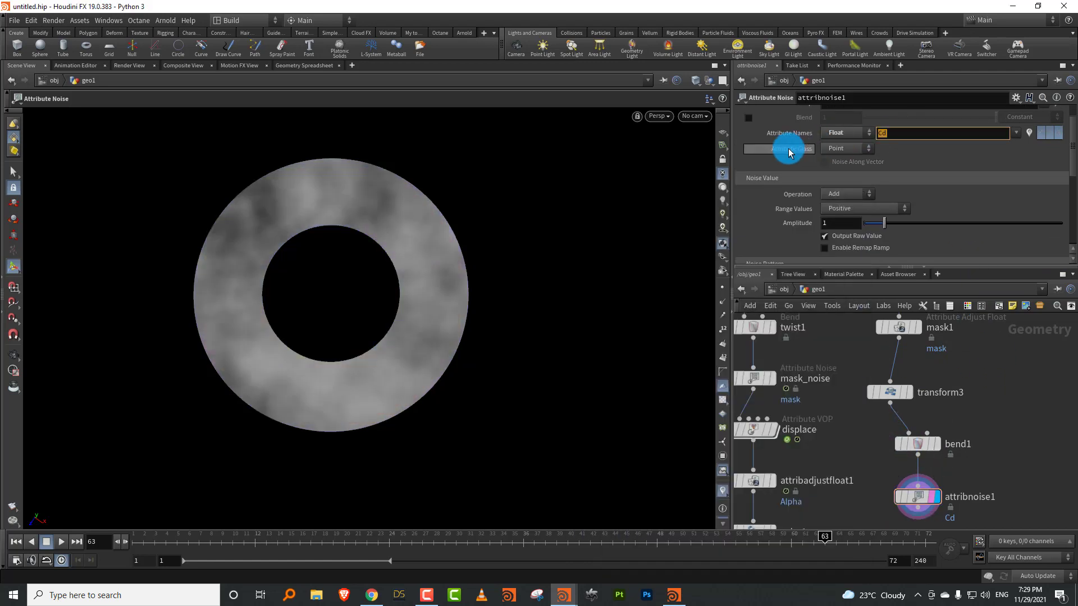
type("mask")
key("Return")
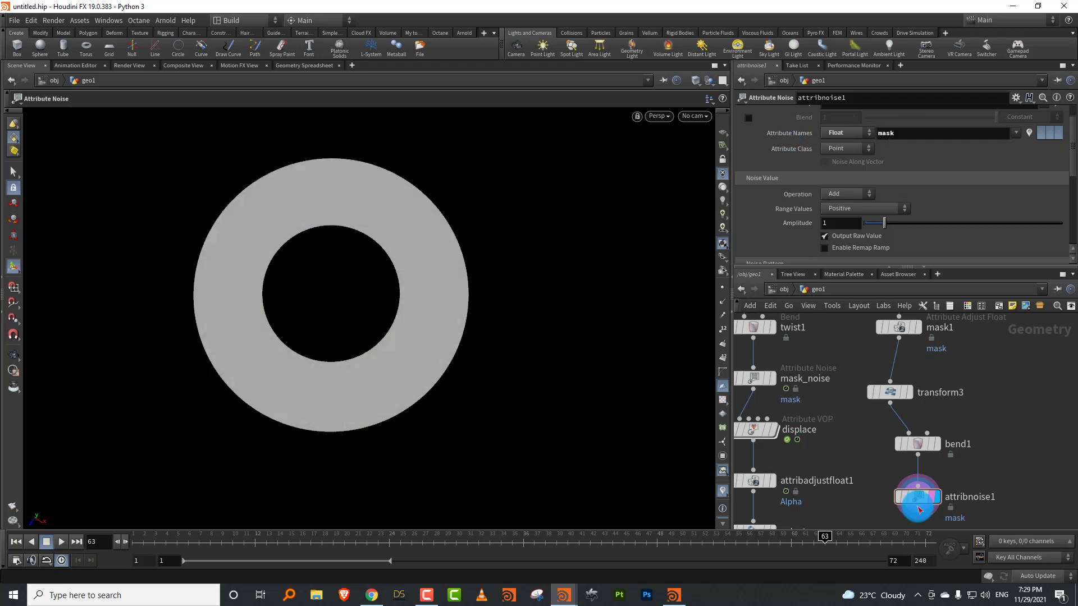
left_click(884, 501)
left_click(652, 336)
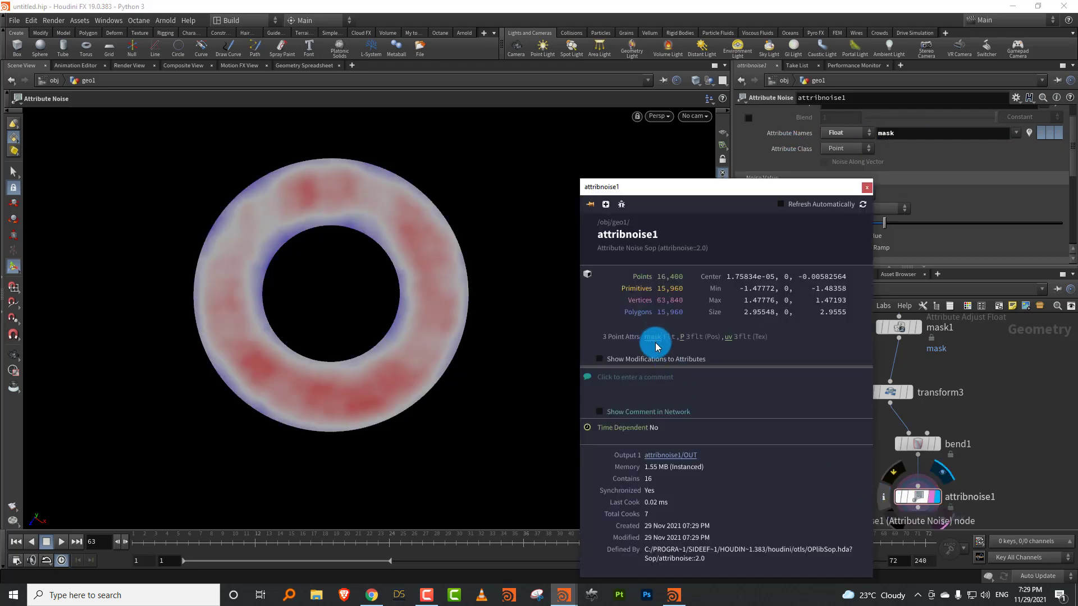
Set attribnoise1's noise operation to Multiply and scrub the timeline to check the mask
left_click(1019, 407)
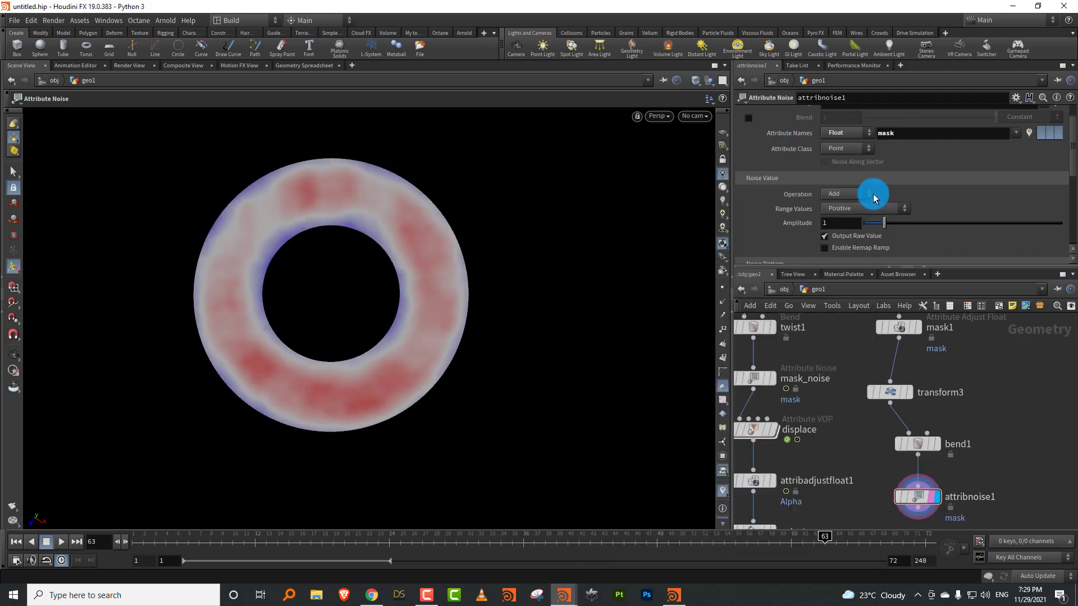
left_click(848, 193)
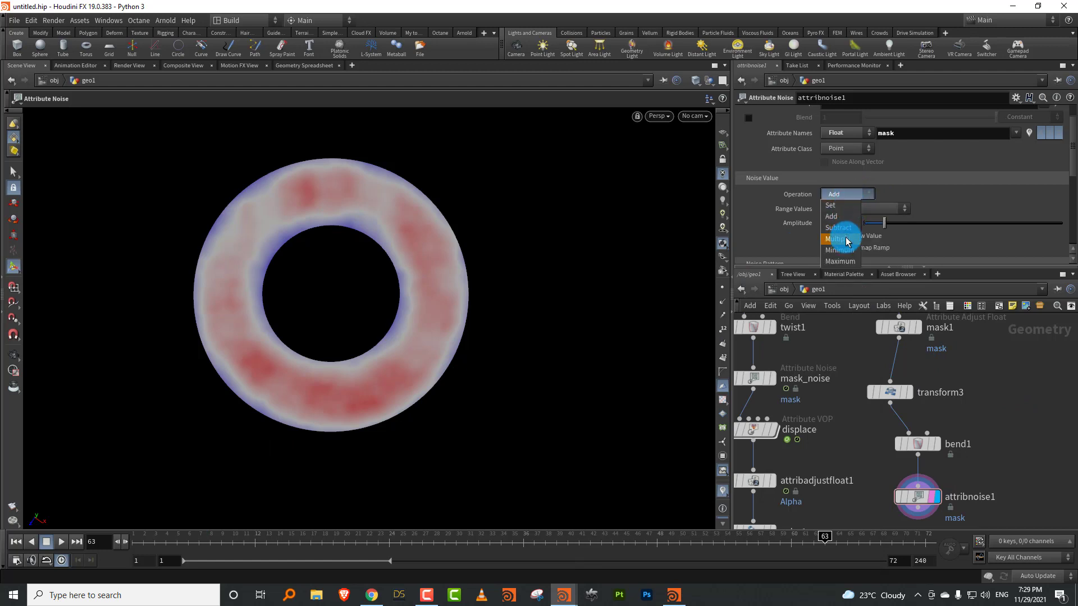
left_click(848, 240)
left_click(198, 540)
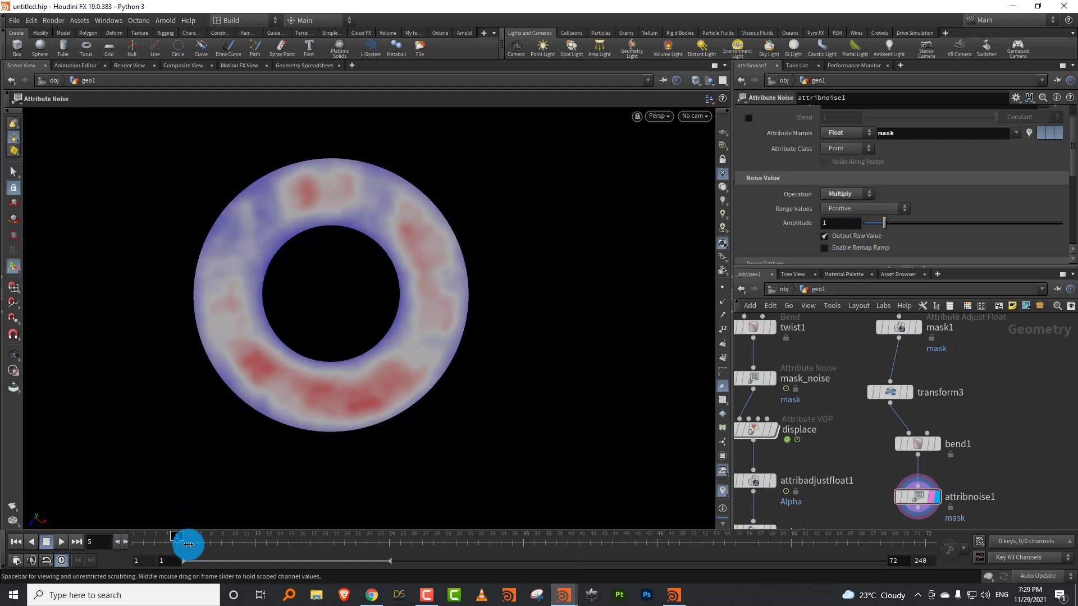
Enable Animate Noise on attribnoise1 and play the timeline from the start to preview the mask
left_click_drag(1073, 166, 1061, 202)
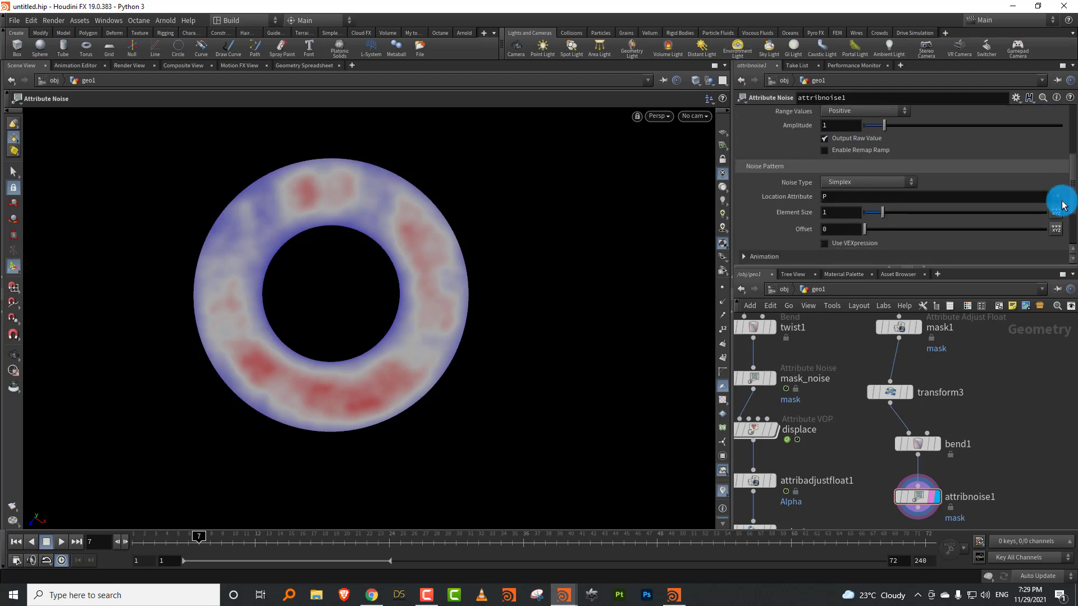
left_click(840, 198)
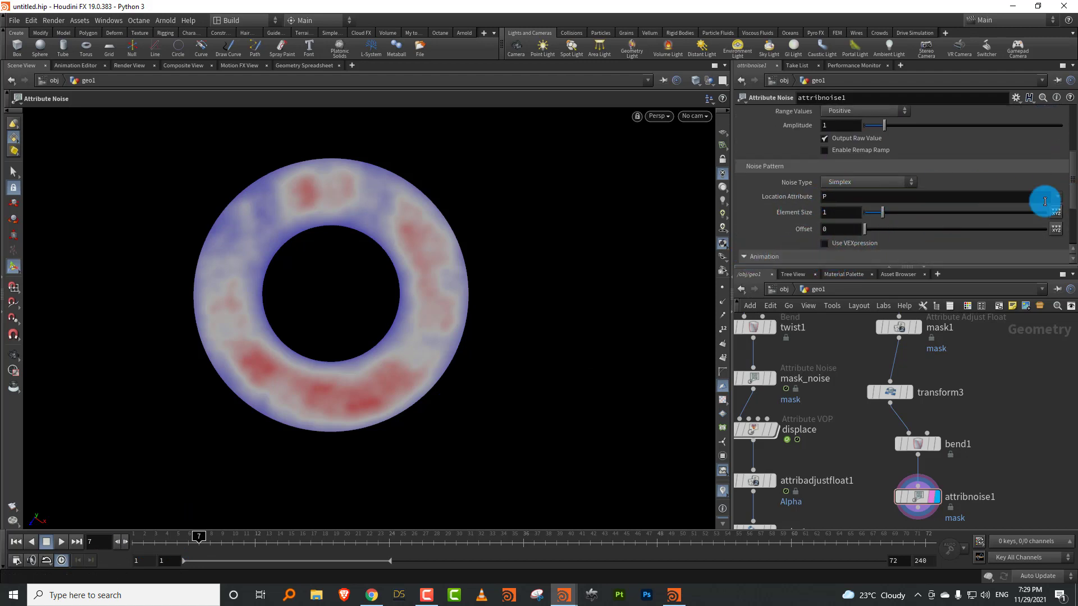
scroll(1073, 194, "down", 3)
left_click(857, 180)
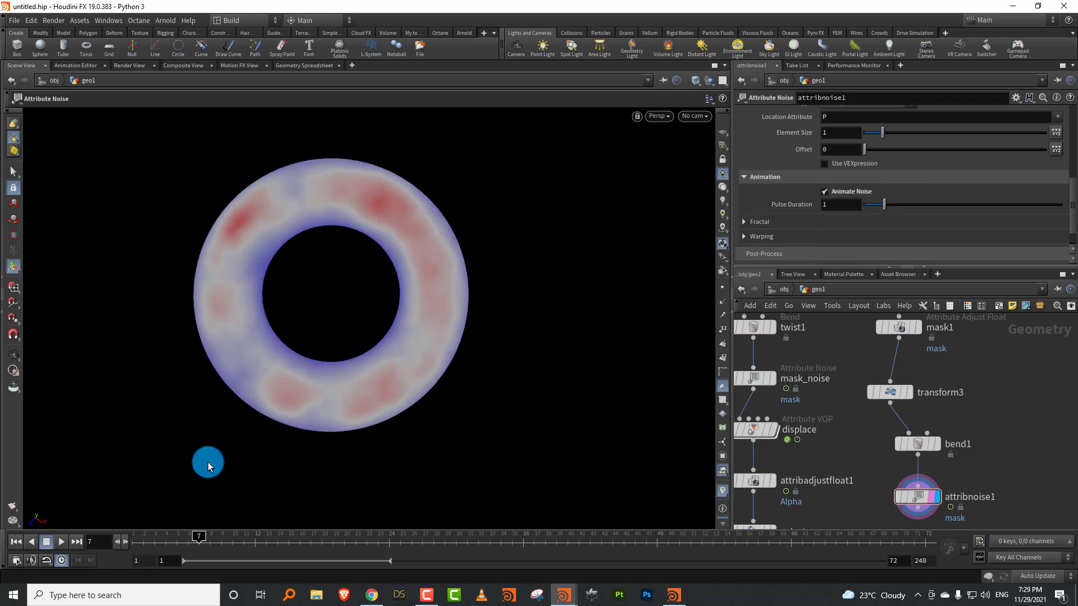
left_click_drag(155, 542, 131, 542)
left_click(63, 541)
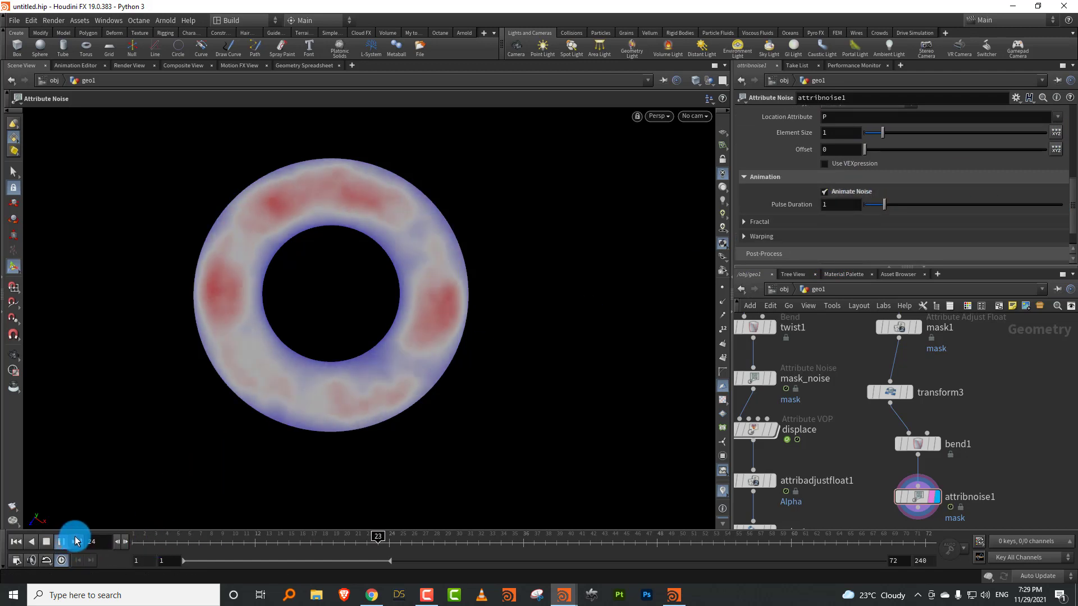
left_click(47, 542)
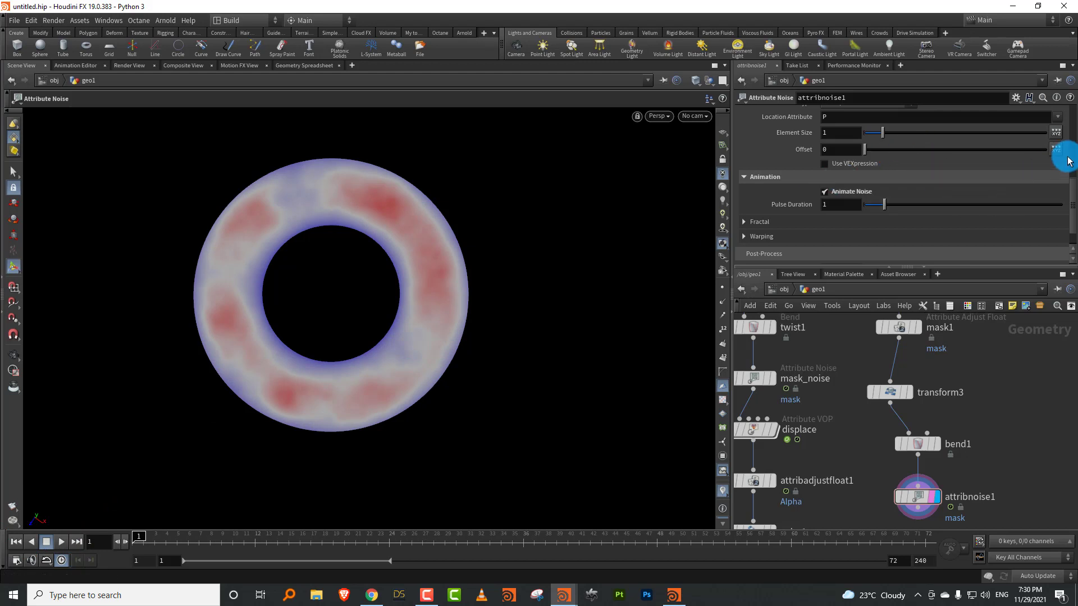
Enlarge the parameter area and set attribnoise1's noise Location Attribute to uv
left_click_drag(1073, 185, 1071, 176)
left_click(863, 264)
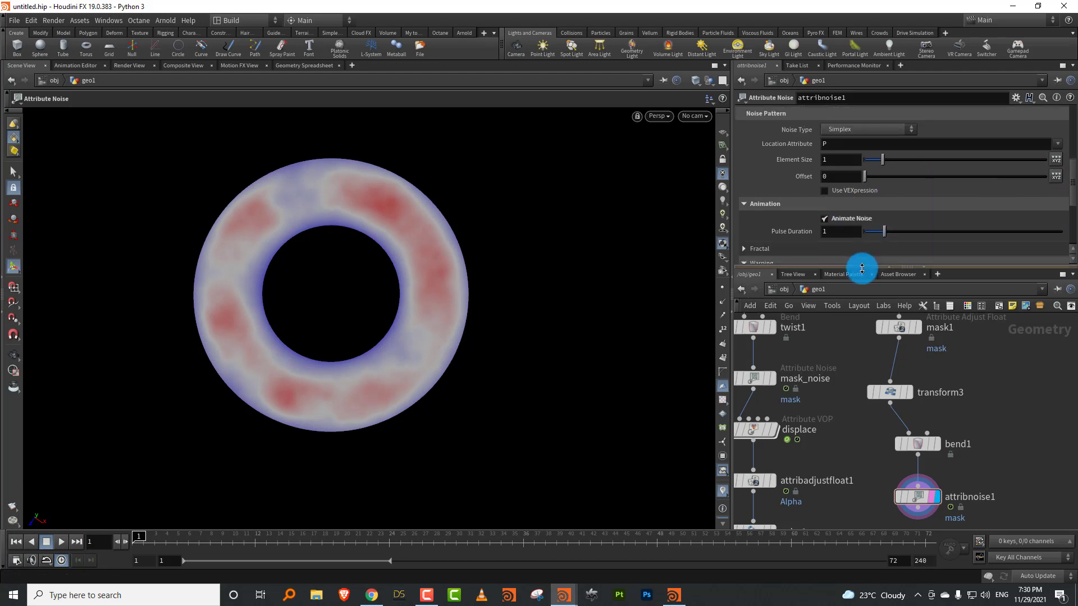
left_click_drag(862, 267, 862, 328)
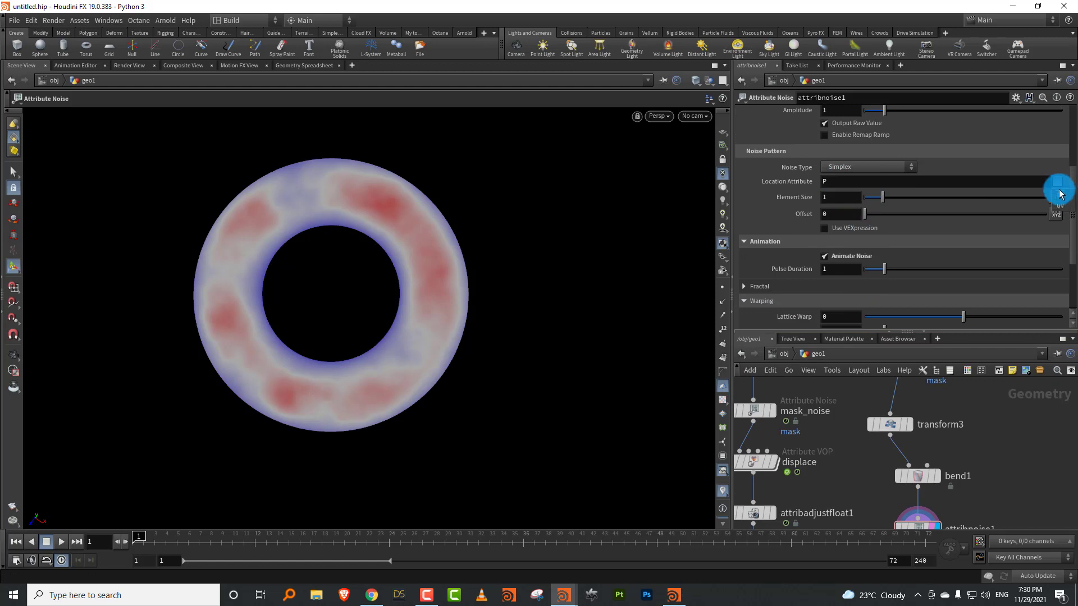
left_click(1058, 210)
left_click(449, 247)
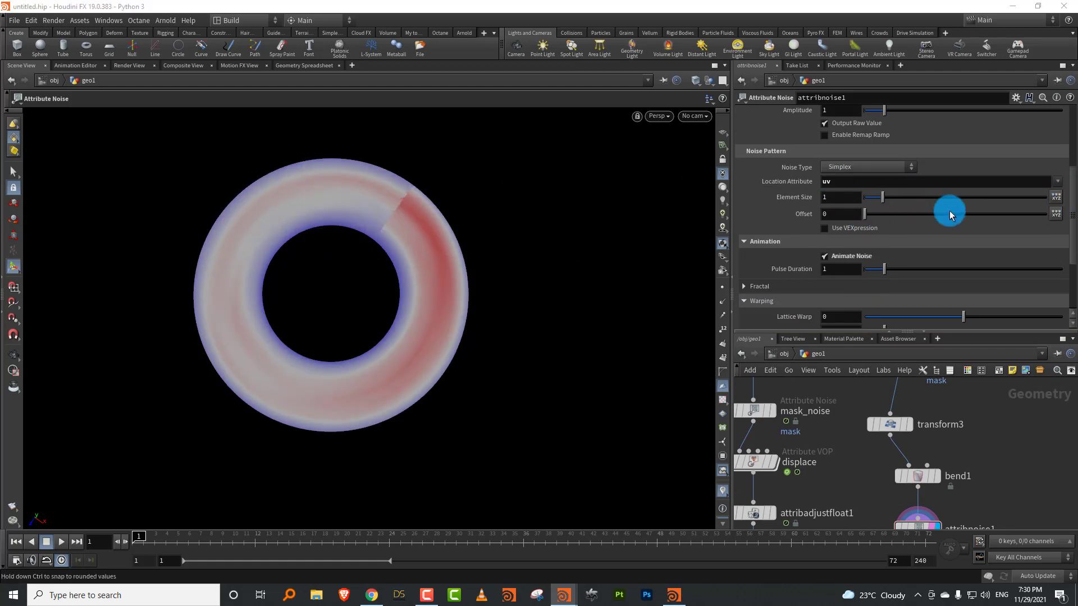
Enable per-axis element scaling for the noise and set the Element Scale to 1.8, 0.1, 1
left_click(1055, 198)
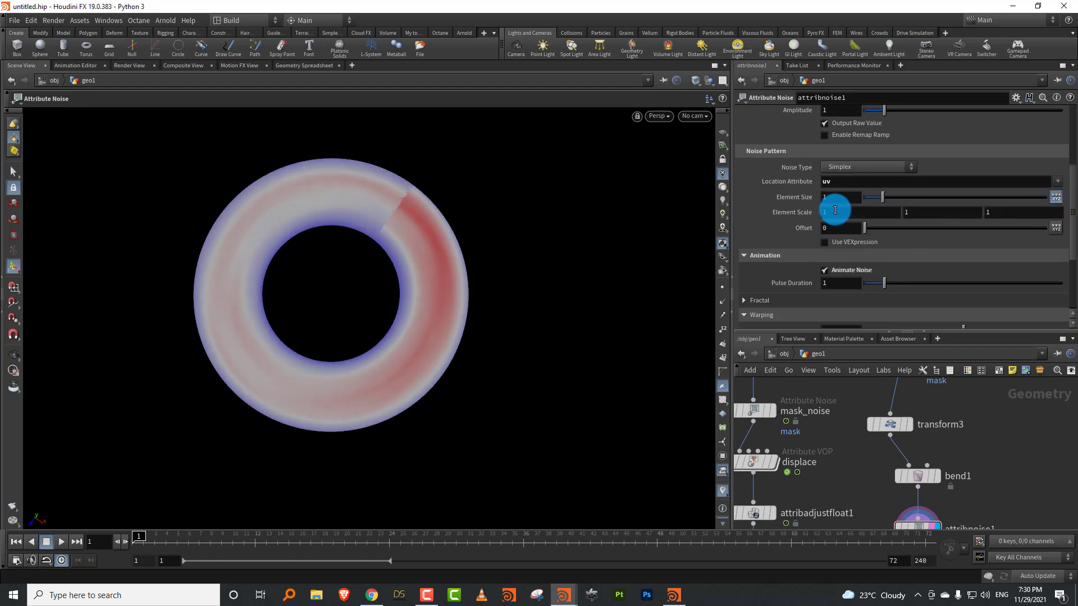
middle_click_drag(836, 209, 917, 213)
middle_click_drag(846, 207, 872, 208)
mouse_move(870, 230)
left_mouse_down()
mouse_move(880, 231)
mouse_move(863, 230)
left_mouse_up()
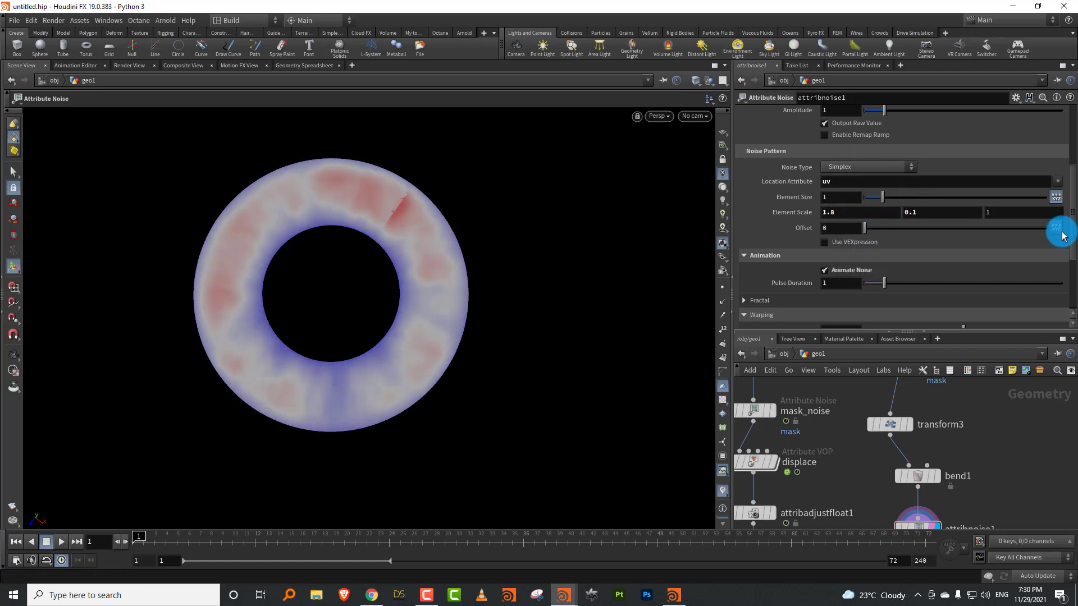
left_click(1062, 236)
middle_click_drag(921, 241, 814, 247)
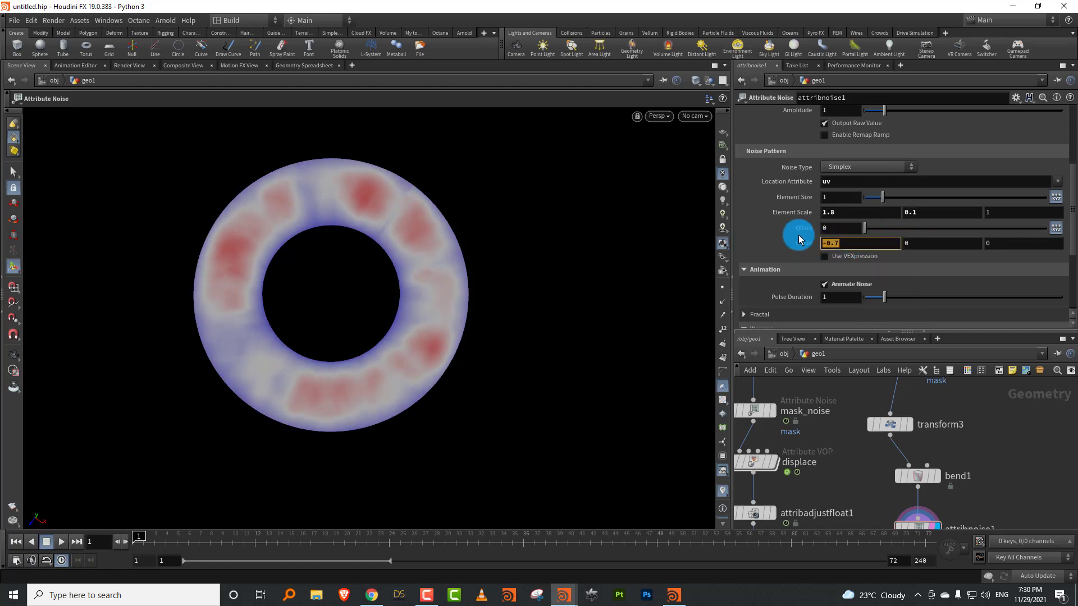
type("-@Time")
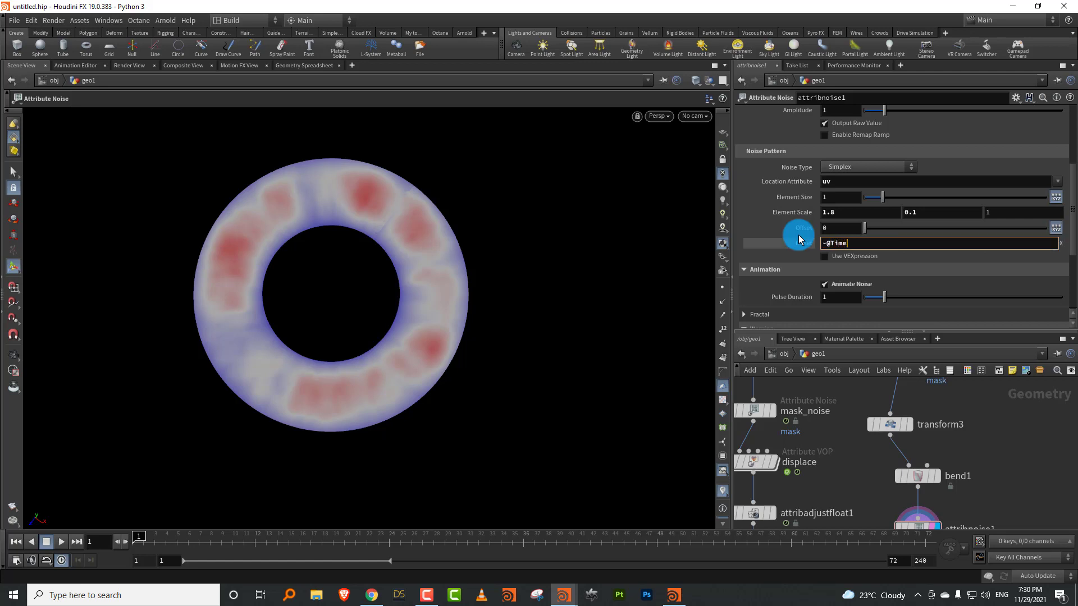
key("Return")
left_click(60, 542)
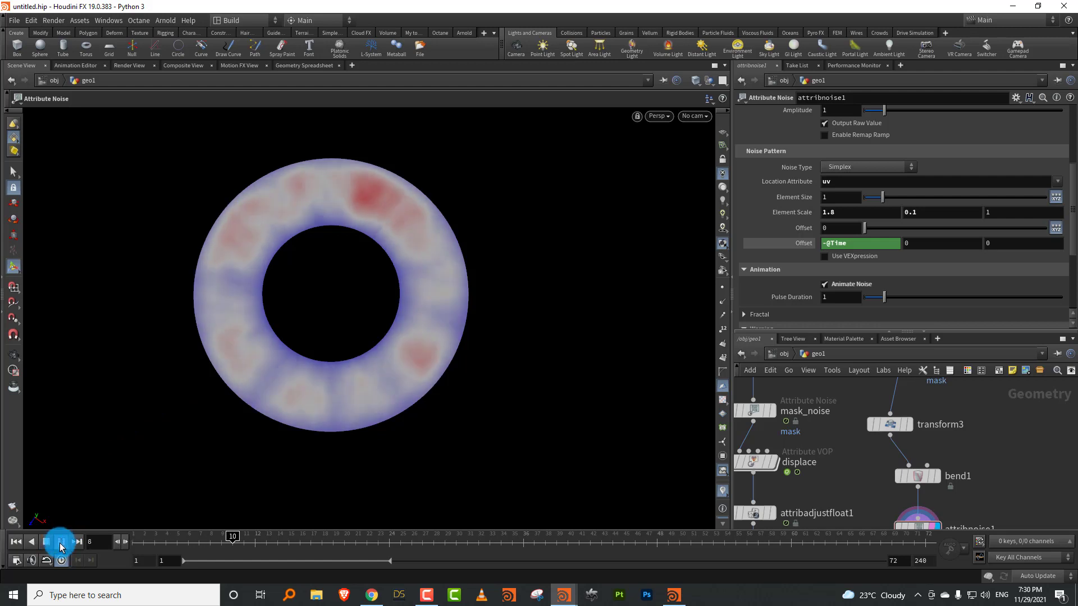
left_click(47, 546)
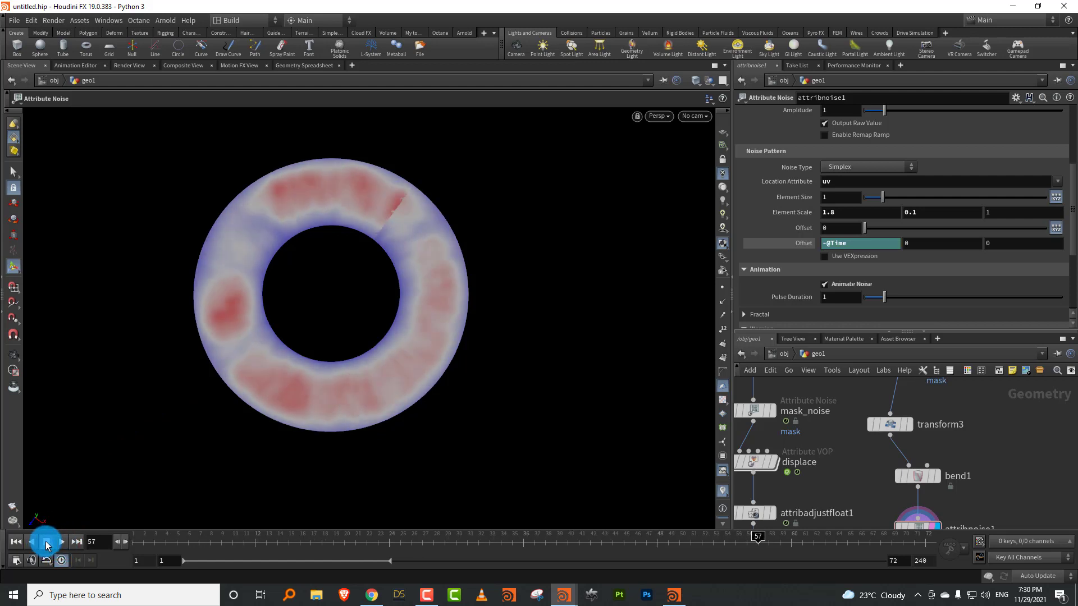
left_click(859, 245)
type("/2")
key("Return")
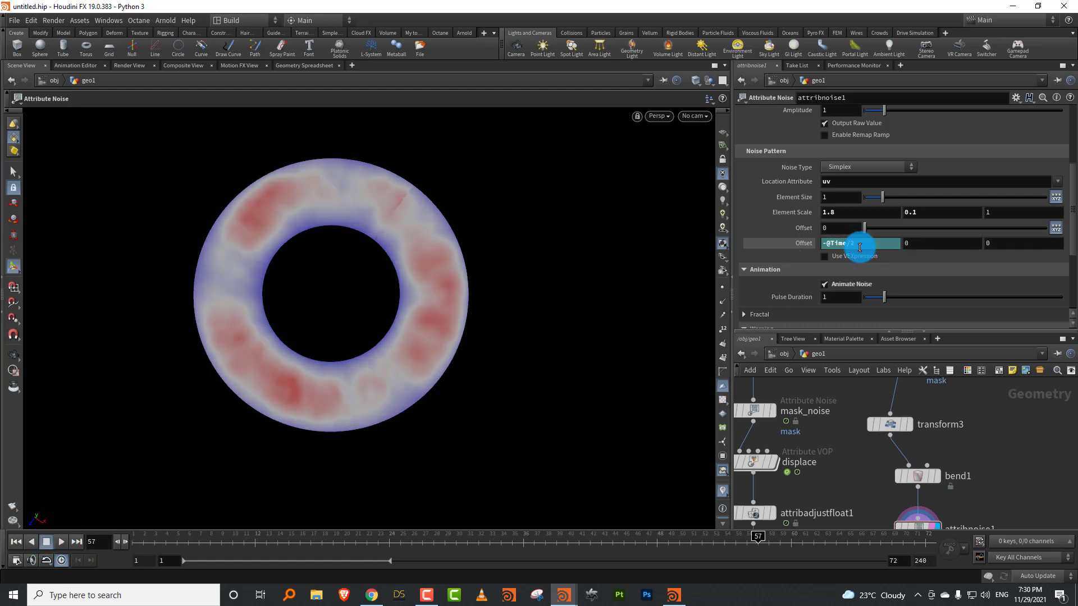
left_click(71, 541)
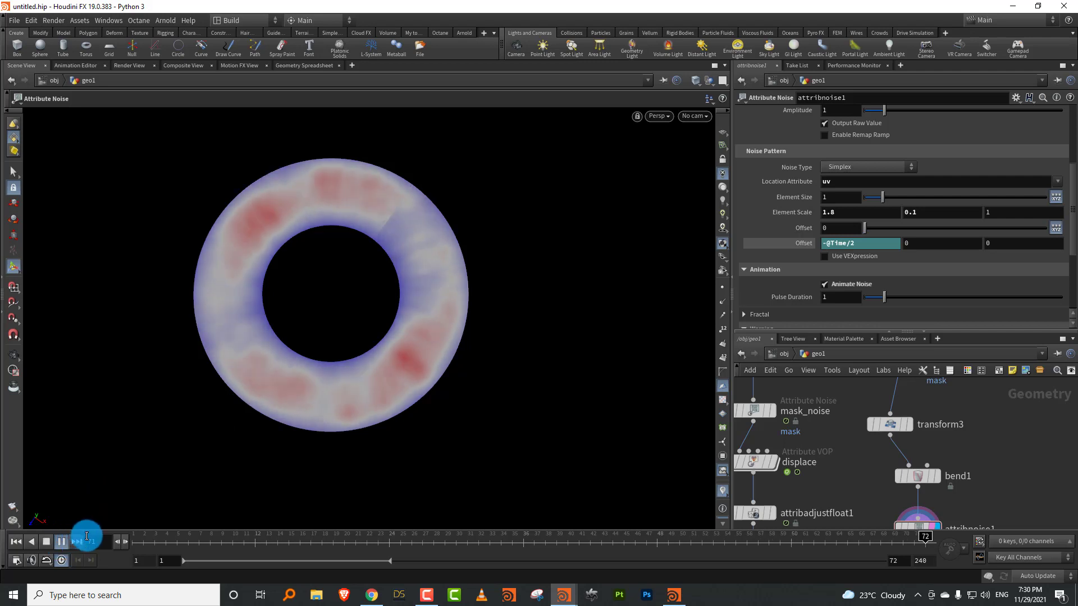
left_click(865, 245)
left_click(857, 244)
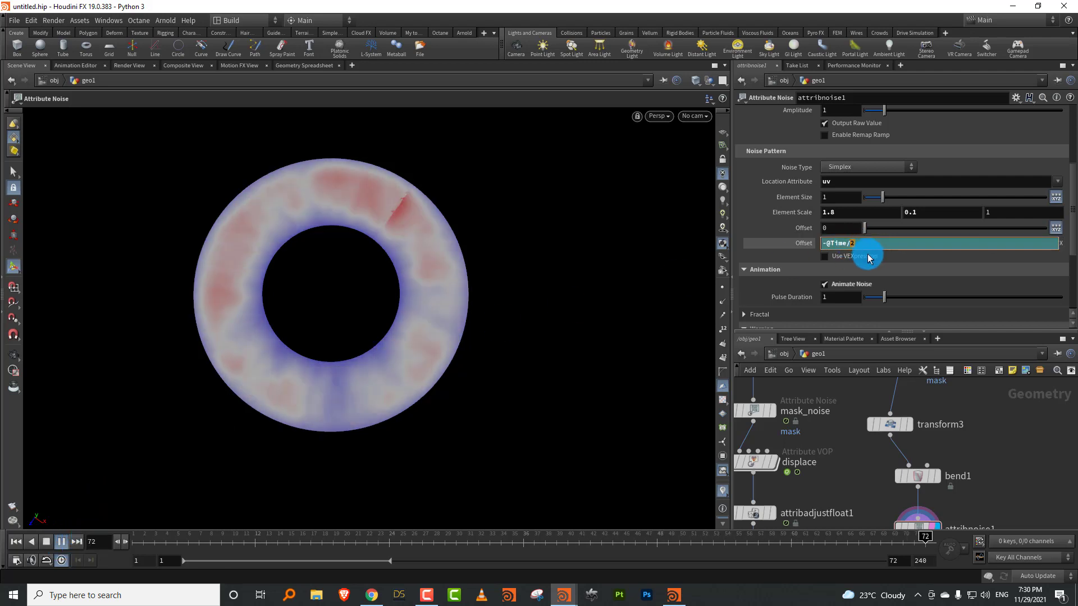
key("BackSpace")
type("4")
key("Return")
left_click(859, 243)
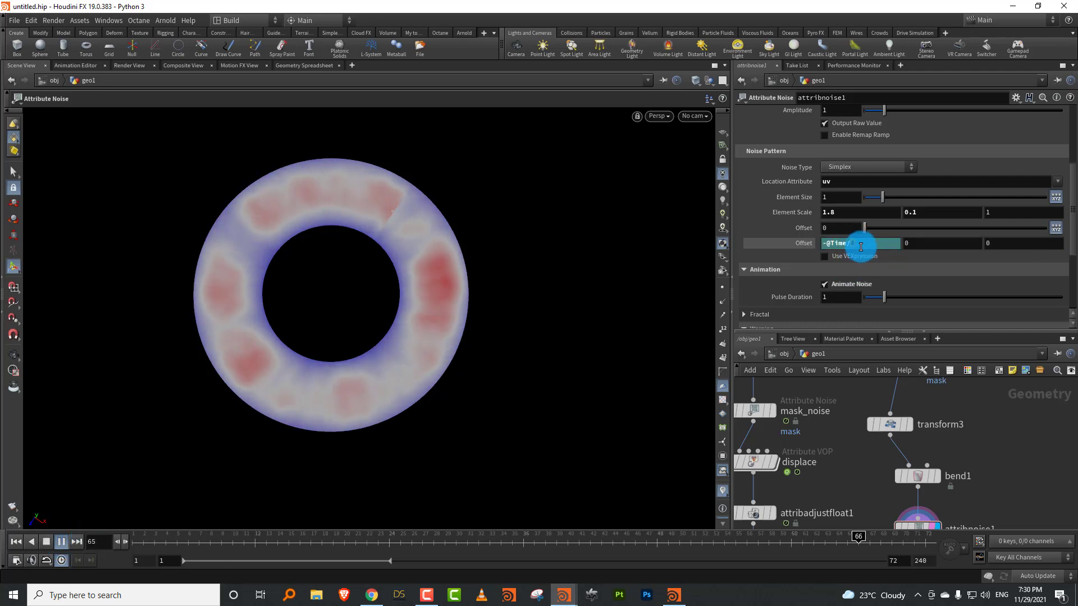
key("BackSpace")
type("10")
key("Return")
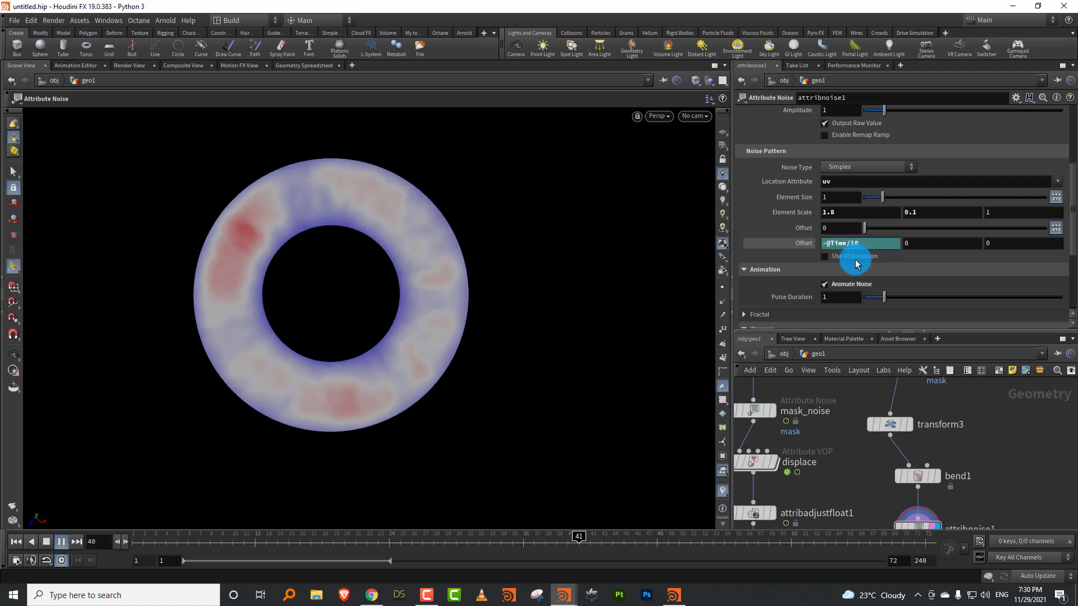
left_click(47, 541)
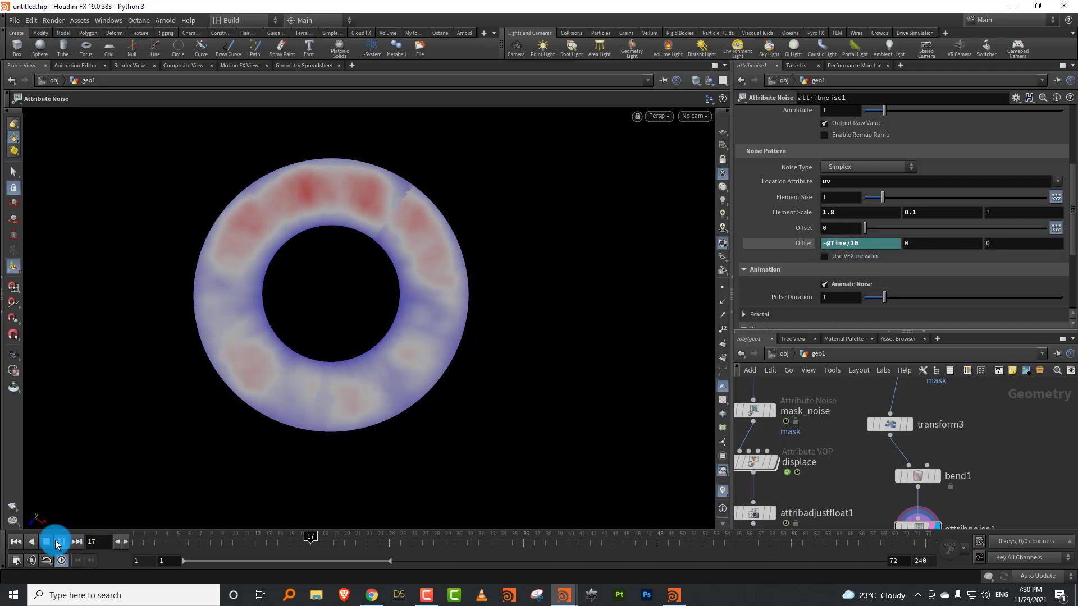
left_click(825, 287)
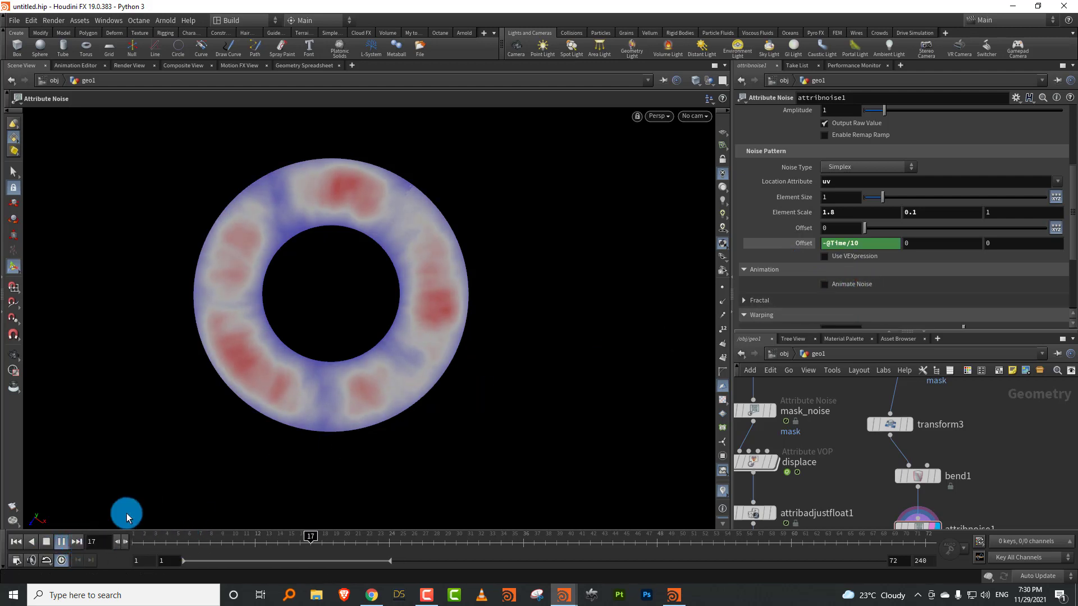
left_click(852, 243)
type("2")
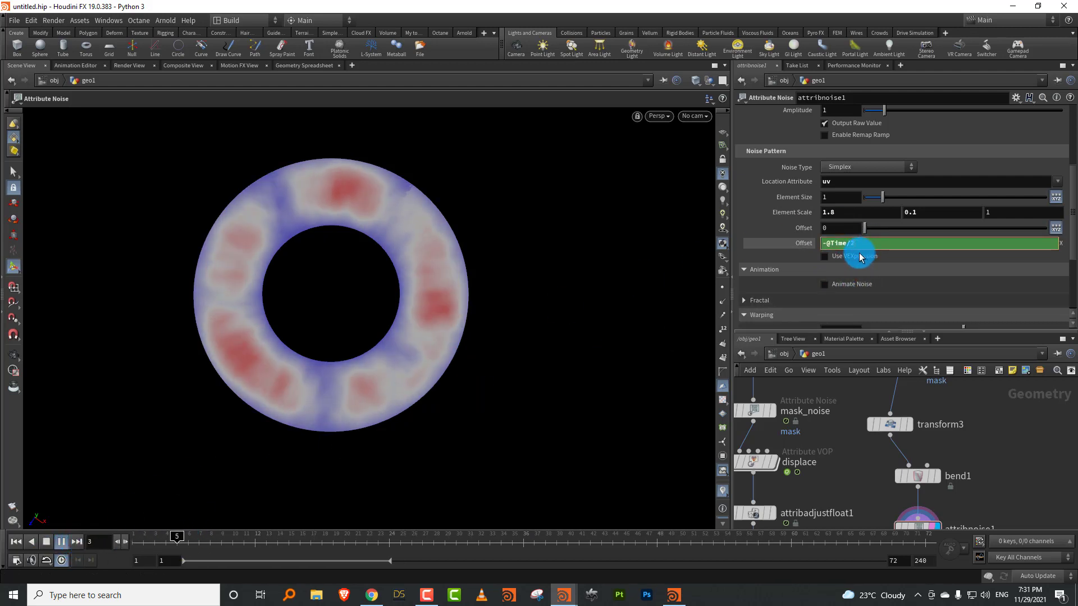
key("Return")
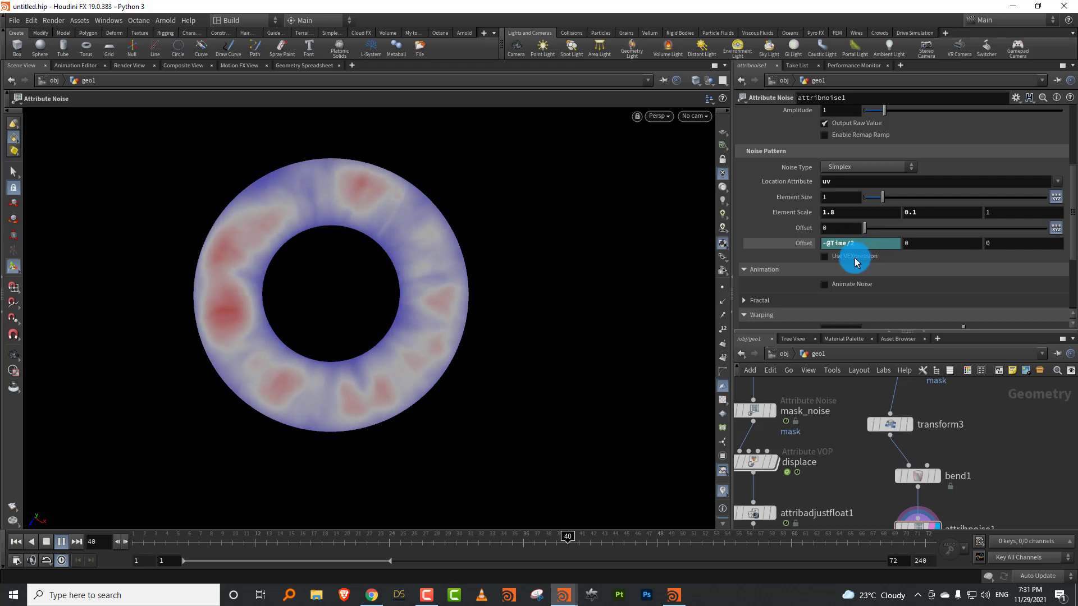
Reduce the noise Element Size to 0.4, then enable the Remap Ramp and reshape it to deepen the mask's low values
left_click_drag(884, 199, 878, 199)
left_click(44, 543)
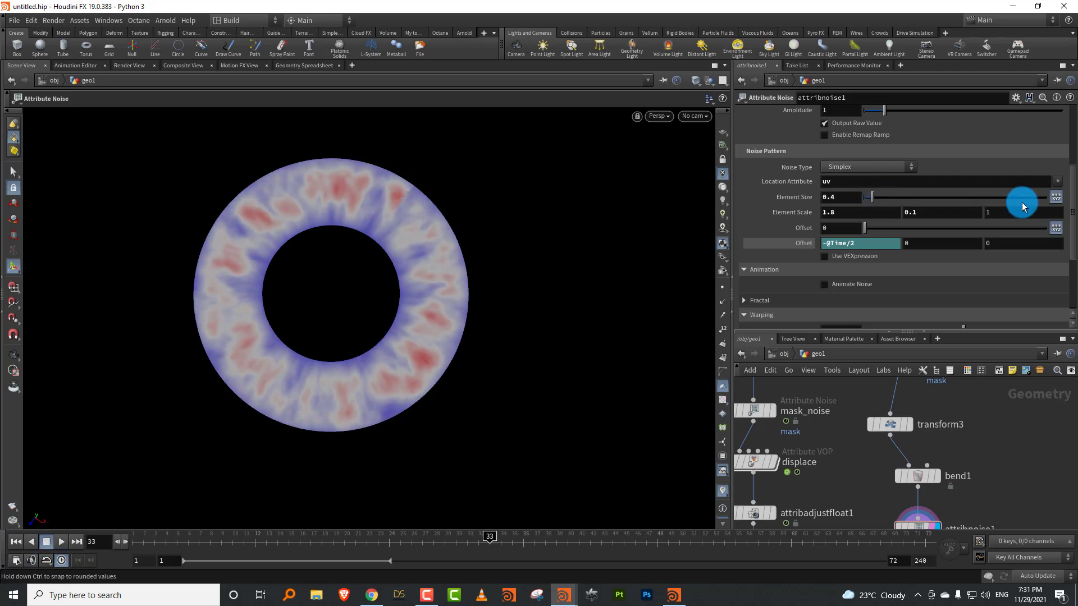
left_click_drag(1073, 214, 961, 194)
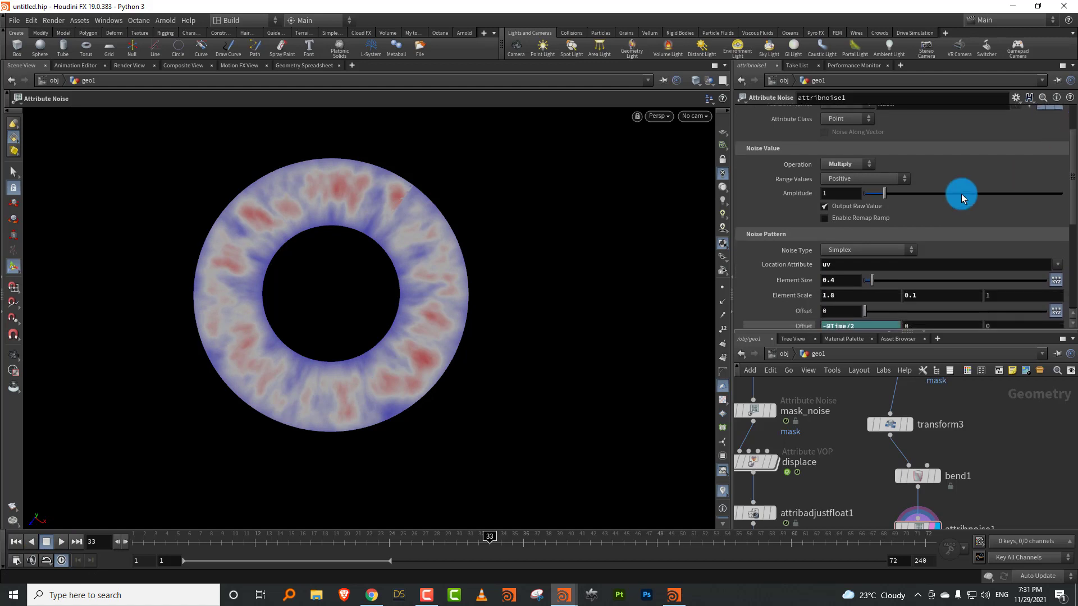
left_click(848, 220)
mouse_move(884, 251)
left_mouse_down()
mouse_move(847, 263)
mouse_move(894, 240)
mouse_move(892, 251)
left_mouse_up()
Turn off the mask attribute visualization on the ring through attribnoise1's node info
middle_click_drag(890, 435, 915, 348)
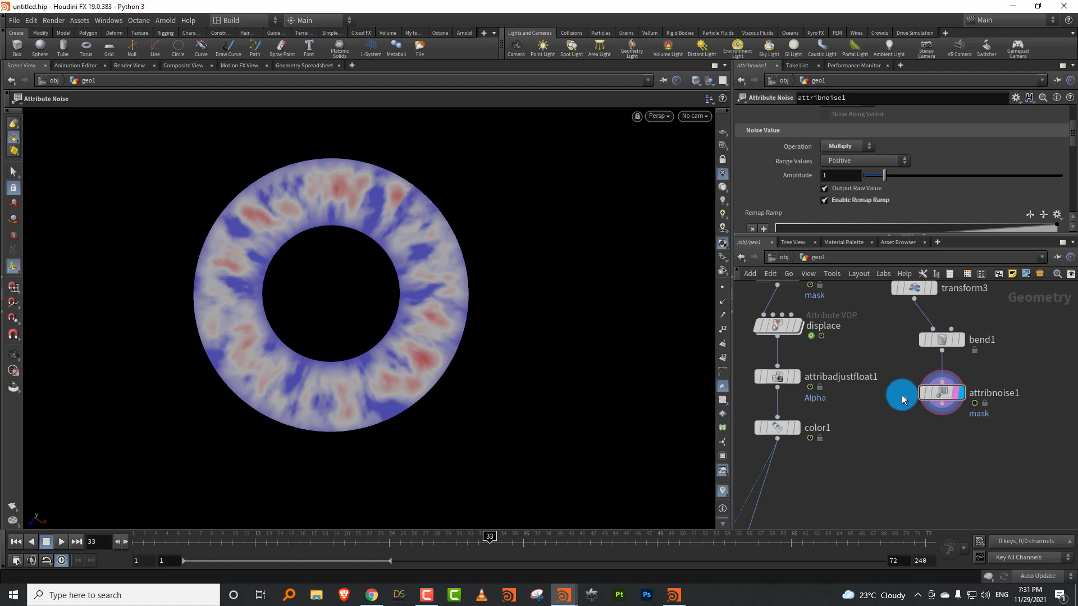
mouse_move(941, 393)
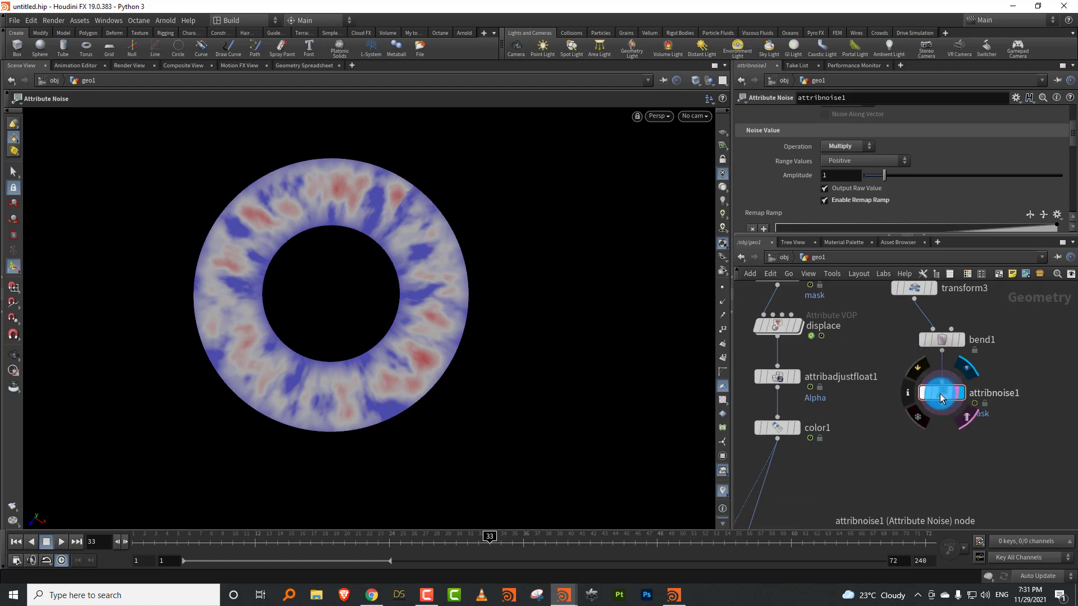
left_click(909, 396)
left_click(692, 338)
left_click(1022, 350)
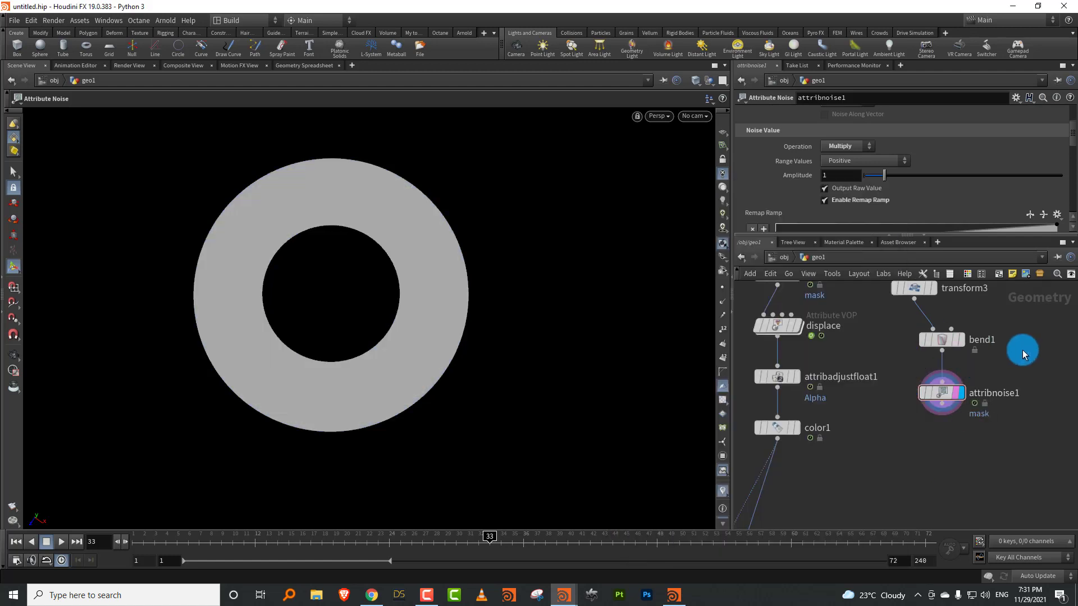
Duplicate the displace, attribadjustfloat1 and color1 nodes and place the copies below attribnoise1
middle_click_drag(835, 376, 840, 375)
middle_click_drag(839, 318, 835, 377)
scroll(834, 377, "down", 4)
left_click_drag(848, 356, 794, 478)
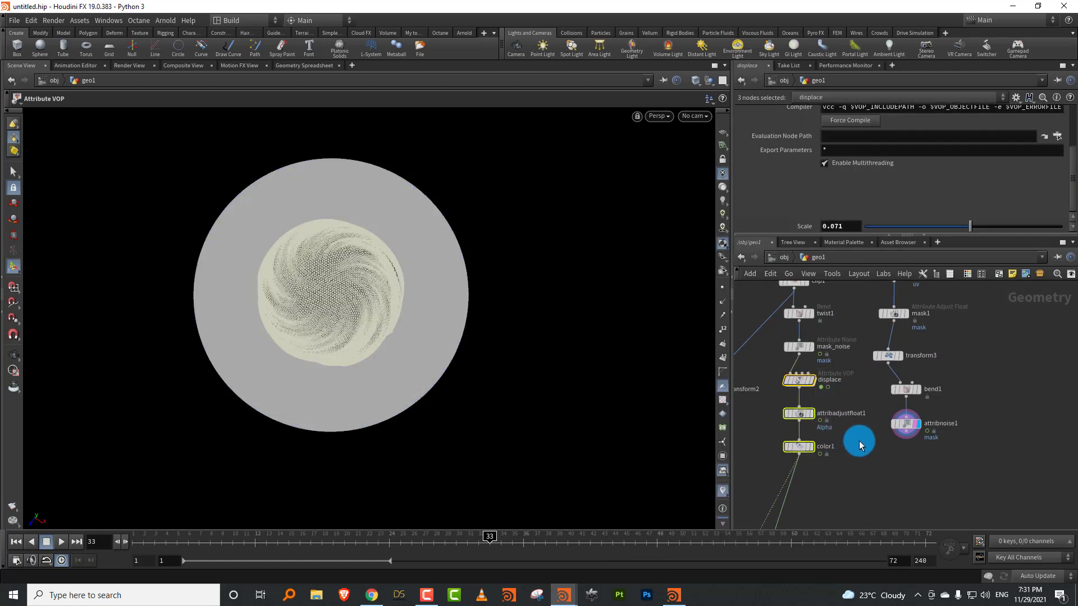
middle_click_drag(854, 432, 829, 376)
key("ctrl+c")
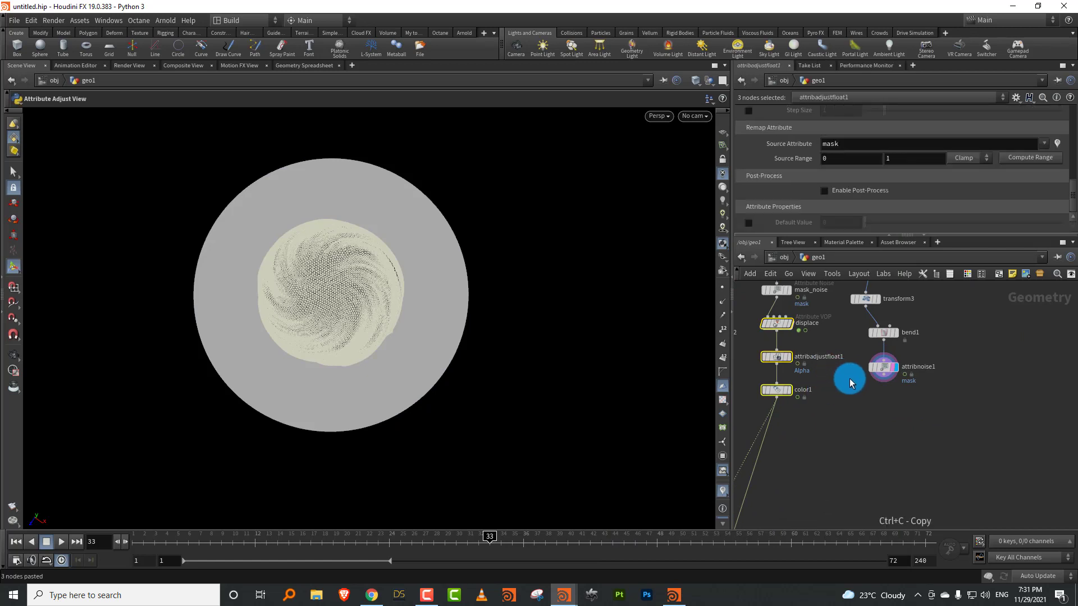
key("ctrl+v")
left_click_drag(826, 352, 849, 413)
Wire attribnoise1 into the first input of displace1 and display color2
left_click(899, 398)
left_click(883, 376)
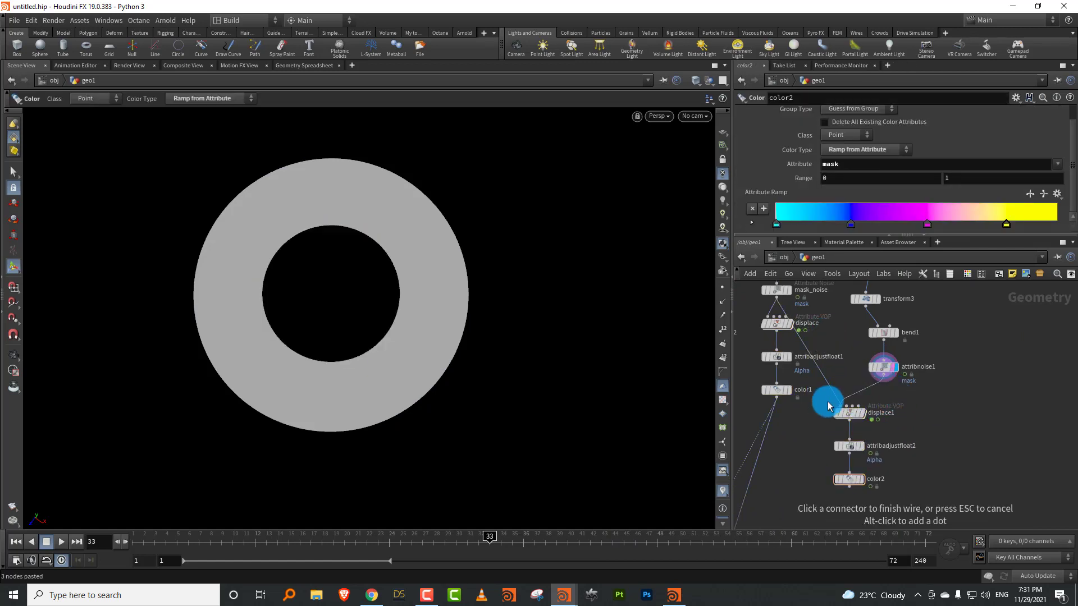
left_click(840, 406)
left_click(862, 481)
left_click(862, 481)
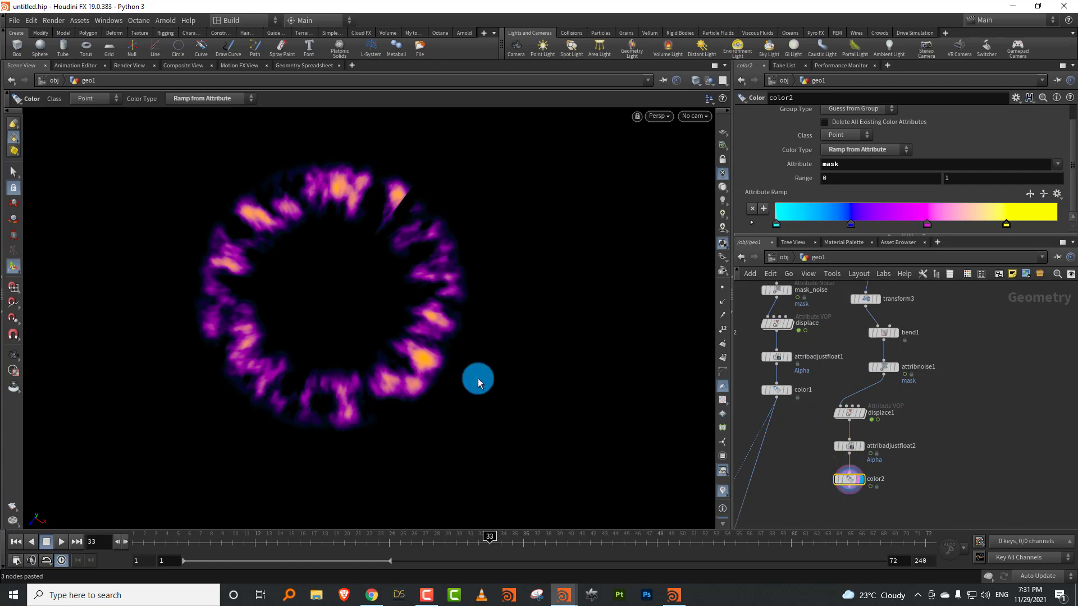
Play back the displaced ring's animation and inspect the ring from a low side angle
left_click_drag(175, 539, 134, 541)
left_click(61, 541)
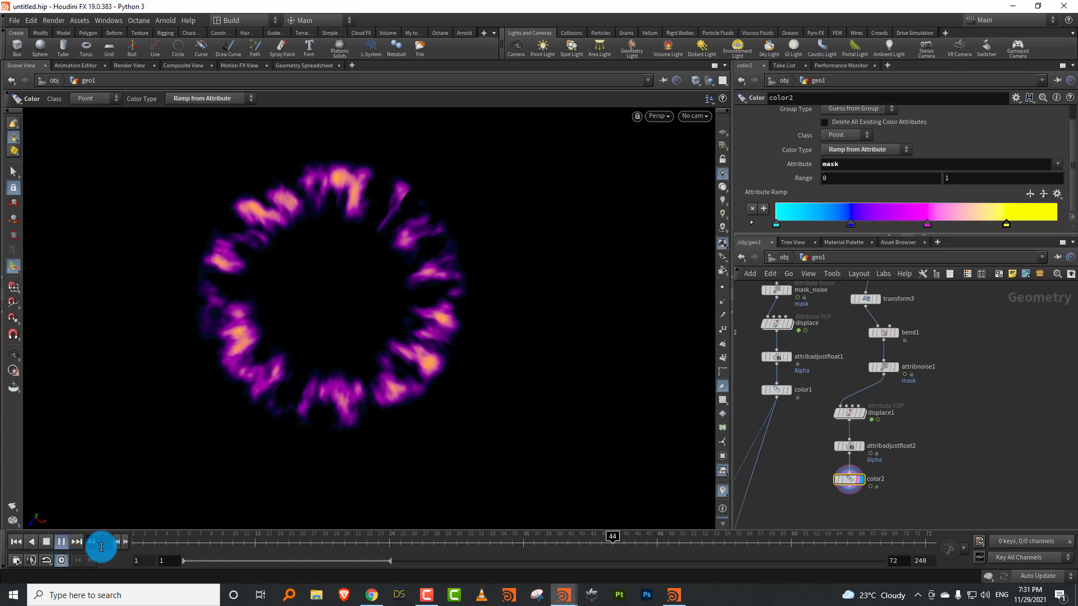
left_click(46, 542)
left_click_drag(300, 373, 387, 255, "alt")
right_click_drag(387, 254, 353, 315, "alt")
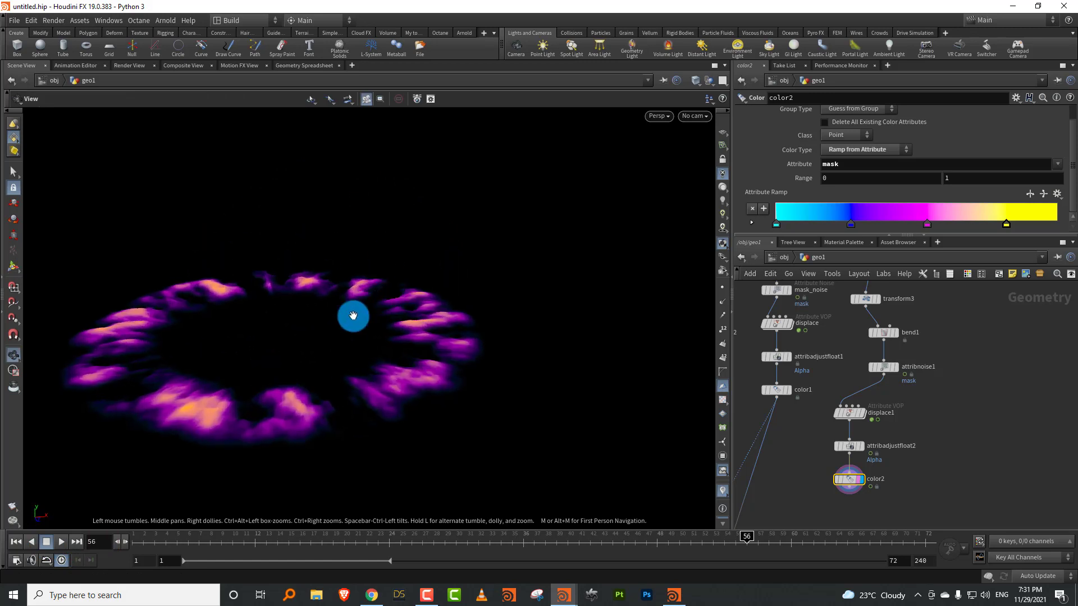
middle_click_drag(353, 315, 371, 305, "alt")
Set the Scale of displace1 to 0.157 and play back the ring's animation
left_click(888, 431)
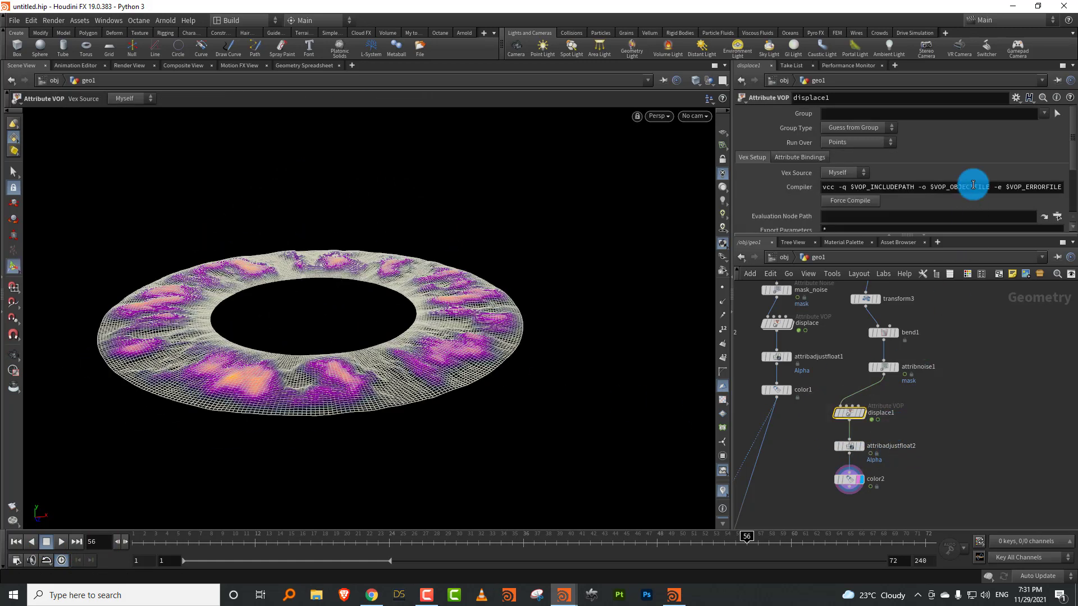
scroll(1070, 172, "down", 3)
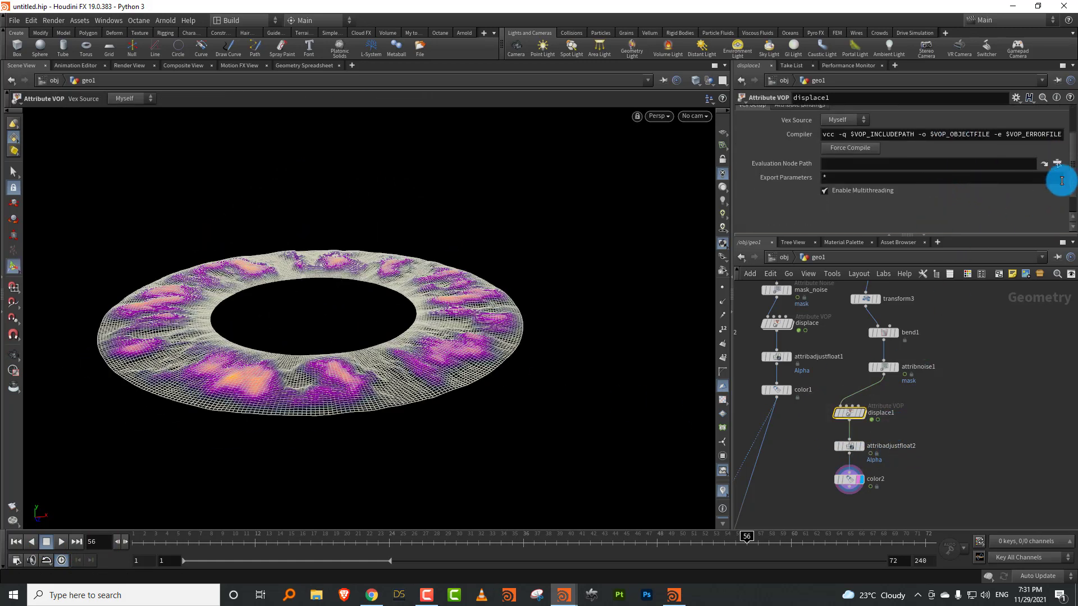
scroll(1069, 218, "down", 2)
left_click_drag(981, 226, 977, 229)
left_click(968, 336)
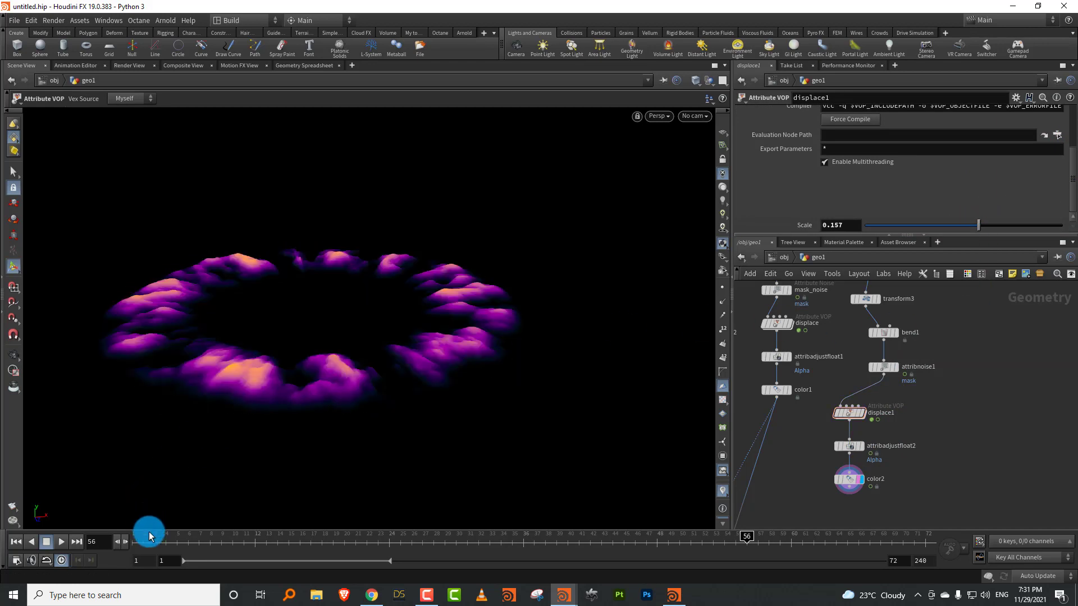
left_click_drag(149, 536, 92, 543)
left_click(61, 542)
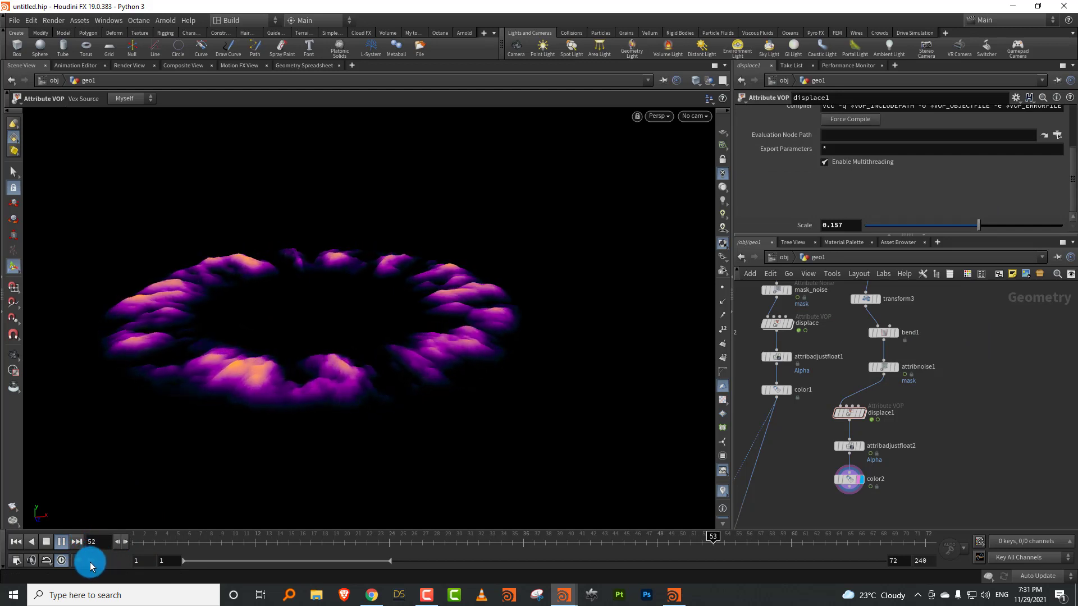
left_click(49, 541)
Wire color2 into merge1, display the merged dome, spheres and ring, and return the timeline to frame 1
middle_click_drag(803, 446, 903, 378)
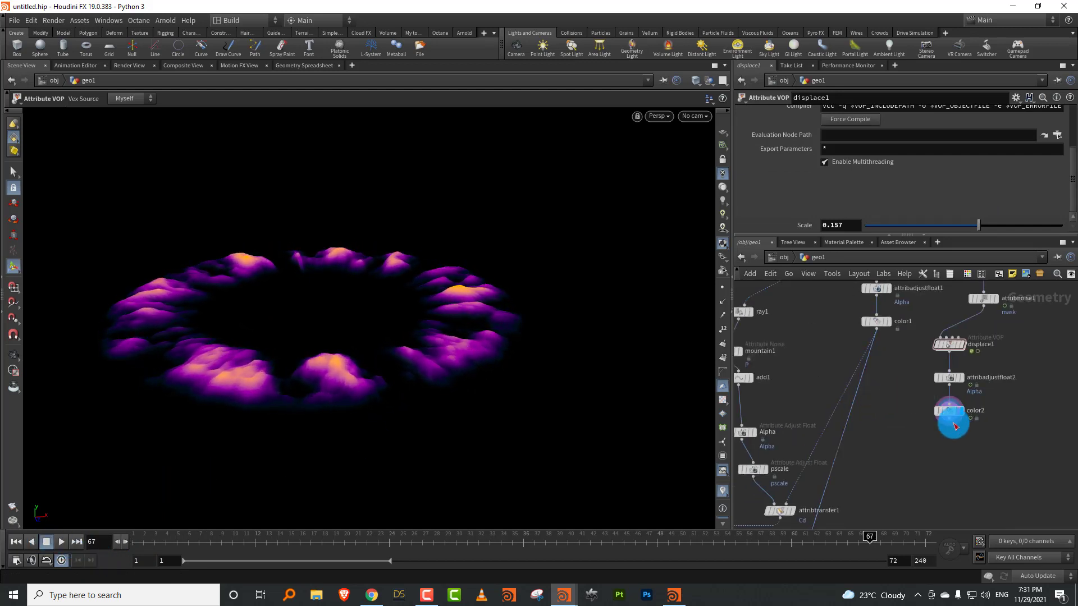
left_click(949, 419)
middle_click_drag(877, 461, 934, 369)
left_click(851, 494)
left_click(862, 502)
left_click(848, 502)
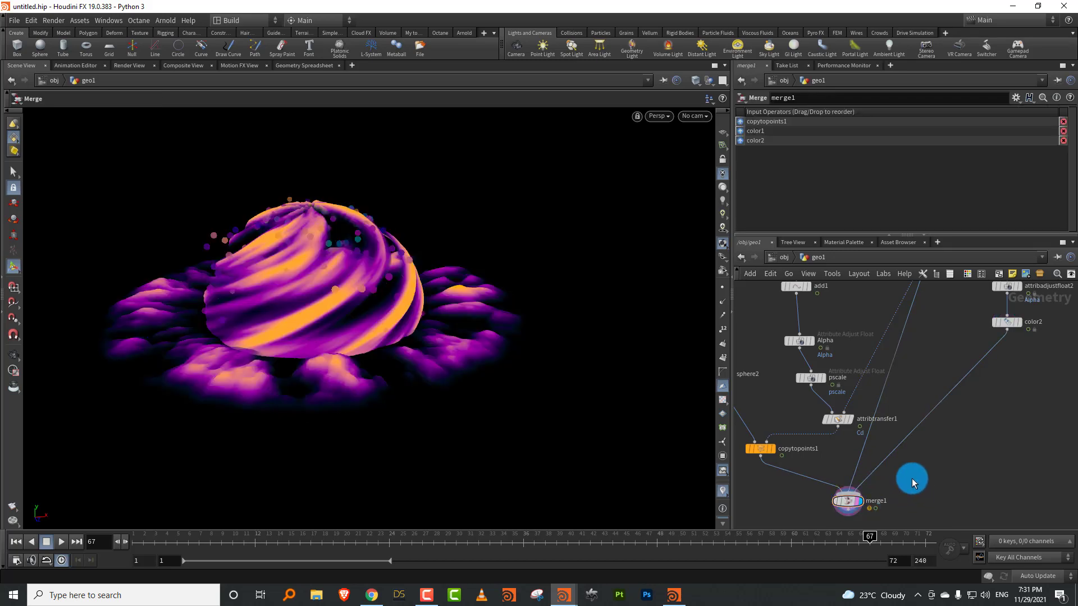
left_click_drag(379, 340, 378, 307, "alt")
right_click_drag(378, 307, 384, 321, "alt")
left_click_drag(175, 546, 68, 546)
Set the fractal Max Octaves of attribnoise1 to 1.69
middle_click_drag(1001, 344, 921, 464)
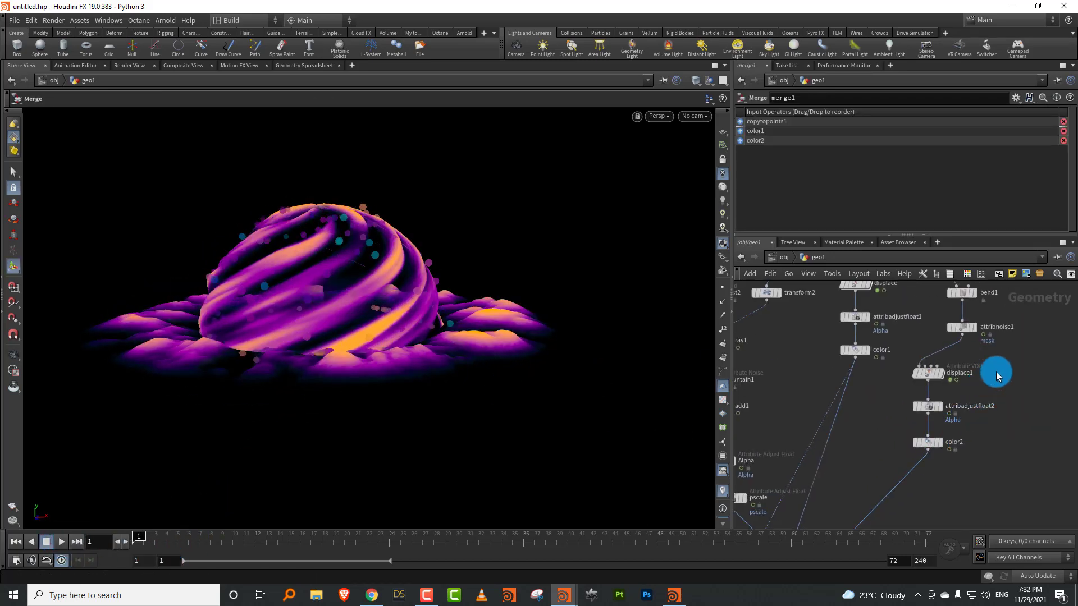
left_click(955, 326)
left_click(1036, 329)
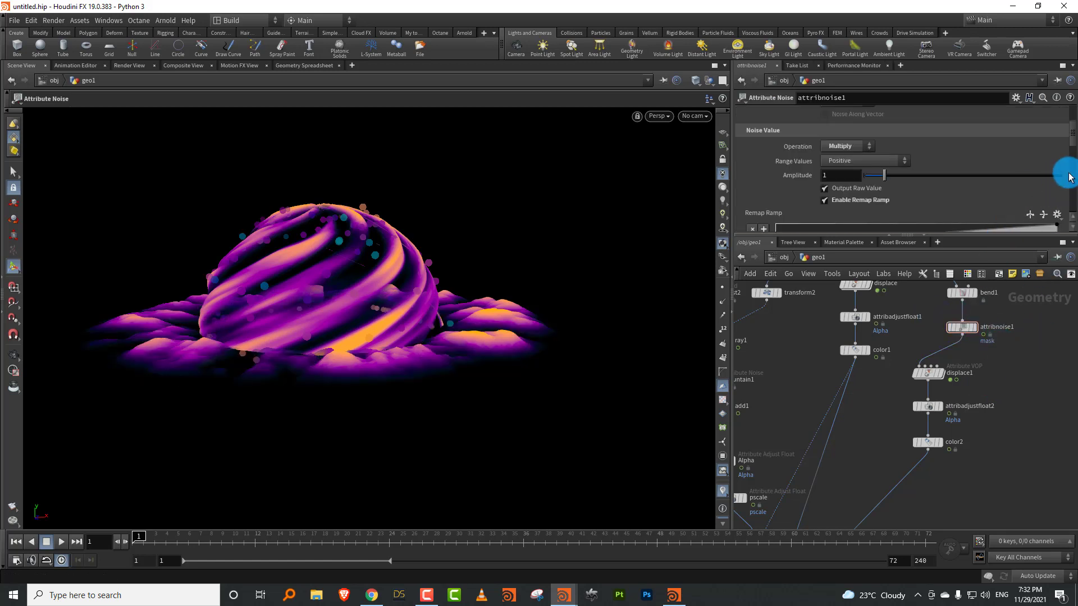
left_click_drag(1073, 147, 1070, 188)
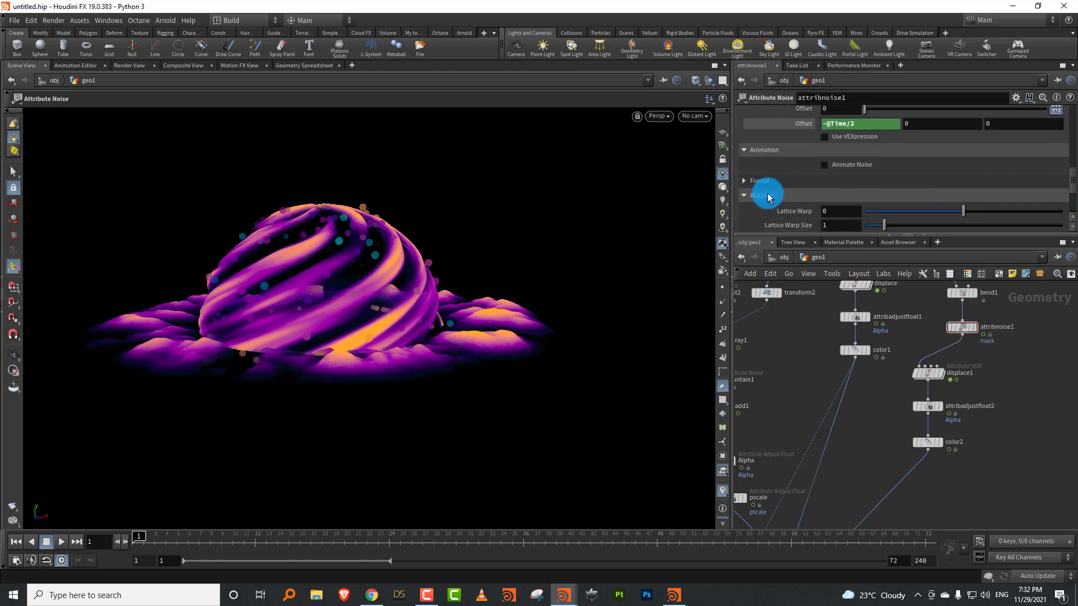
left_click(750, 182)
left_click(750, 182)
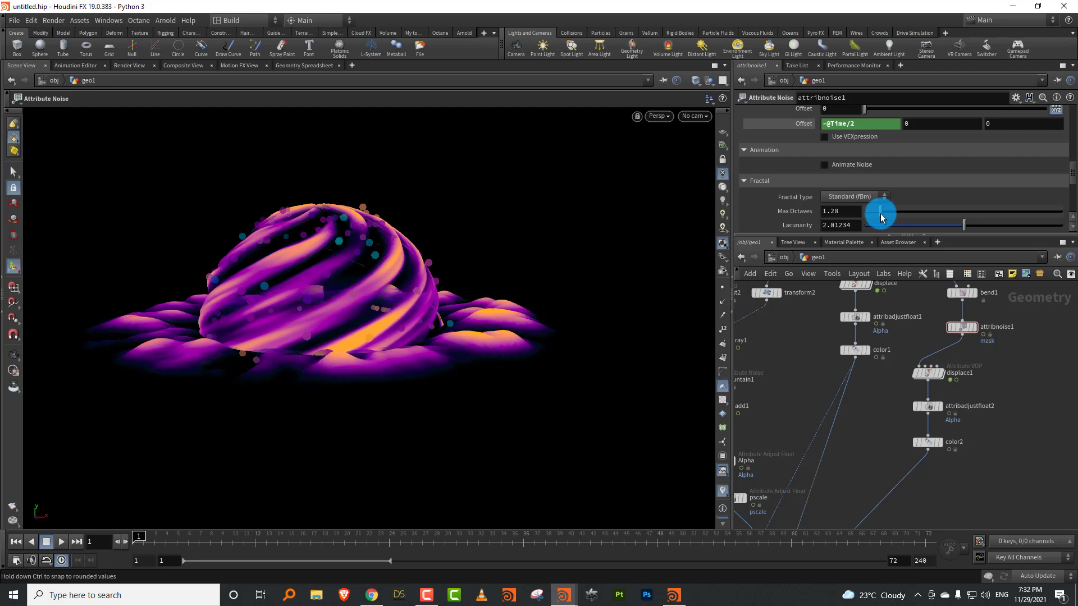
left_click_drag(884, 214, 887, 212)
Enable Animate Noise on attribnoise1 with a Pulse Duration of 4.39 and play back the result
left_click(854, 166)
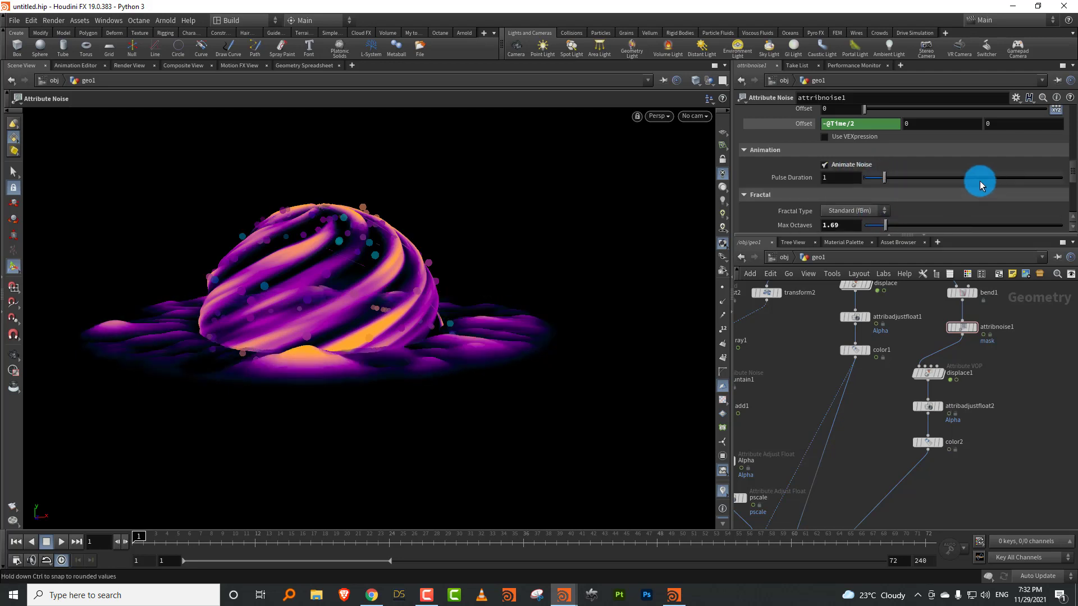
left_click(958, 179)
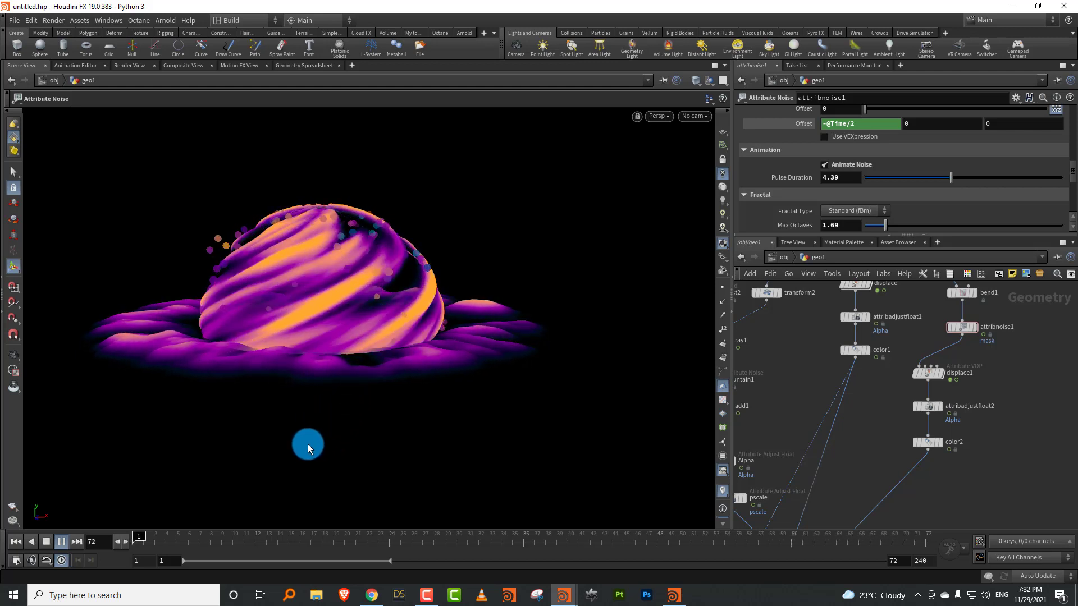
left_click(48, 541)
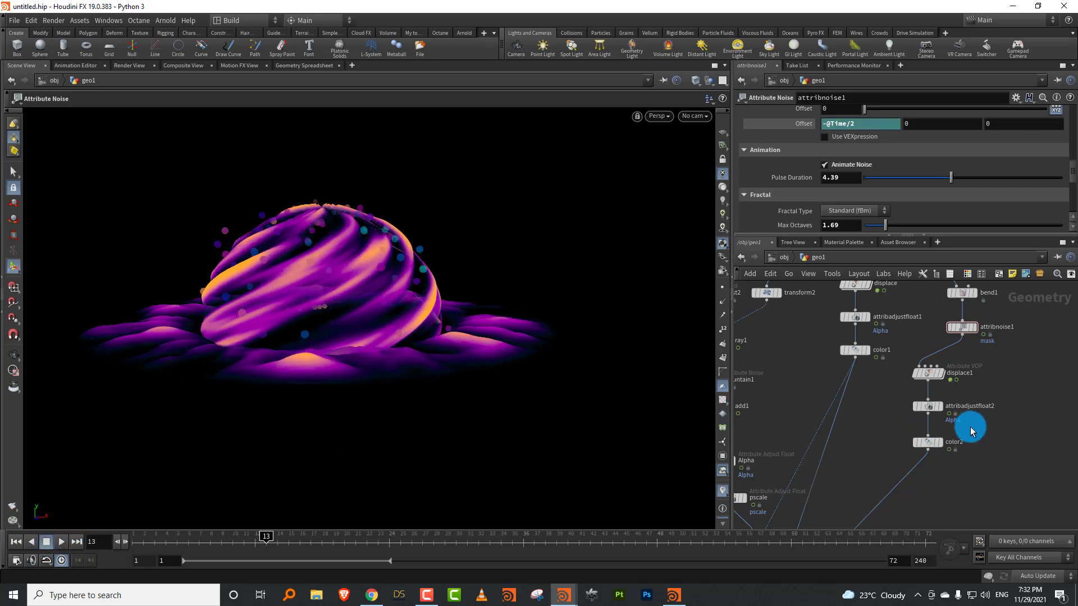
Shift the yellow and magenta keys of color2's attribute ramp toward lower mask values and play back the animation
left_click(930, 443)
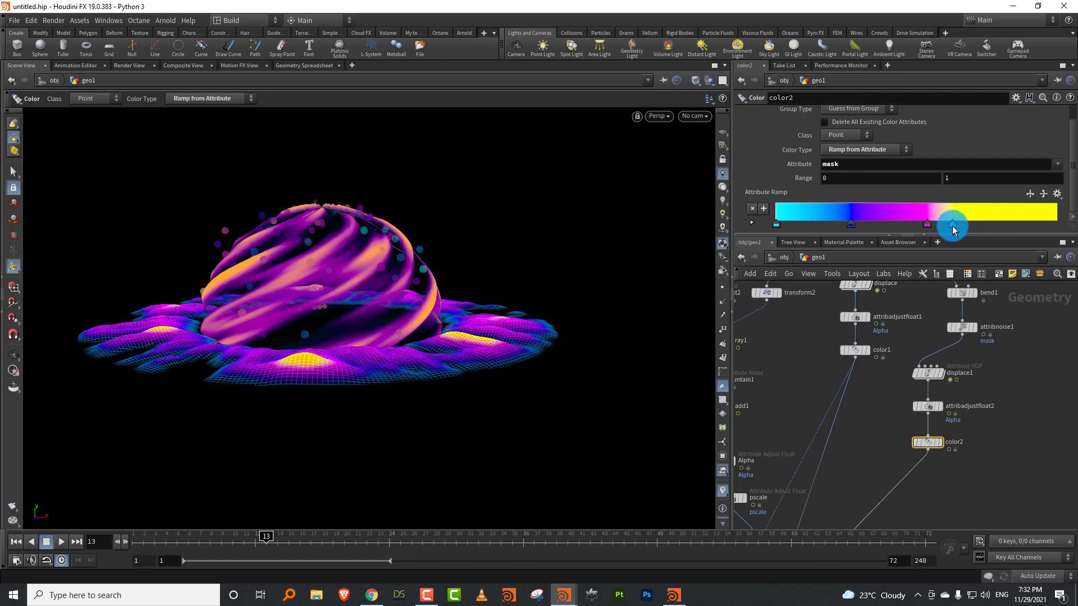
left_click_drag(925, 224, 906, 224)
left_click(61, 542)
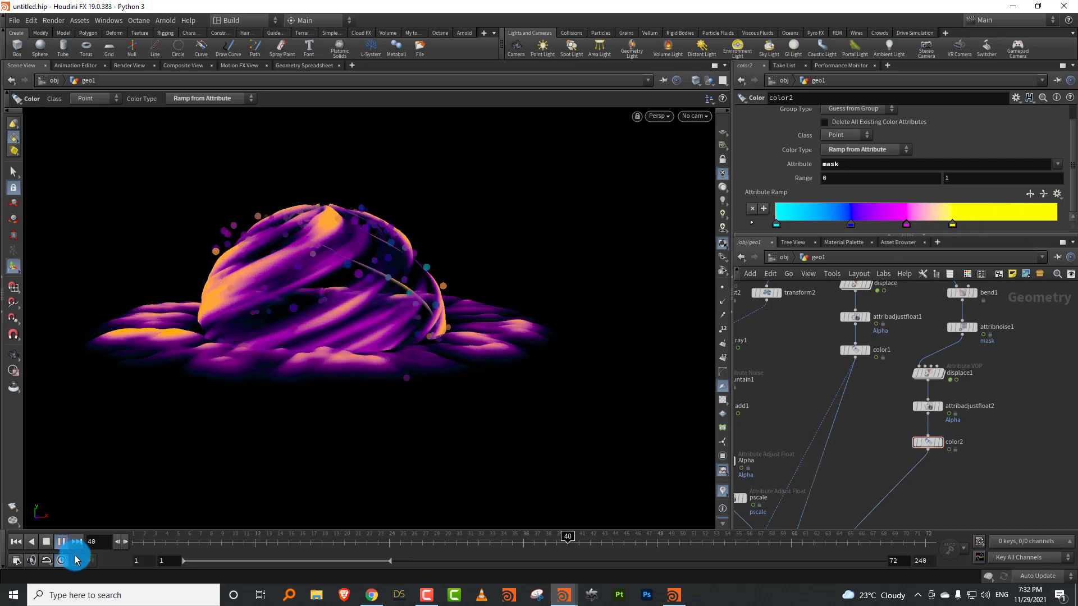
left_click(46, 542)
Examine the merged dome and ring from several angles and review the node network feeding merge1
middle_click_drag(339, 269, 356, 289, "alt")
right_click_drag(356, 289, 397, 294, "alt")
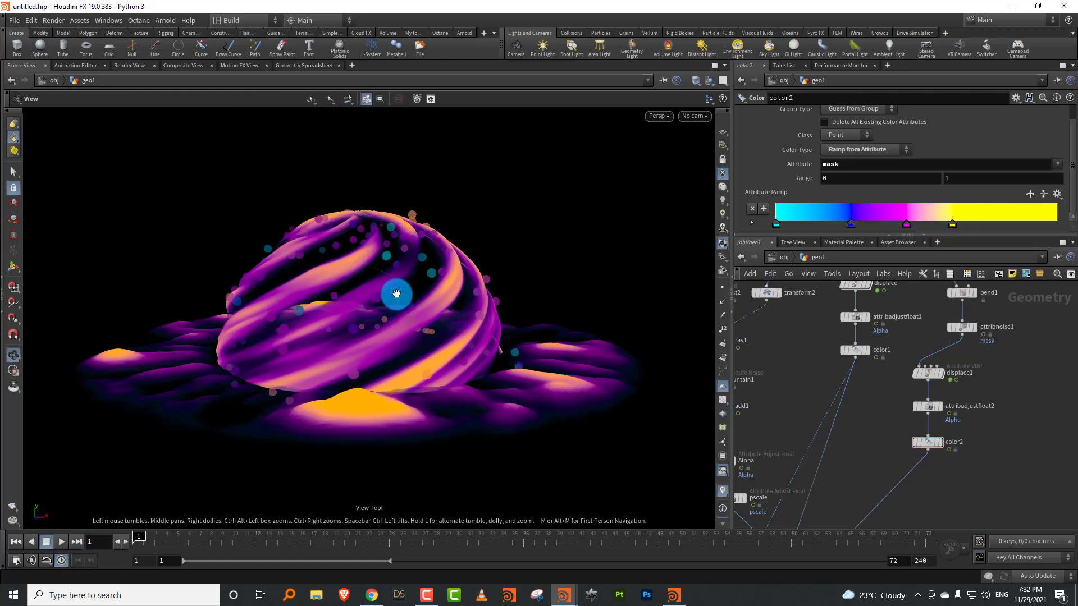
left_click_drag(397, 293, 379, 277, "alt")
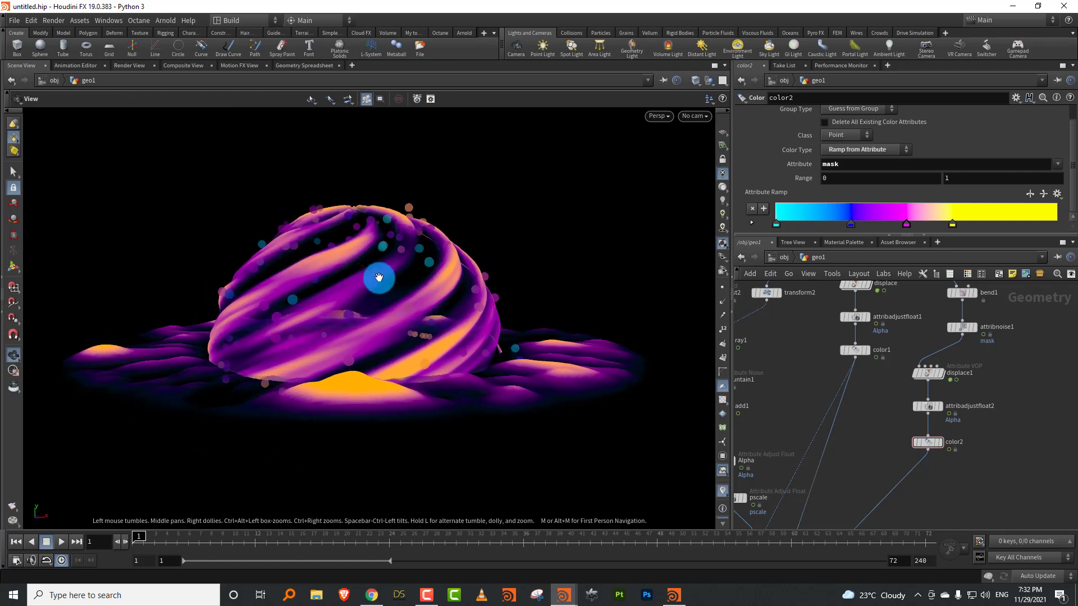
left_click_drag(443, 291, 422, 298)
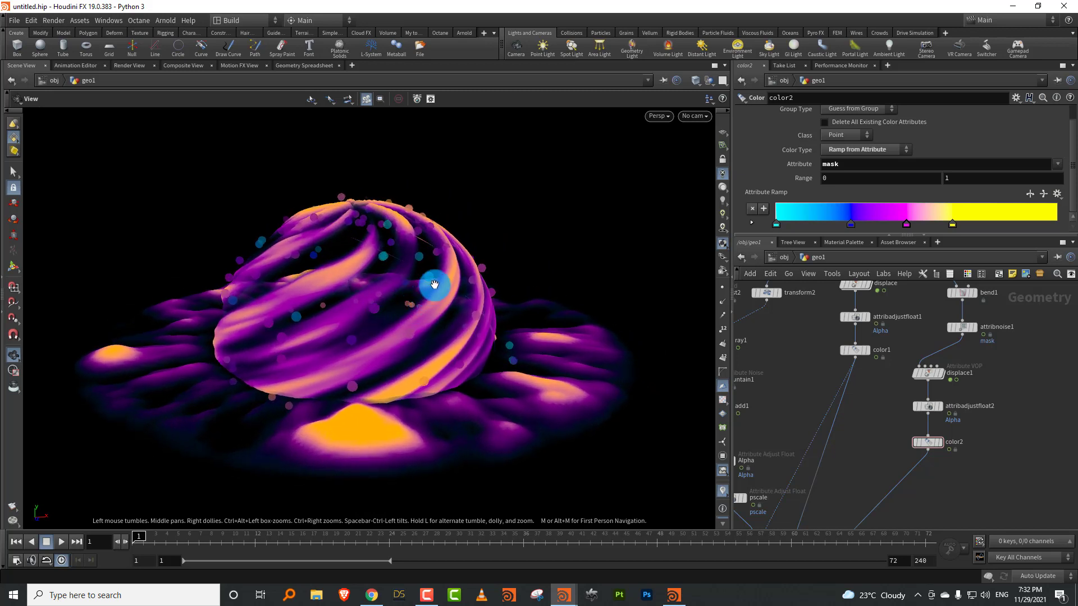
mouse_move(398, 335)
left_mouse_down()
mouse_move(392, 342)
mouse_move(410, 348)
left_mouse_up()
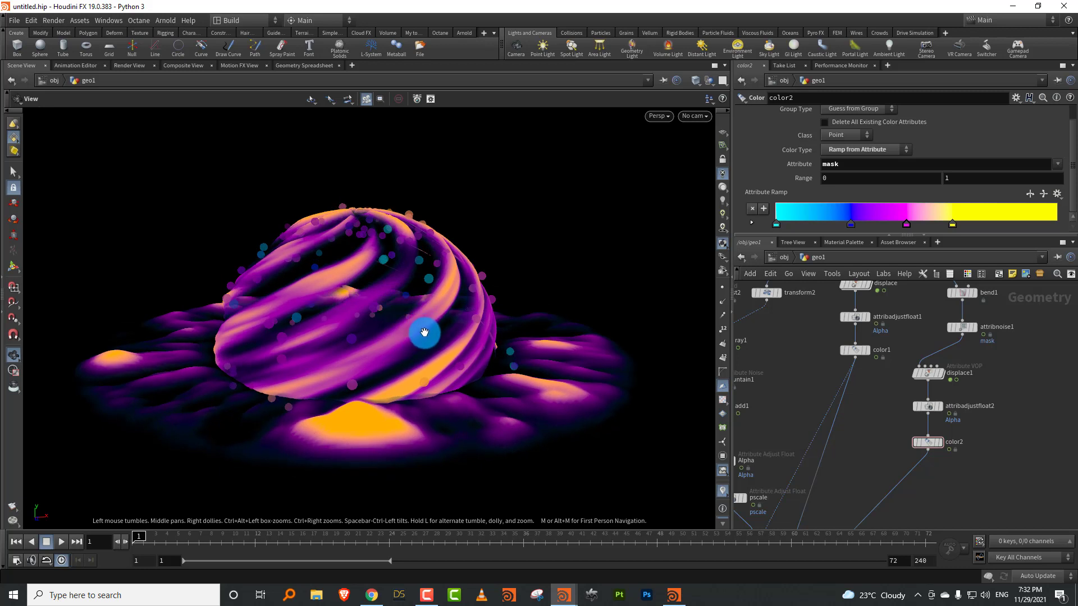
left_click_drag(425, 329, 423, 332)
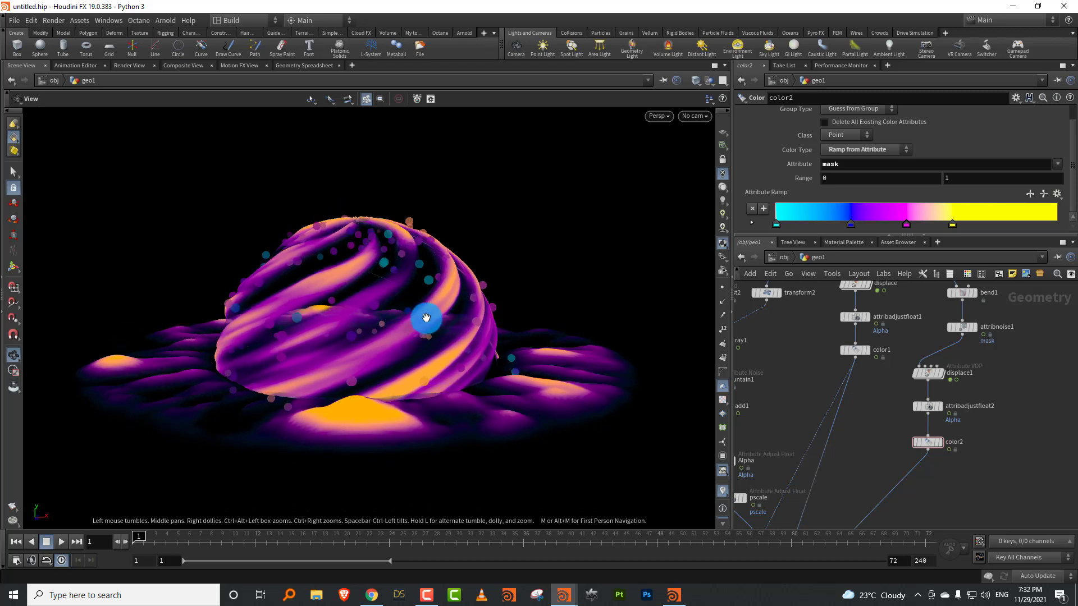
left_click_drag(415, 350, 415, 352)
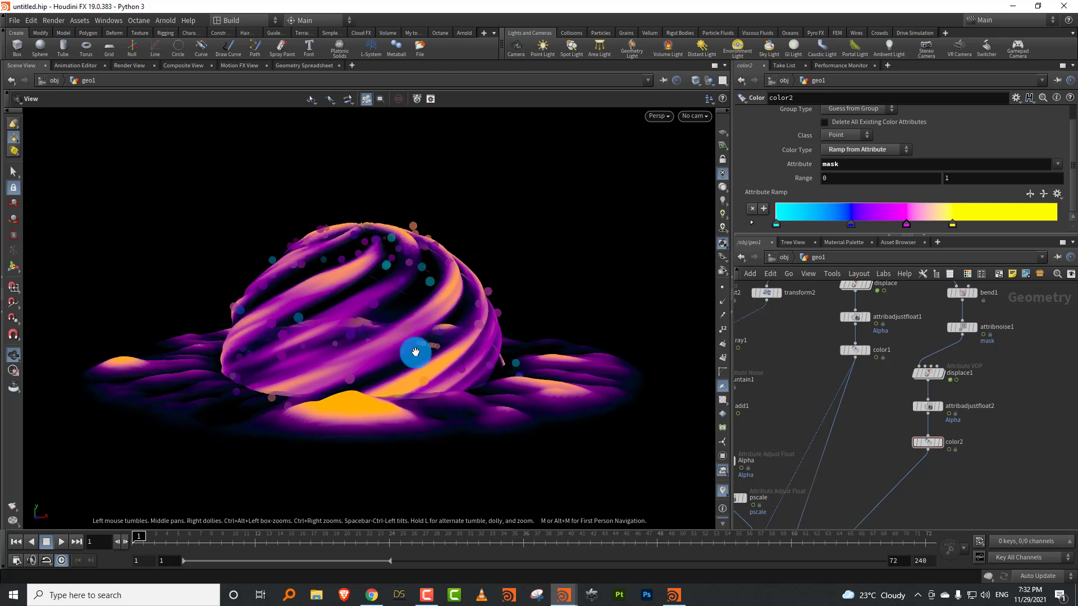
left_click(780, 351)
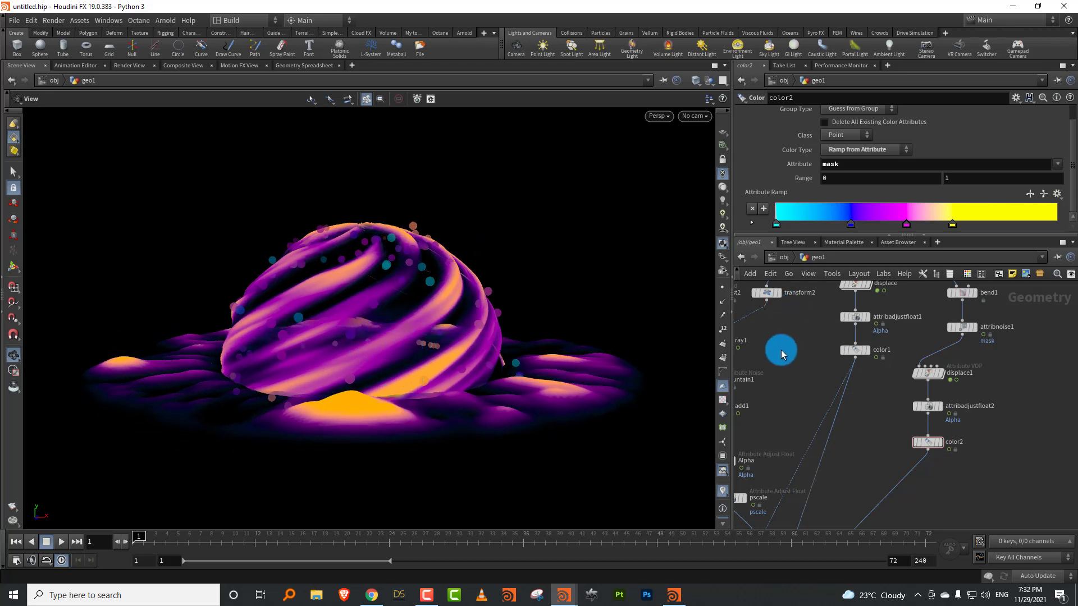
middle_click_drag(809, 352, 868, 305)
scroll(844, 322, "down", 3)
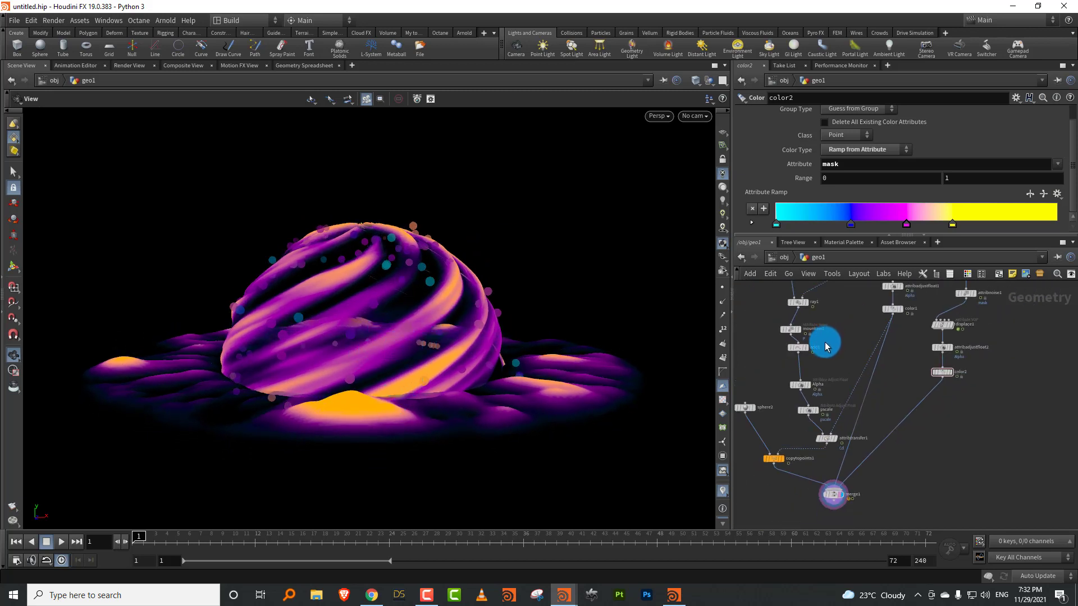
Switch to Chrome to view the Houdini training website's home page, and return to Houdini
left_click(443, 522)
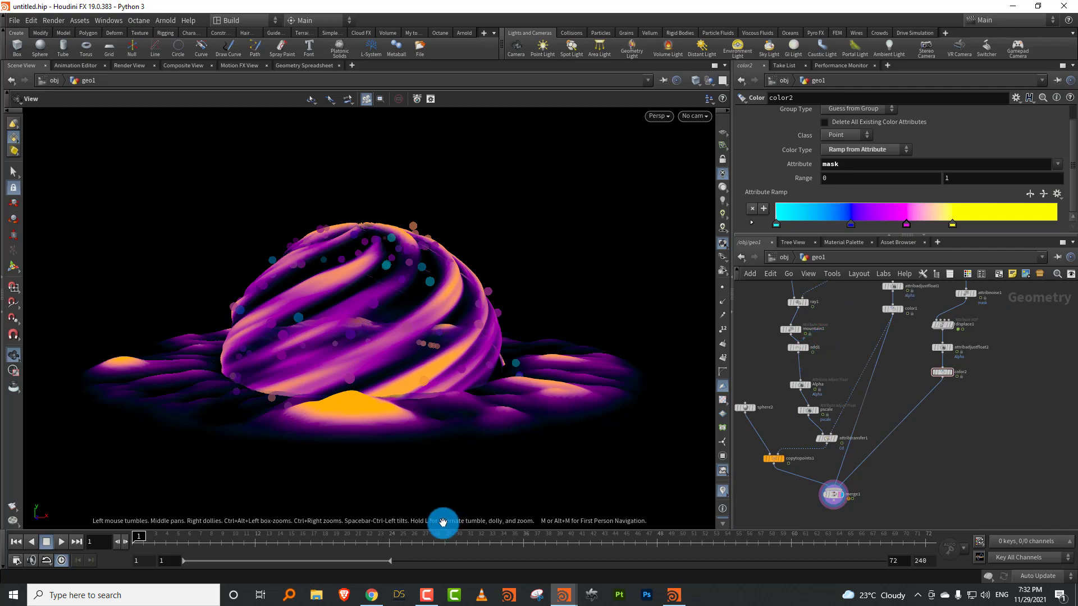
left_click(367, 594)
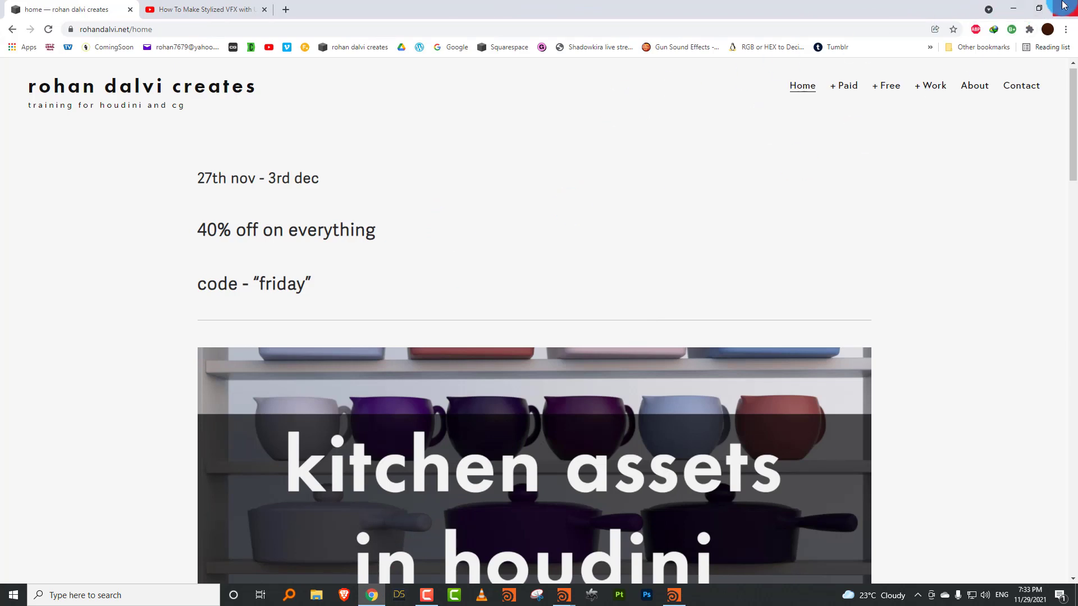
left_click(1017, 10)
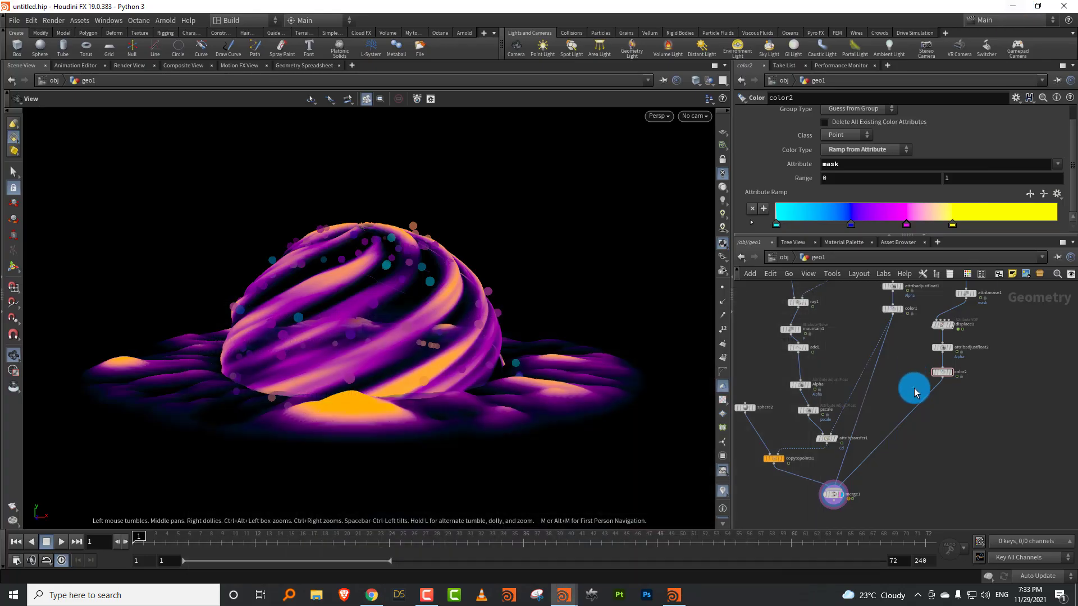